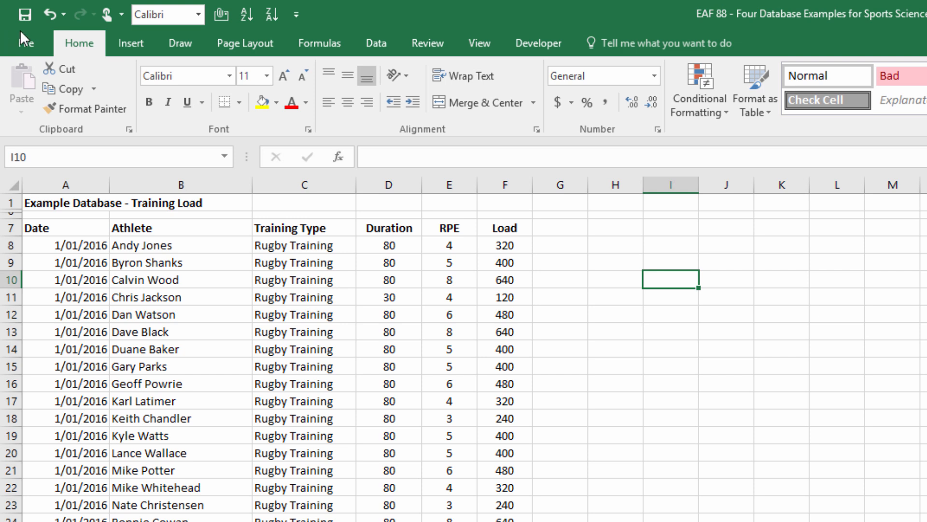
Turn on filters for the header row of the training load data.
{"action": "left_click", "coordinate": [139, 285]}
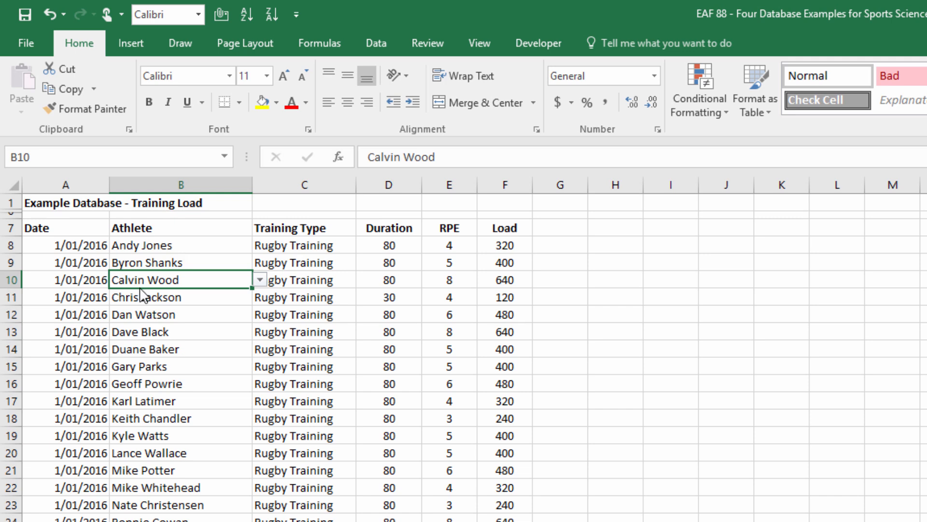
{"action": "key", "text": "ctrl+Down"}
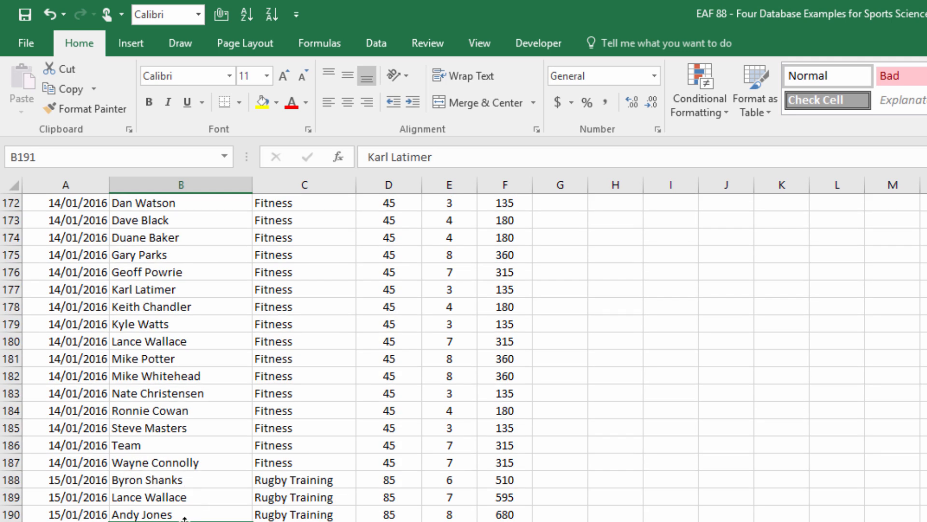
{"action": "key", "text": "ctrl+Up"}
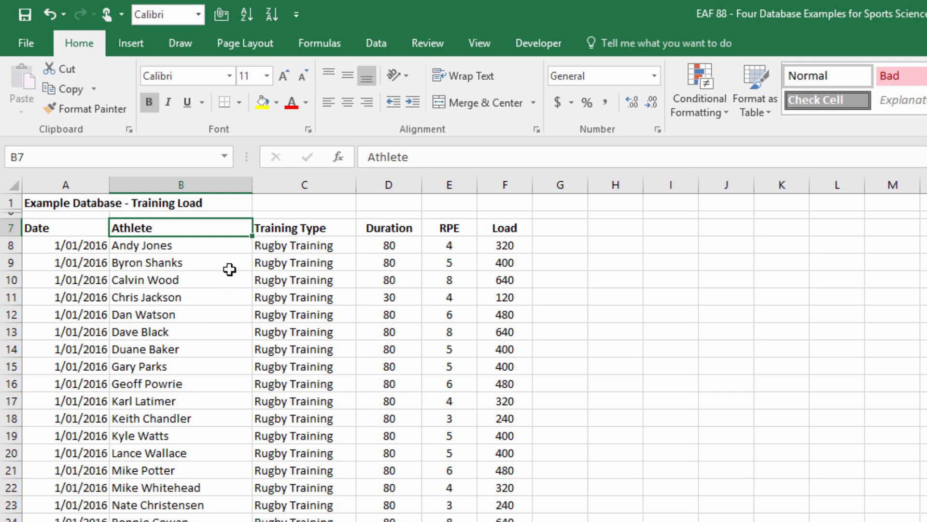
{"action": "left_click", "coordinate": [372, 44]}
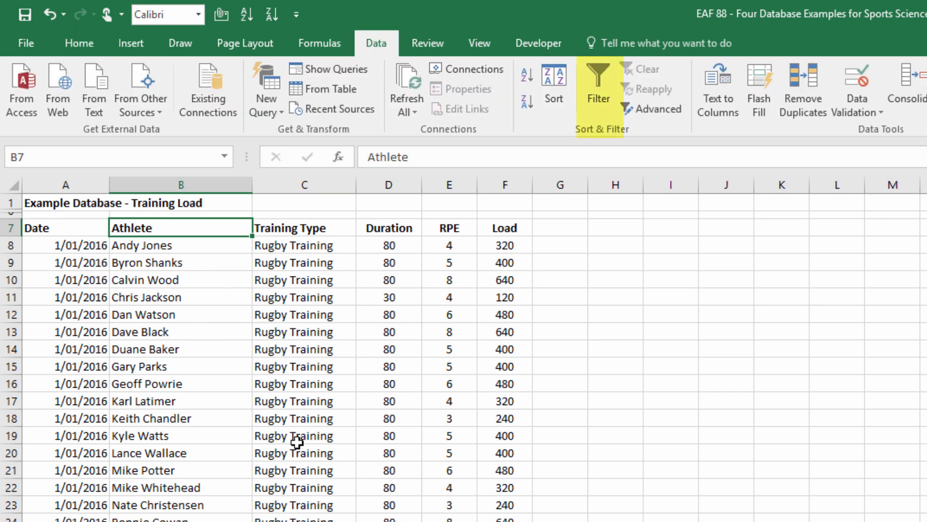
{"action": "left_click", "coordinate": [596, 77]}
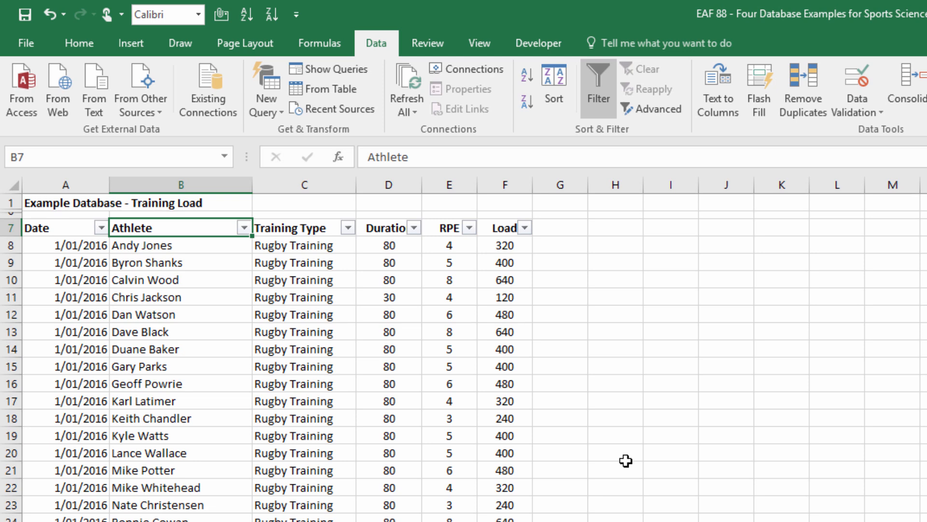
Filter the Athlete column to show only the first listed athlete's records, and clear that filter.
{"action": "left_click", "coordinate": [245, 228]}
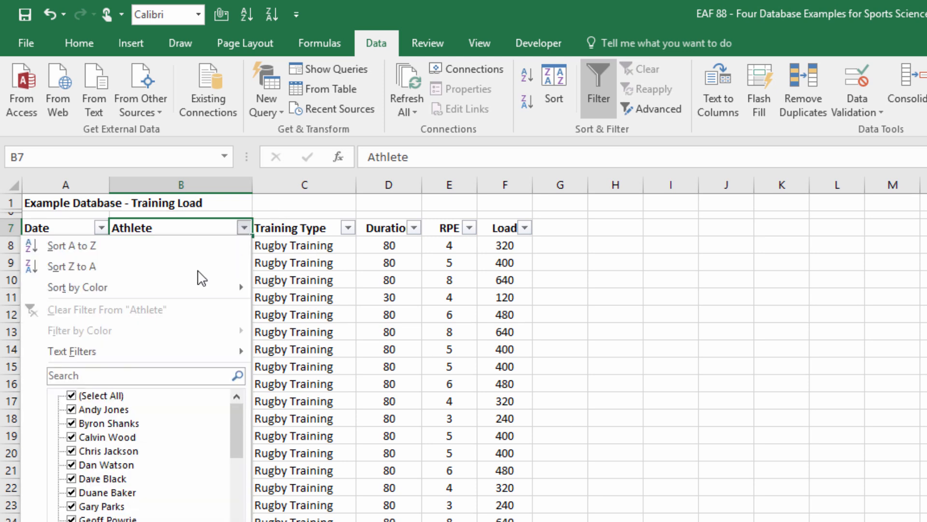
{"action": "left_click", "coordinate": [102, 395]}
{"action": "left_click", "coordinate": [103, 409]}
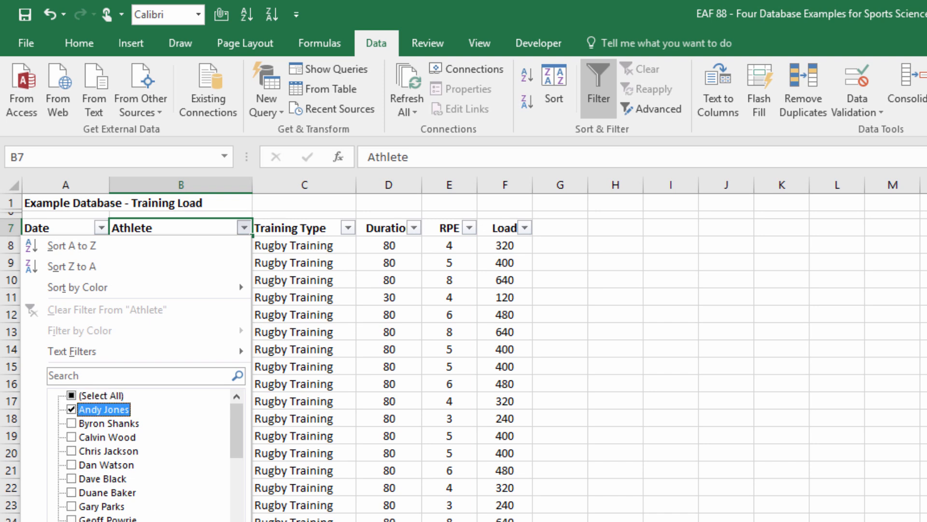
{"action": "left_click", "coordinate": [172, 521]}
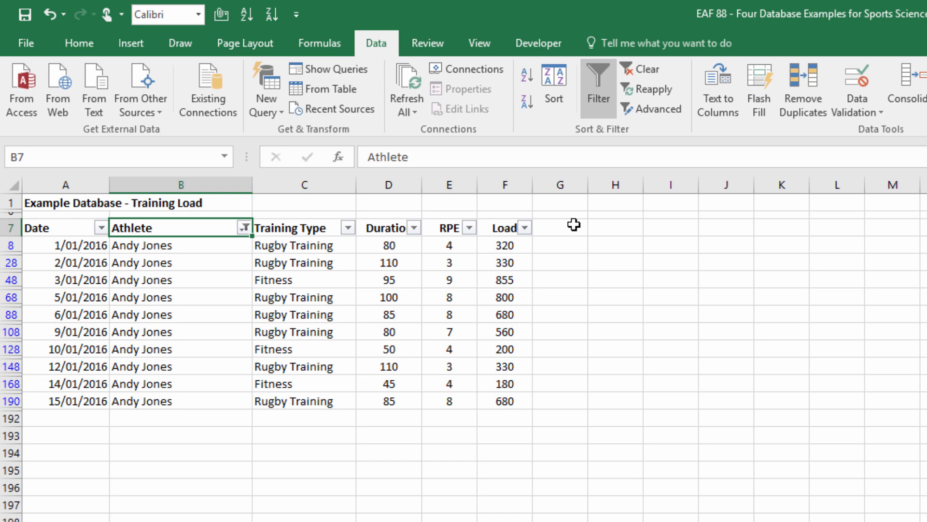
{"action": "left_click", "coordinate": [654, 68]}
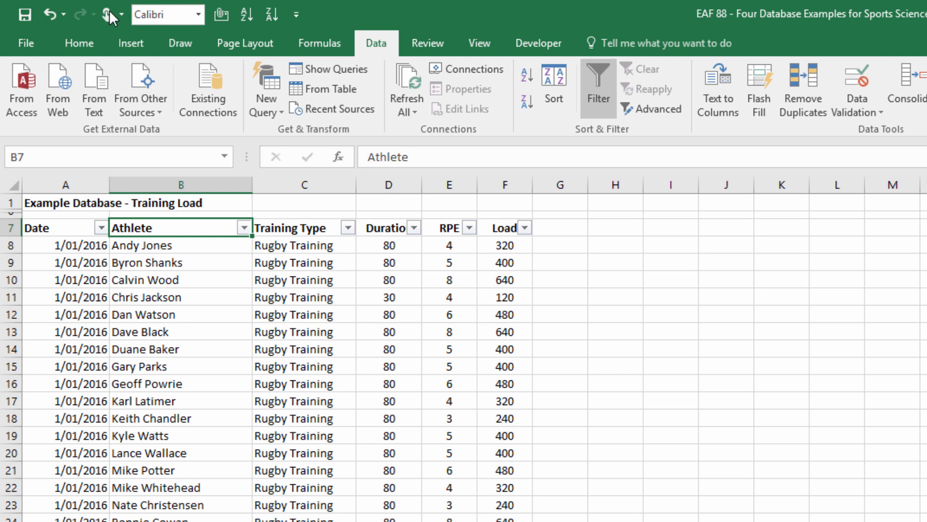
Convert the data range A7:F191 into a table with headers.
{"action": "left_click", "coordinate": [129, 41]}
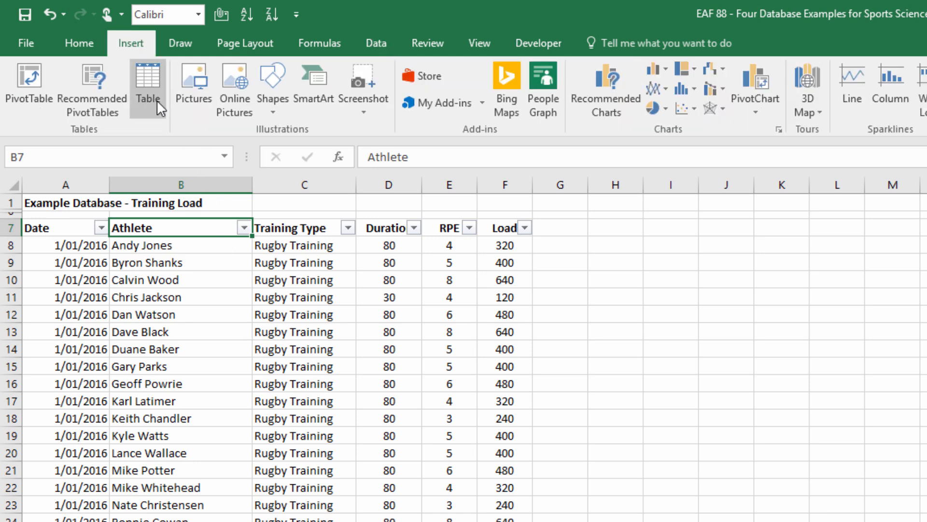
{"action": "left_click", "coordinate": [146, 85]}
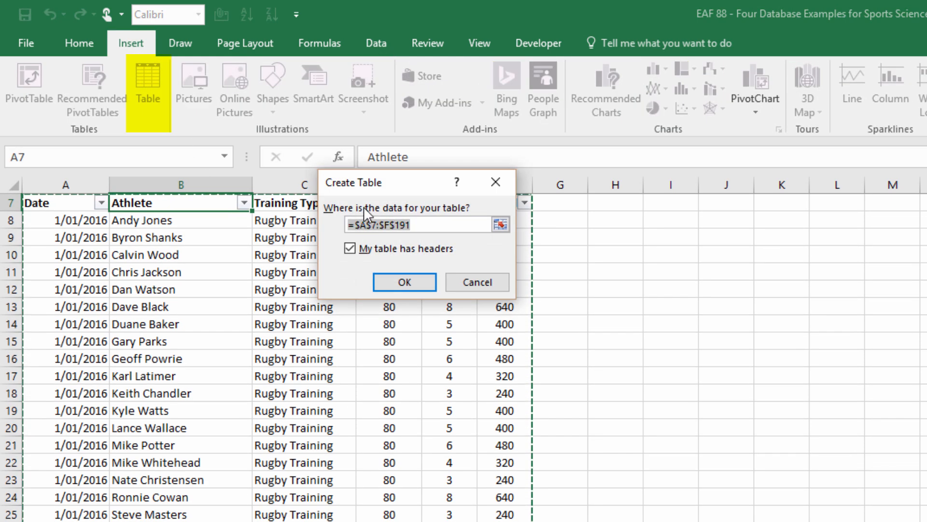
{"action": "left_click", "coordinate": [394, 284]}
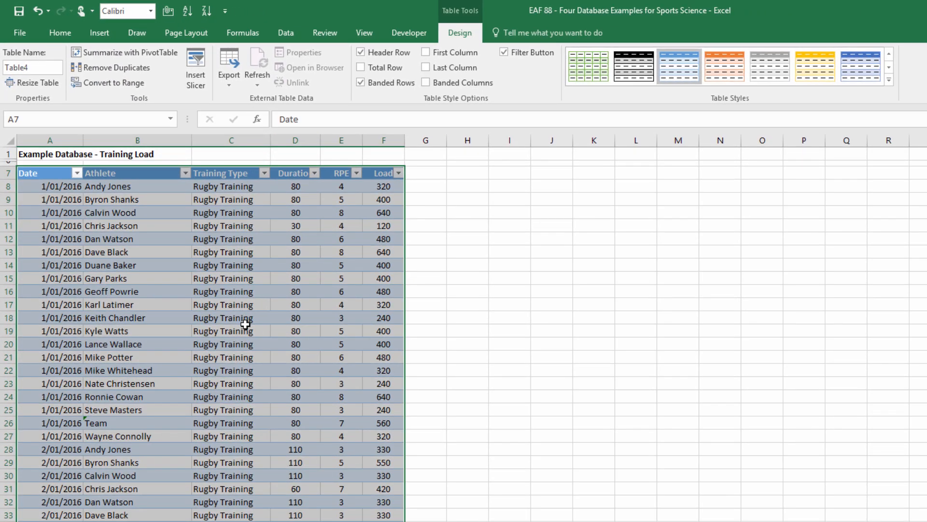
Apply the grey banded table style with a solid grey header to the training load table.
{"action": "left_click", "coordinate": [630, 70]}
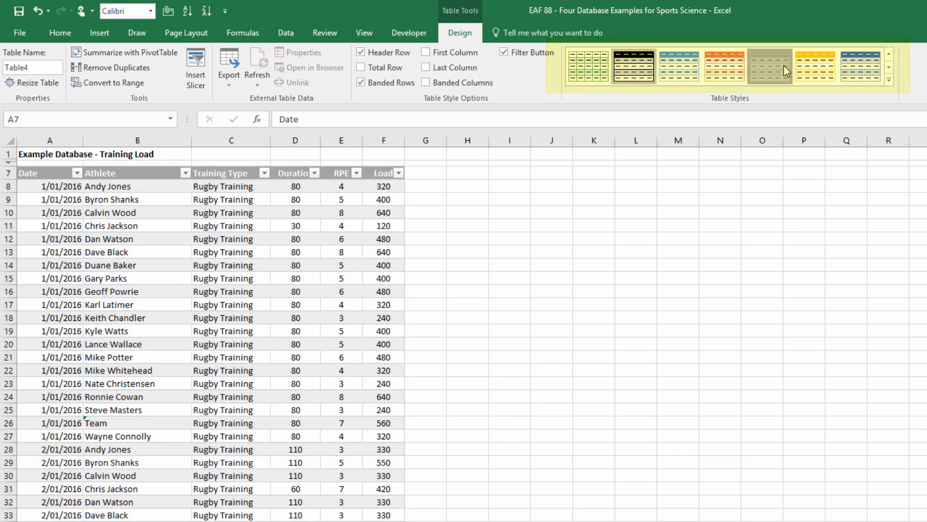
{"action": "left_click", "coordinate": [782, 72]}
{"action": "left_click", "coordinate": [102, 211]}
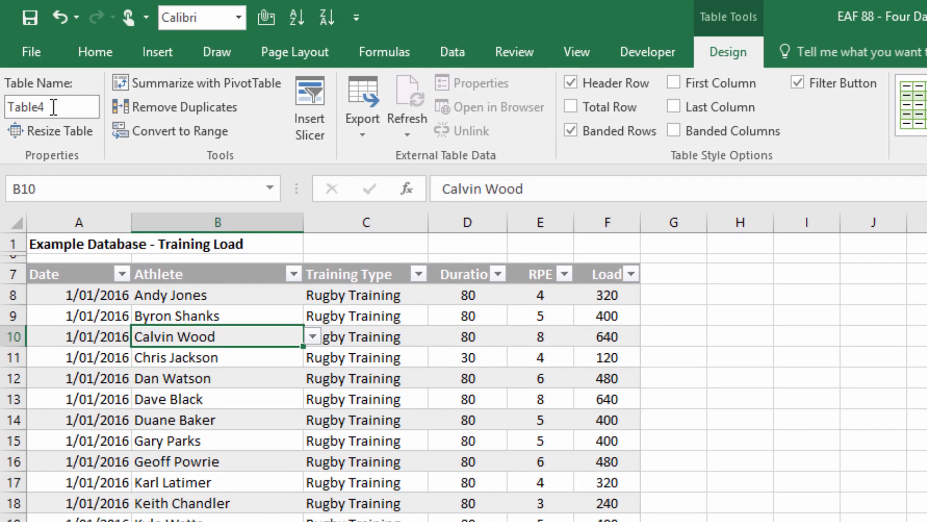
Rename the table as TBLTrainingSession.
{"action": "left_click", "coordinate": [72, 107]}
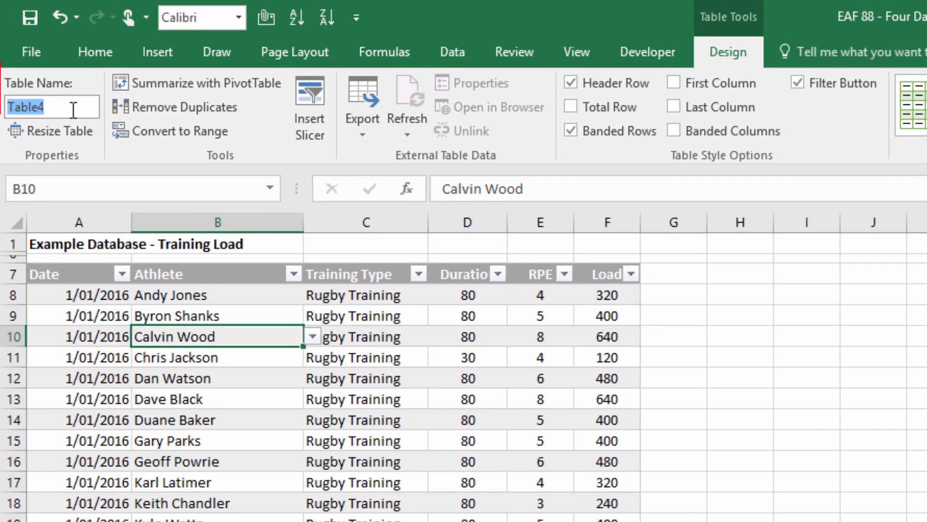
{"action": "type", "text": "TBL"}
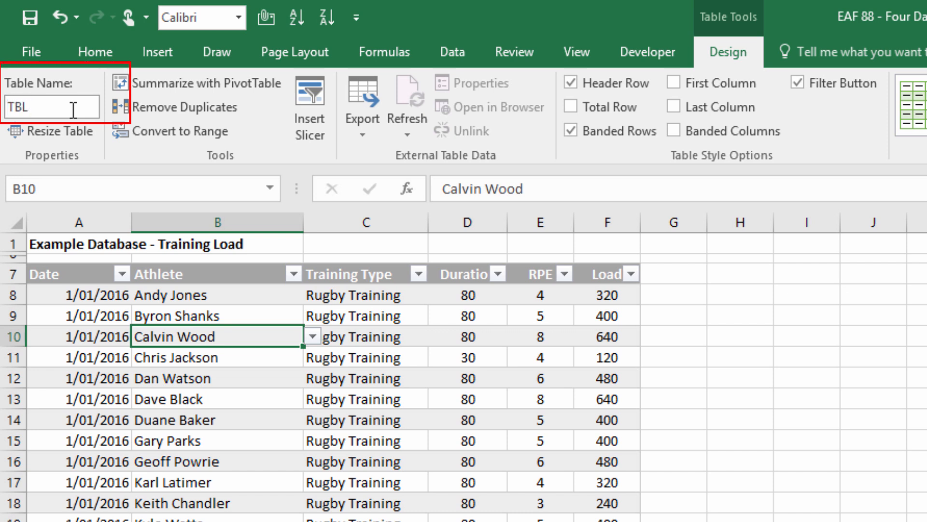
{"action": "type", "text": "TrainingSession"}
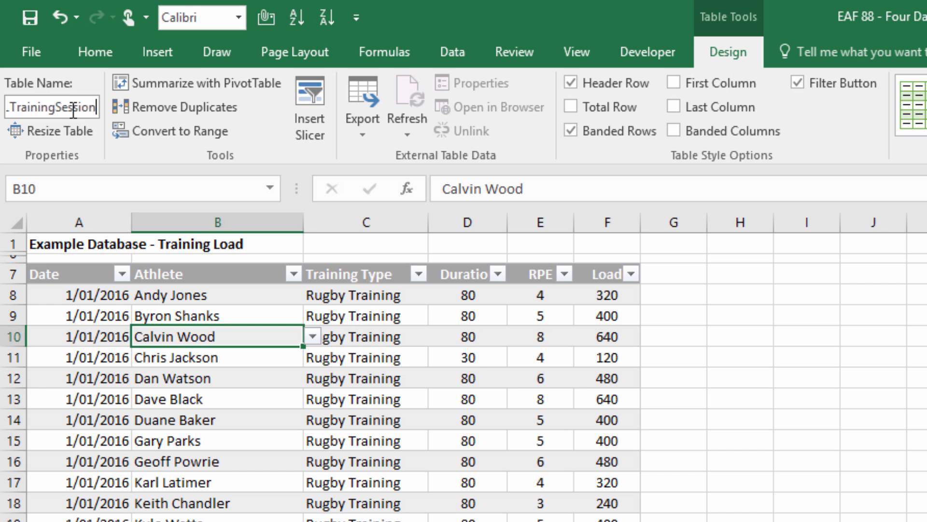
{"action": "key", "text": "Return"}
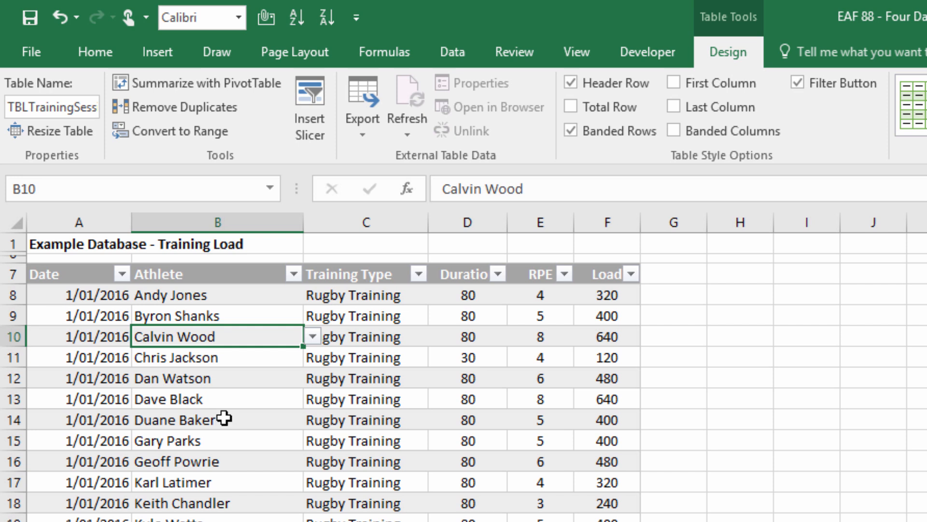
Freeze the panes above row 8 to keep the title and table headers in view.
{"action": "left_click", "coordinate": [14, 295]}
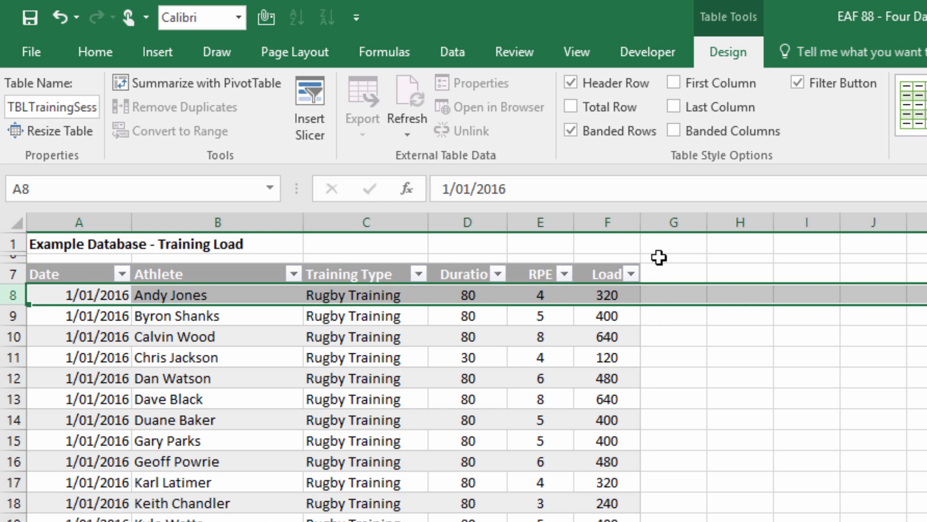
{"action": "left_click", "coordinate": [572, 57]}
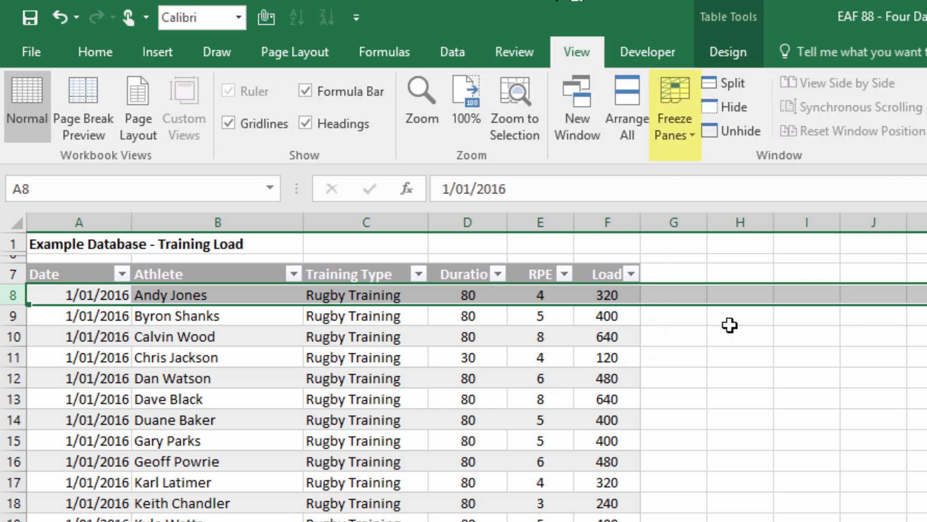
{"action": "left_click", "coordinate": [671, 138]}
{"action": "left_click", "coordinate": [689, 162]}
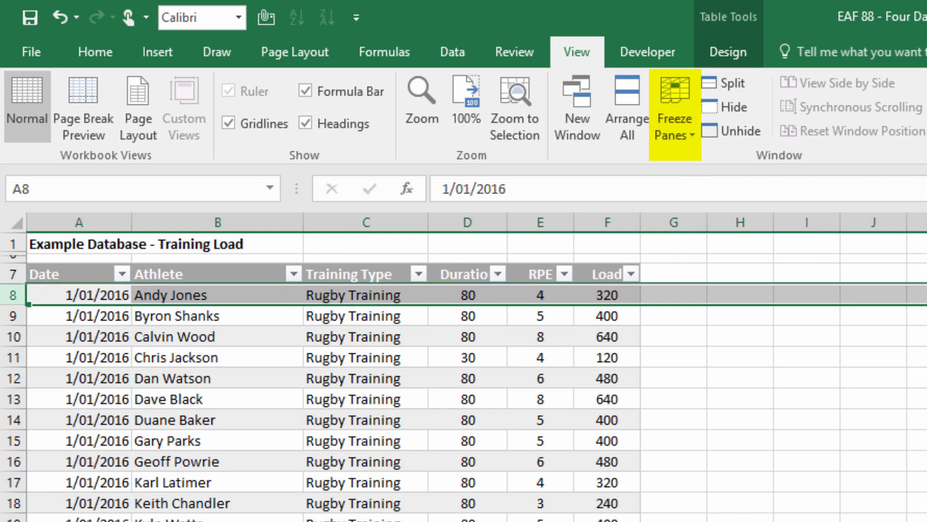
{"action": "left_click", "coordinate": [154, 323]}
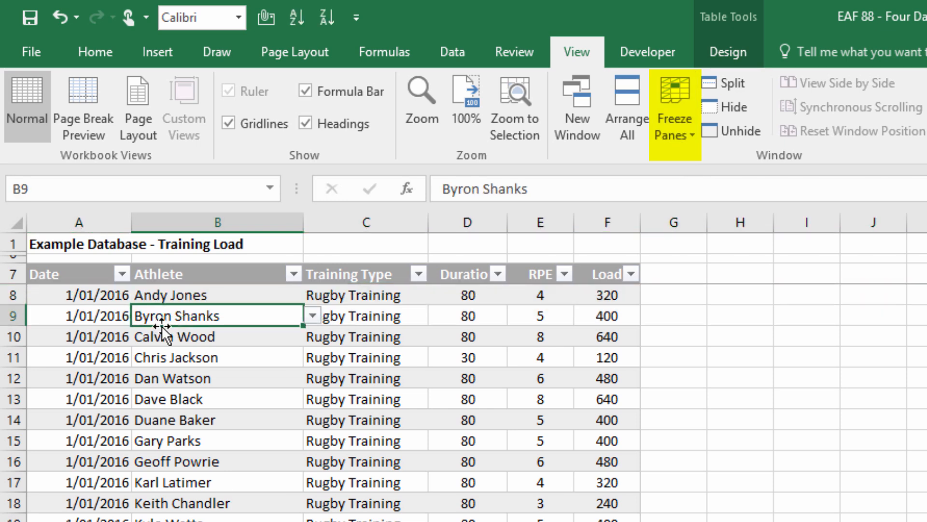
{"action": "scroll", "coordinate": [161, 326], "scroll_direction": "down", "scroll_amount": 20}
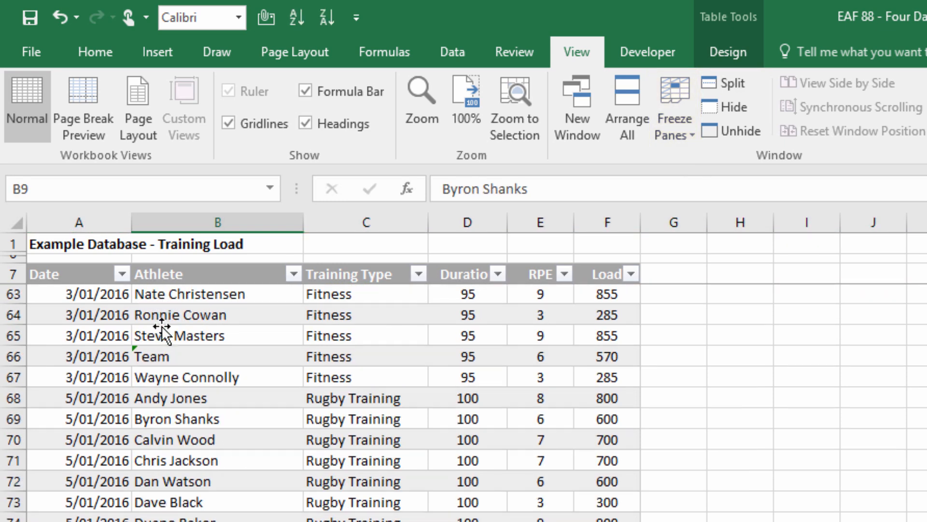
{"action": "scroll", "coordinate": [161, 326], "scroll_direction": "down", "scroll_amount": 20}
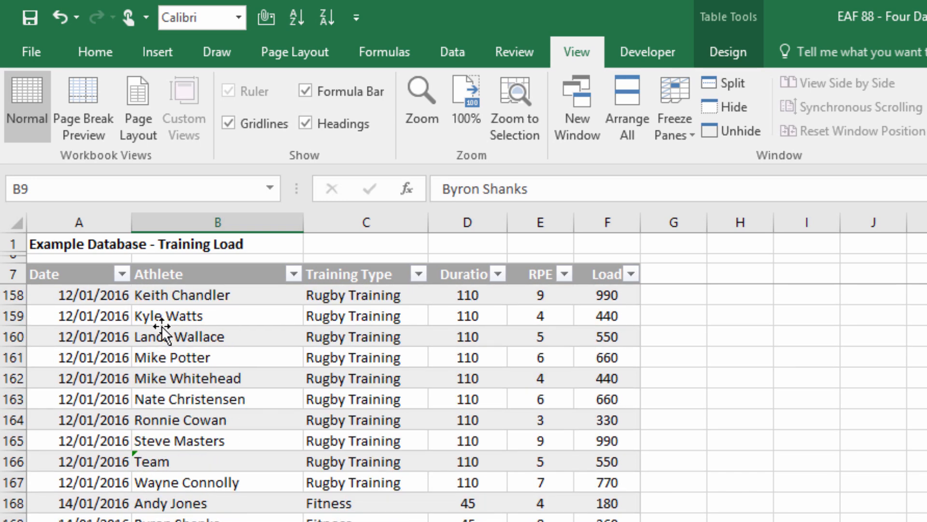
{"action": "scroll", "coordinate": [161, 325], "scroll_direction": "down", "scroll_amount": 3}
{"action": "scroll", "coordinate": [162, 325], "scroll_direction": "up", "scroll_amount": 3}
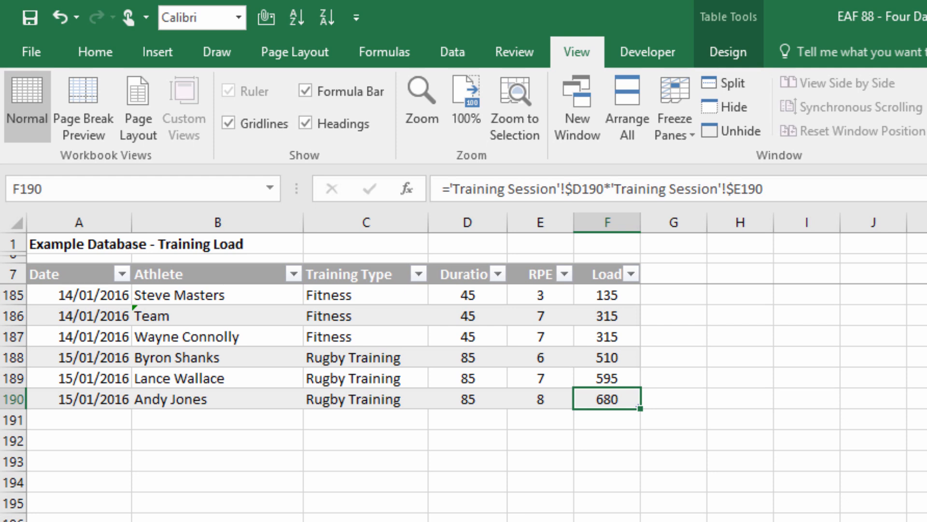
Add a new row at the end of the table and enter the date 16/1/2016 in it.
{"action": "key", "text": "Tab"}
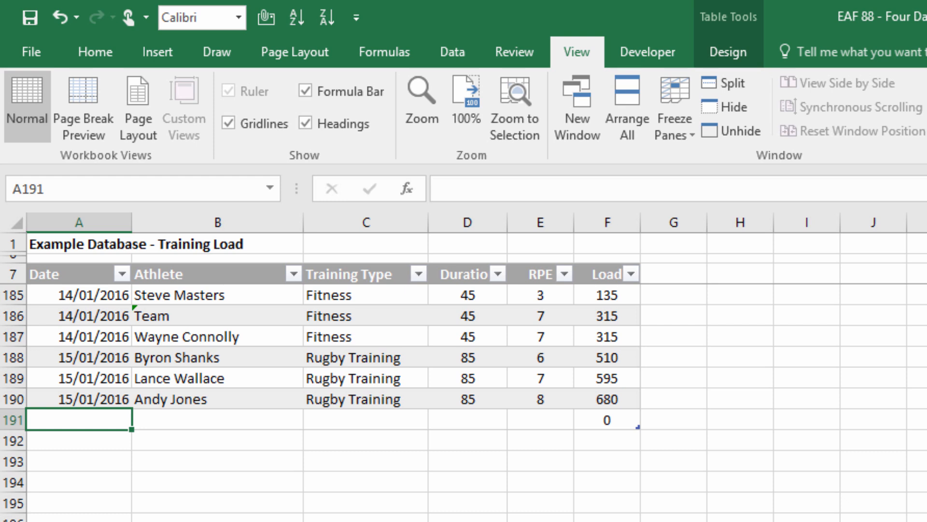
{"action": "type", "text": "16"}
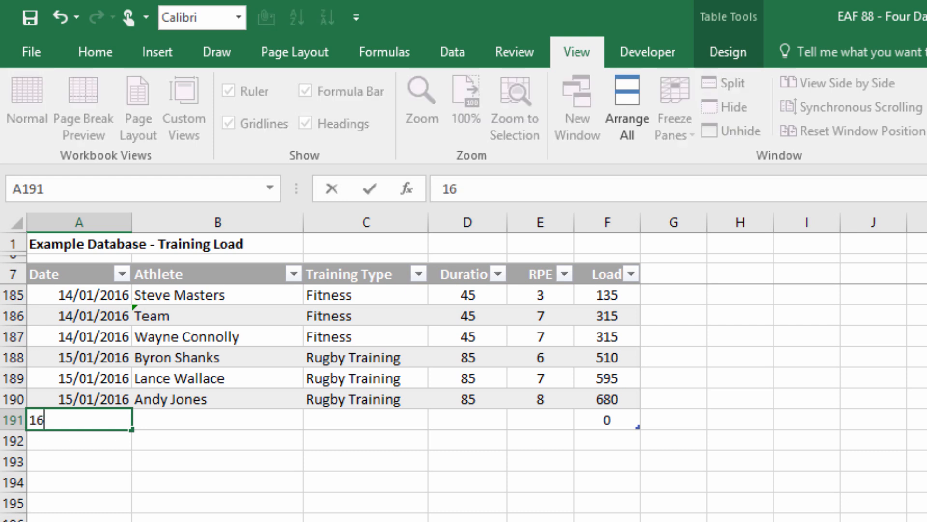
{"action": "type", "text": "/1/2016"}
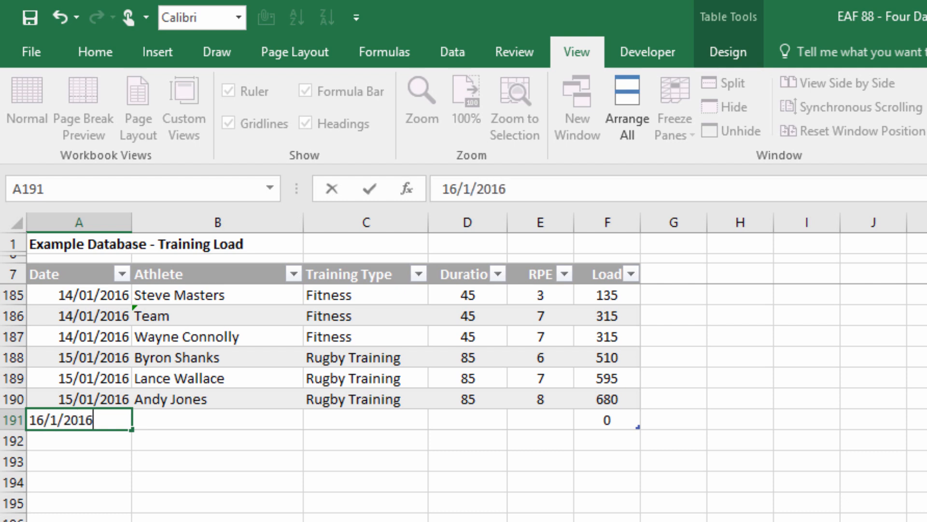
{"action": "key", "text": "Tab"}
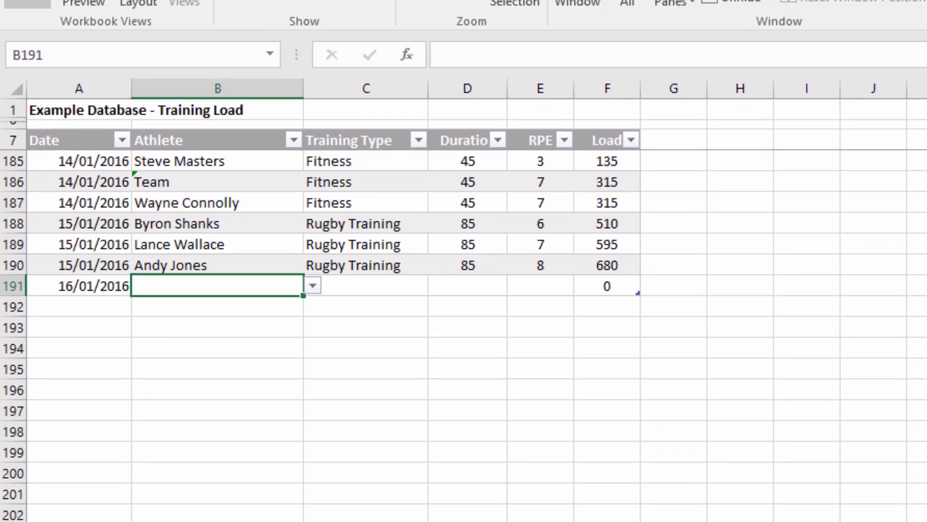
Pick the second listed athlete for the new row 191 and set the training type to Fitness.
{"action": "left_click", "coordinate": [312, 285]}
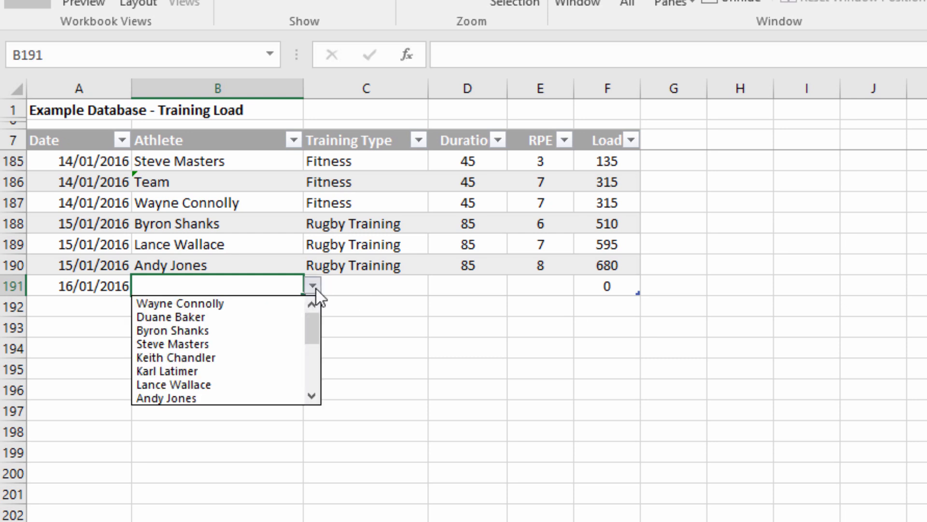
{"action": "left_click", "coordinate": [253, 312]}
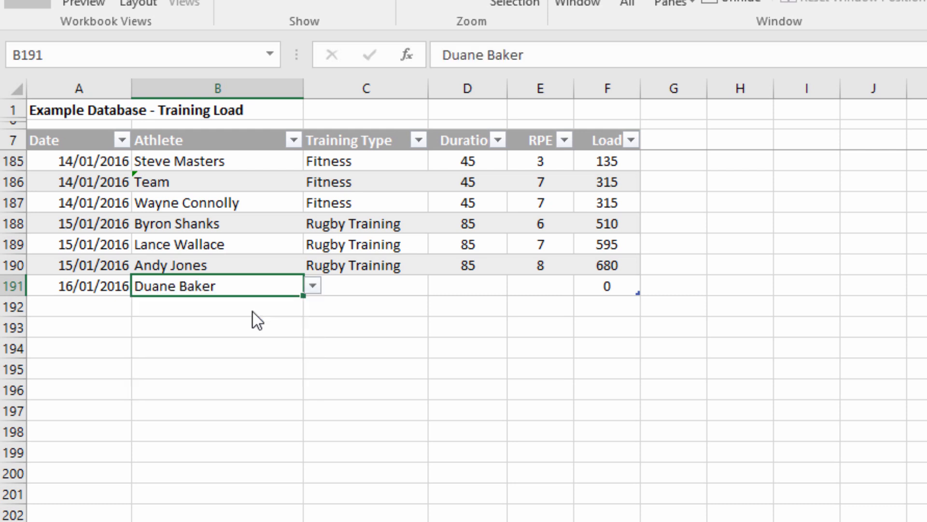
{"action": "left_click", "coordinate": [353, 288]}
{"action": "left_click", "coordinate": [442, 291]}
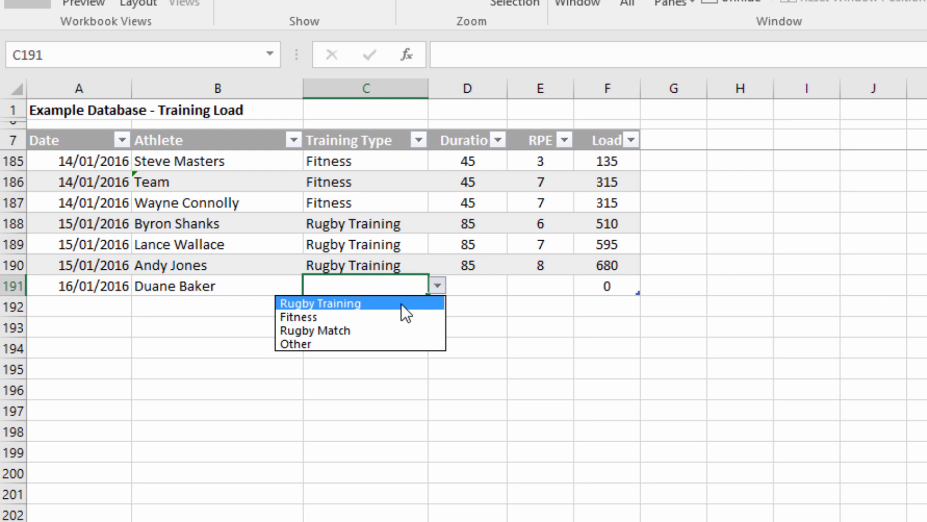
{"action": "left_click", "coordinate": [400, 316]}
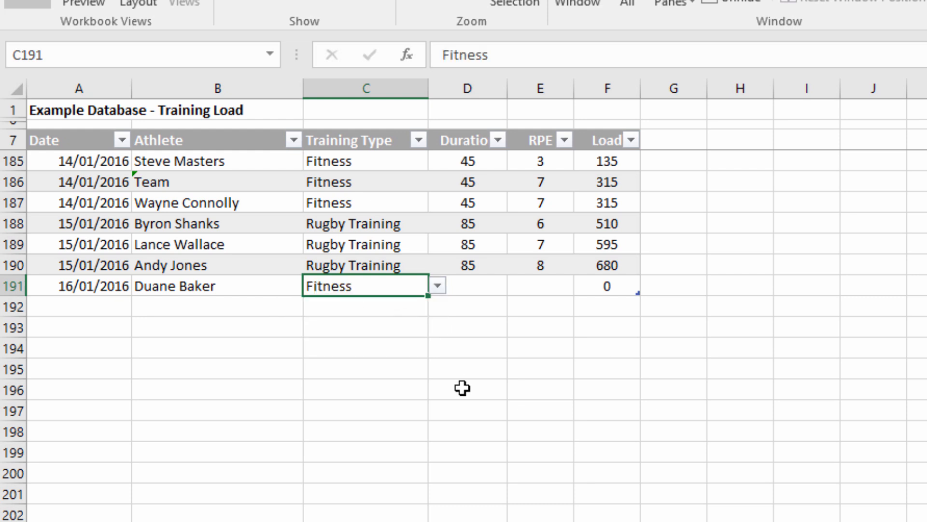
Complete the record in row 191 with a duration of 60 and an RPE of 6.
{"action": "left_click", "coordinate": [476, 285]}
{"action": "type", "text": "60"}
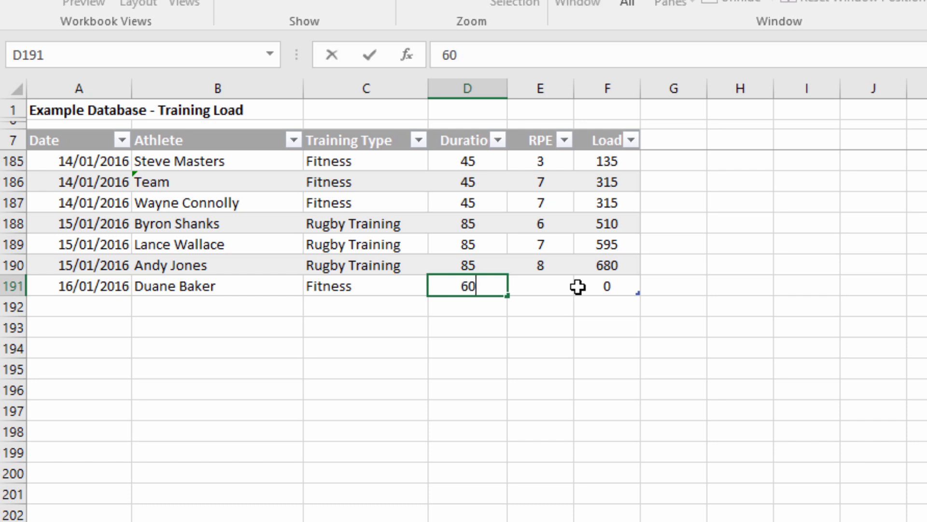
{"action": "key", "text": "Tab"}
{"action": "type", "text": "6"}
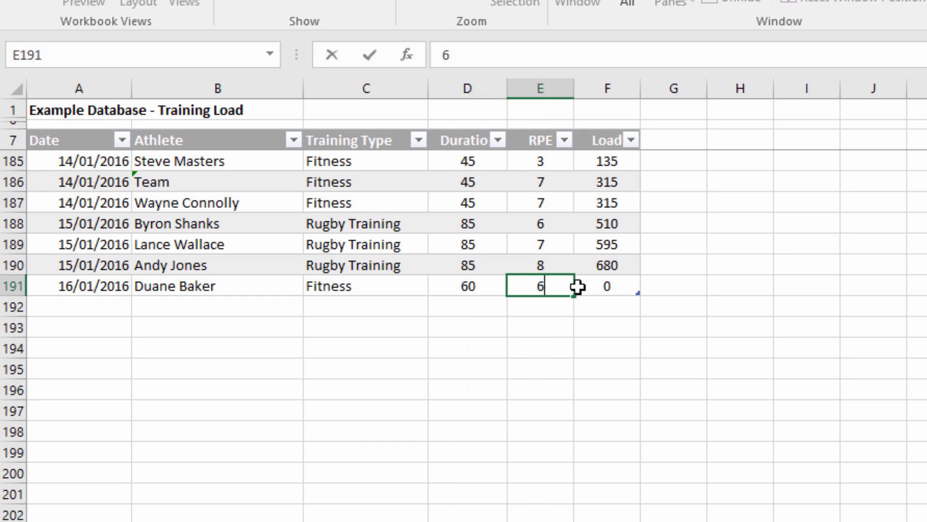
{"action": "key", "text": "Tab"}
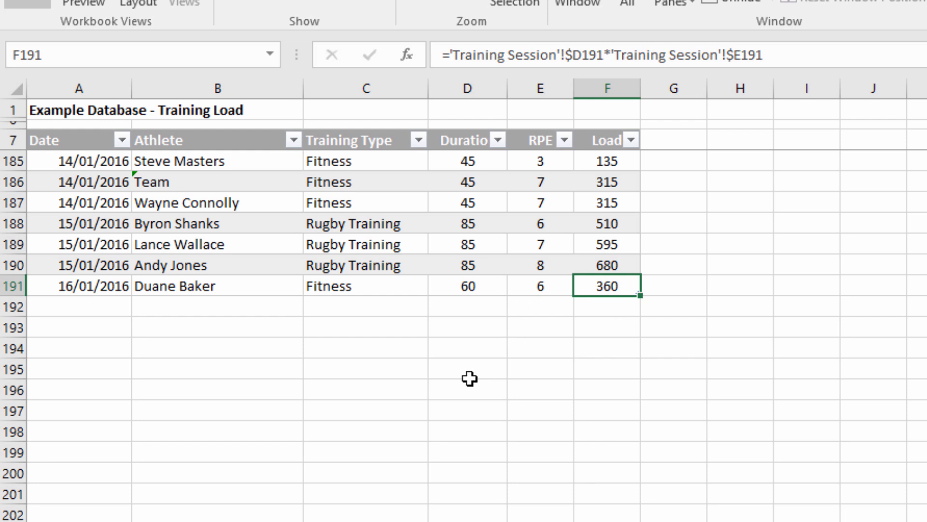
Add table row 192, fill its date down from the row above, and pick the fifth listed athlete.
{"action": "key", "text": "Tab"}
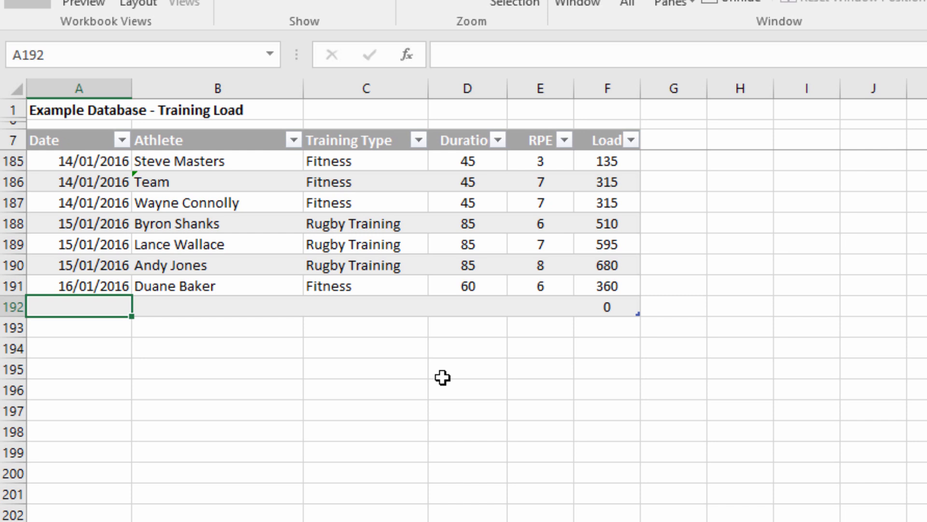
{"action": "key", "text": "ctrl+d"}
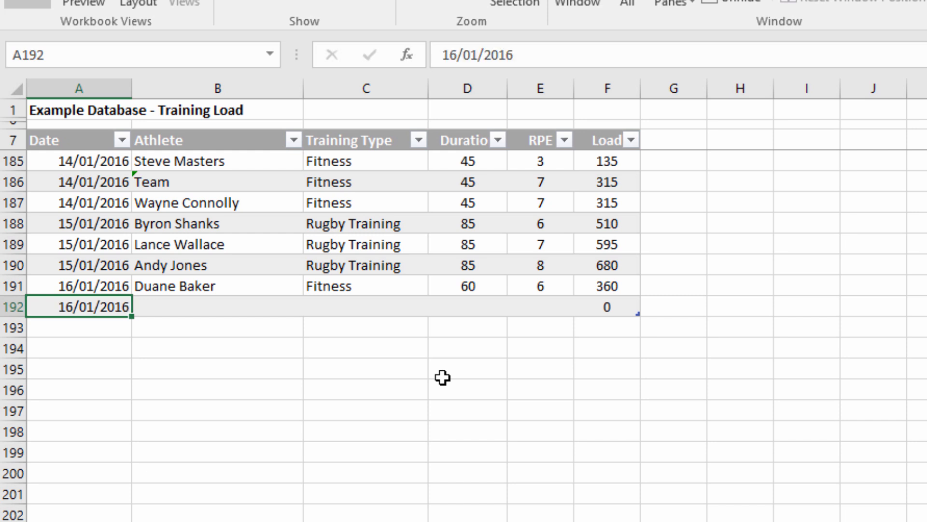
{"action": "left_click", "coordinate": [287, 312]}
{"action": "left_click", "coordinate": [311, 306]}
{"action": "left_click", "coordinate": [247, 378]}
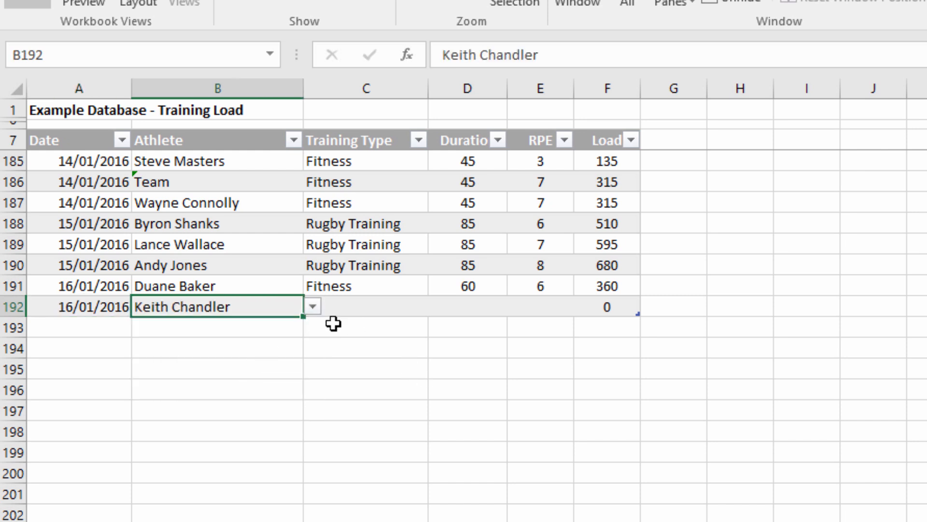
Set row 192's training type to Fitness, its duration to 60 and its RPE to 7.
{"action": "left_click", "coordinate": [360, 306]}
{"action": "left_click", "coordinate": [437, 306]}
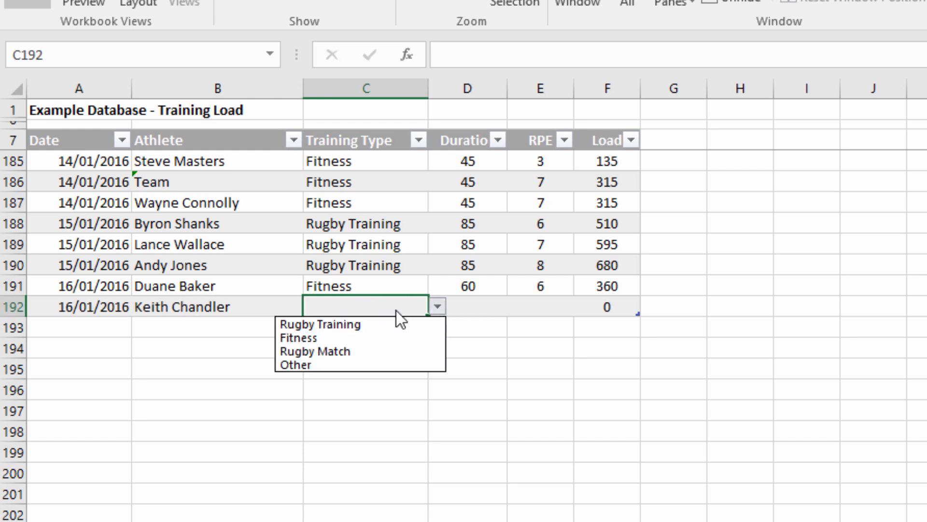
{"action": "left_click", "coordinate": [370, 338]}
{"action": "left_click", "coordinate": [454, 309]}
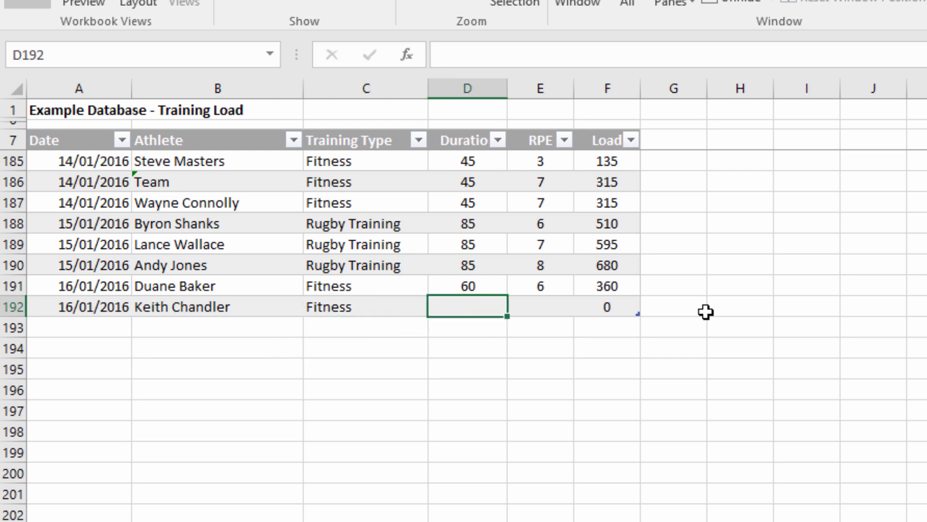
{"action": "type", "text": "60"}
{"action": "key", "text": "Tab"}
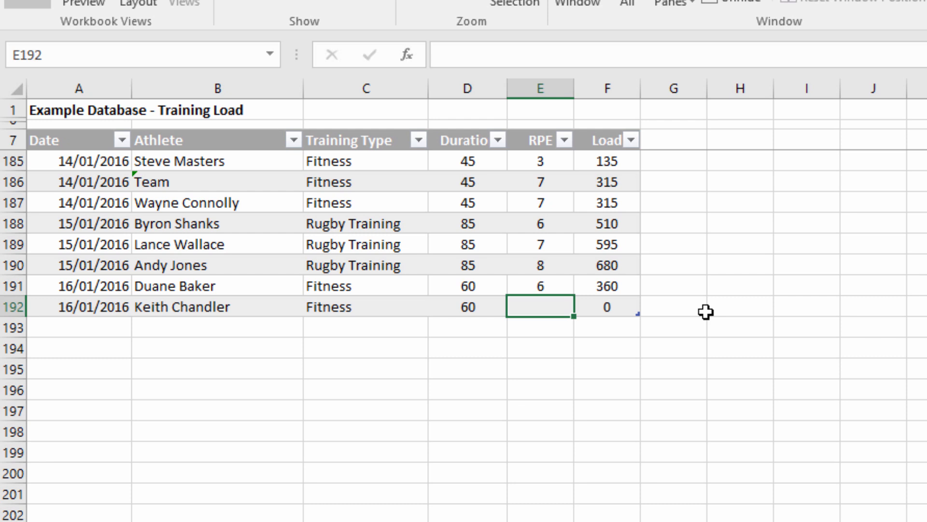
{"action": "type", "text": "7"}
{"action": "key", "text": "Tab"}
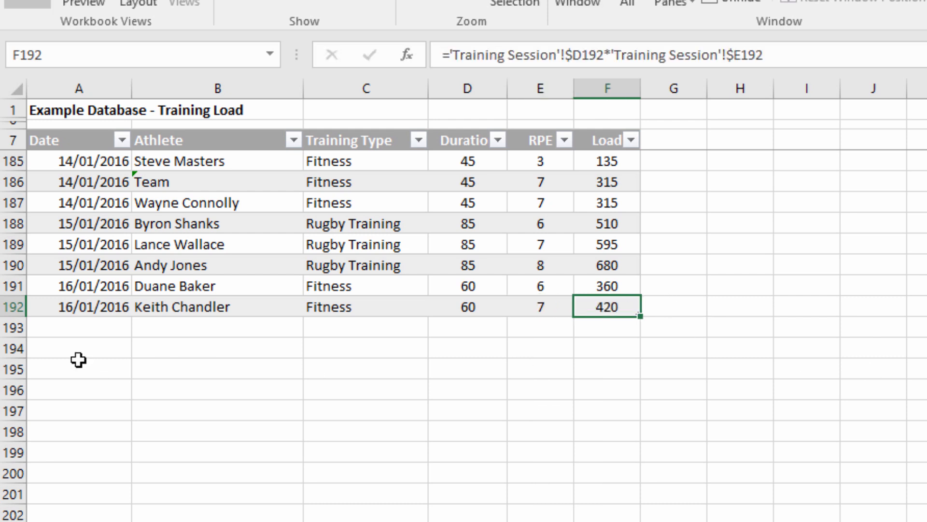
Enter the date 16/1/2016 in cell A194, leaving a blank row below the table.
{"action": "left_click", "coordinate": [82, 346]}
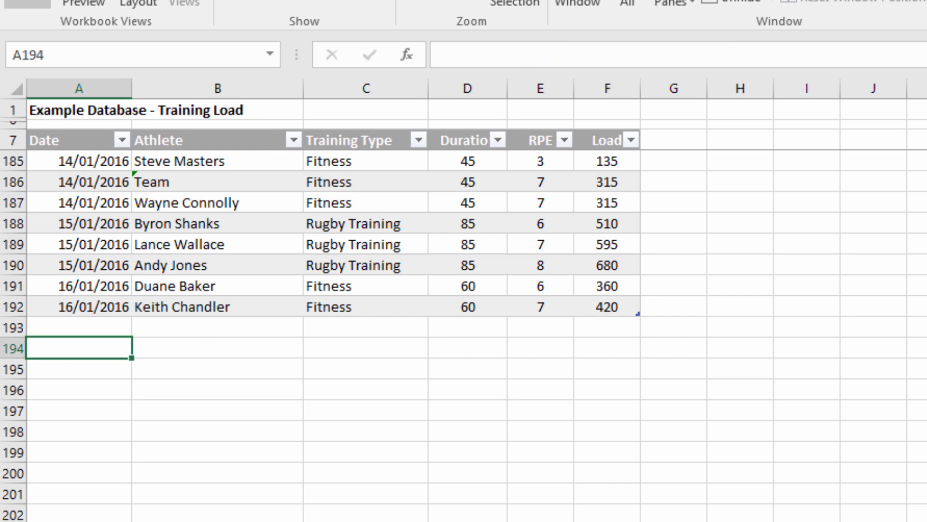
{"action": "type", "text": "16"}
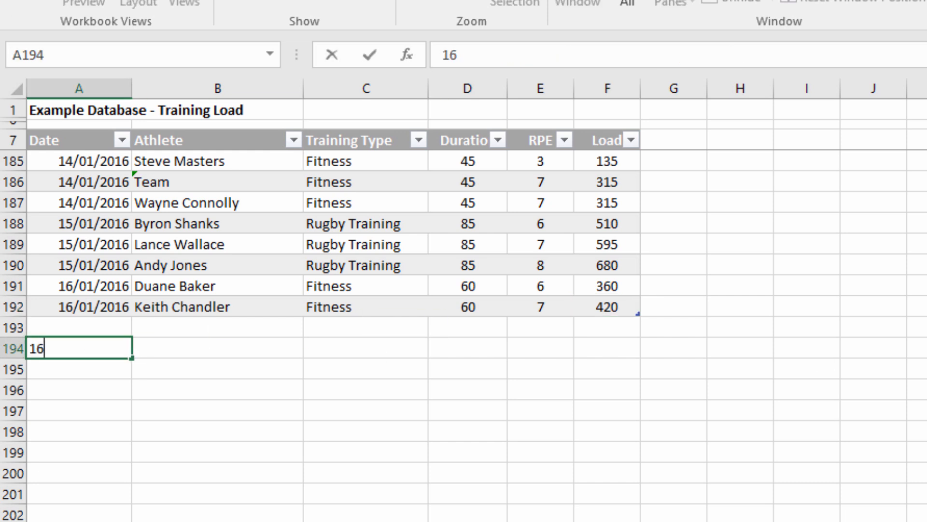
{"action": "type", "text": "/01/2016"}
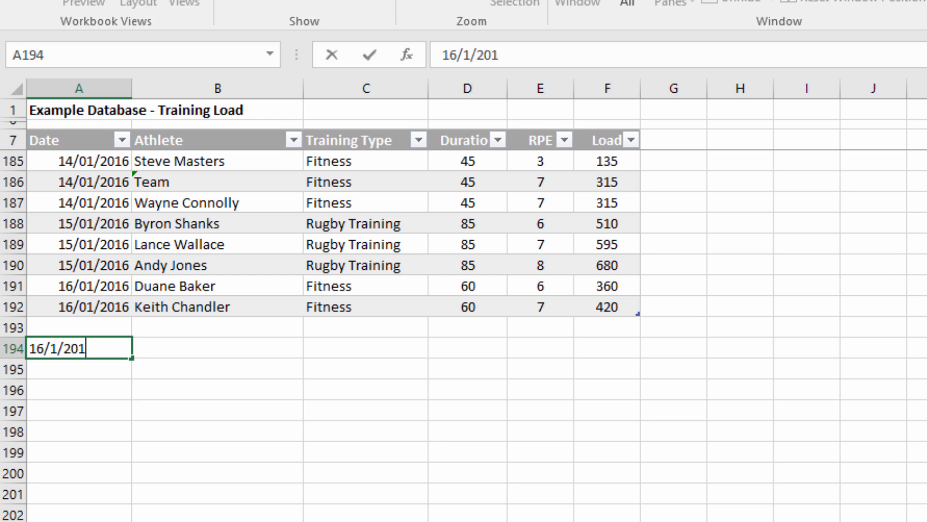
{"action": "key", "text": "Tab"}
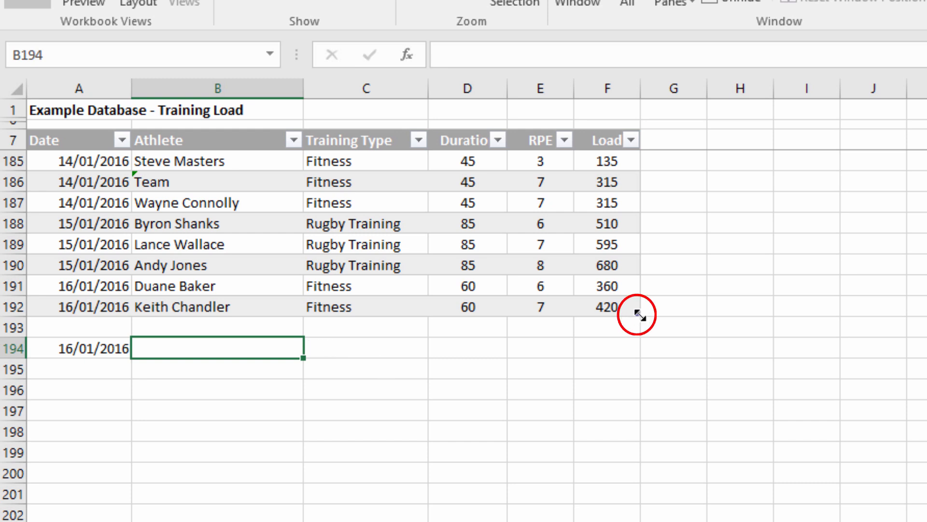
Extend the table range down to row 194 and pick the seventh listed athlete for that row.
{"action": "left_click_drag", "start_coordinate": [636, 328], "coordinate": [640, 358]}
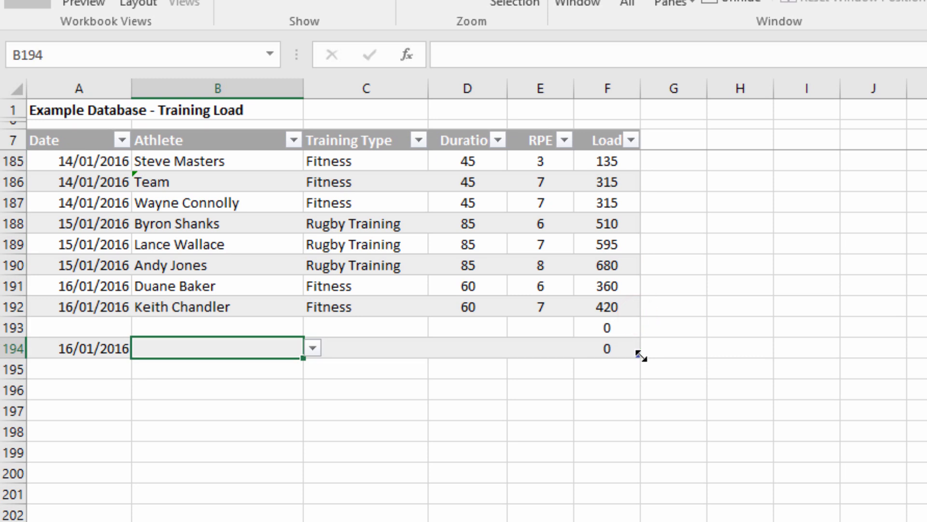
{"action": "left_click", "coordinate": [316, 348]}
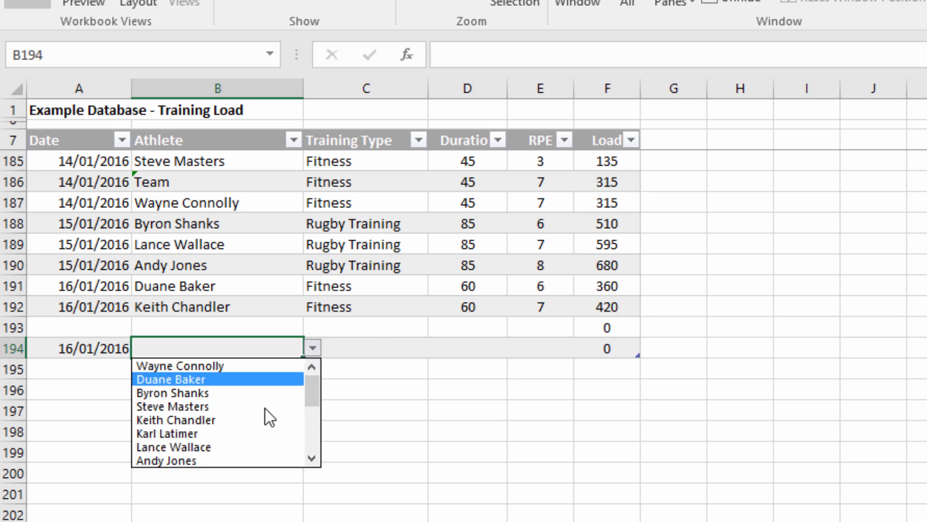
{"action": "left_click", "coordinate": [219, 440]}
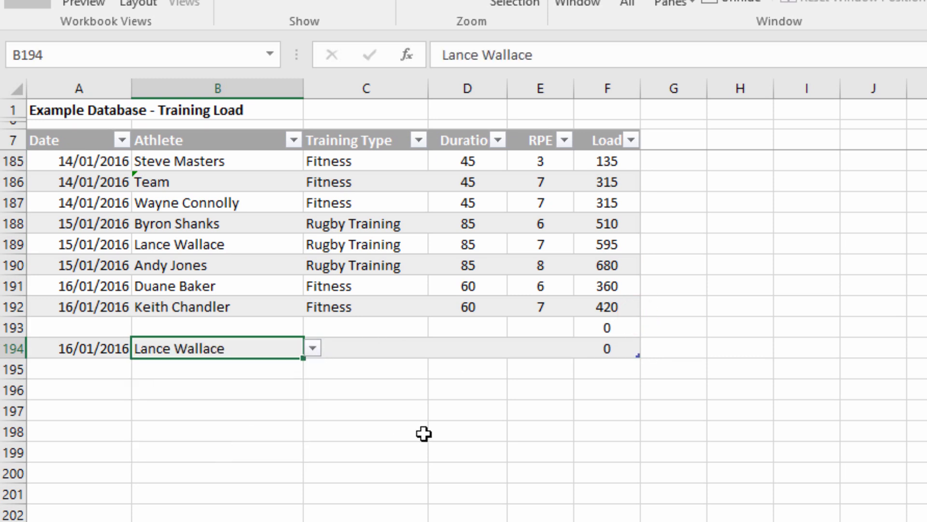
Delete the blank row 193 from the sheet.
{"action": "left_click", "coordinate": [95, 329]}
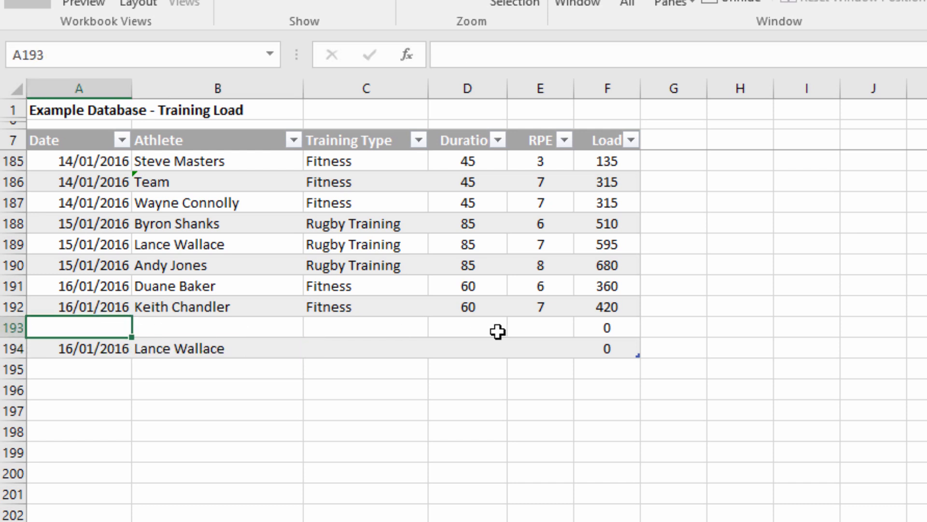
{"action": "left_click", "coordinate": [13, 327]}
{"action": "right_click", "coordinate": [13, 327]}
{"action": "left_click", "coordinate": [73, 497]}
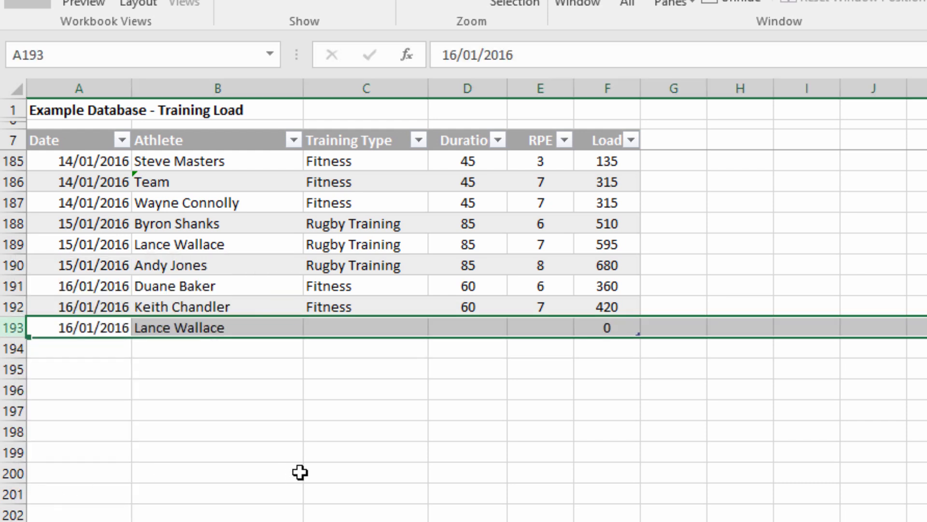
Set row 193's training type to Fitness, its duration to 60 and its RPE to 8.
{"action": "left_click", "coordinate": [404, 329]}
{"action": "left_click", "coordinate": [438, 327]}
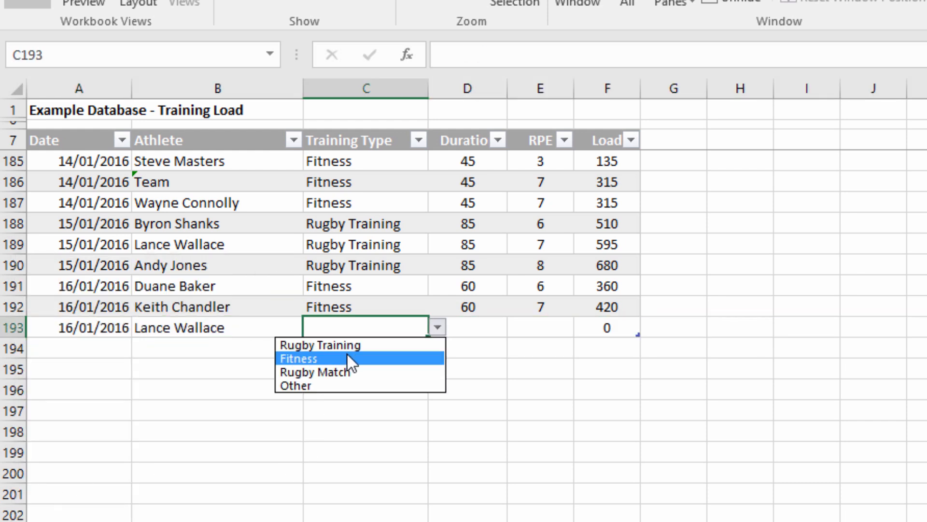
{"action": "left_click", "coordinate": [352, 358]}
{"action": "left_click", "coordinate": [471, 333]}
{"action": "type", "text": "60"}
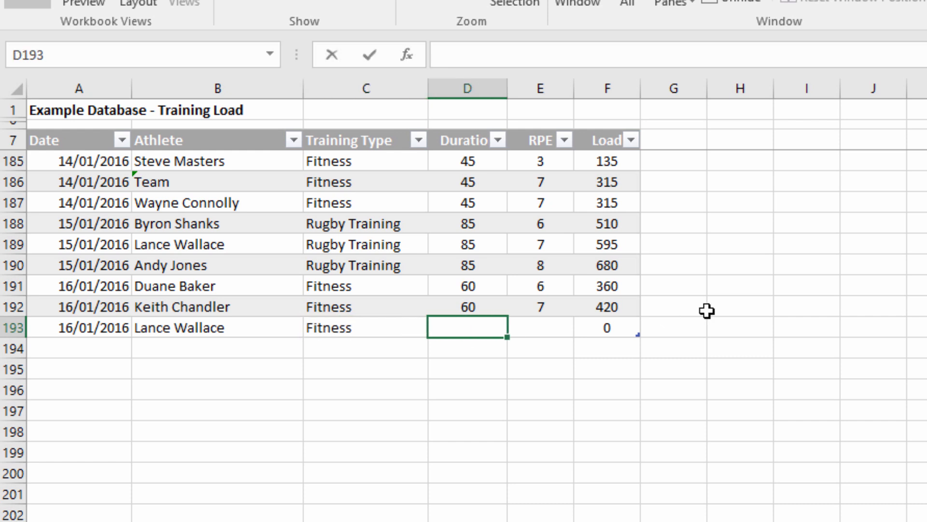
{"action": "key", "text": "Tab"}
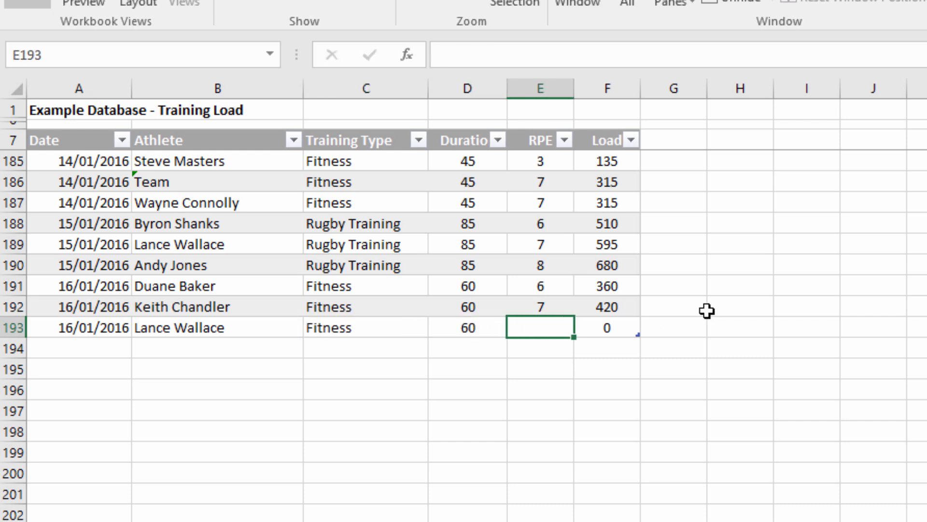
{"action": "type", "text": "8"}
{"action": "key", "text": "Tab"}
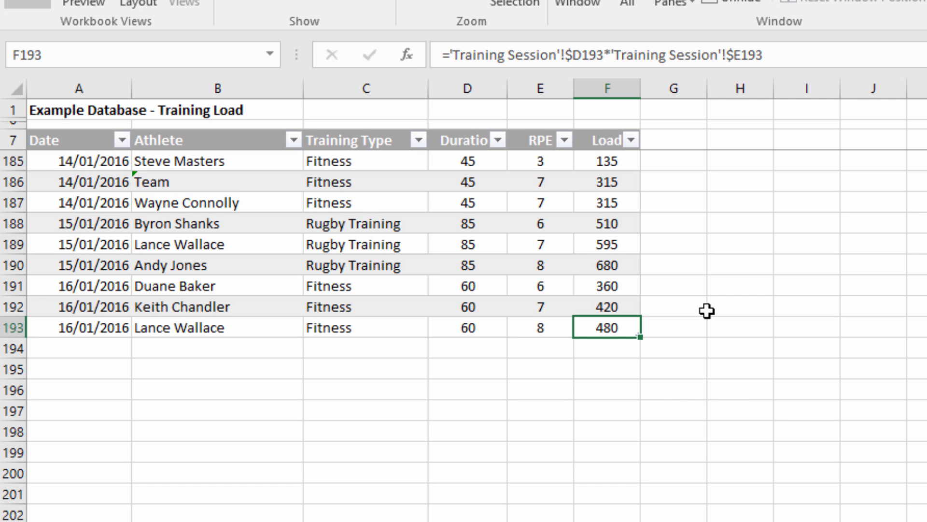
Return to the start of the table and unhide the rows between rows 1 and 7.
{"action": "key", "text": "ctrl+Home"}
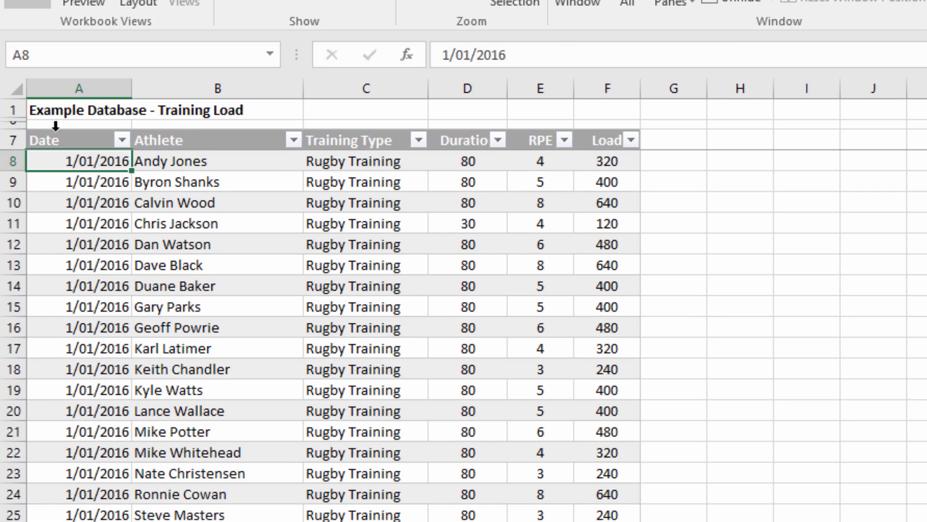
{"action": "left_click_drag", "start_coordinate": [10, 141], "coordinate": [13, 115]}
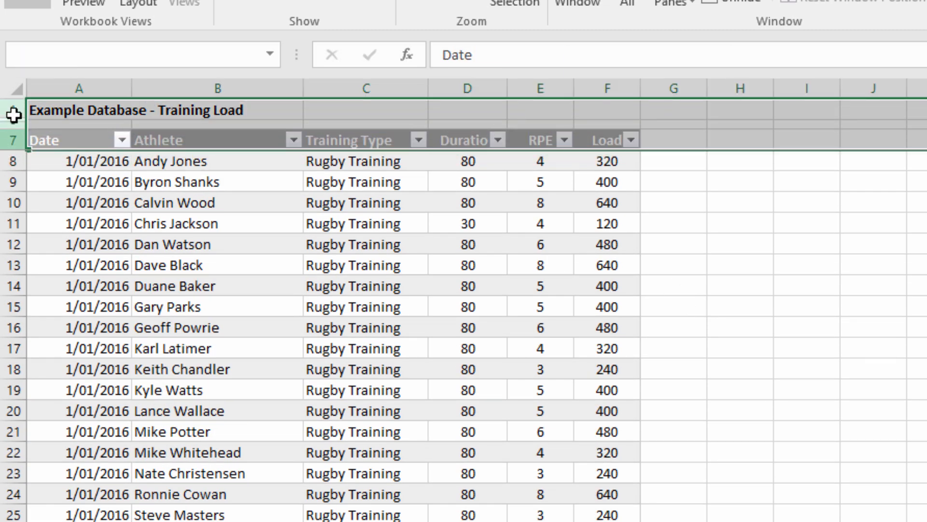
{"action": "right_click", "coordinate": [13, 115]}
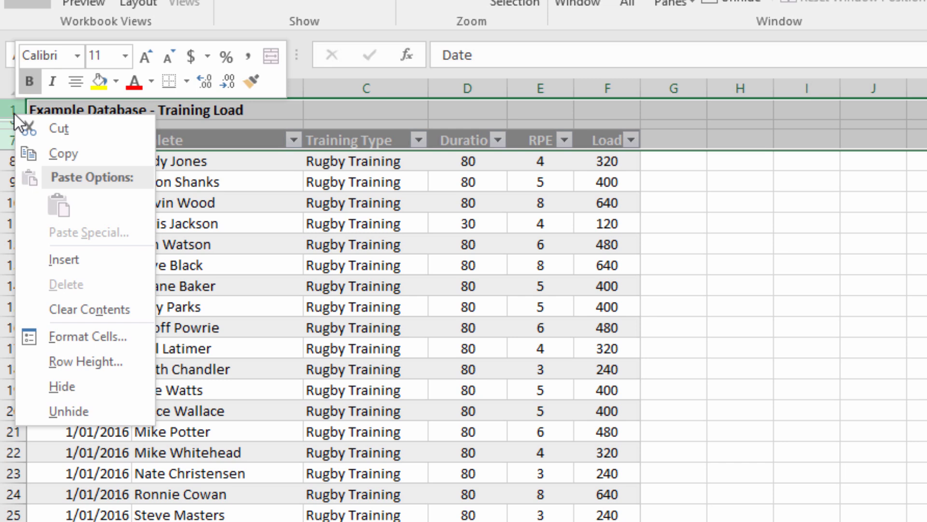
{"action": "left_click", "coordinate": [68, 411]}
{"action": "left_click", "coordinate": [97, 153]}
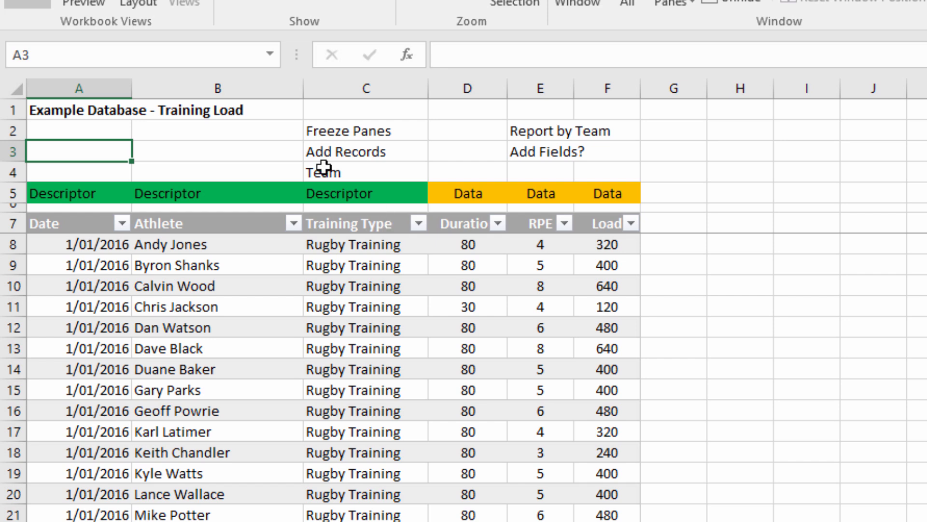
Insert a new column before the Athlete column and name its table header Week.
{"action": "left_click", "coordinate": [218, 90]}
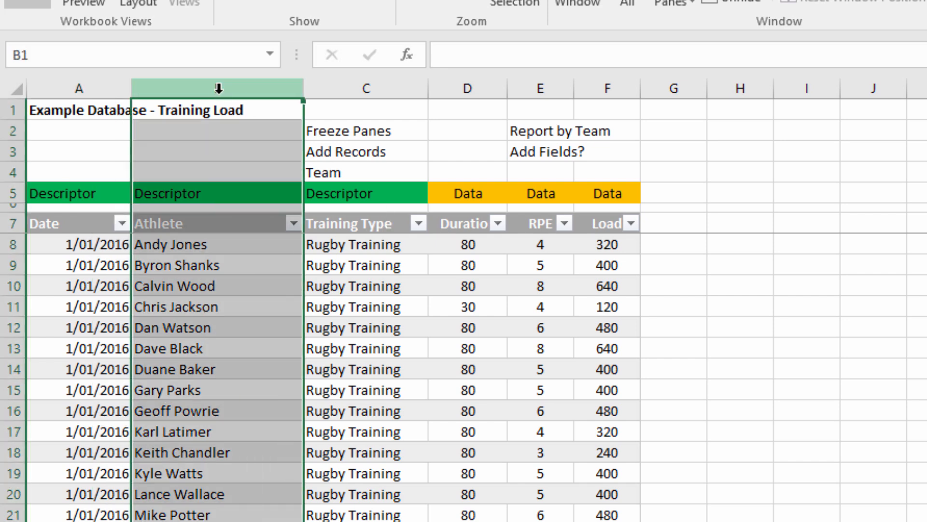
{"action": "right_click", "coordinate": [219, 89]}
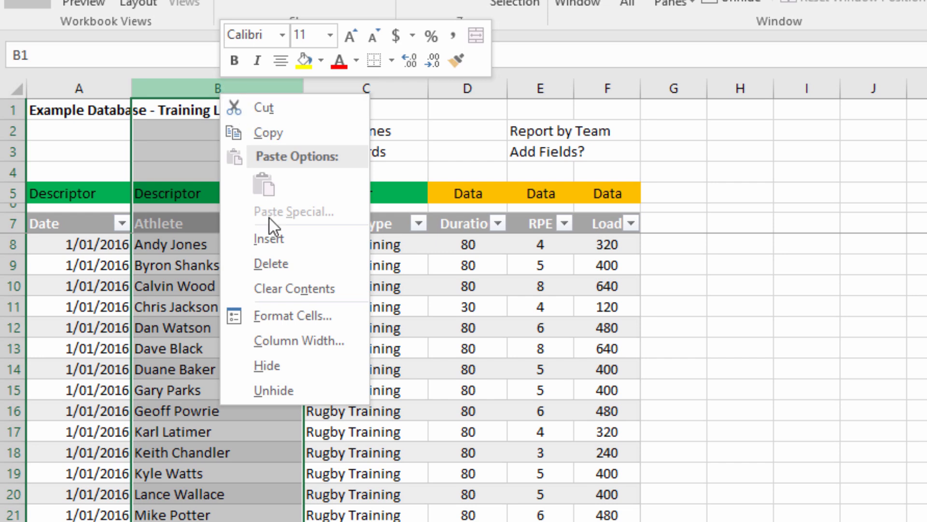
{"action": "left_click", "coordinate": [271, 237]}
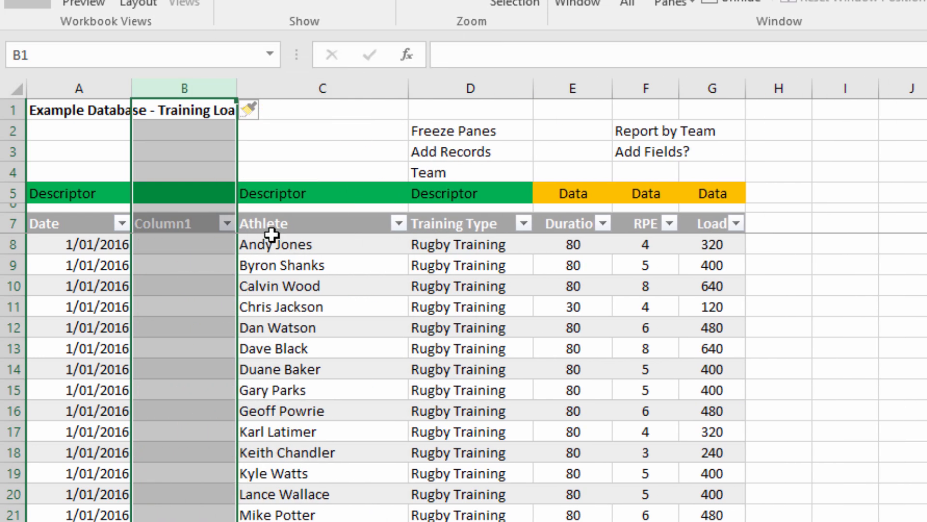
{"action": "left_click", "coordinate": [184, 225]}
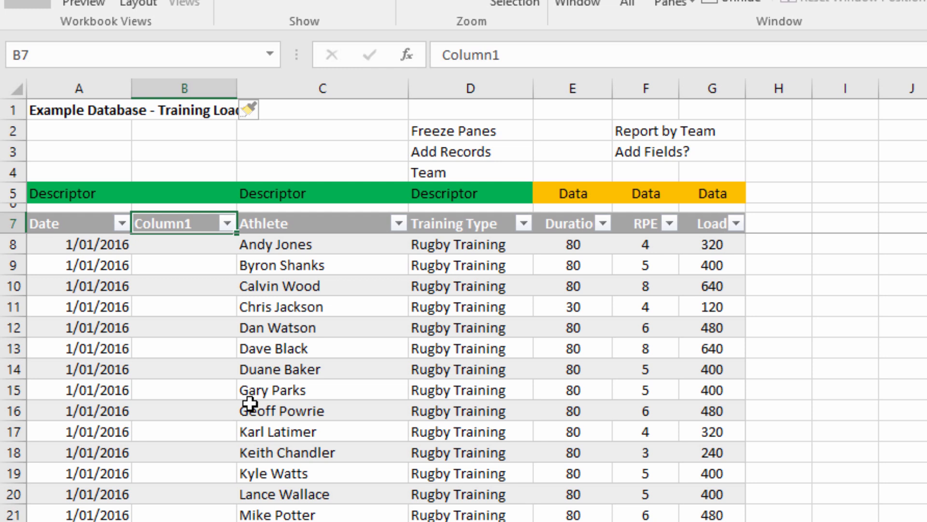
{"action": "type", "text": "Week"}
{"action": "key", "text": "Return"}
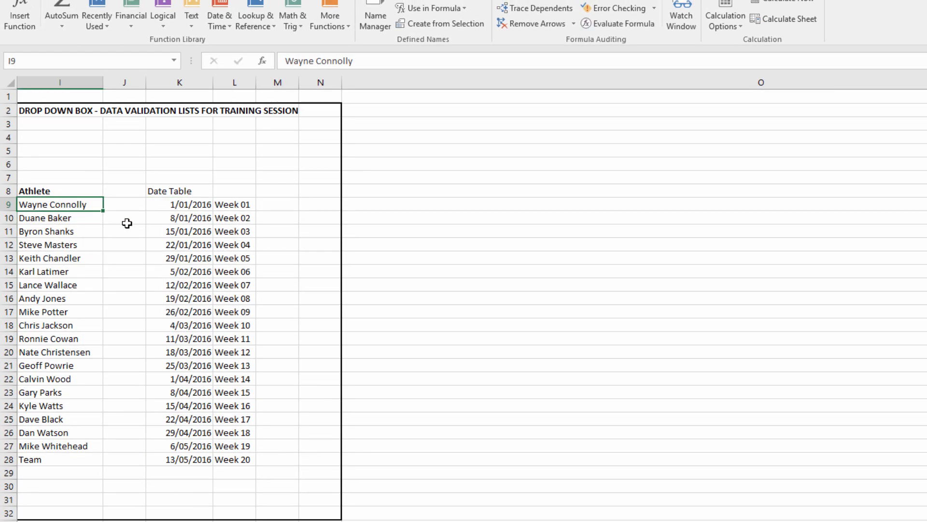
On the validation lists sheet, move the Date Table title from K8 up to K7 to free the cell above the dates.
{"action": "left_click_drag", "start_coordinate": [177, 205], "coordinate": [241, 459]}
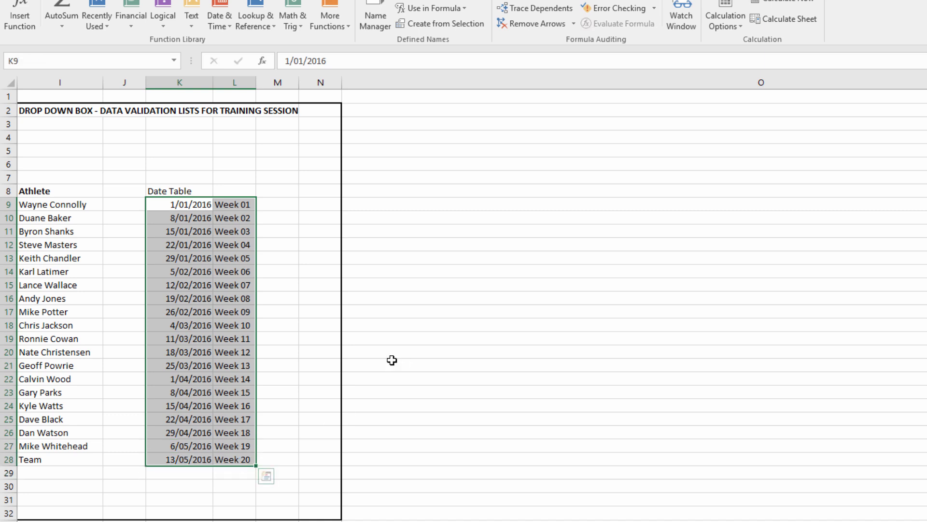
{"action": "left_click", "coordinate": [176, 186]}
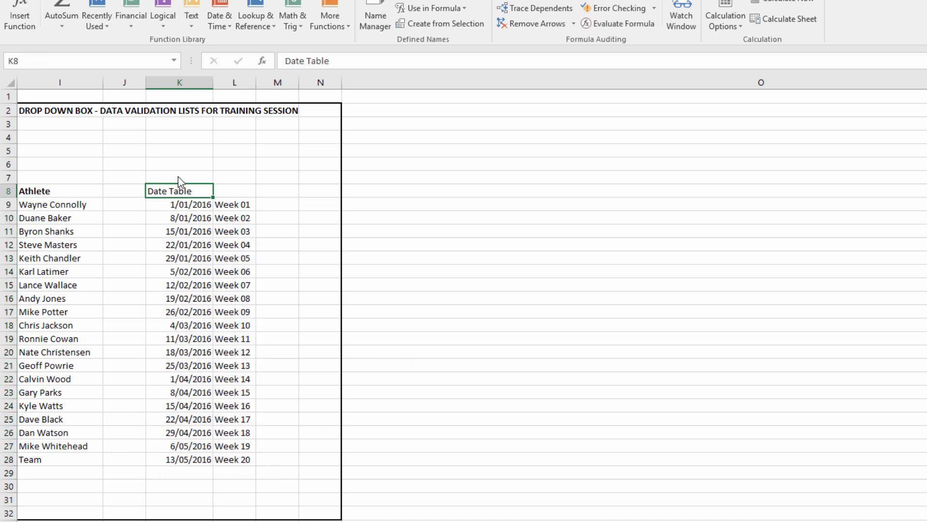
{"action": "left_click_drag", "start_coordinate": [180, 182], "coordinate": [179, 169]}
{"action": "left_click", "coordinate": [178, 189]}
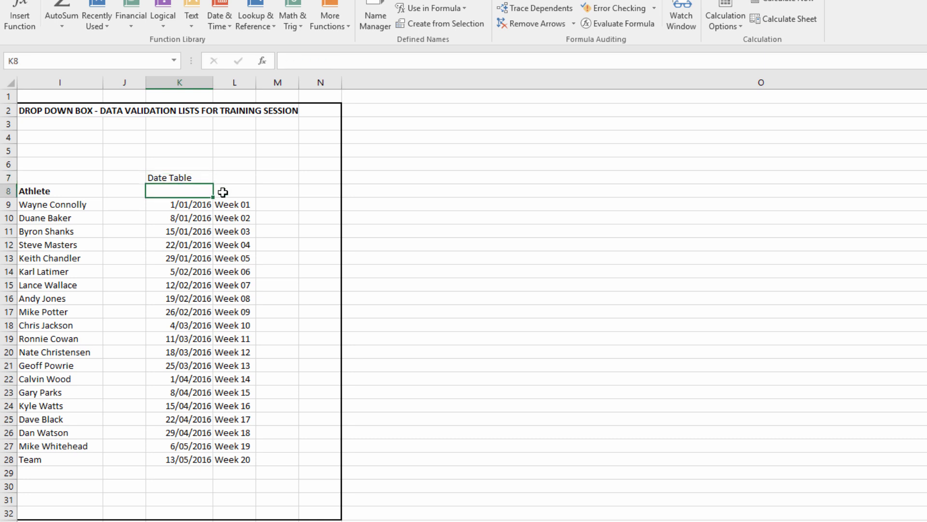
Add bold column headings above the date table, Monday in K8 and Week in L8.
{"action": "type", "text": "Monday"}
{"action": "key", "text": "Tab"}
{"action": "type", "text": "Week"}
{"action": "key", "text": "Return"}
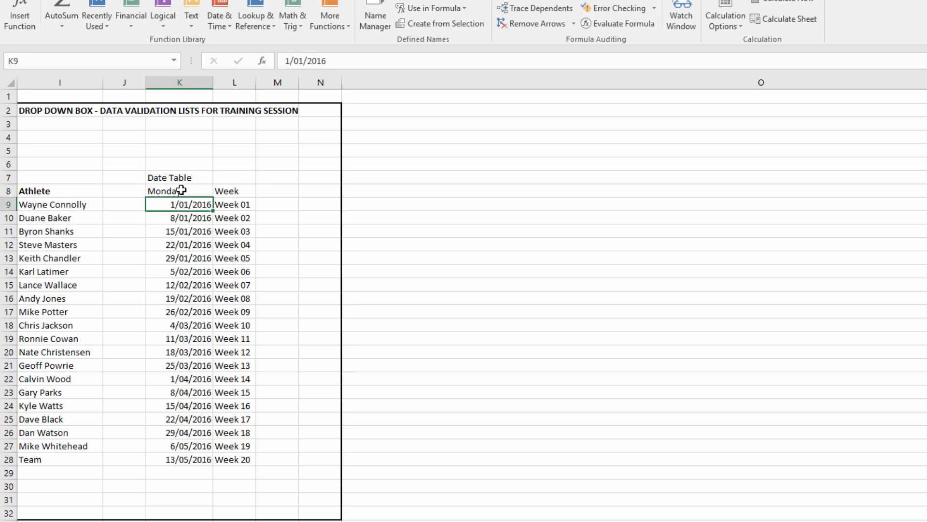
{"action": "left_click_drag", "start_coordinate": [181, 190], "coordinate": [218, 189]}
{"action": "key", "text": "ctrl+b"}
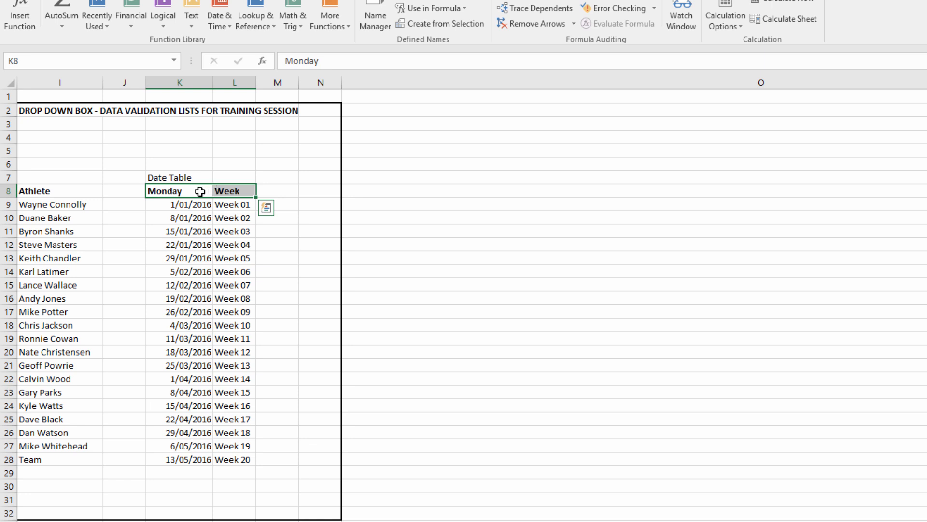
Name the date table's data range K9:L28 tableDates_TrainingSession, leaving out the heading row.
{"action": "left_click", "coordinate": [164, 204]}
{"action": "left_click", "coordinate": [233, 459], "text": "shift"}
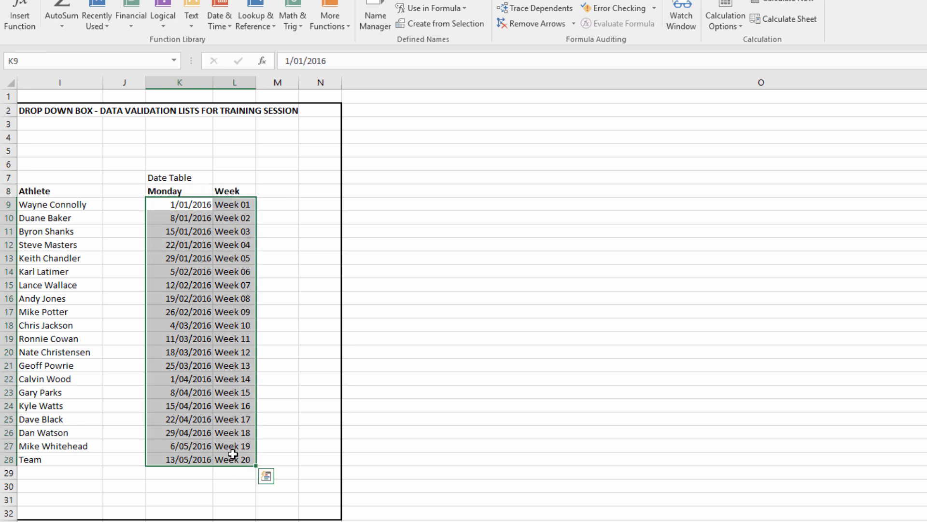
{"action": "left_click", "coordinate": [44, 62]}
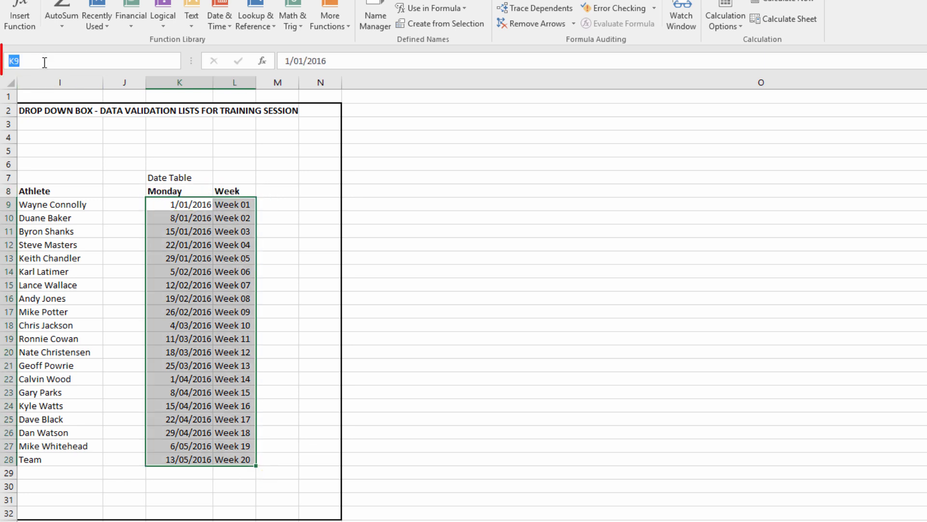
{"action": "type", "text": "table"}
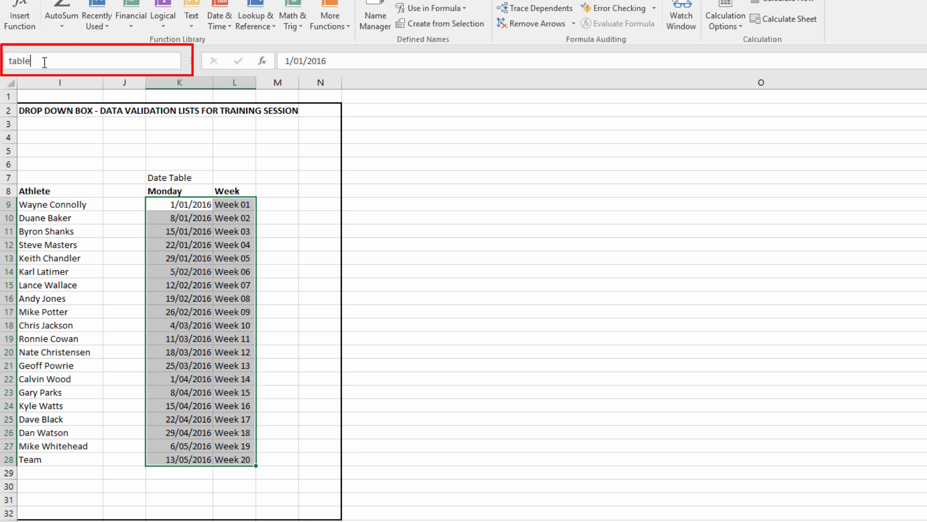
{"action": "type", "text": "Dates"}
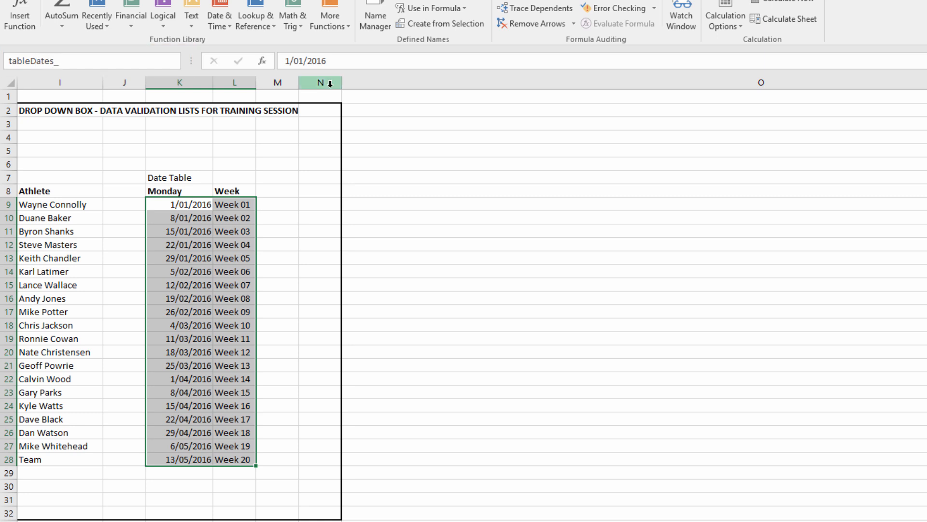
{"action": "type", "text": "_TrainingSession"}
{"action": "key", "text": "Return"}
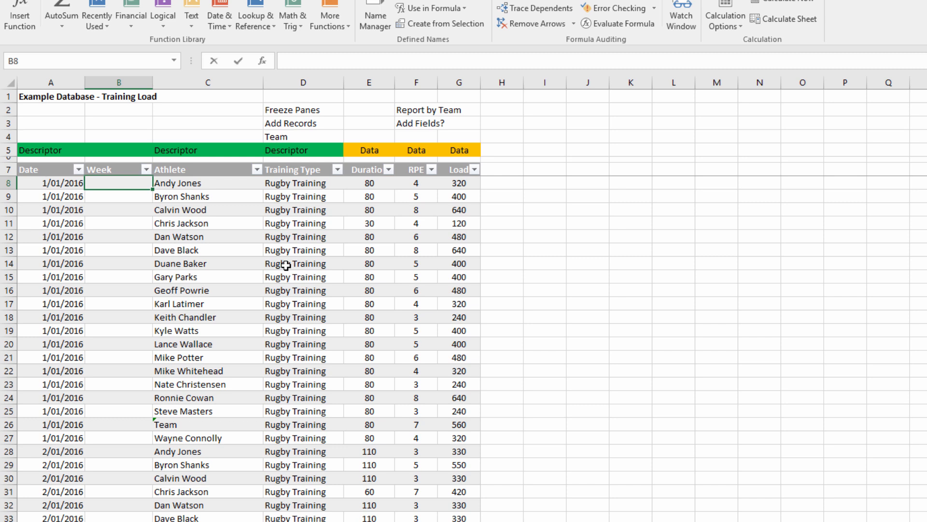
{"action": "type", "text": "=vl"}
{"action": "key", "text": "Tab"}
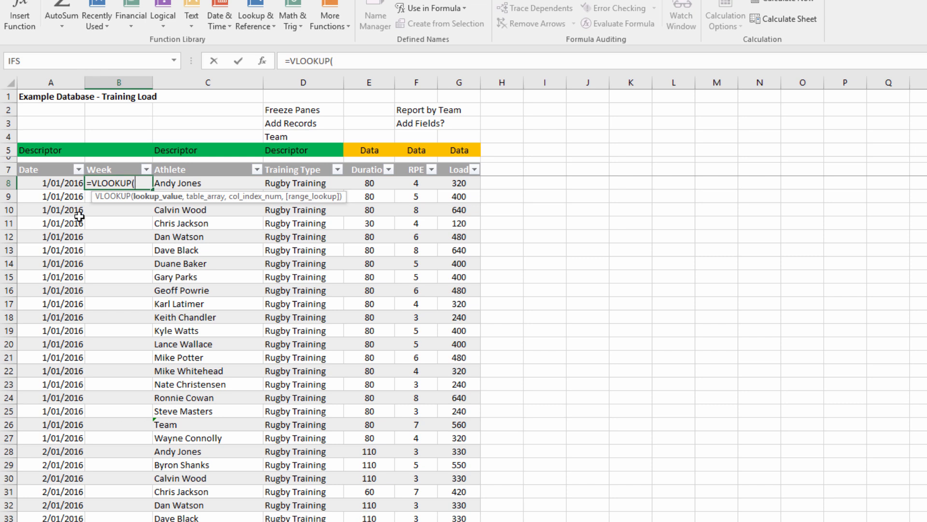
{"action": "left_click", "coordinate": [60, 182]}
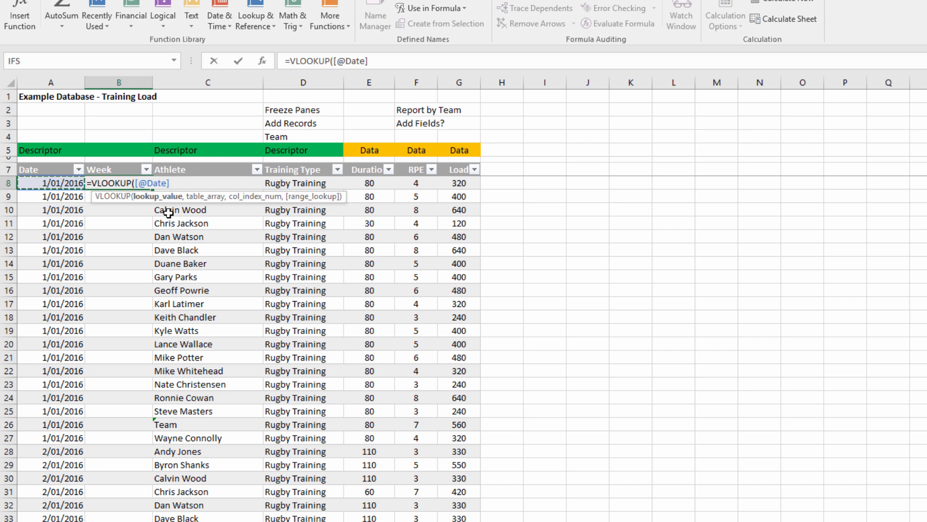
{"action": "type", "text": ","}
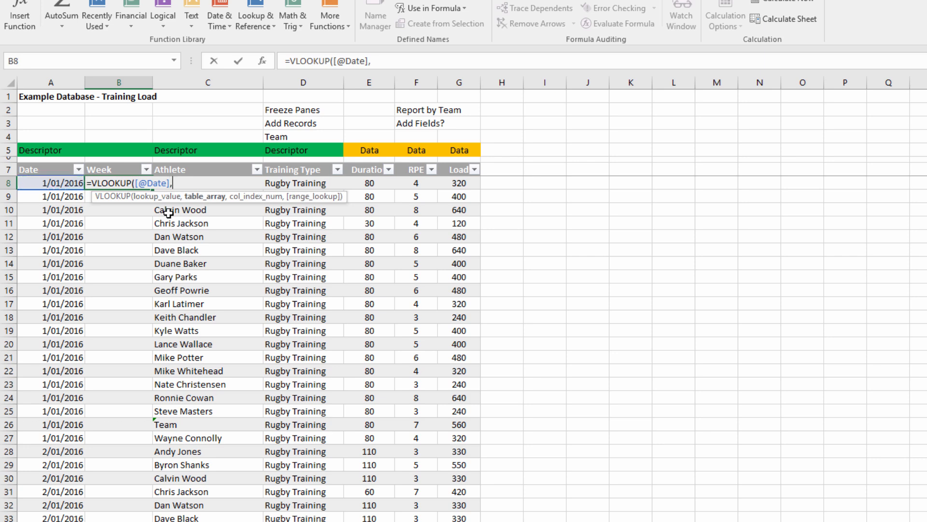
{"action": "type", "text": "tab"}
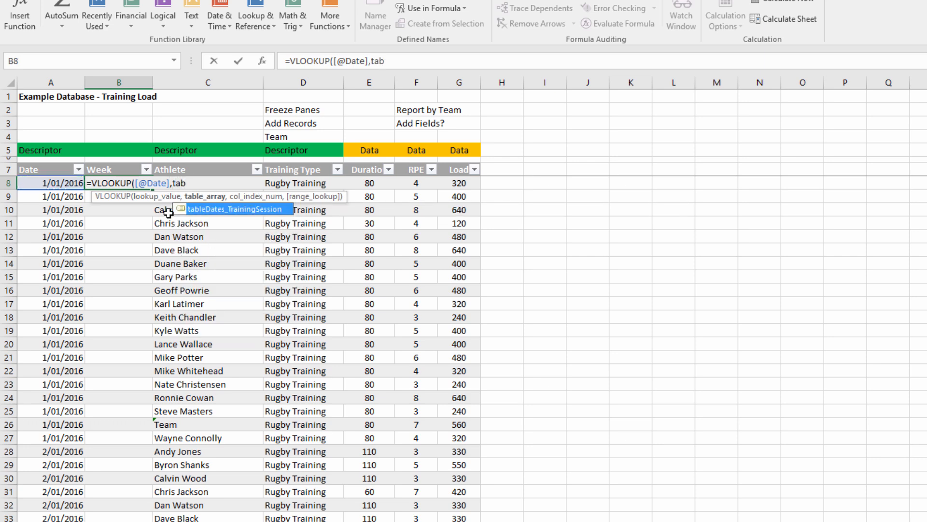
{"action": "key", "text": "Tab"}
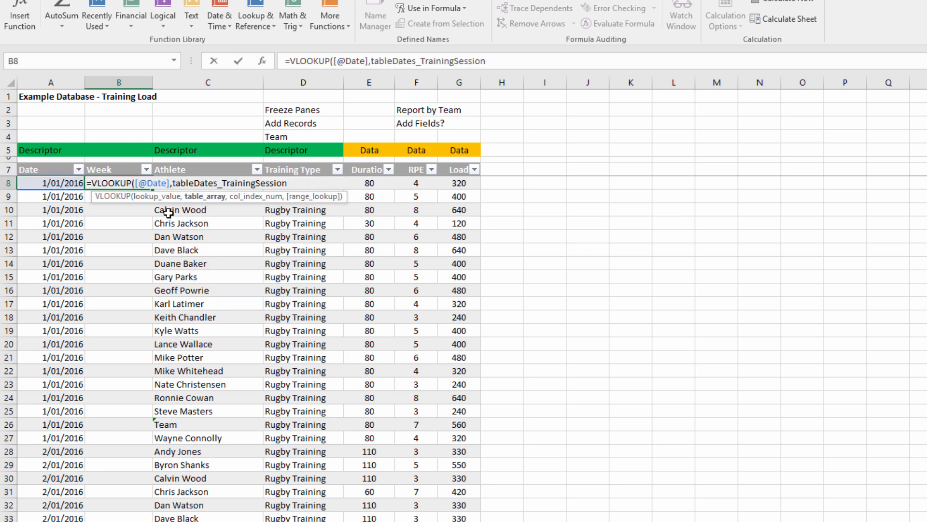
{"action": "type", "text": ",2"}
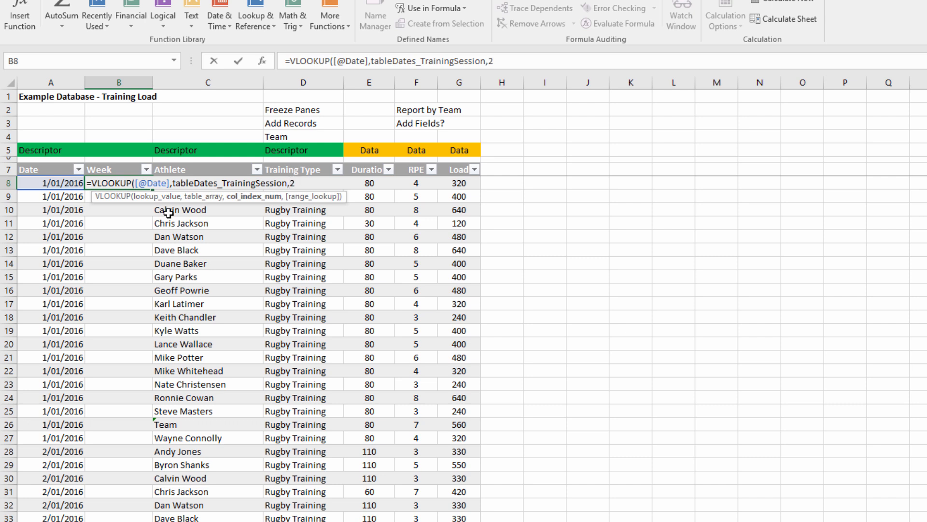
{"action": "type", "text": ","}
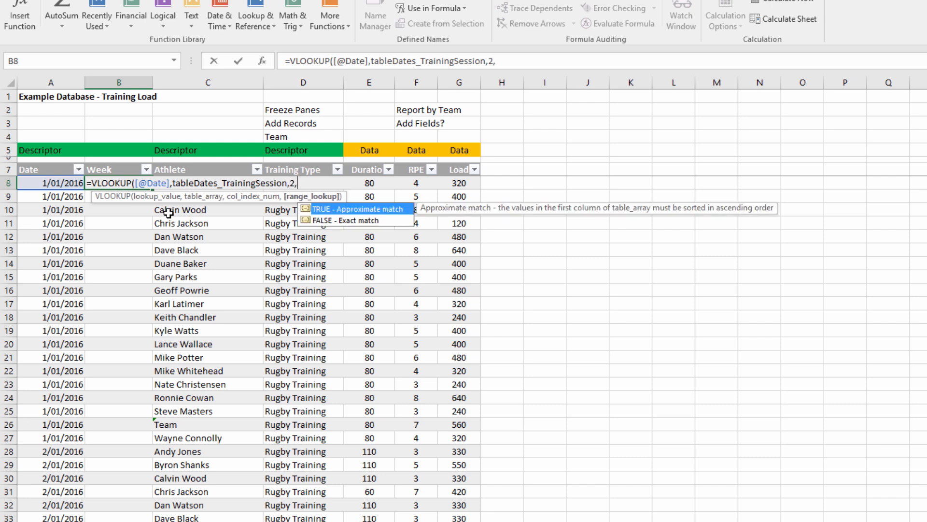
{"action": "key", "text": "Tab"}
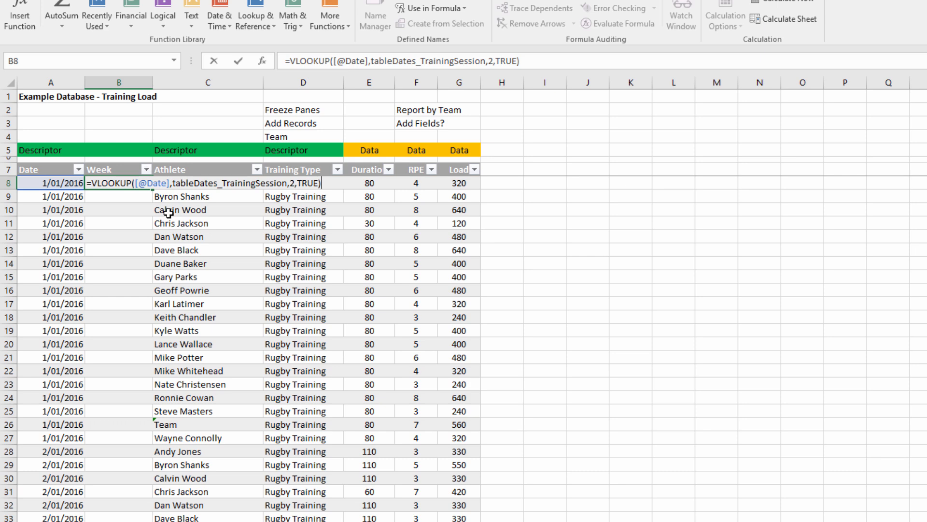
{"action": "key", "text": "Return"}
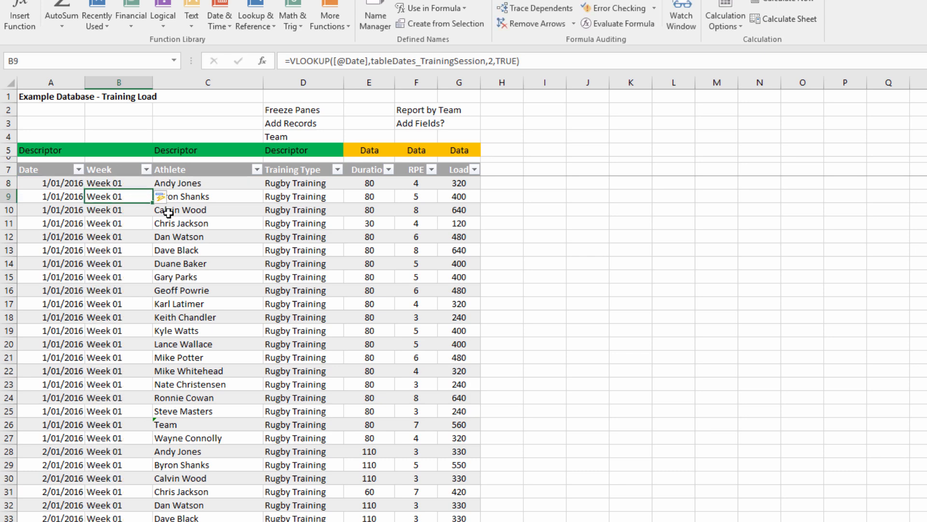
Start a new record in row 194, directly below the table's last entry, dated 30/1/2016.
{"action": "left_click", "coordinate": [66, 210]}
{"action": "key", "text": "ctrl+Down"}
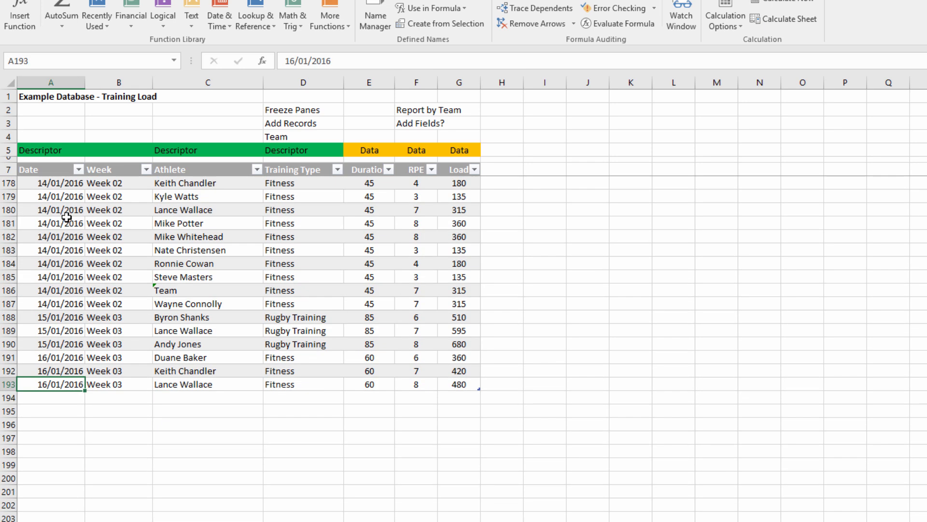
{"action": "left_click", "coordinate": [59, 236]}
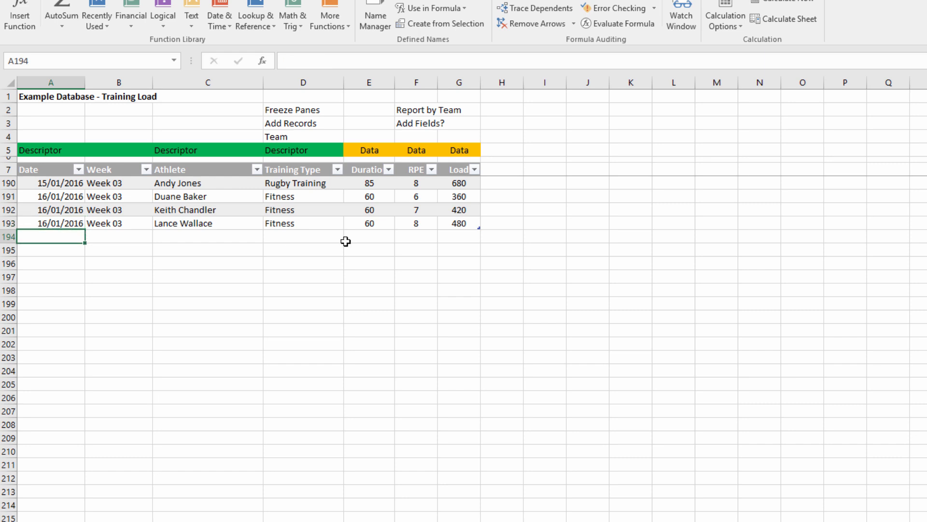
{"action": "type", "text": "30/1/"}
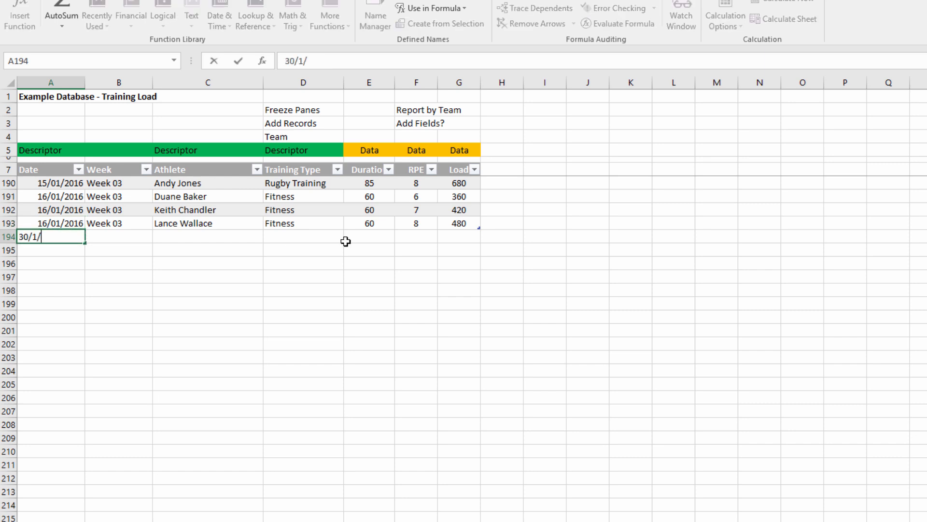
{"action": "type", "text": "2016"}
{"action": "key", "text": "Tab"}
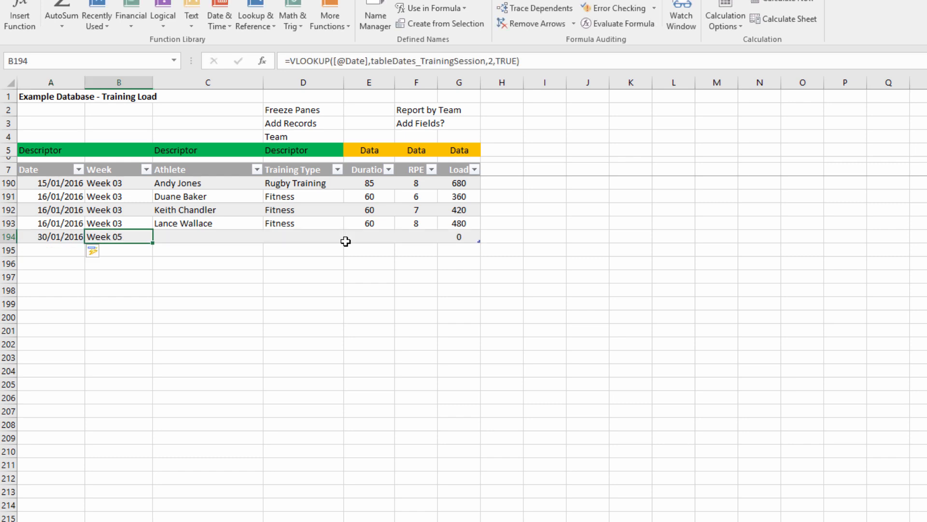
For the record in row 194, choose the third athlete in the validation list and set the training type to Rugby Training.
{"action": "key", "text": "Tab"}
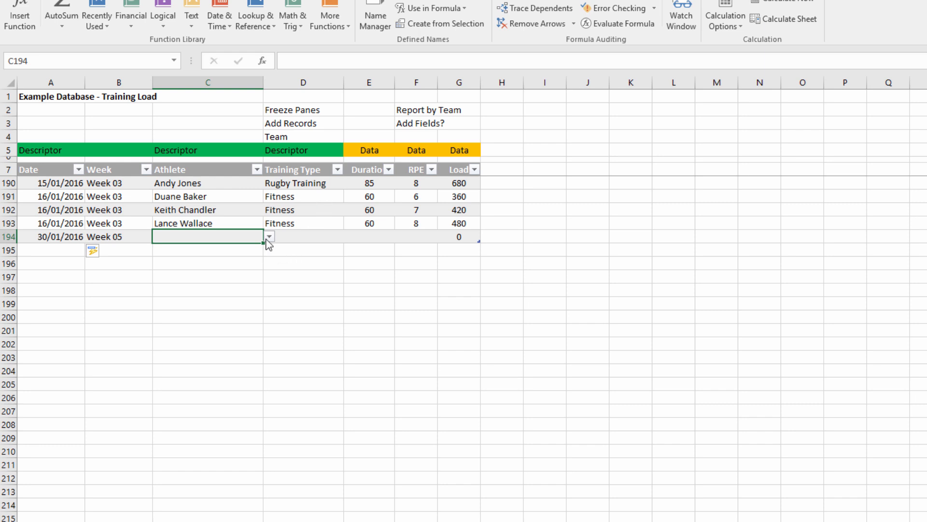
{"action": "left_click", "coordinate": [269, 237]}
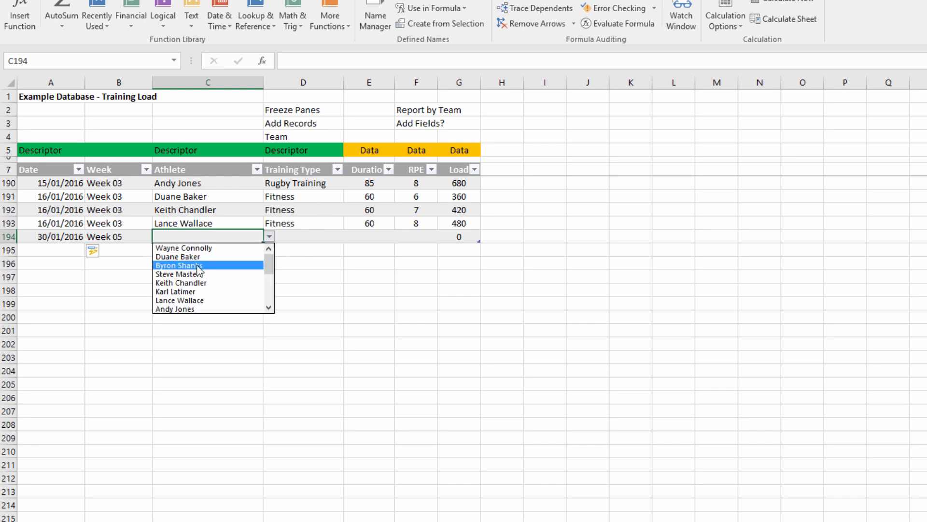
{"action": "left_click", "coordinate": [193, 265]}
{"action": "left_click", "coordinate": [294, 237]}
{"action": "left_click", "coordinate": [350, 237]}
{"action": "left_click", "coordinate": [328, 248]}
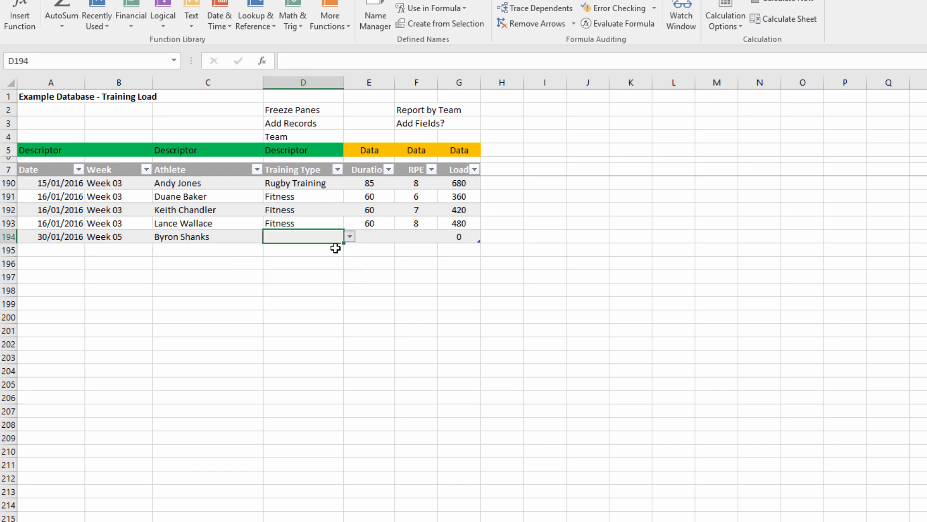
Set row 194's duration to 90 and its RPE to 7.
{"action": "left_click", "coordinate": [375, 236]}
{"action": "type", "text": "90"}
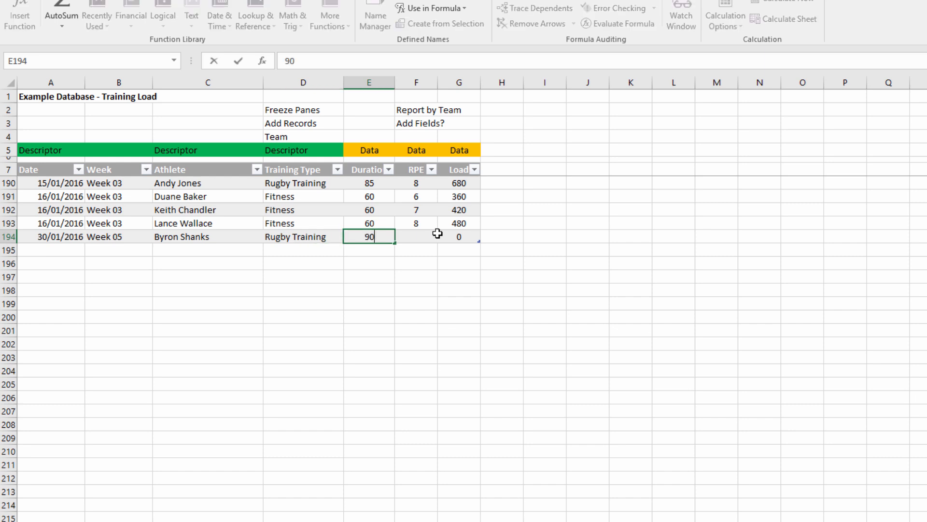
{"action": "left_click", "coordinate": [437, 234]}
{"action": "type", "text": "7"}
{"action": "key", "text": "Tab"}
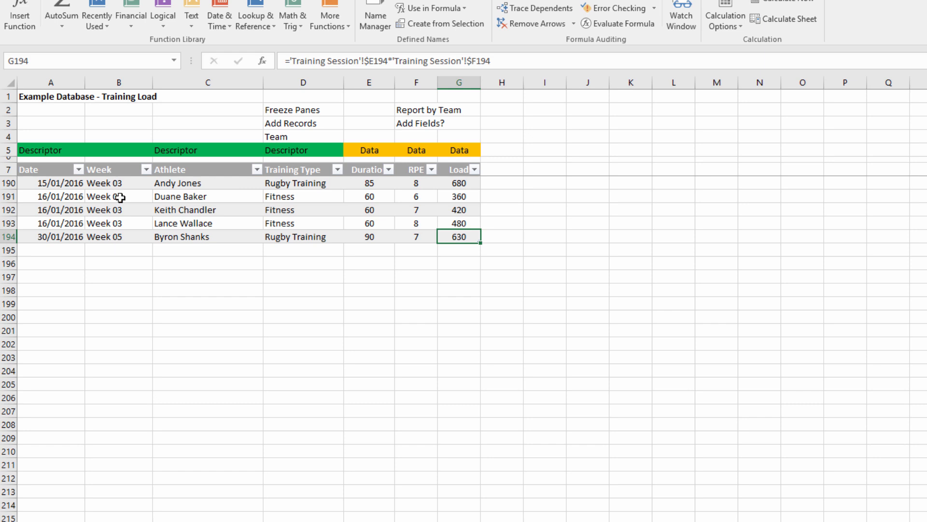
Check the Week formula in B194 and look over the records from the start of the table.
{"action": "left_click", "coordinate": [120, 234]}
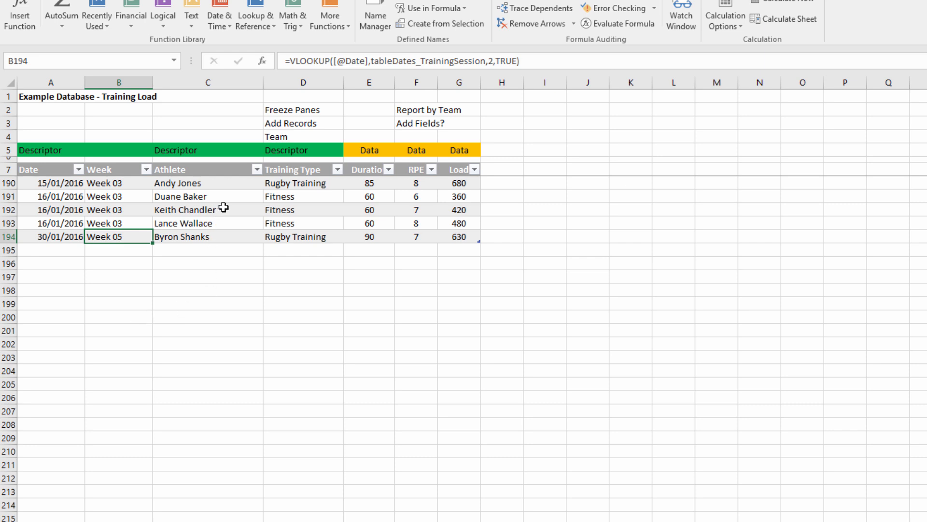
{"action": "key", "text": "ctrl+Home"}
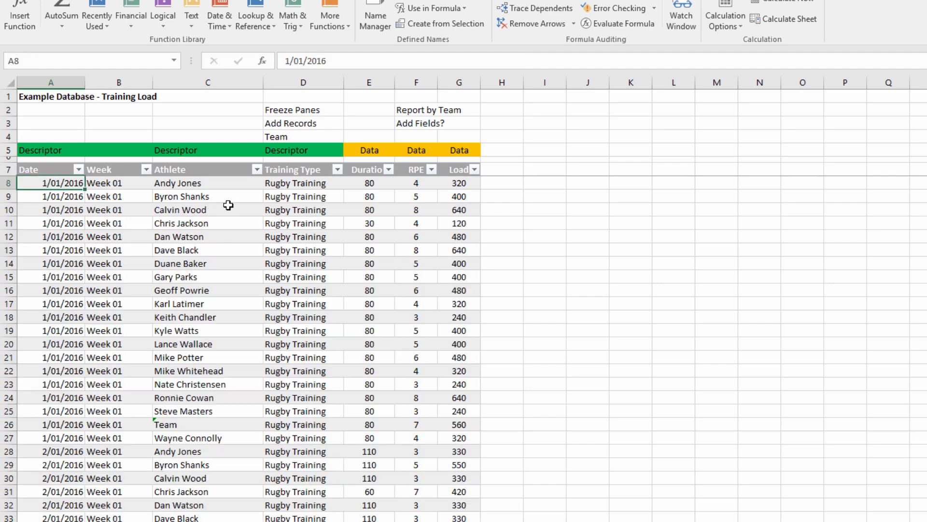
{"action": "scroll", "coordinate": [243, 236], "scroll_direction": "down", "scroll_amount": 3}
{"action": "scroll", "coordinate": [243, 237], "scroll_direction": "down", "scroll_amount": 1}
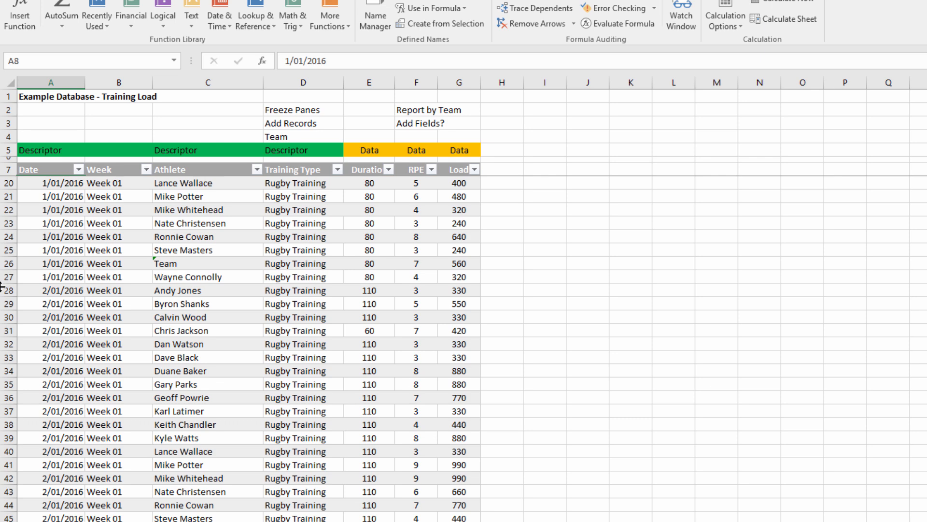
{"action": "scroll", "coordinate": [222, 292], "scroll_direction": "up", "scroll_amount": 4}
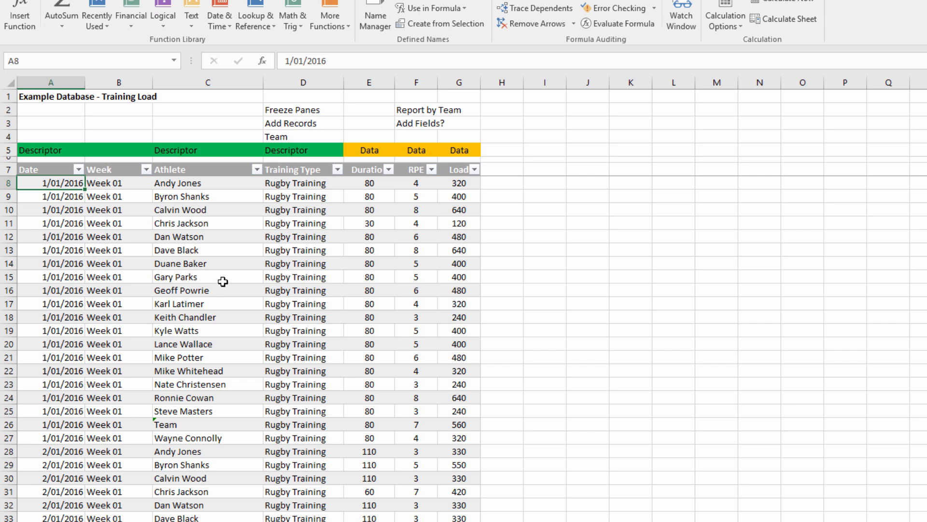
Insert the recommended PivotTable "Sum of Load by Athlete and Training Type" from the training load table.
{"action": "left_click", "coordinate": [199, 237]}
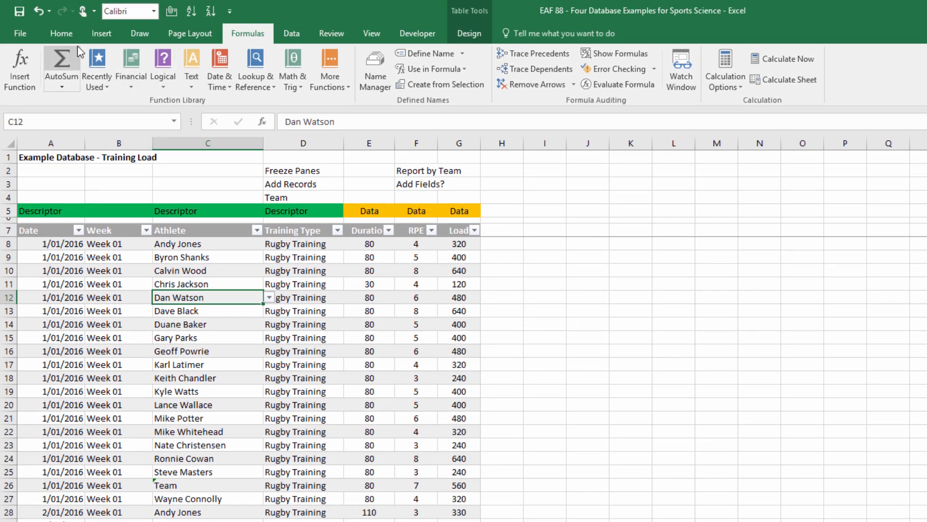
{"action": "left_click", "coordinate": [104, 34]}
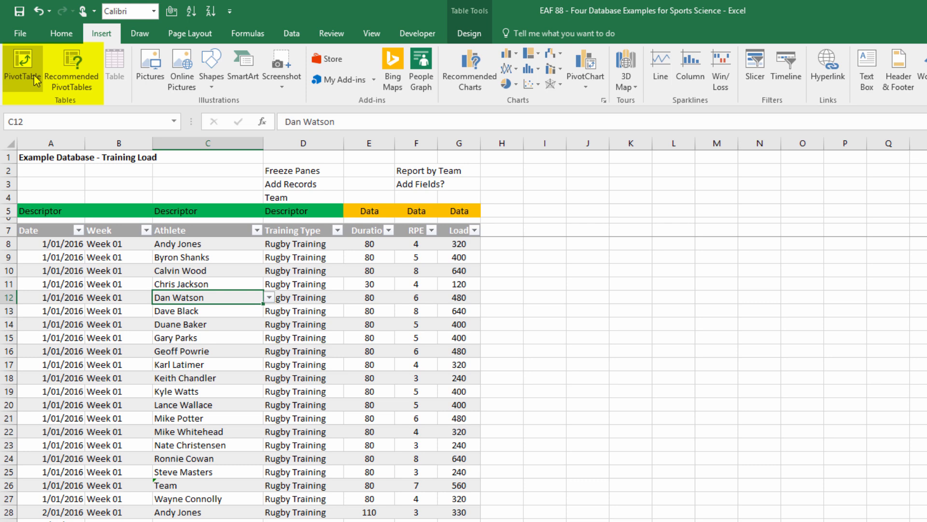
{"action": "left_click", "coordinate": [80, 71]}
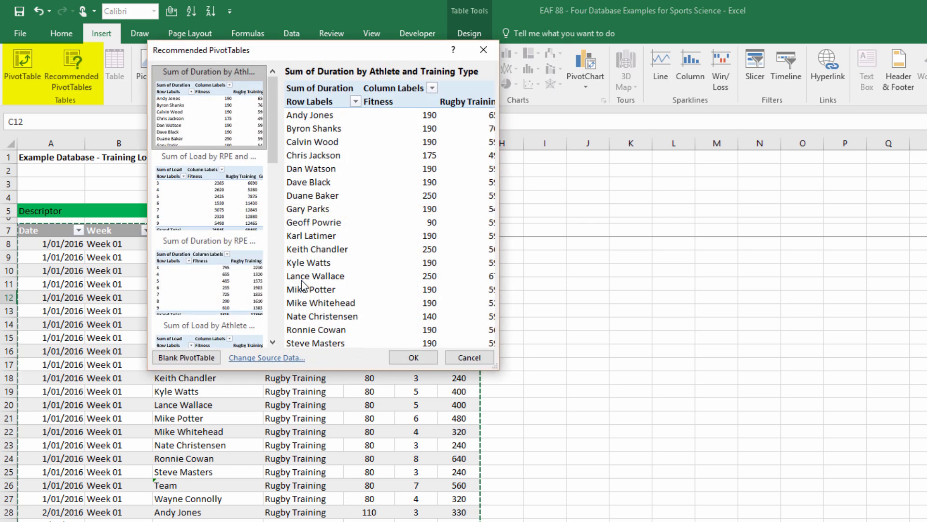
{"action": "left_click_drag", "start_coordinate": [496, 368], "coordinate": [614, 472]}
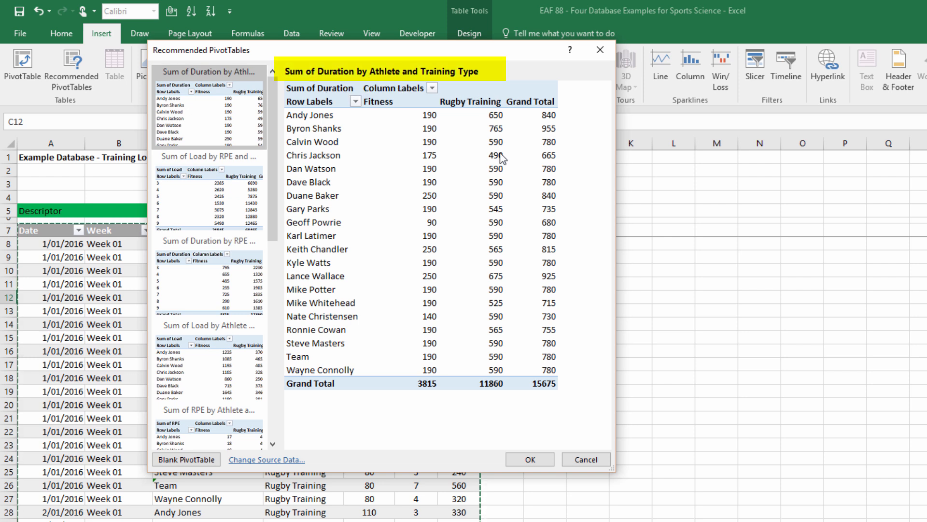
{"action": "left_click", "coordinate": [235, 208]}
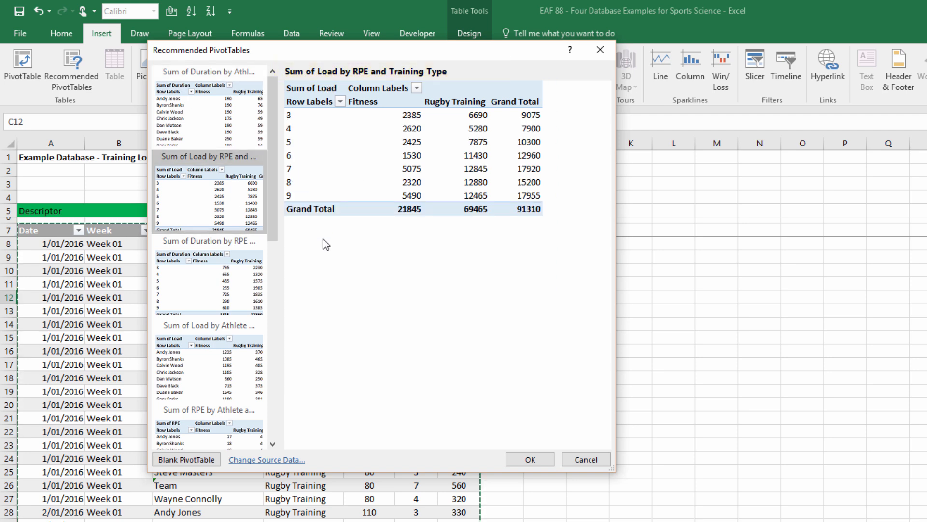
{"action": "left_click", "coordinate": [198, 283]}
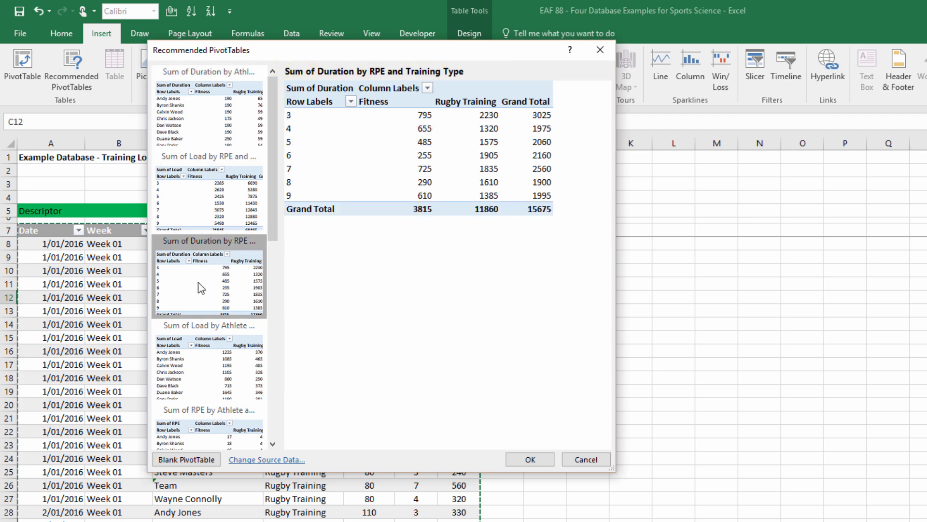
{"action": "left_click", "coordinate": [226, 377]}
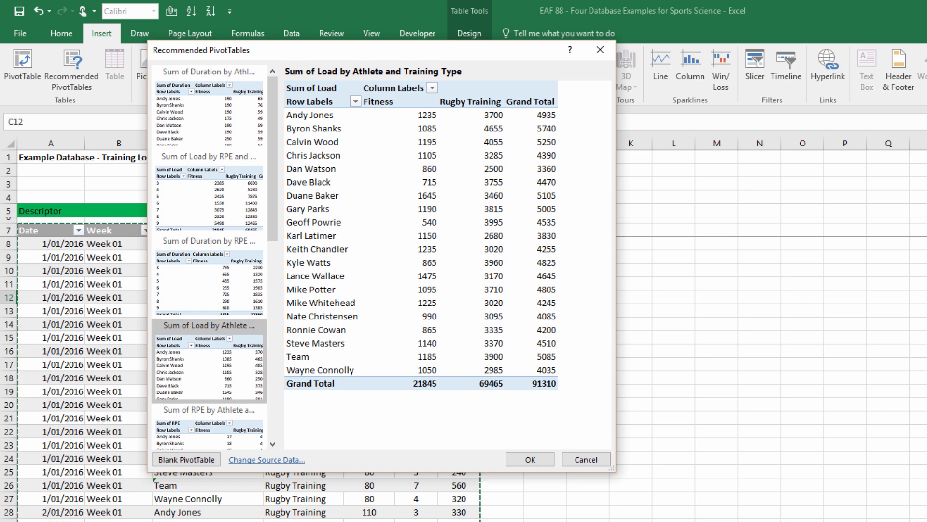
{"action": "left_click", "coordinate": [530, 459]}
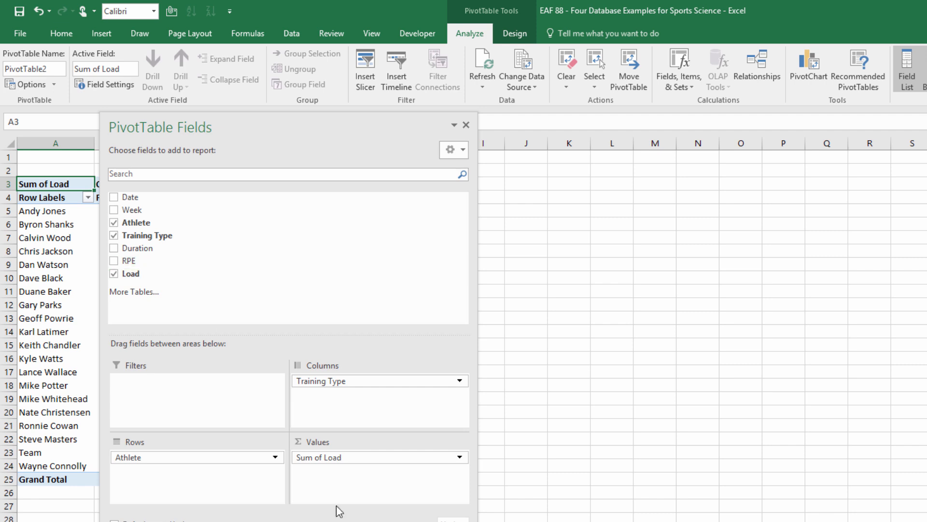
Move the PivotTable field list clear of the report and rename the new sheet TrainingSessionReports.
{"action": "left_click_drag", "start_coordinate": [282, 133], "coordinate": [507, 135]}
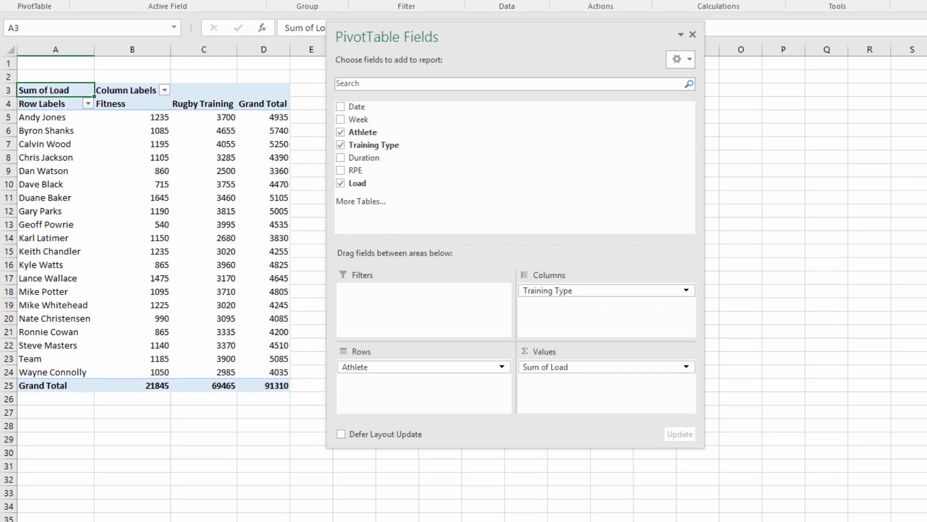
{"action": "type", "text": "Reports"}
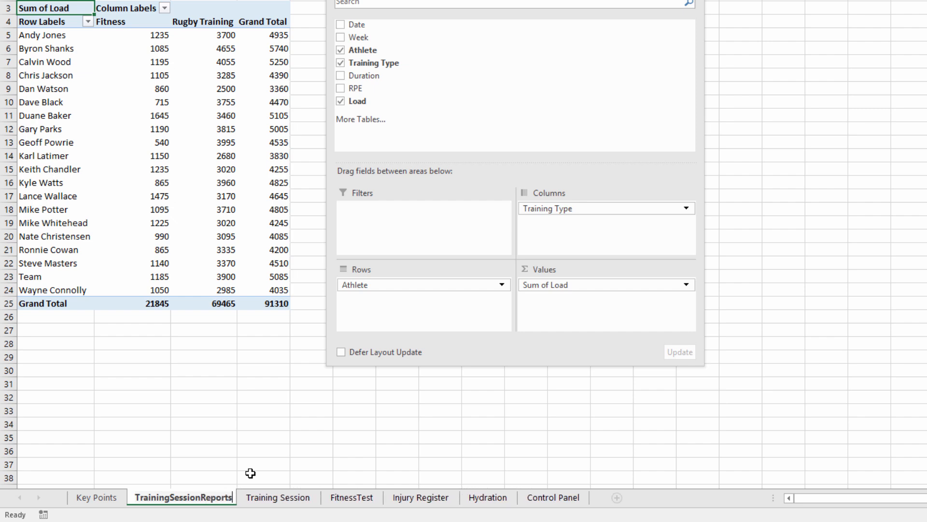
{"action": "key", "text": "Return"}
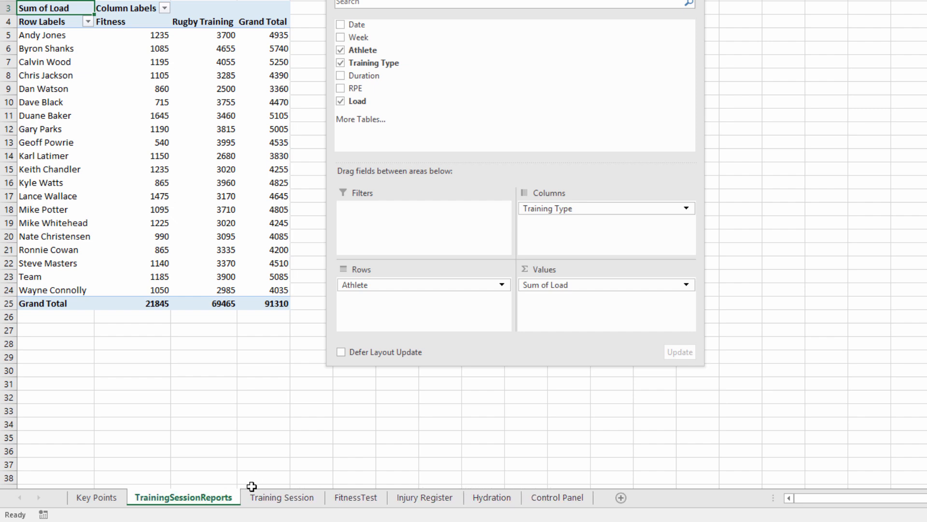
Create a second PivotTable from TBLTrainingSession on the Training Session sheet, placed in the existing worksheet at TrainingSessionReports cell O3.
{"action": "left_click", "coordinate": [270, 497]}
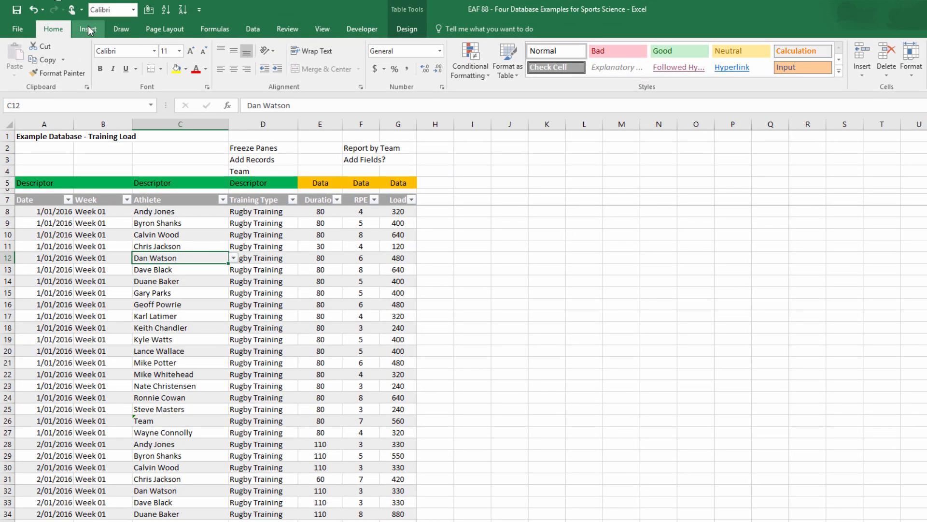
{"action": "left_click", "coordinate": [88, 29]}
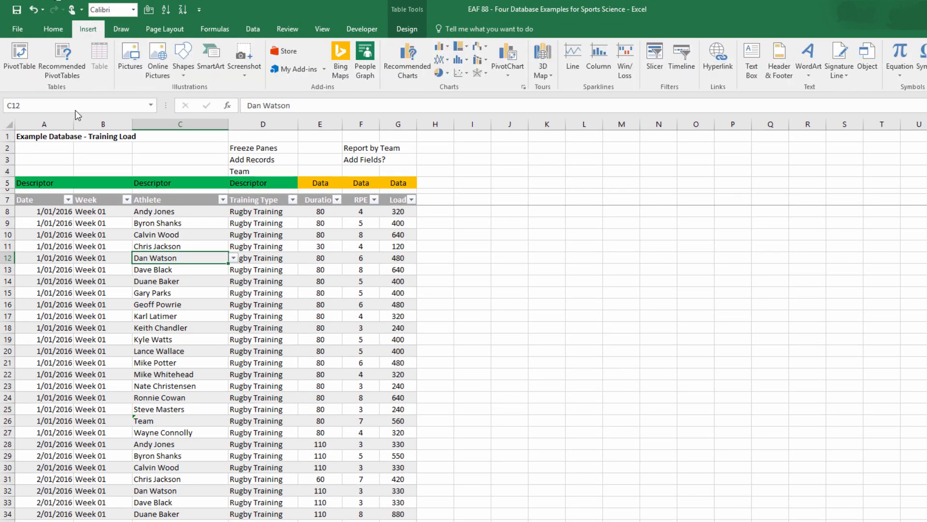
{"action": "left_click", "coordinate": [20, 55]}
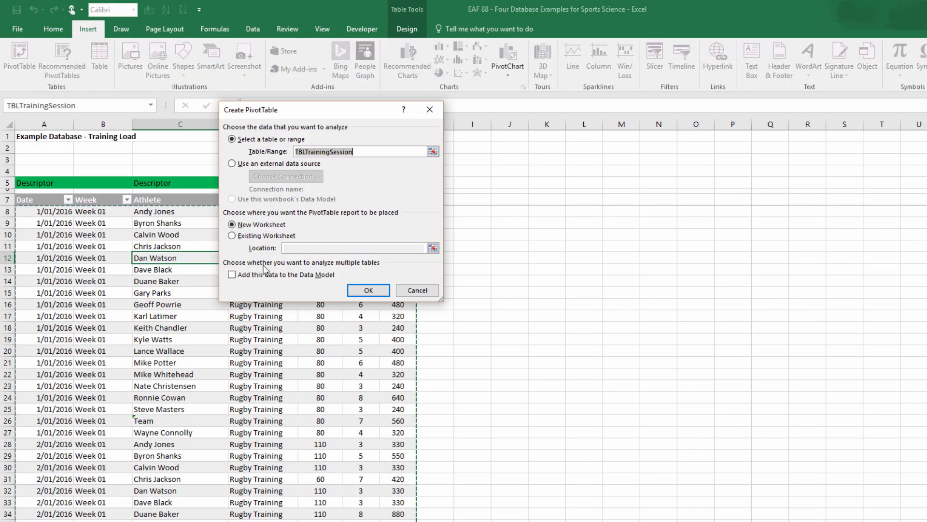
{"action": "left_click", "coordinate": [232, 235]}
{"action": "left_click", "coordinate": [433, 248]}
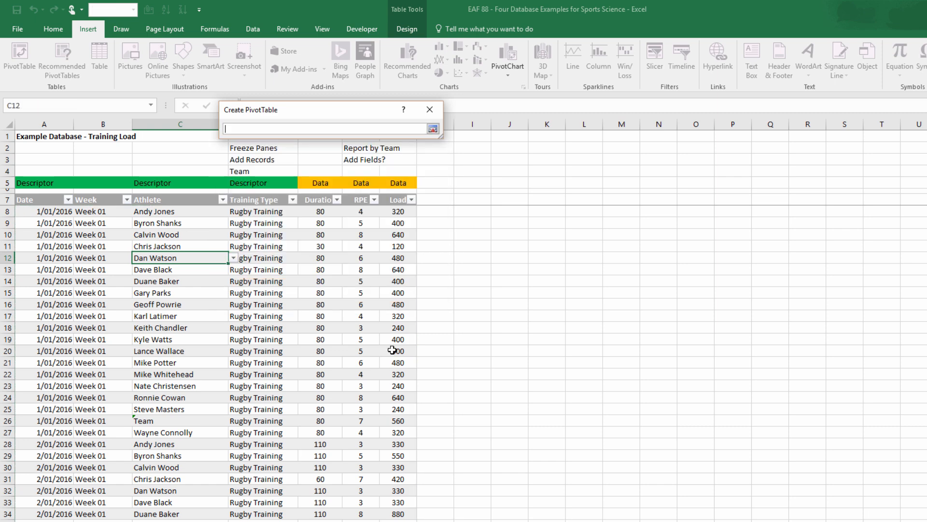
{"action": "left_click", "coordinate": [387, 520]}
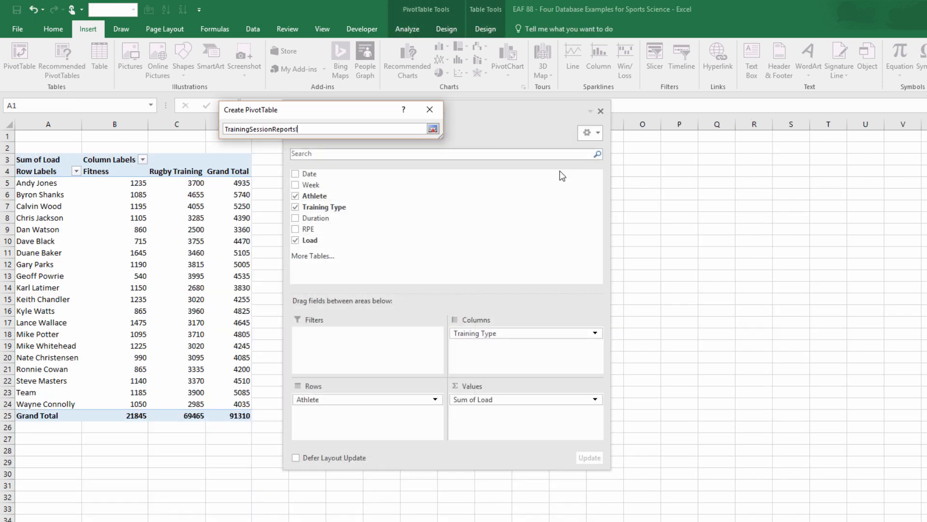
{"action": "left_click", "coordinate": [645, 157]}
{"action": "left_click", "coordinate": [433, 128]}
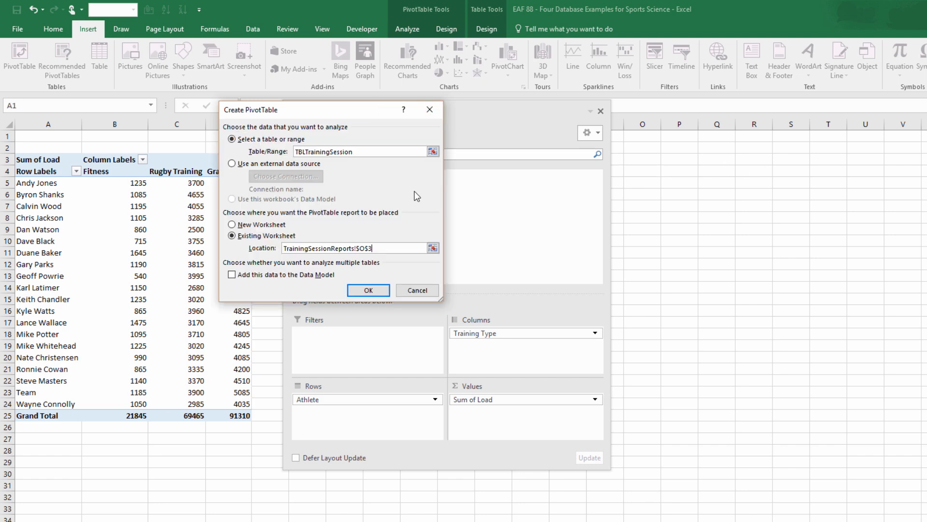
{"action": "left_click", "coordinate": [369, 290]}
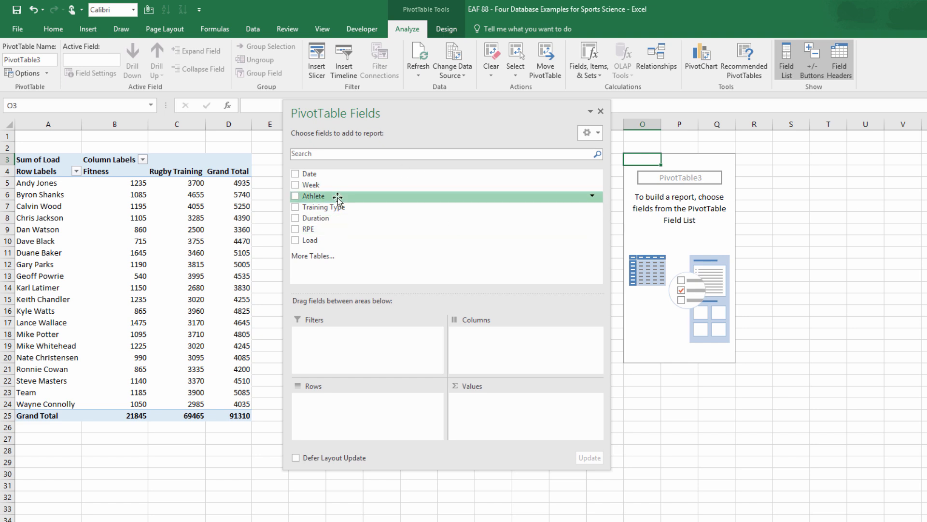
Lay out the new PivotTable with Athlete as filter, Week then Date as rows and Sum of Load as values, and close the field list.
{"action": "left_click_drag", "start_coordinate": [337, 198], "coordinate": [342, 348]}
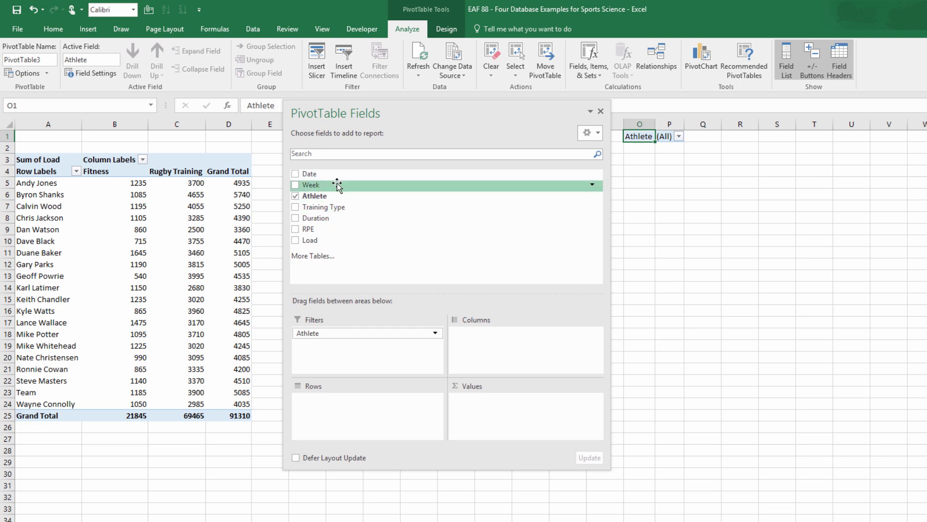
{"action": "left_click_drag", "start_coordinate": [337, 185], "coordinate": [348, 400]}
{"action": "left_click_drag", "start_coordinate": [309, 174], "coordinate": [327, 412]}
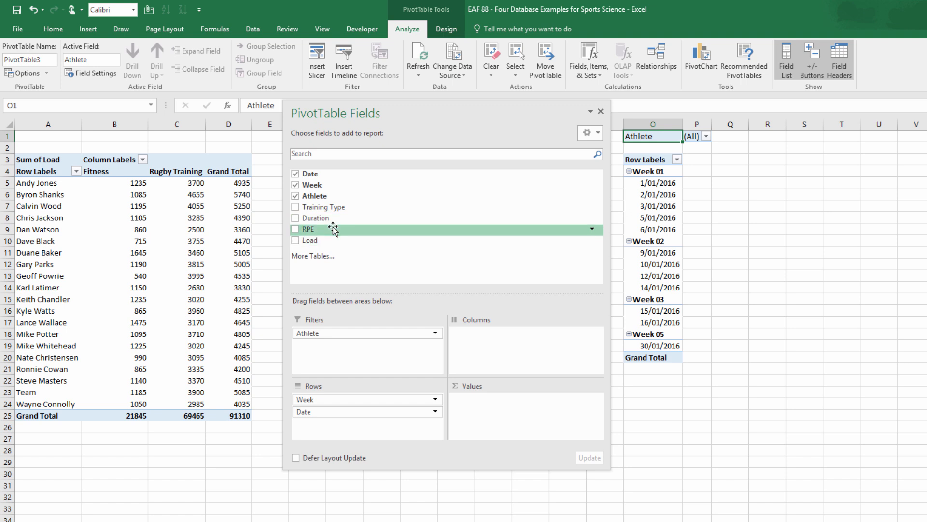
{"action": "left_click_drag", "start_coordinate": [327, 240], "coordinate": [529, 411]}
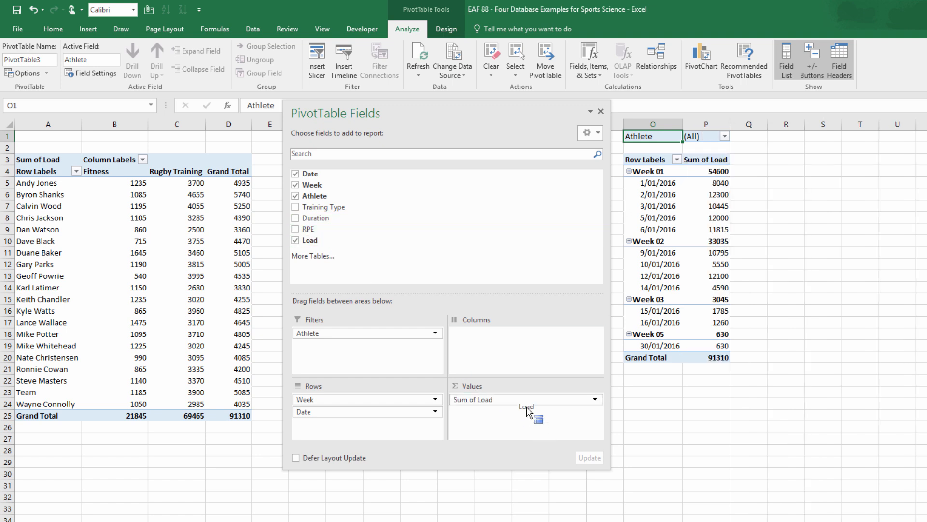
{"action": "left_click", "coordinate": [602, 113]}
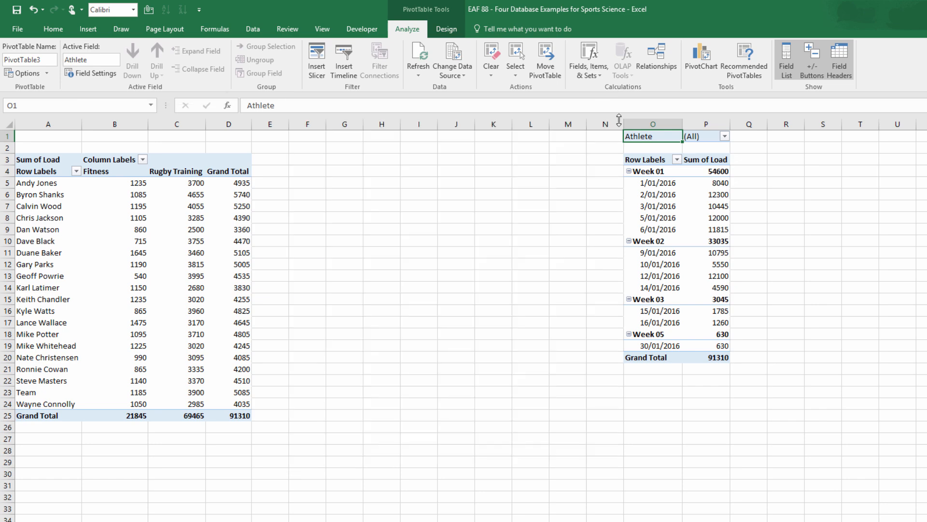
Filter the weekly load PivotTable's Athlete field to Team.
{"action": "scroll", "coordinate": [227, 145], "scroll_direction": "right", "scroll_amount": 5}
{"action": "left_click", "coordinate": [227, 137]}
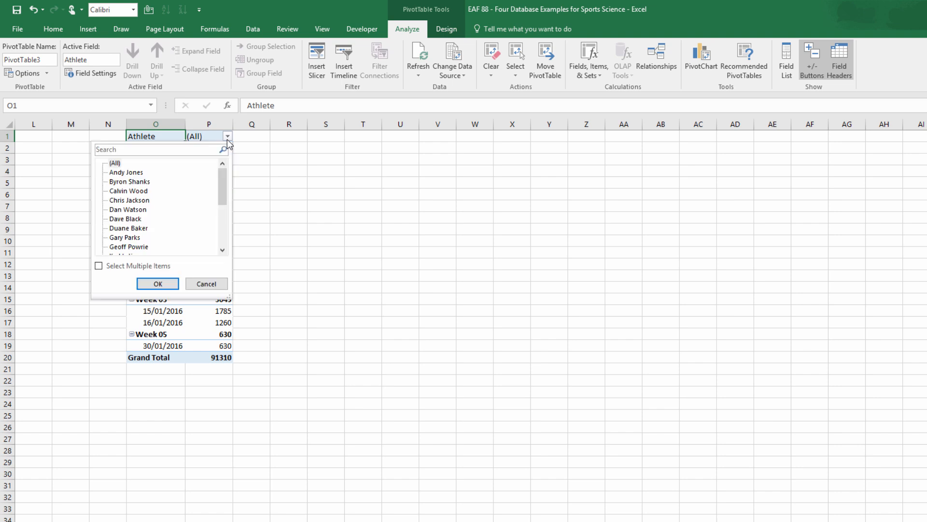
{"action": "left_click", "coordinate": [225, 212]}
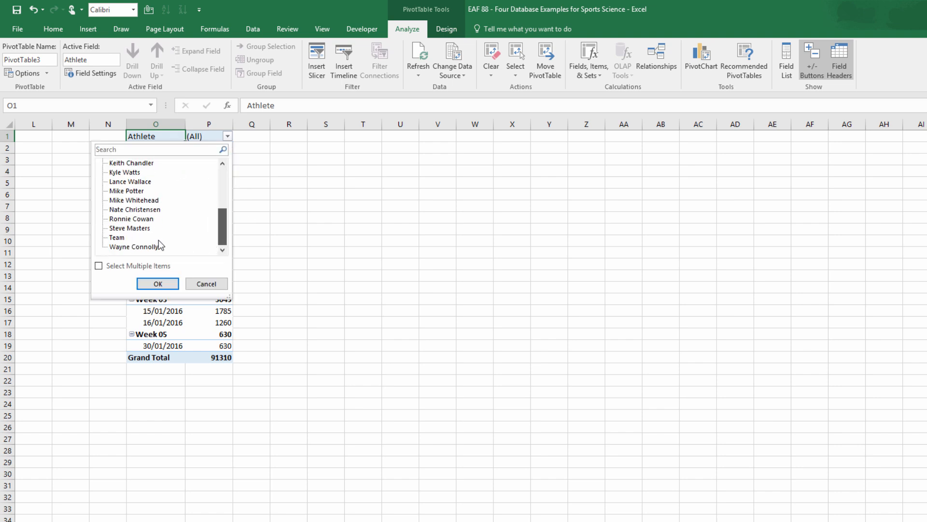
{"action": "left_click", "coordinate": [158, 284]}
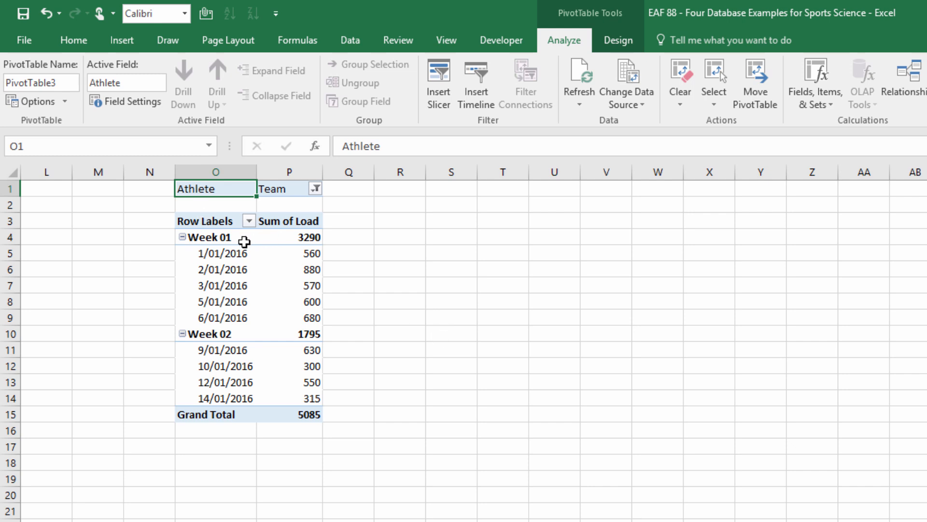
Insert a clustered column PivotChart based on the Team load PivotTable.
{"action": "left_click", "coordinate": [223, 302]}
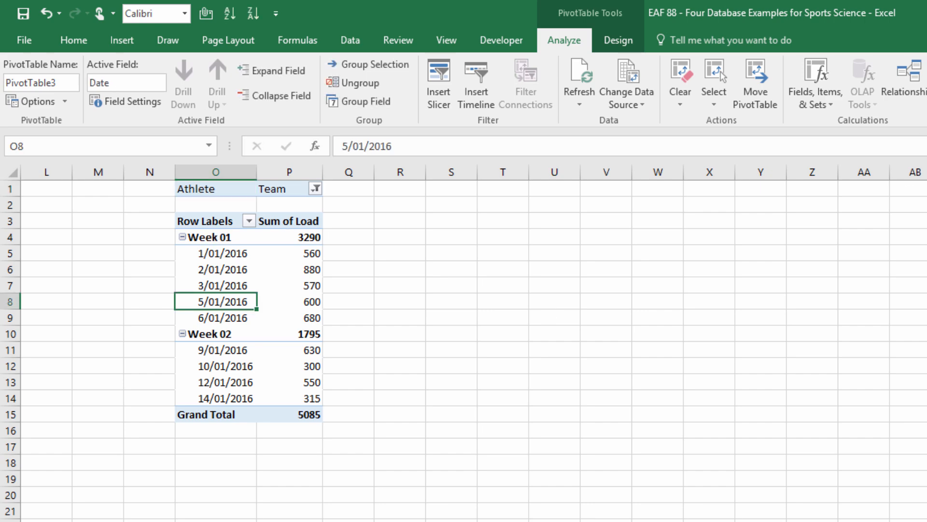
{"action": "left_click", "coordinate": [926, 80]}
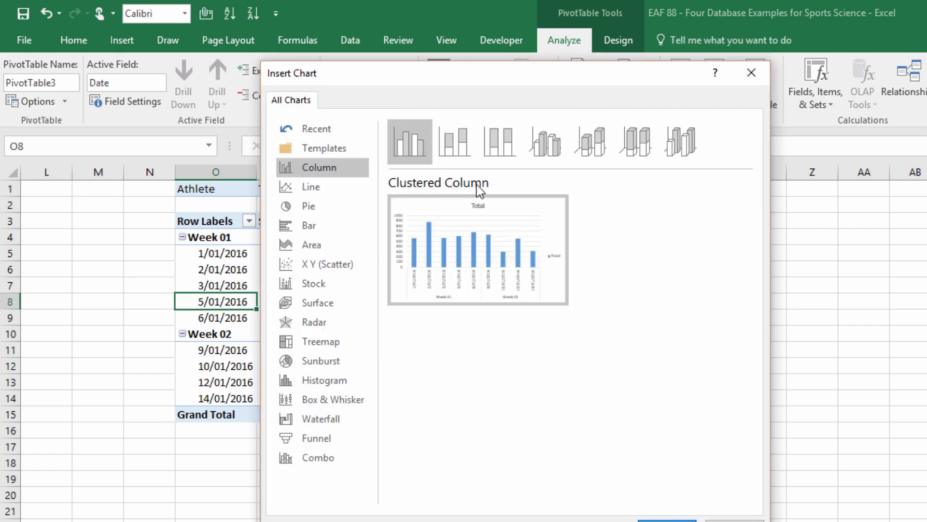
{"action": "left_click", "coordinate": [667, 519]}
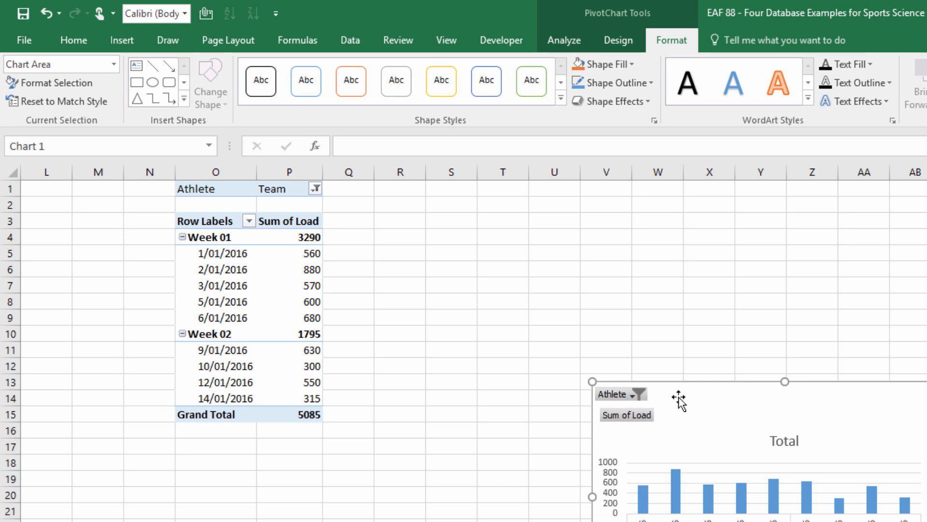
Place the PivotChart beside its PivotTable, starting at column Q, and enlarge it in width and height to about row 20.
{"action": "left_click_drag", "start_coordinate": [679, 399], "coordinate": [471, 221]}
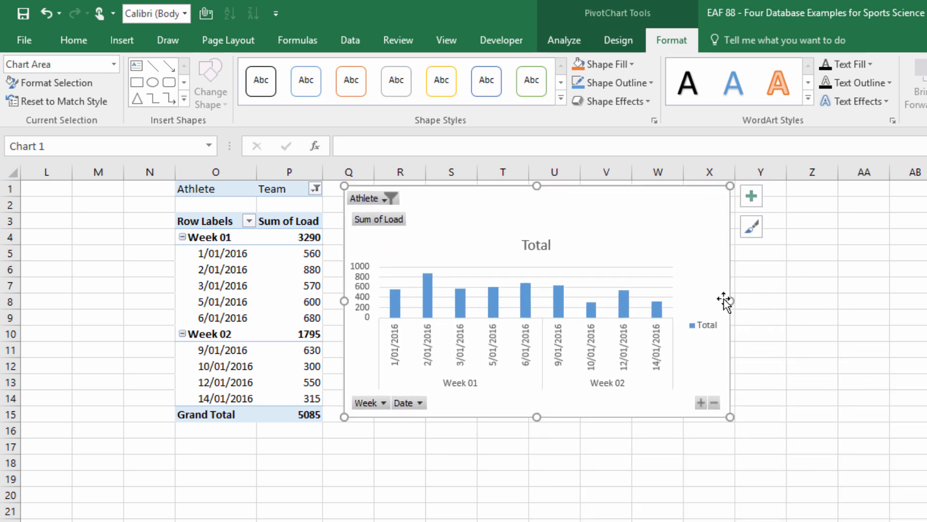
{"action": "left_click_drag", "start_coordinate": [912, 335], "coordinate": [920, 336]}
{"action": "left_click_drag", "start_coordinate": [637, 418], "coordinate": [638, 505]}
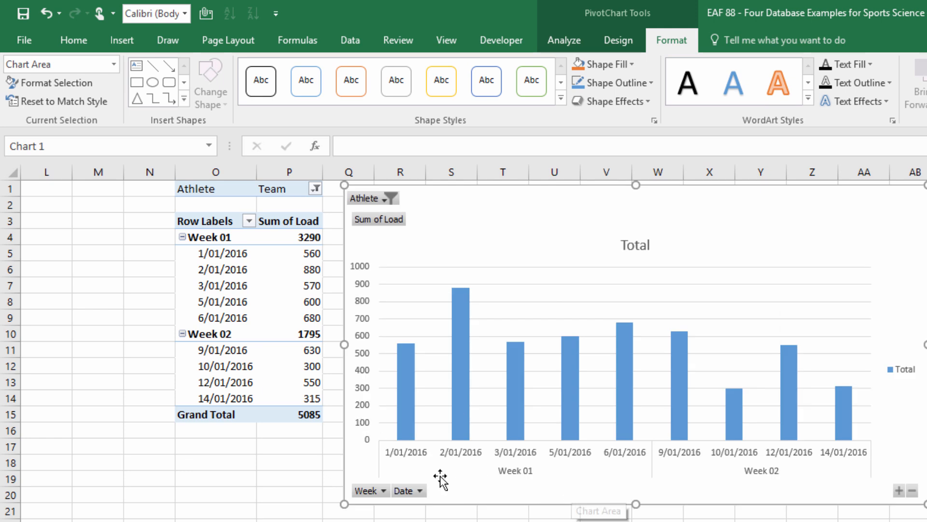
Change the PivotChart's title to "Total Load".
{"action": "left_click", "coordinate": [634, 244]}
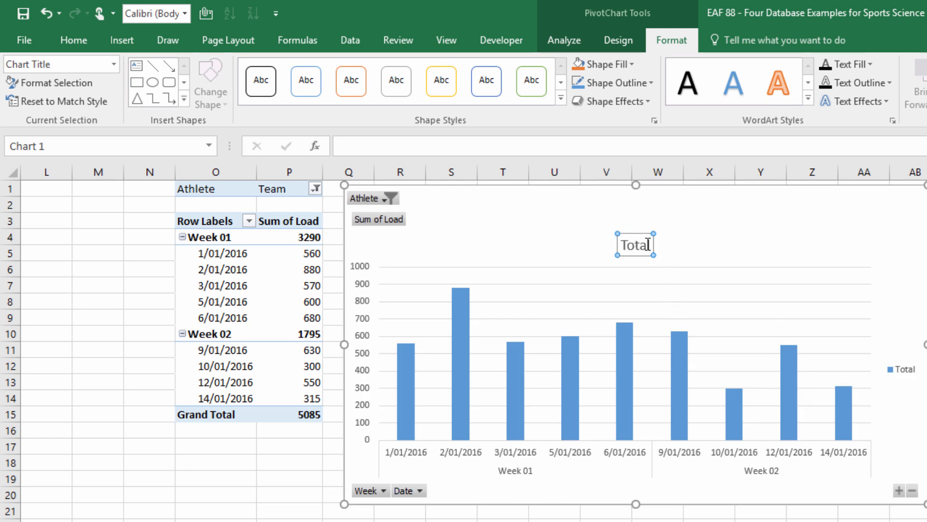
{"action": "left_click", "coordinate": [650, 245]}
{"action": "type", "text": "Load"}
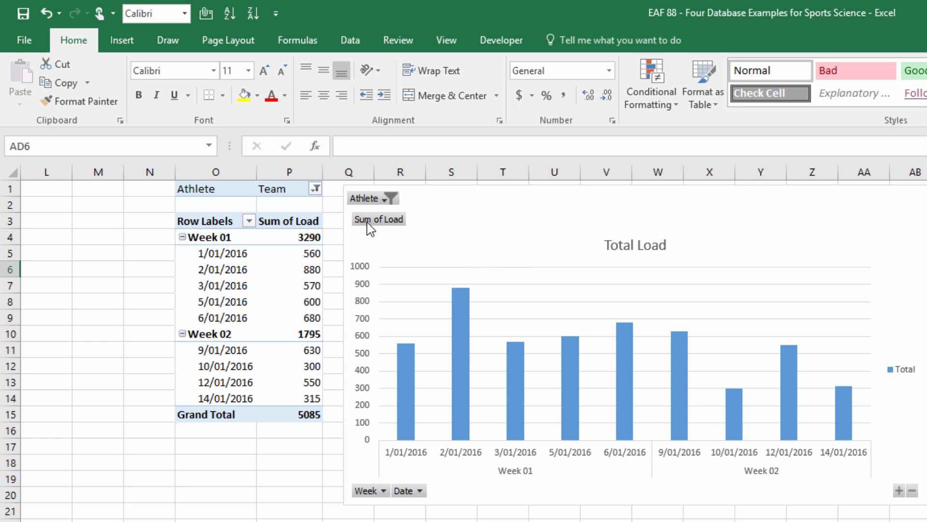
Hide all field buttons on the Total Load chart and delete its legend.
{"action": "right_click", "coordinate": [371, 224]}
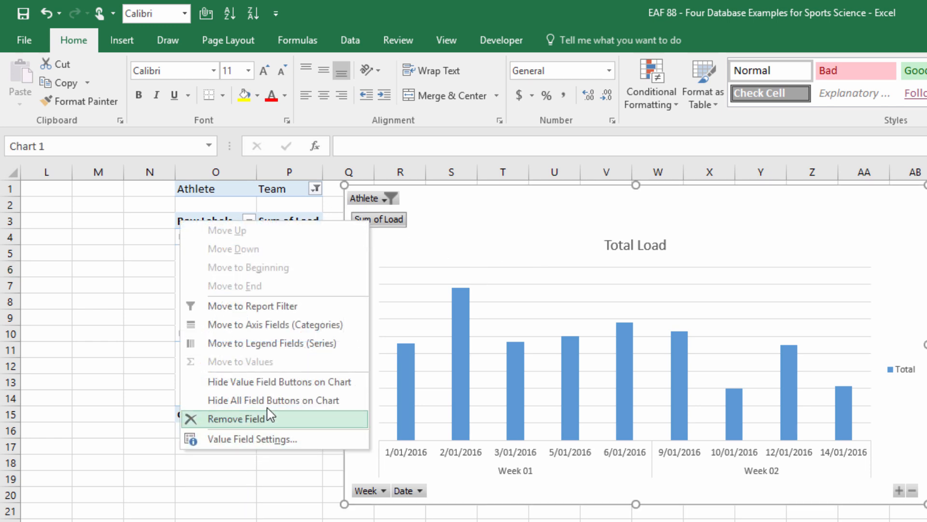
{"action": "left_click", "coordinate": [212, 399]}
{"action": "key", "text": "Escape"}
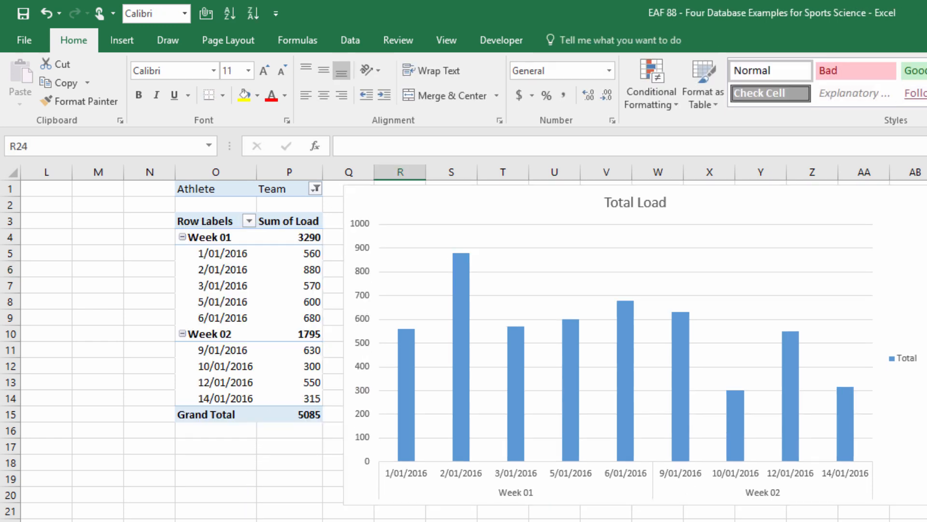
{"action": "left_click", "coordinate": [923, 360]}
{"action": "key", "text": "Delete"}
{"action": "left_click", "coordinate": [216, 462]}
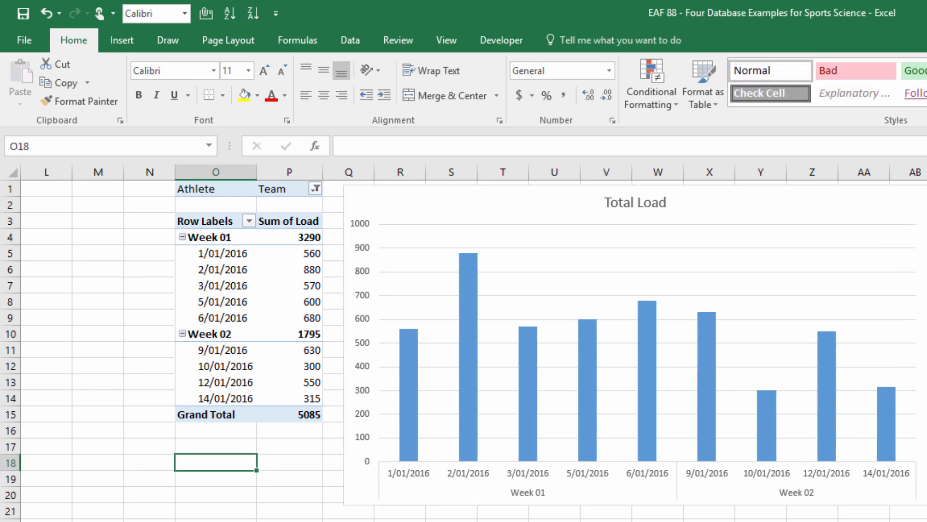
Add a record below the training load table for 15/01/2016, with athlete Team, Rugby Training, duration 85 and RPE 7.
{"action": "left_click", "coordinate": [97, 521]}
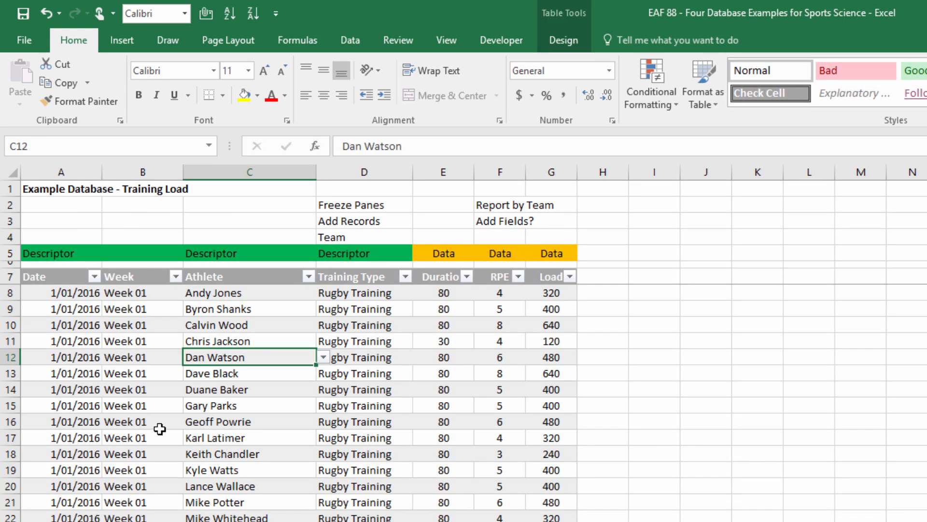
{"action": "key", "text": "ctrl+Down"}
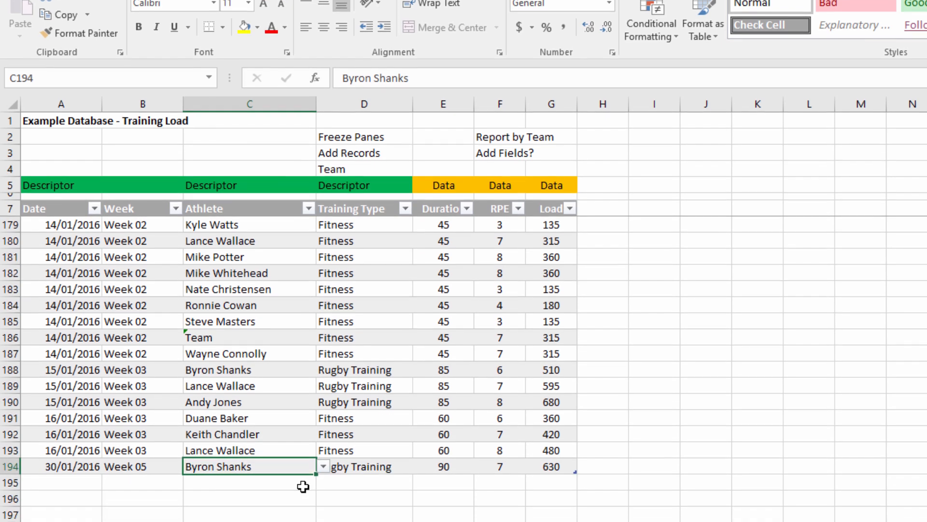
{"action": "key", "text": "Down"}
{"action": "key", "text": "Home"}
{"action": "type", "text": "15"}
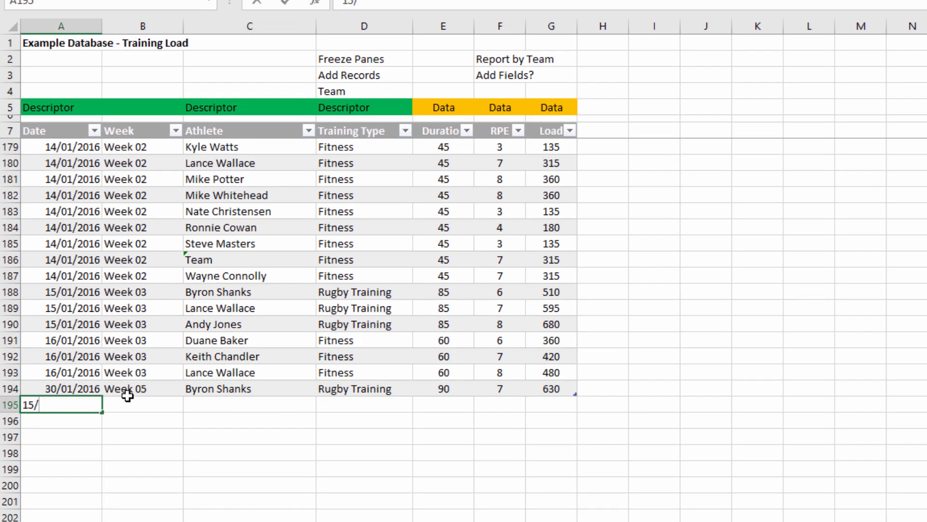
{"action": "type", "text": "/01"}
{"action": "key", "text": "Tab"}
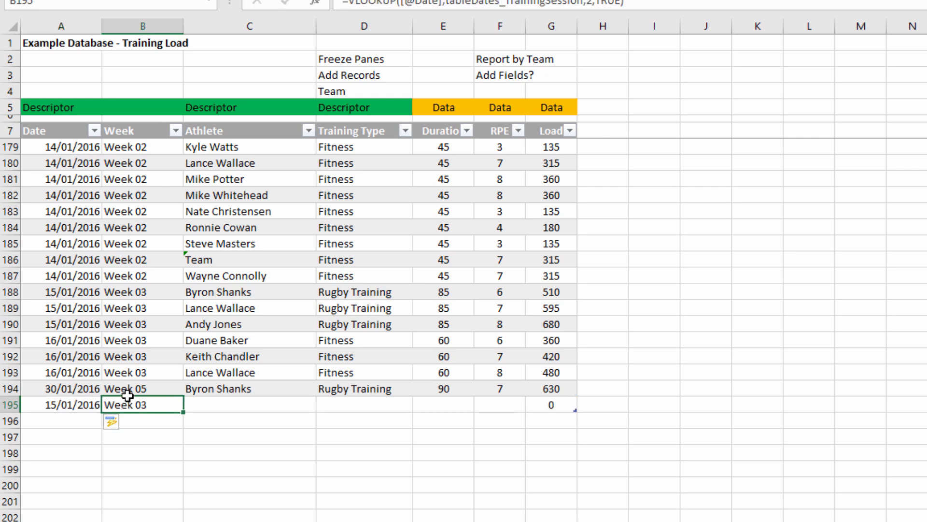
{"action": "key", "text": "Tab"}
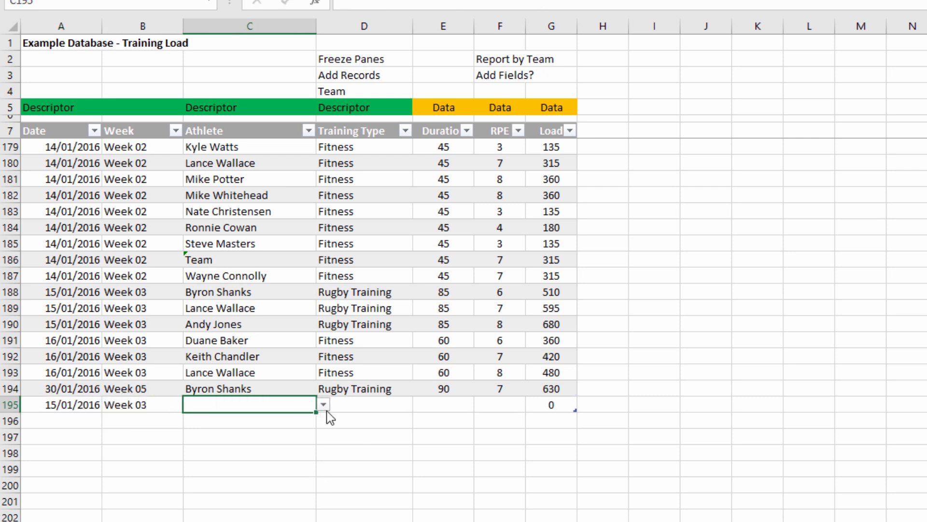
{"action": "left_click", "coordinate": [323, 405]}
{"action": "left_click", "coordinate": [234, 480]}
{"action": "key", "text": "Tab"}
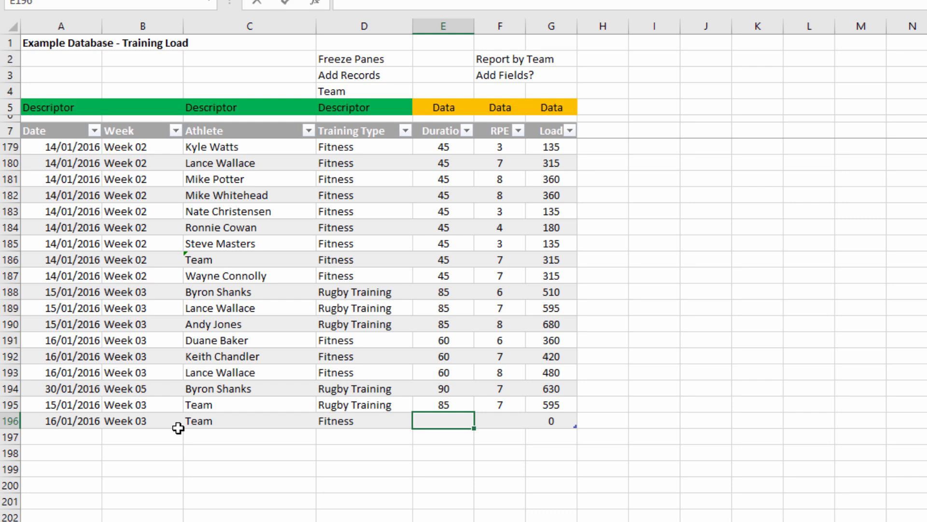
Complete the Team Fitness record for 16/01/2016 with RPE 8 and correct its duration.
{"action": "type", "text": "69"}
{"action": "key", "text": "Tab"}
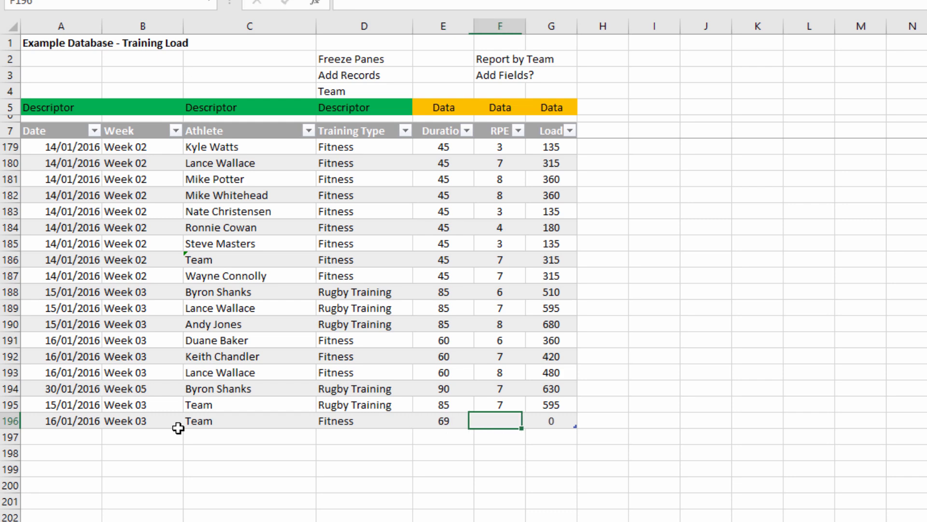
{"action": "type", "text": "8"}
{"action": "key", "text": "Tab"}
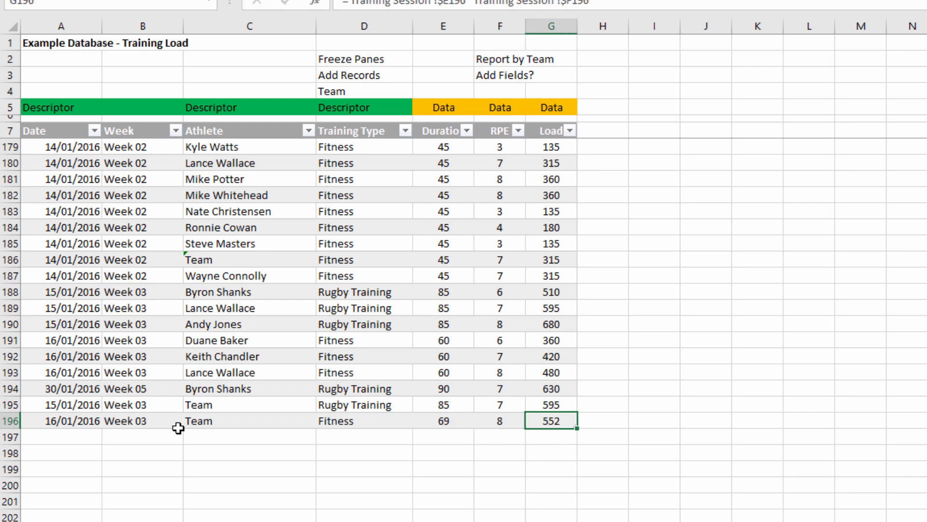
{"action": "left_click", "coordinate": [443, 422]}
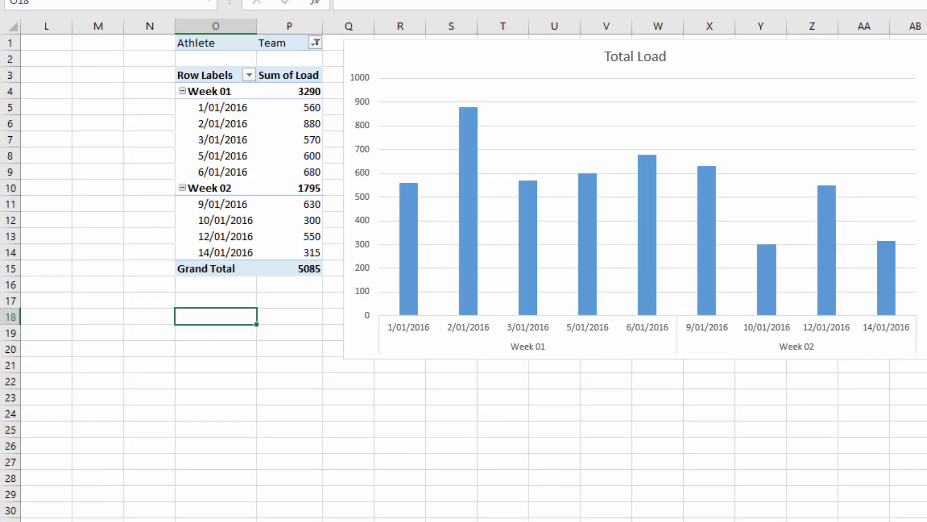
Refresh the Team load PivotTable and move the Total Load chart slightly closer to it.
{"action": "left_click", "coordinate": [236, 139]}
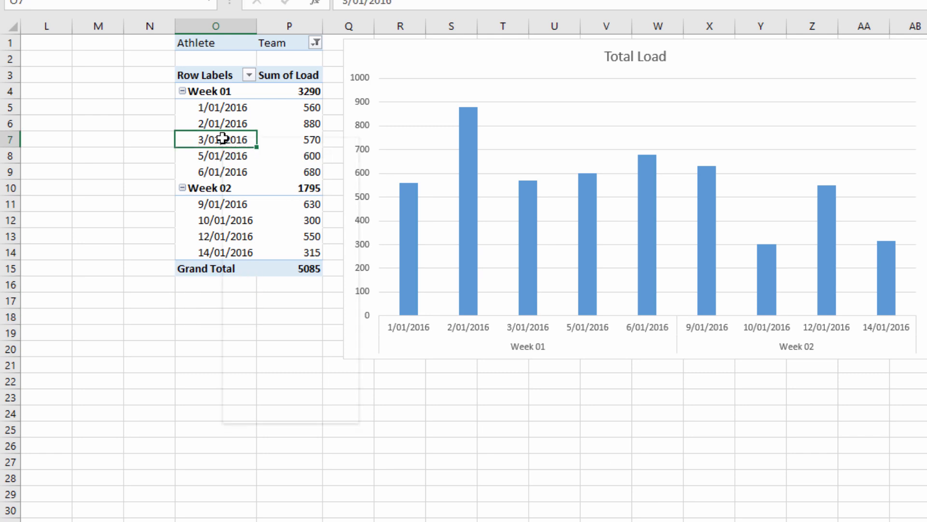
{"action": "right_click", "coordinate": [235, 139]}
{"action": "left_click", "coordinate": [265, 187]}
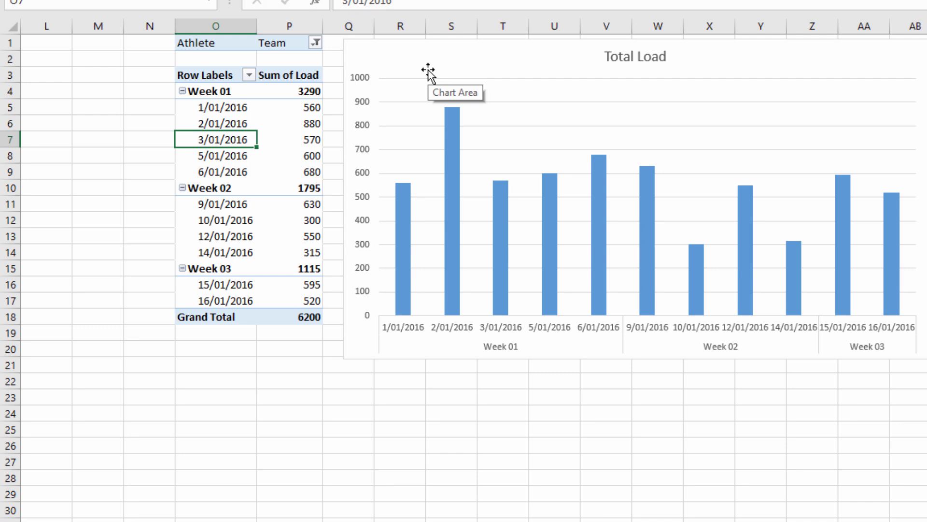
{"action": "left_click_drag", "start_coordinate": [406, 72], "coordinate": [391, 69]}
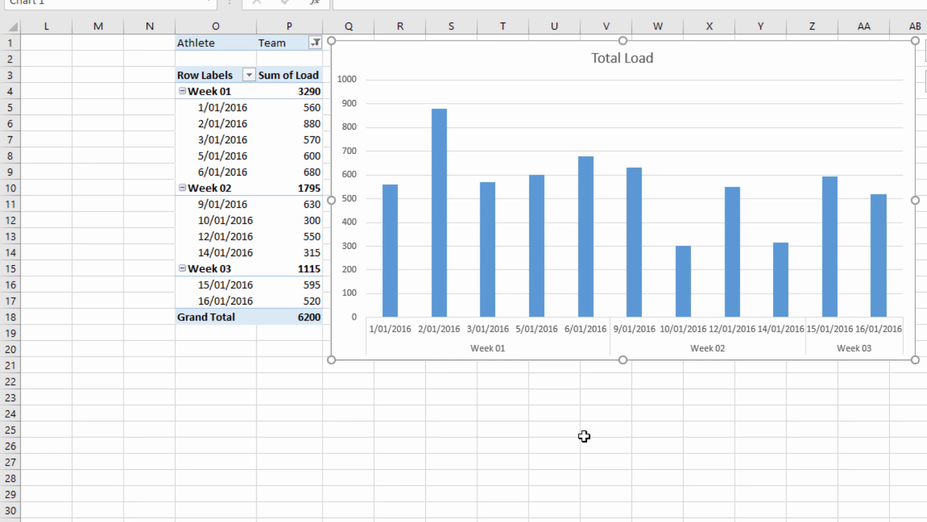
Filter the load PivotTable and its chart to the first individual athlete in the Athlete list.
{"action": "left_click", "coordinate": [315, 45]}
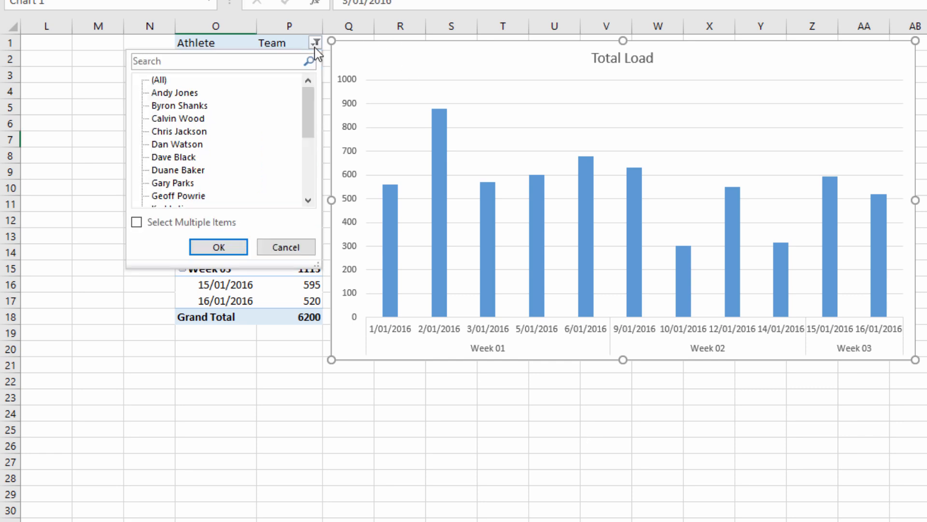
{"action": "left_click", "coordinate": [178, 92]}
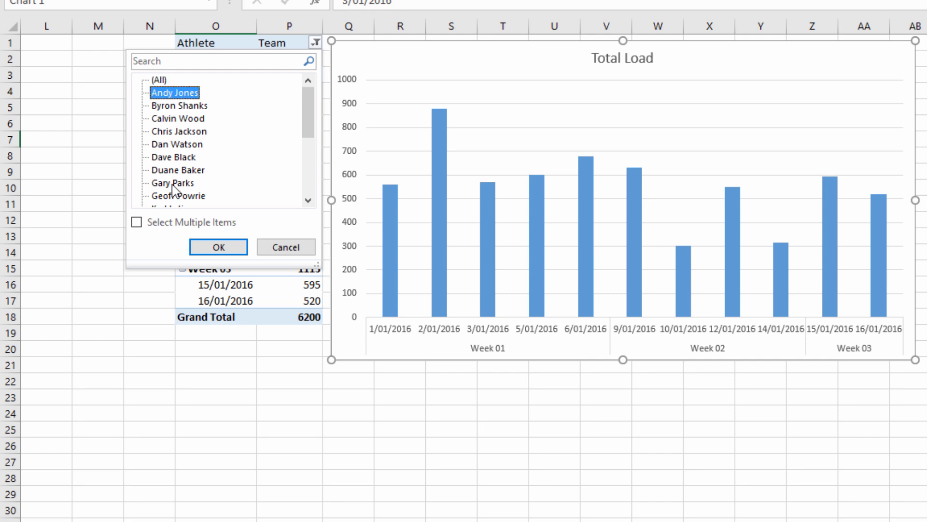
{"action": "left_click", "coordinate": [219, 246]}
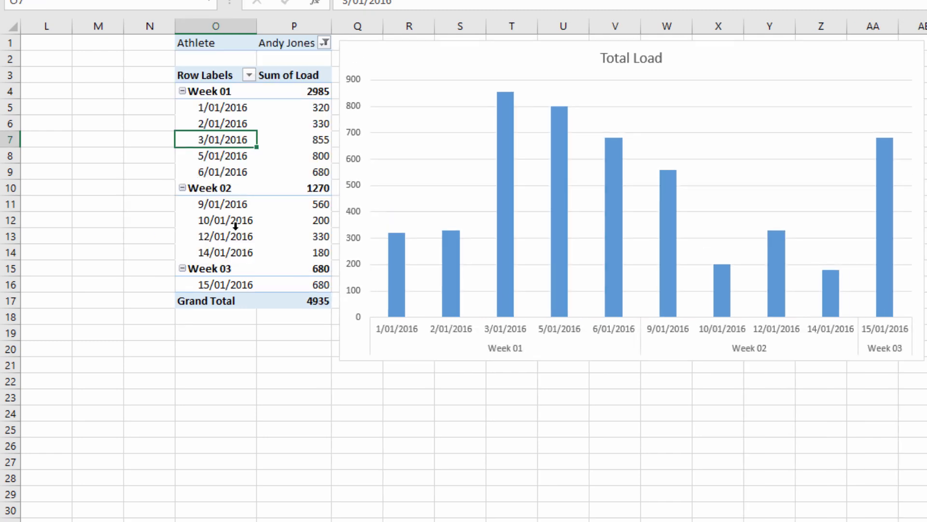
Filter the training load table's Date field to 1 January 2016 only, and clear the filter again.
{"action": "key", "text": "ctrl+Page_Up"}
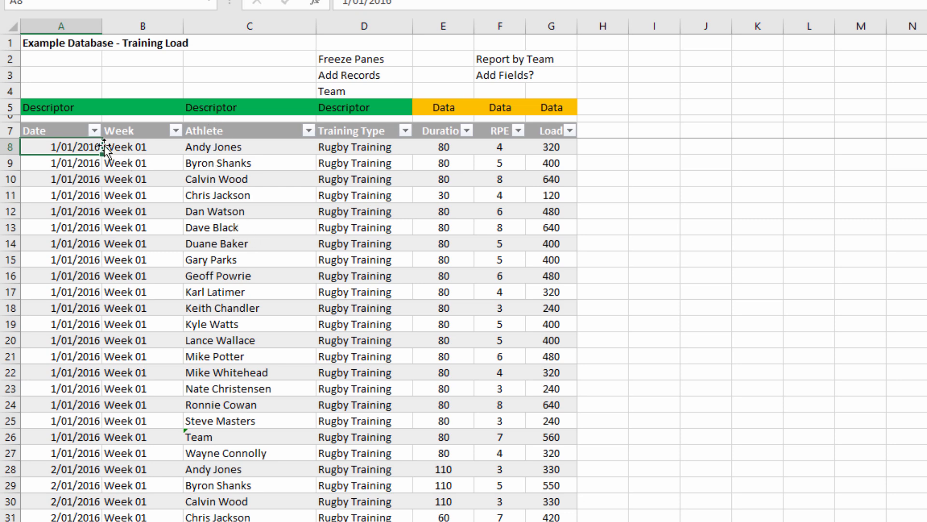
{"action": "left_click", "coordinate": [95, 130]}
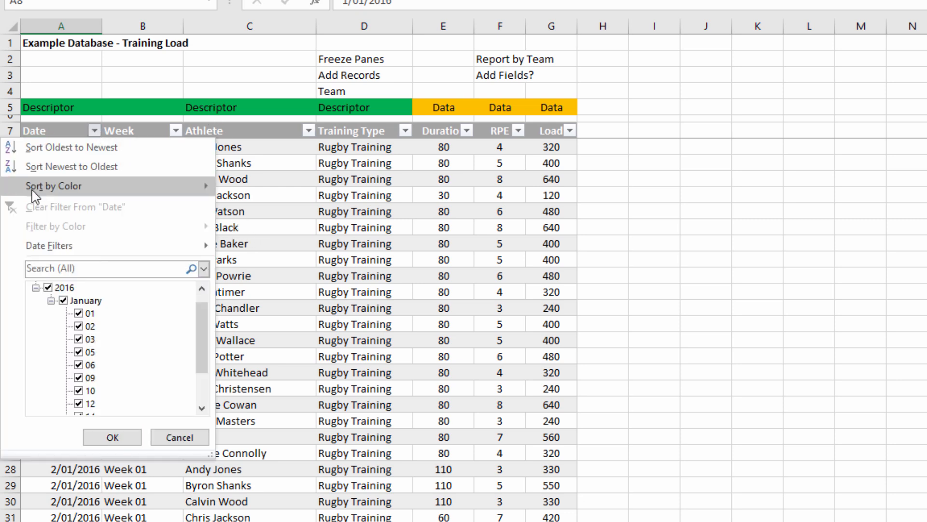
{"action": "left_click", "coordinate": [48, 287]}
{"action": "left_click", "coordinate": [79, 313]}
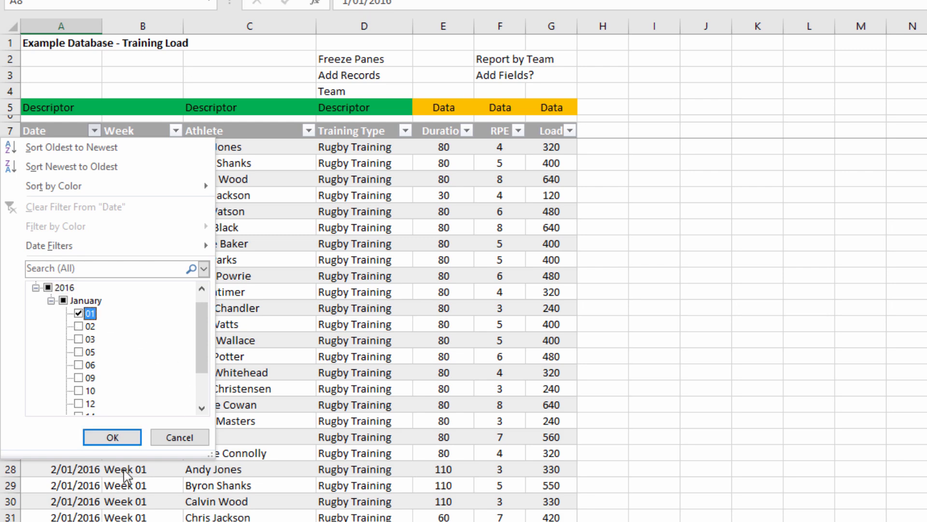
{"action": "left_click", "coordinate": [110, 437]}
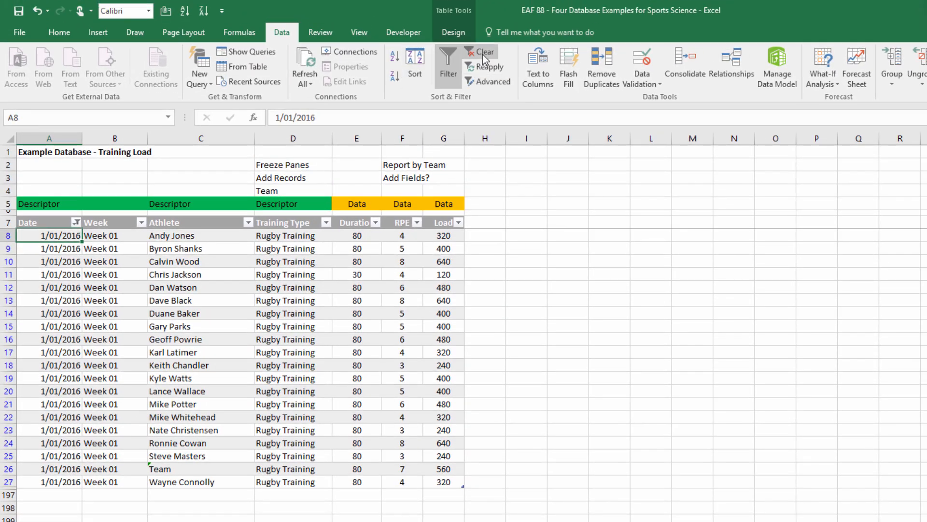
{"action": "left_click", "coordinate": [482, 54]}
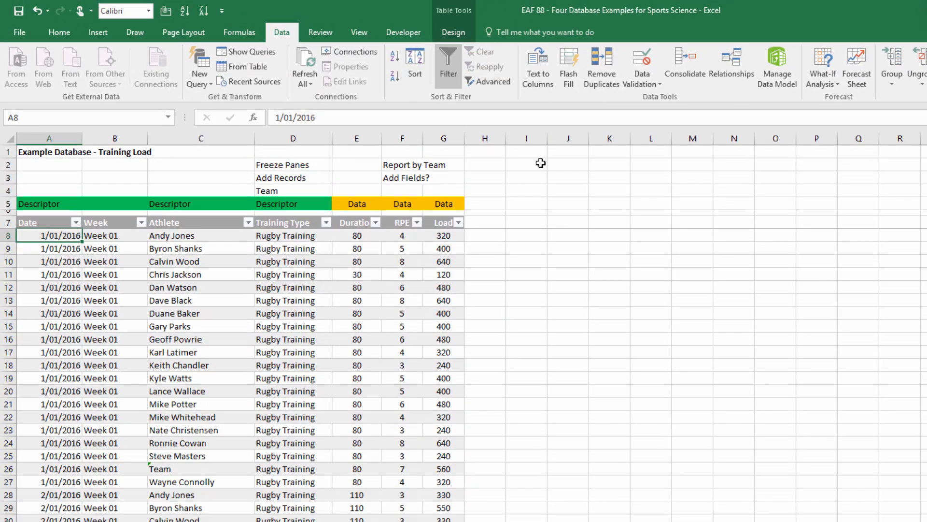
Add a "GPS Distance" field to the training load table in H7 and widen column H to fit the heading.
{"action": "left_click", "coordinate": [484, 203]}
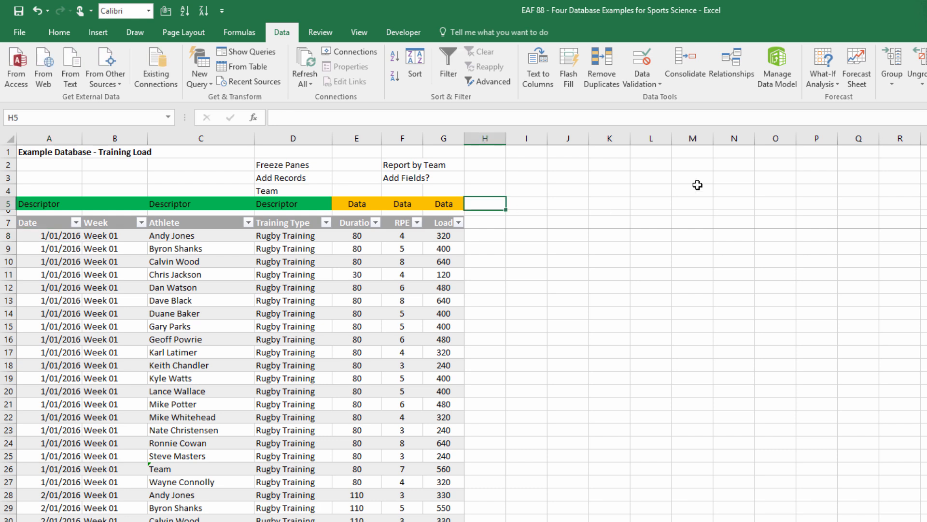
{"action": "key", "text": "Down"}
{"action": "key", "text": "Down"}
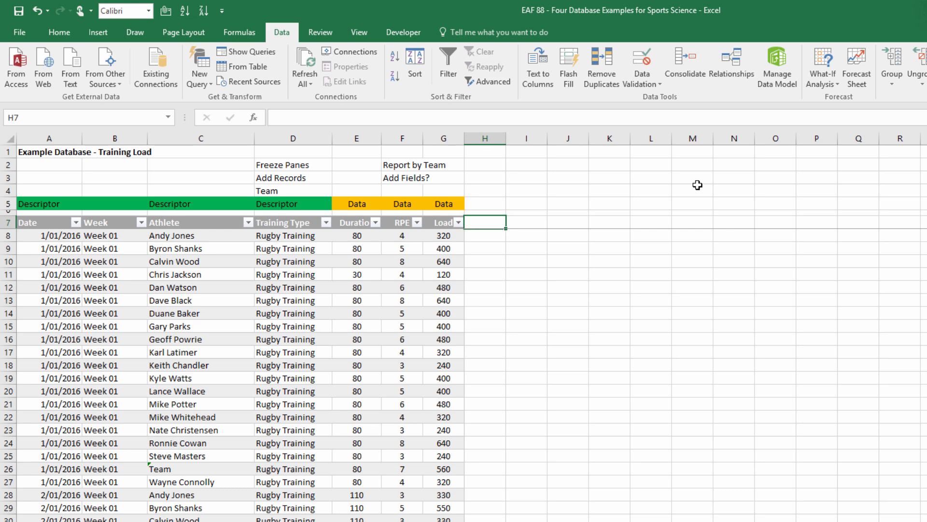
{"action": "type", "text": "GPS"}
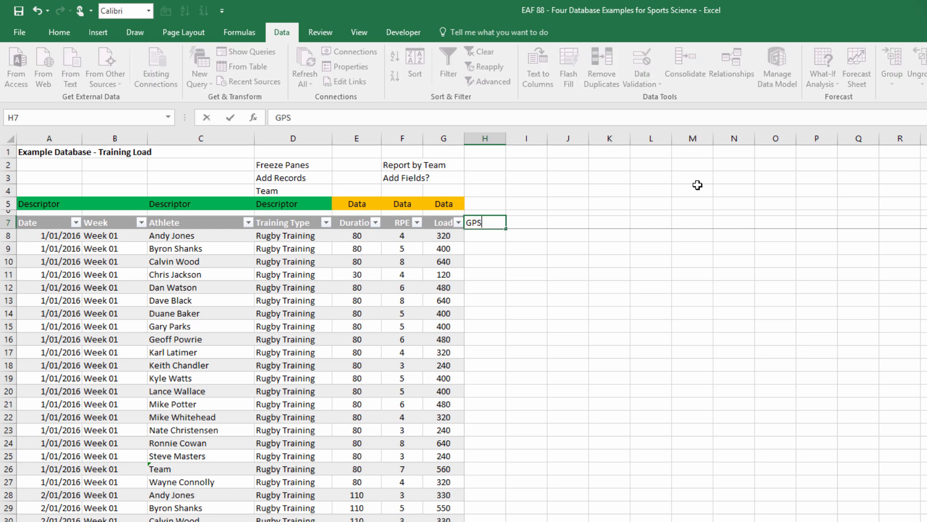
{"action": "type", "text": " Distance"}
{"action": "key", "text": "Return"}
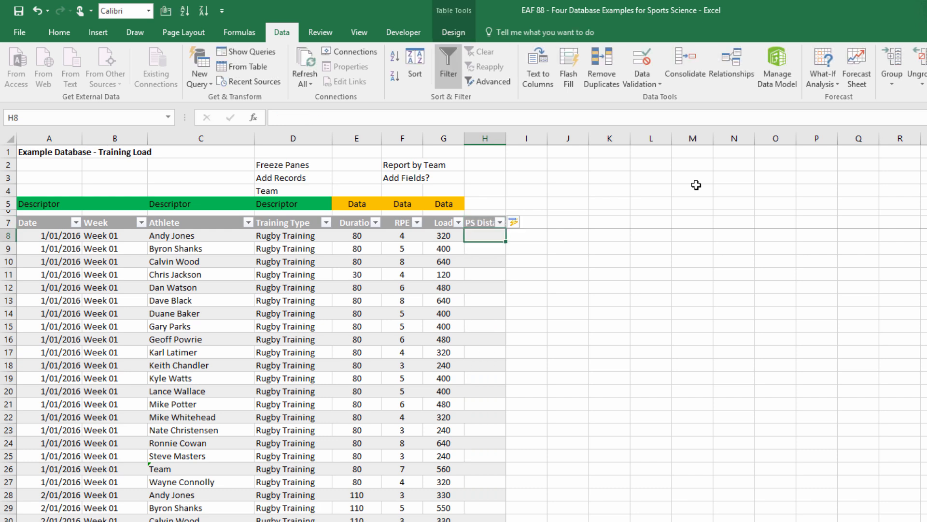
{"action": "left_click_drag", "start_coordinate": [506, 139], "coordinate": [552, 142]}
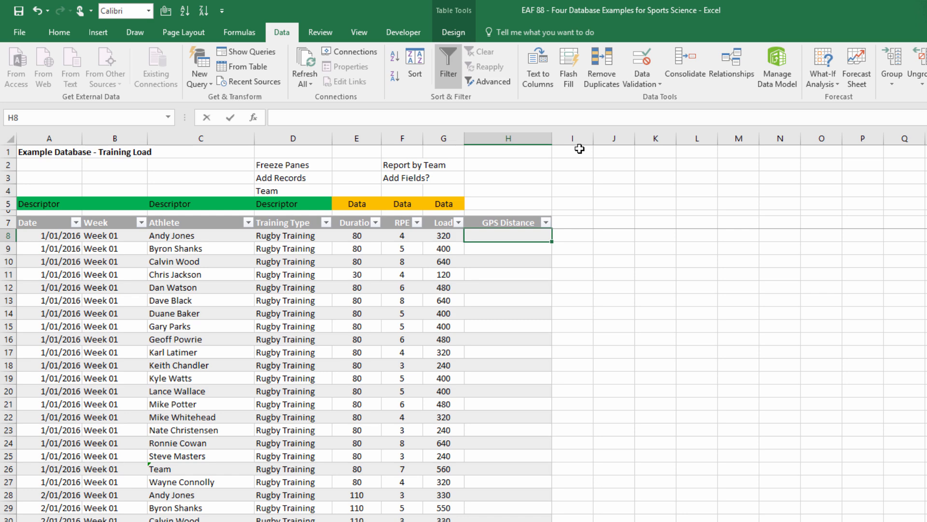
Fill the GPS Distance field with =IF([@[Training Type]]="Rugby Training",RANDBETWEEN(4000,6000),"") and check the results down the column.
{"action": "type", "text": "=if("}
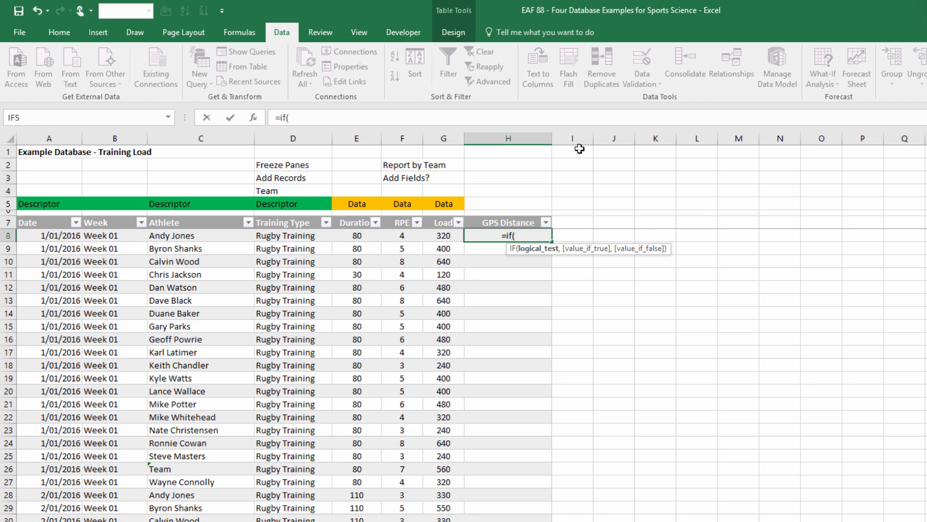
{"action": "left_click", "coordinate": [273, 237]}
{"action": "type", "text": "=\"Rugby Training\",rand"}
{"action": "key", "text": "Down"}
{"action": "key", "text": "Tab"}
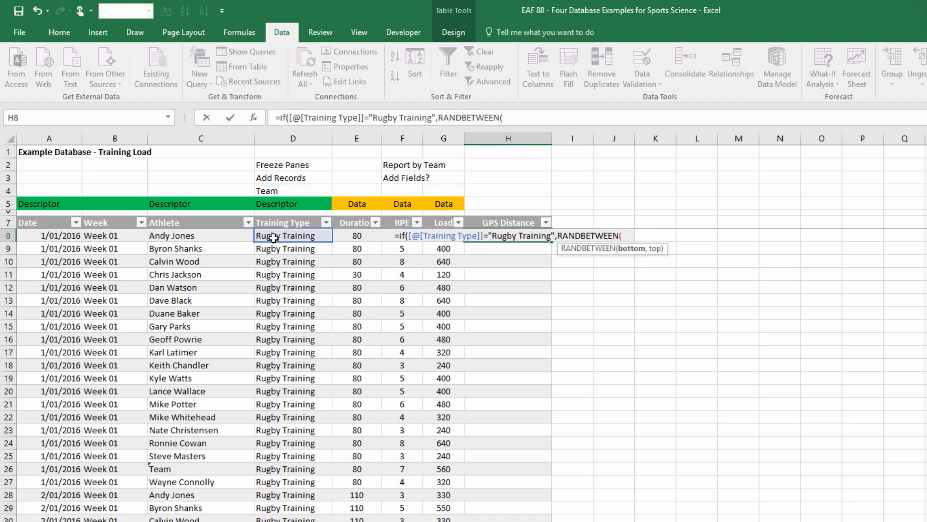
{"action": "type", "text": "400"}
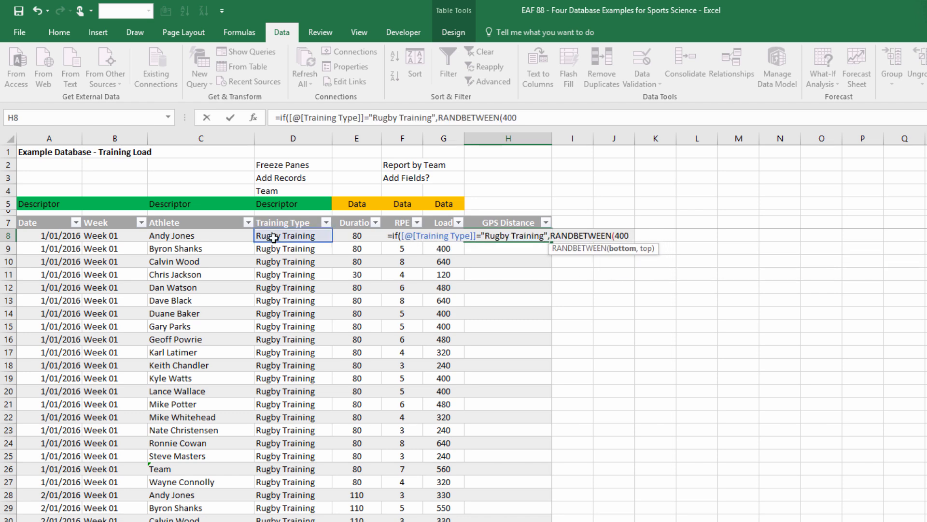
{"action": "type", "text": "0,600"}
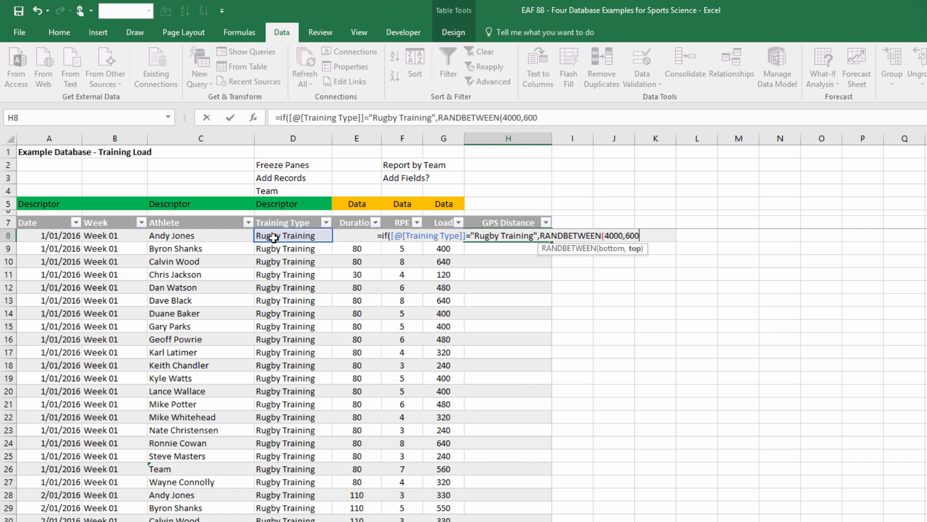
{"action": "type", "text": "0)"}
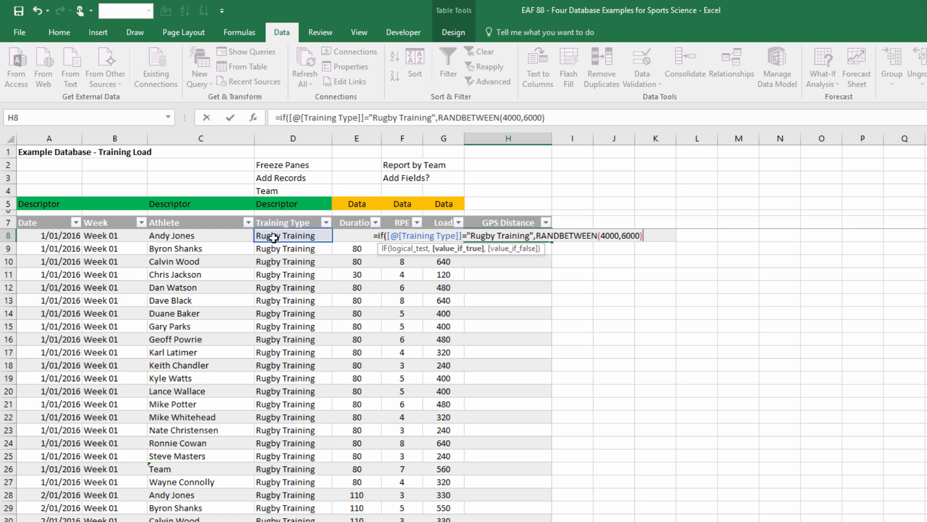
{"action": "type", "text": ",\"\")"}
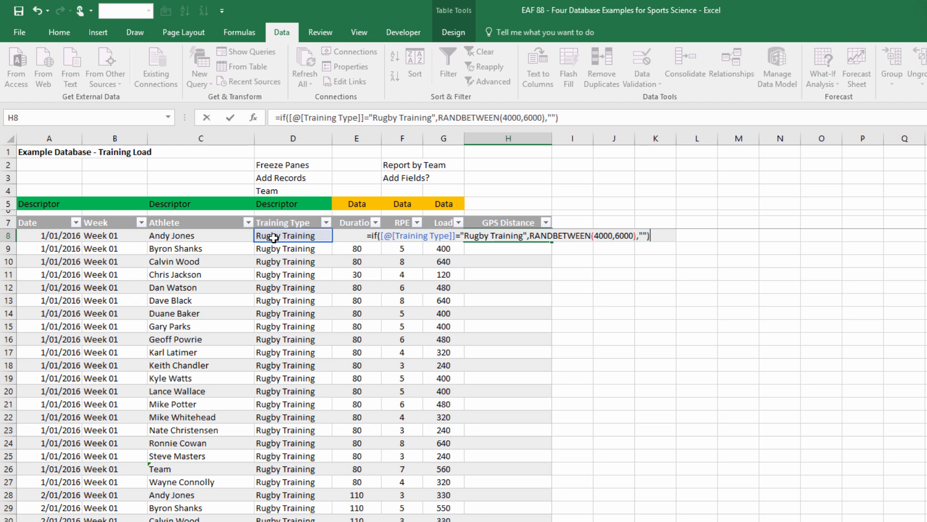
{"action": "key", "text": "Return"}
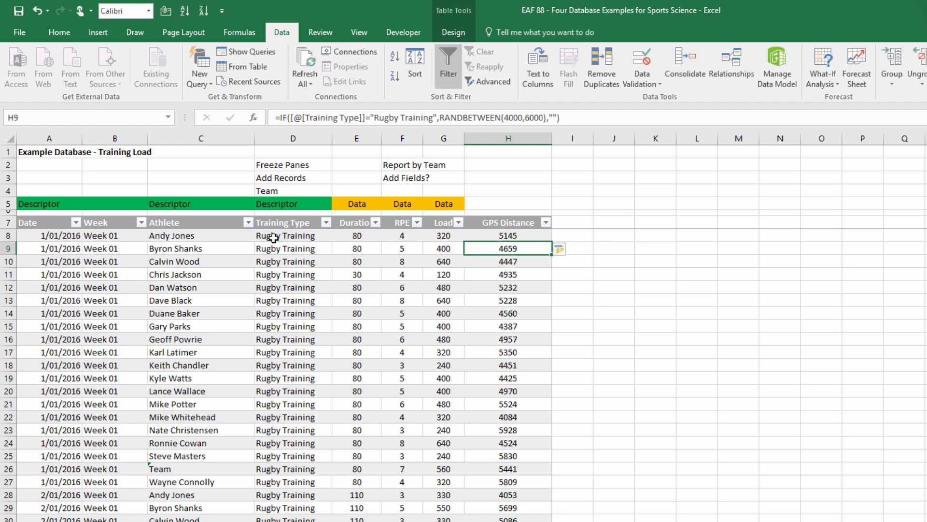
{"action": "scroll", "coordinate": [273, 237], "scroll_direction": "down", "scroll_amount": 14}
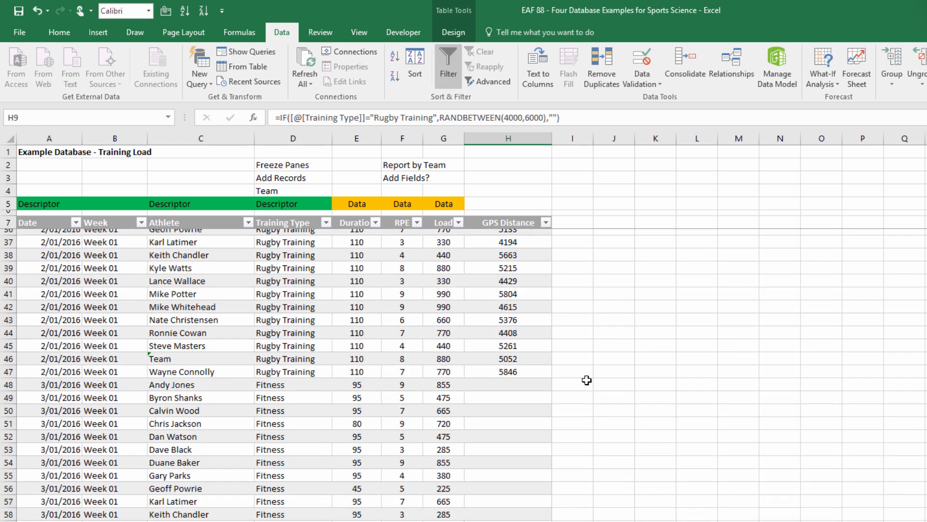
{"action": "scroll", "coordinate": [669, 380], "scroll_direction": "up", "scroll_amount": 14}
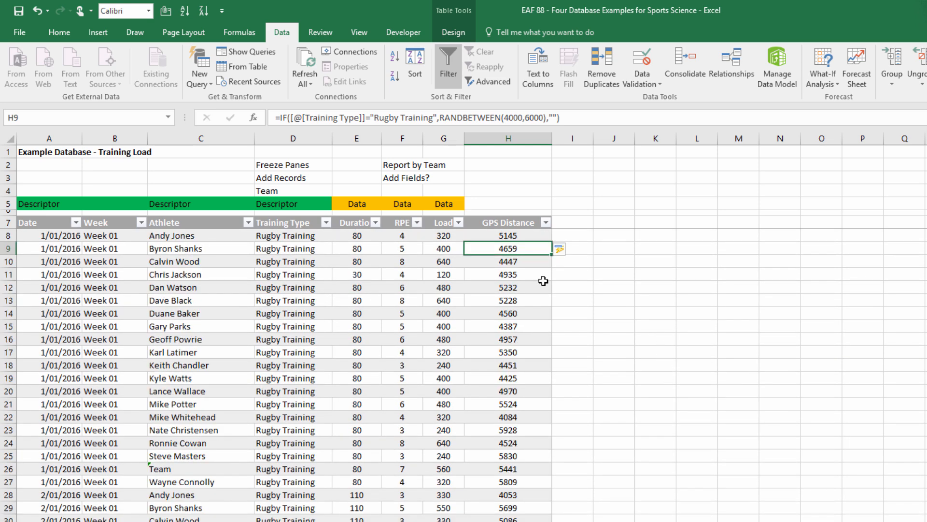
{"action": "left_click", "coordinate": [494, 232]}
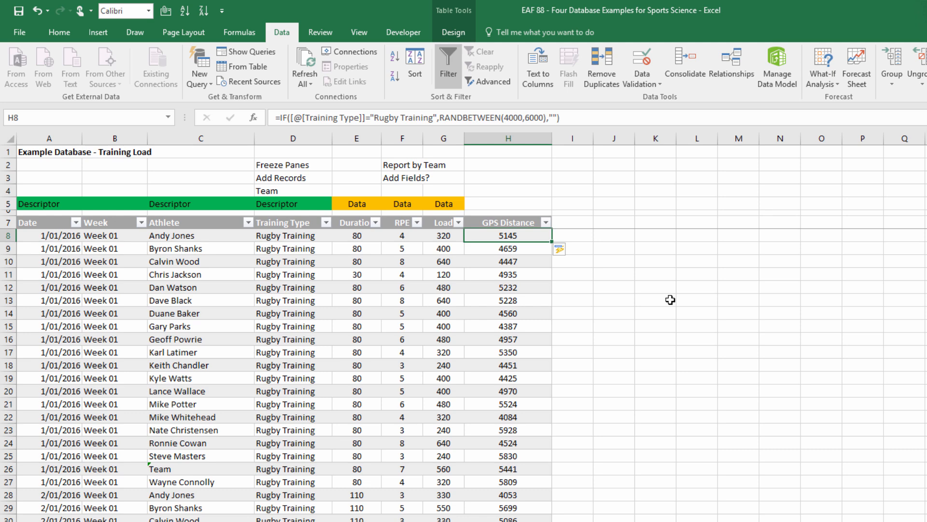
Recalculate the random GPS Distance figures and replace the formulas in the whole GPS Distance field with their fixed values.
{"action": "key", "text": "F9"}
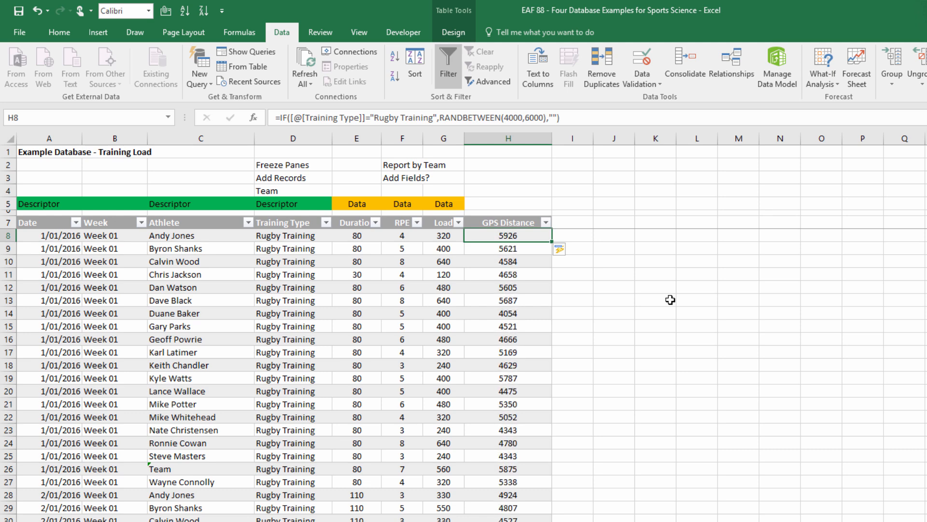
{"action": "key", "text": "ctrl+shift+Down"}
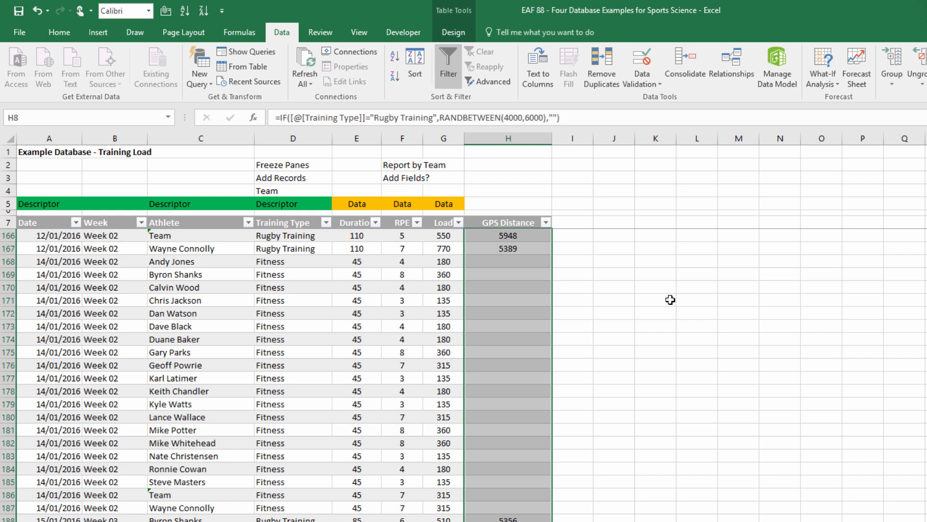
{"action": "key", "text": "ctrl+c"}
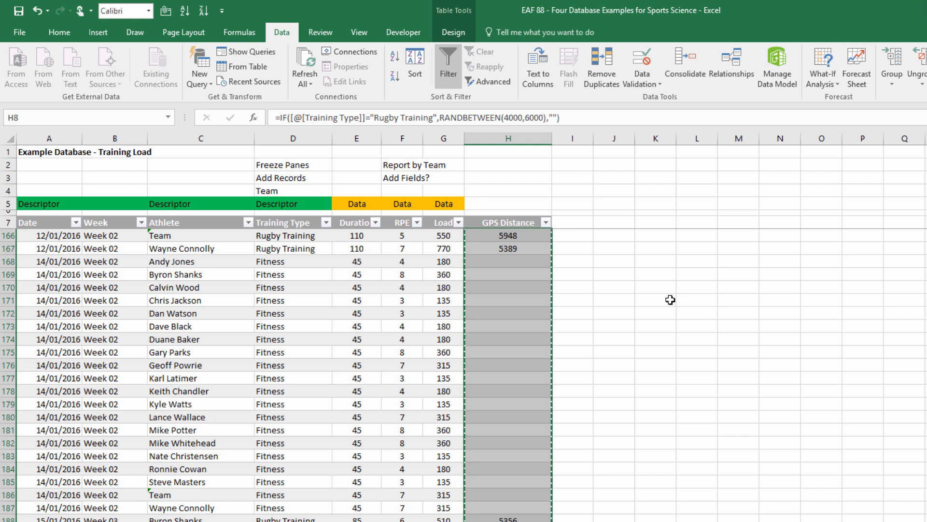
{"action": "left_click", "coordinate": [59, 33]}
{"action": "left_click", "coordinate": [16, 81]}
{"action": "left_click", "coordinate": [12, 168]}
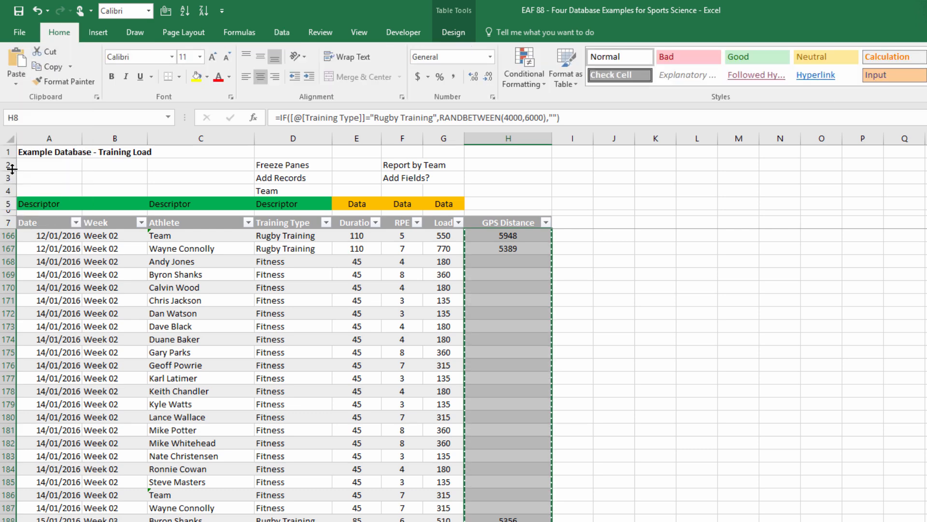
{"action": "key", "text": "Escape"}
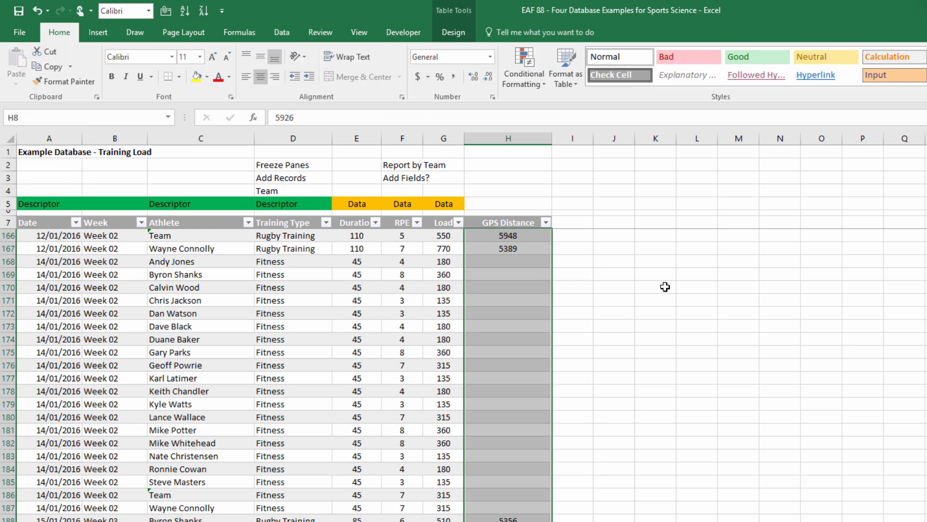
{"action": "key", "text": "ctrl+Home"}
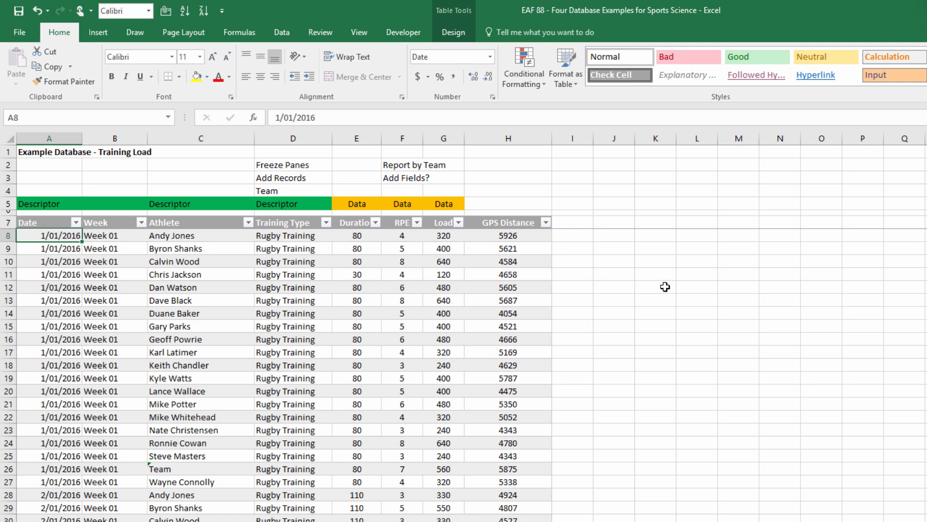
Create a PivotTable from the TBLTrainingSession table on the existing TrainingSessionReports sheet at cell G3.
{"action": "left_click", "coordinate": [190, 314]}
{"action": "left_click", "coordinate": [91, 33]}
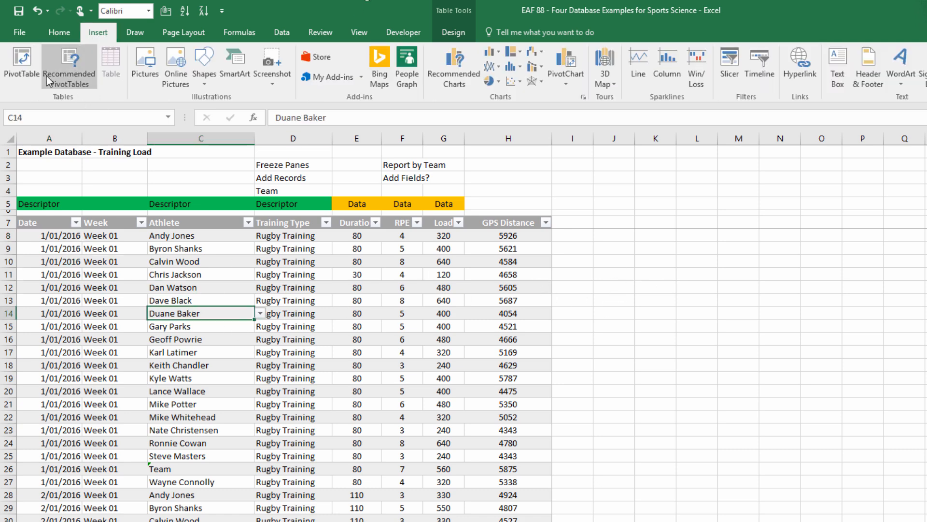
{"action": "left_click", "coordinate": [29, 67]}
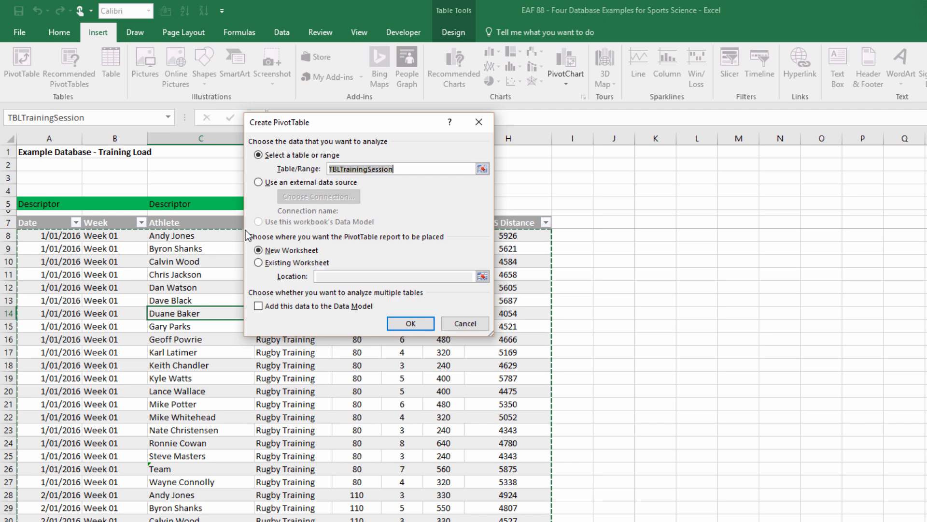
{"action": "left_click", "coordinate": [259, 263]}
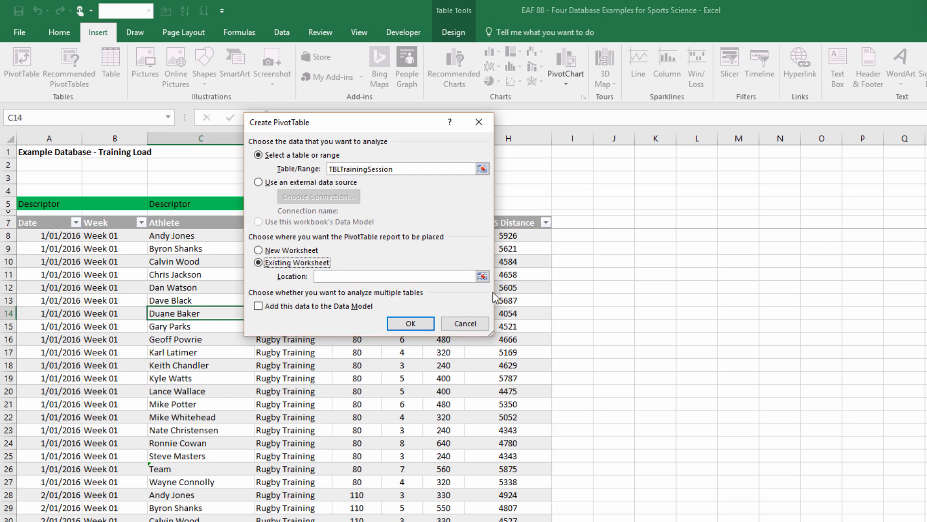
{"action": "left_click", "coordinate": [483, 277]}
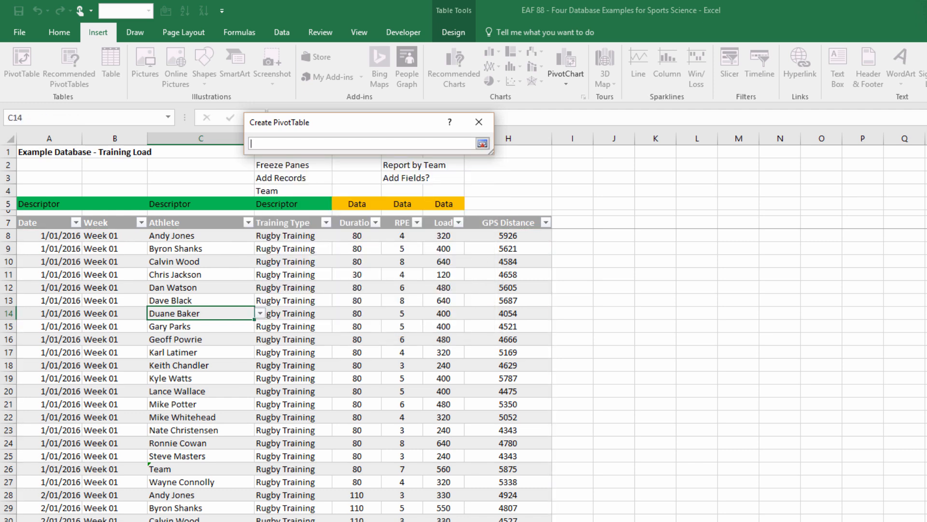
{"action": "left_click", "coordinate": [628, 520]}
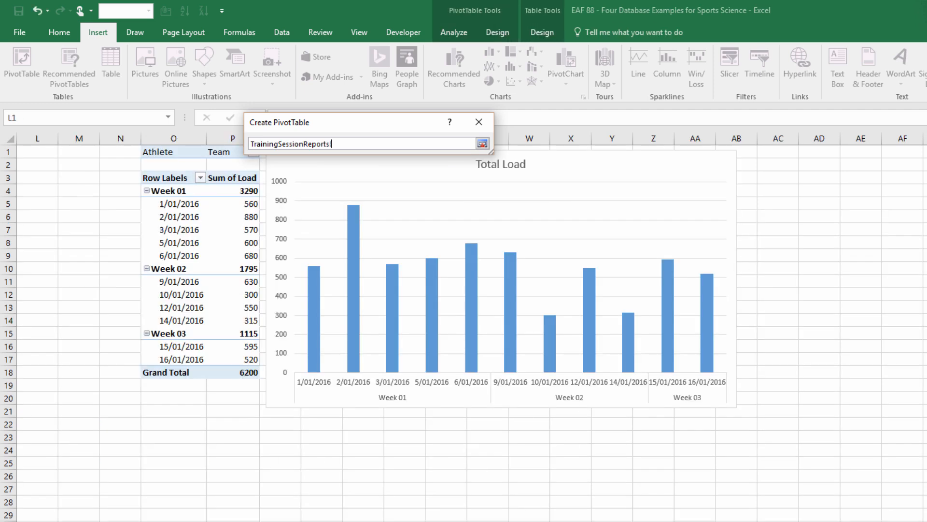
{"action": "scroll", "coordinate": [464, 329], "scroll_direction": "left", "scroll_amount": 11}
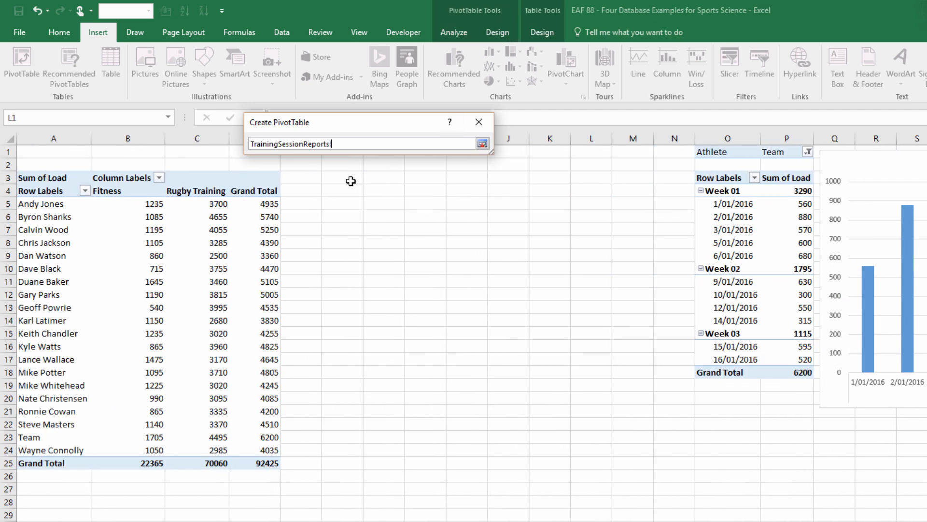
{"action": "left_click", "coordinate": [373, 176]}
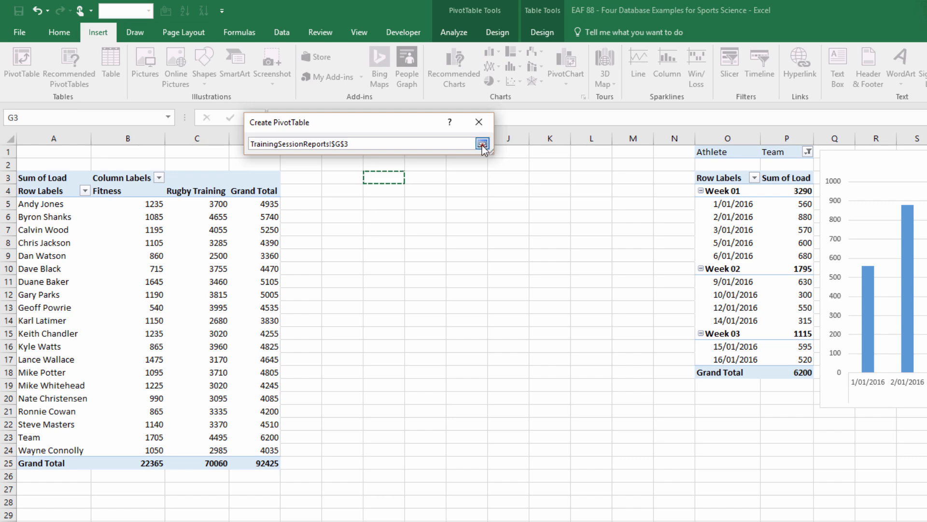
{"action": "left_click", "coordinate": [482, 143]}
{"action": "left_click", "coordinate": [371, 293]}
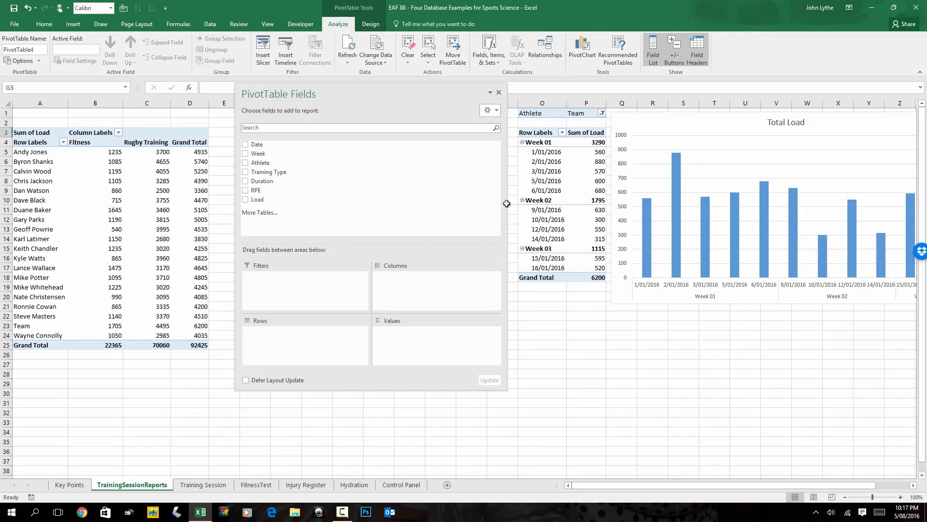
Lay out the new PivotTable with Week as rows, refresh it, and add the GPS Distance field as values.
{"action": "left_click_drag", "start_coordinate": [325, 87], "coordinate": [498, 69]}
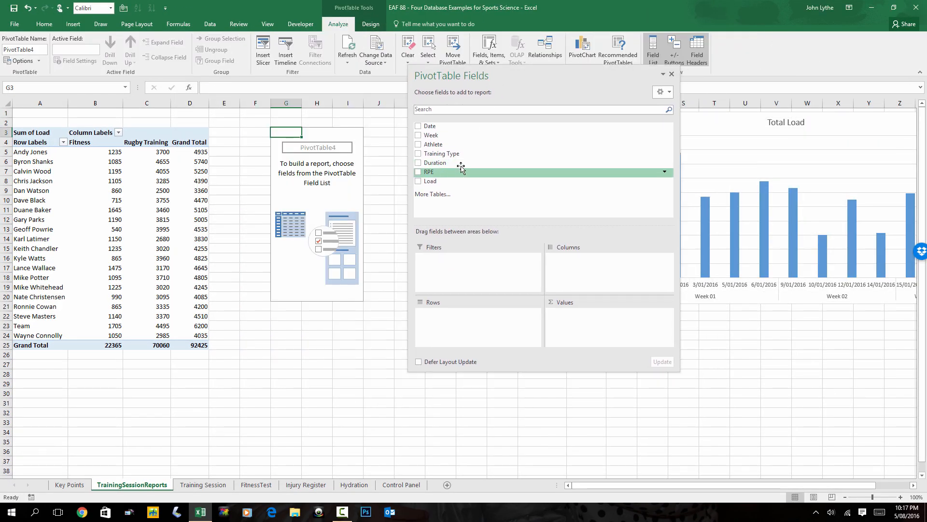
{"action": "left_click_drag", "start_coordinate": [445, 138], "coordinate": [453, 317]}
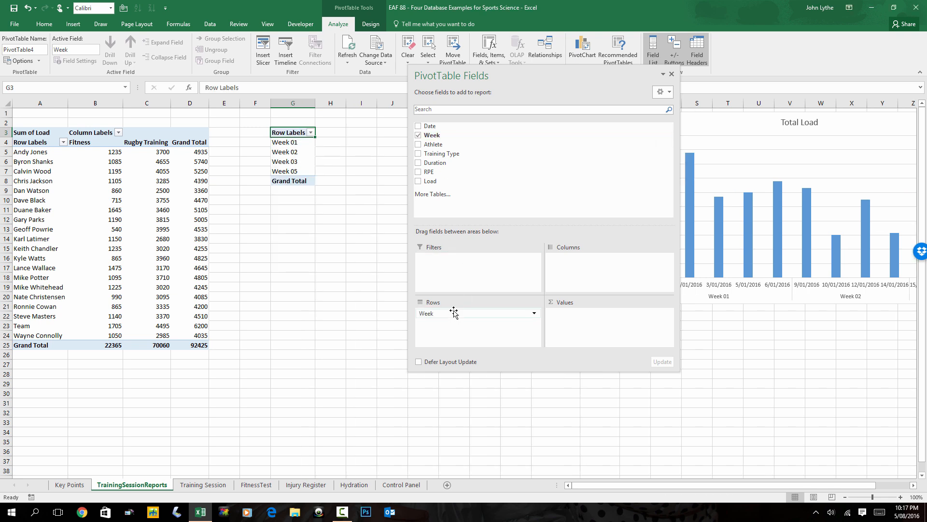
{"action": "right_click", "coordinate": [293, 153]}
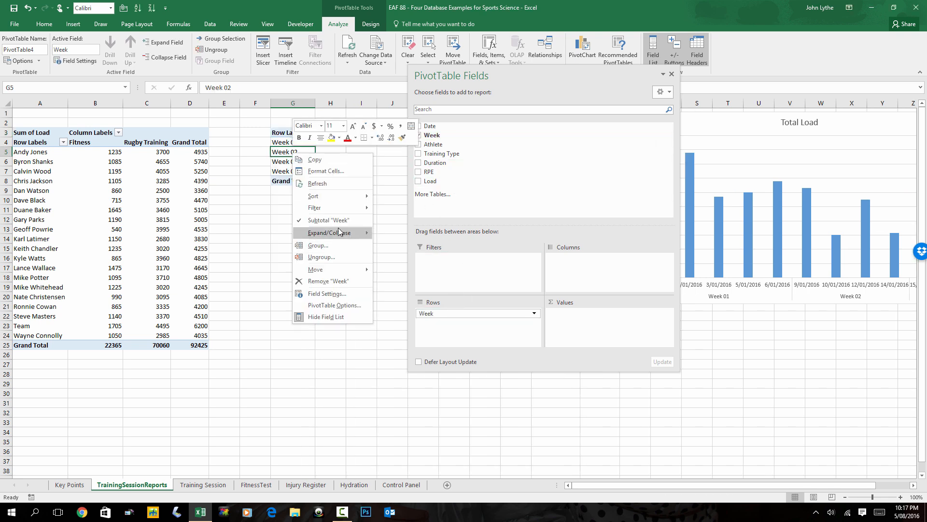
{"action": "left_click", "coordinate": [332, 185]}
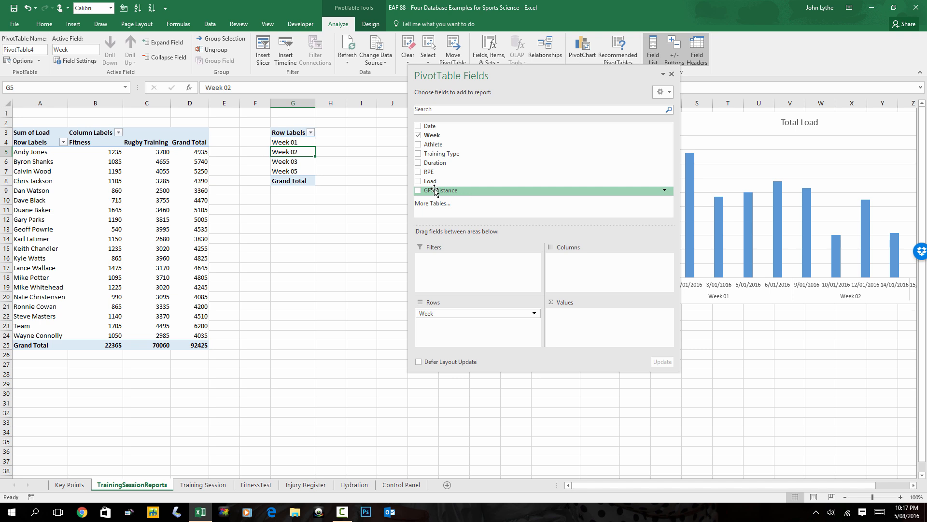
{"action": "left_click_drag", "start_coordinate": [435, 190], "coordinate": [595, 323]}
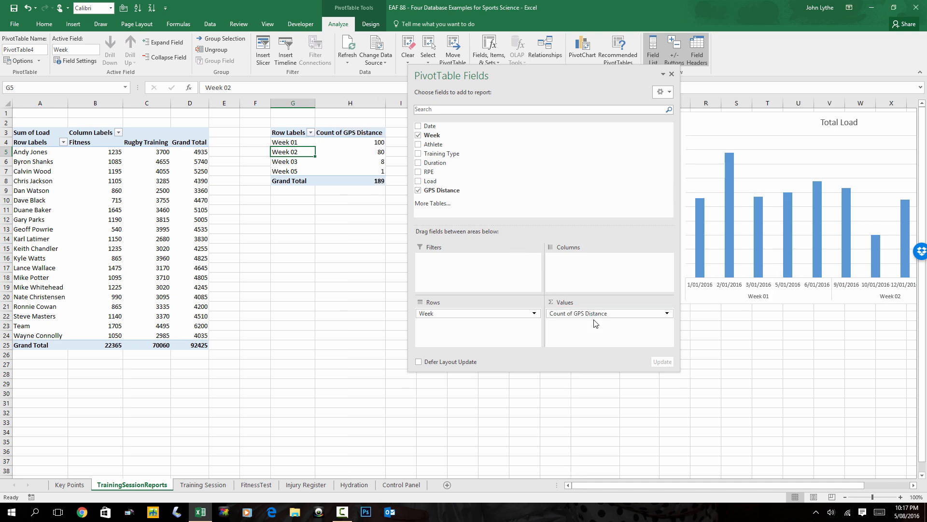
{"action": "left_click", "coordinate": [641, 314]}
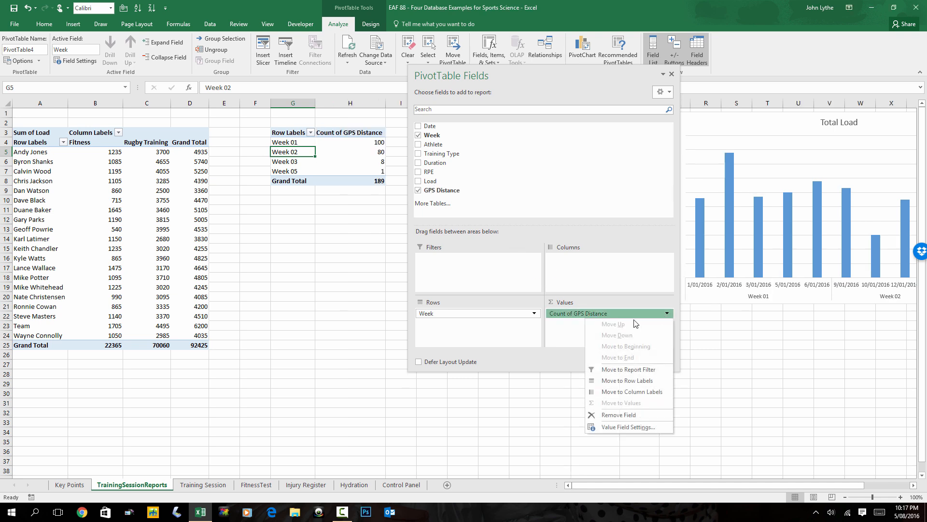
Add Athlete as the GPS Distance PivotTable's report filter and filter it to the first individual athlete in the list.
{"action": "left_click_drag", "start_coordinate": [433, 144], "coordinate": [478, 258]}
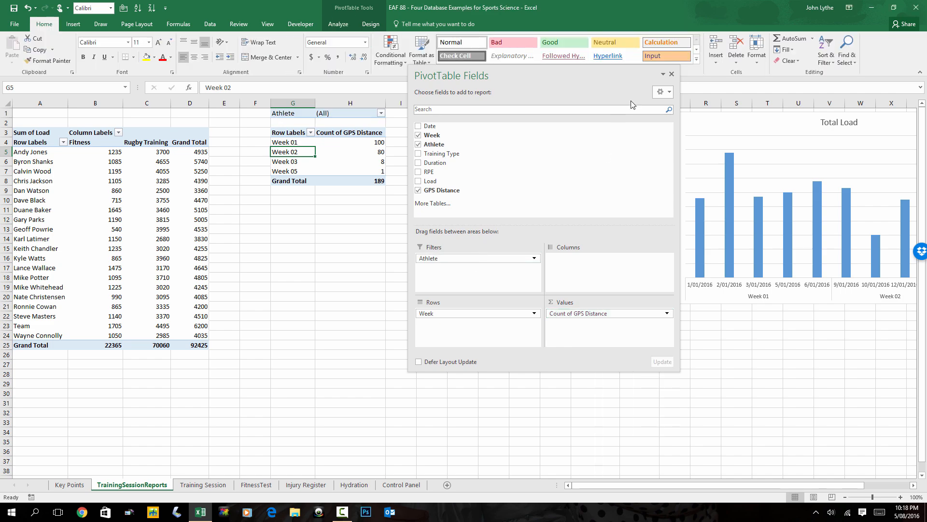
{"action": "left_click", "coordinate": [671, 74]}
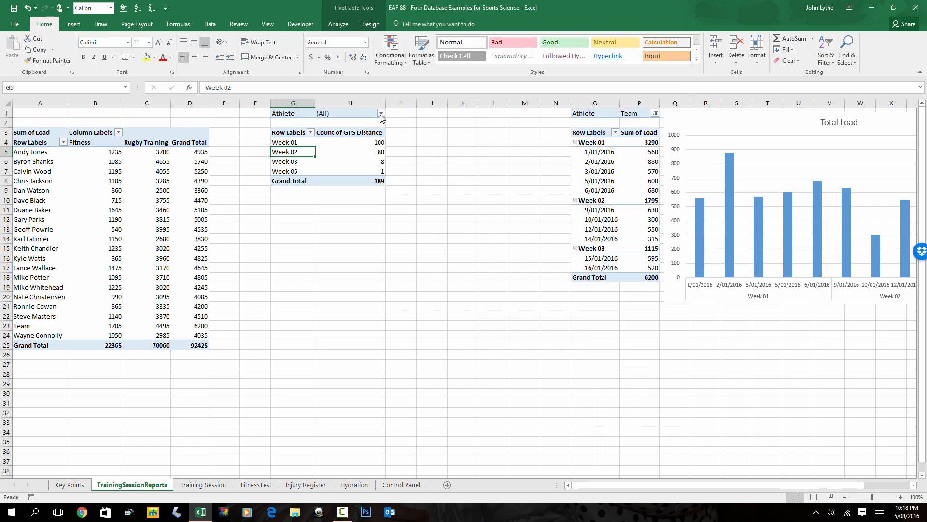
{"action": "left_click", "coordinate": [381, 113]}
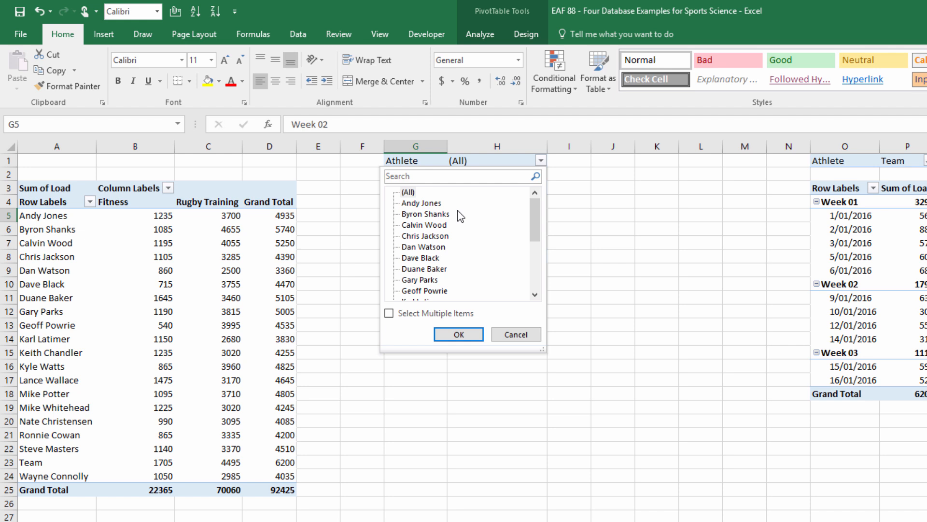
{"action": "left_click", "coordinate": [397, 190]}
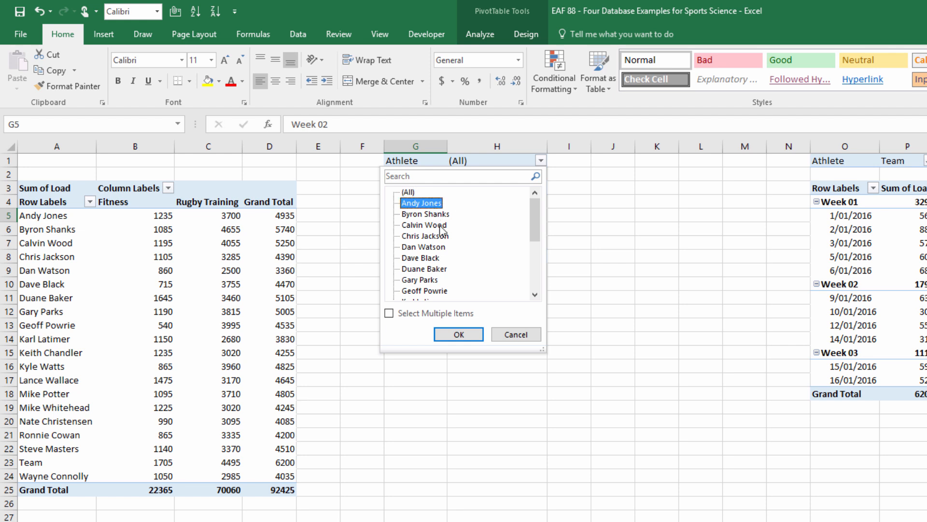
{"action": "left_click", "coordinate": [431, 315]}
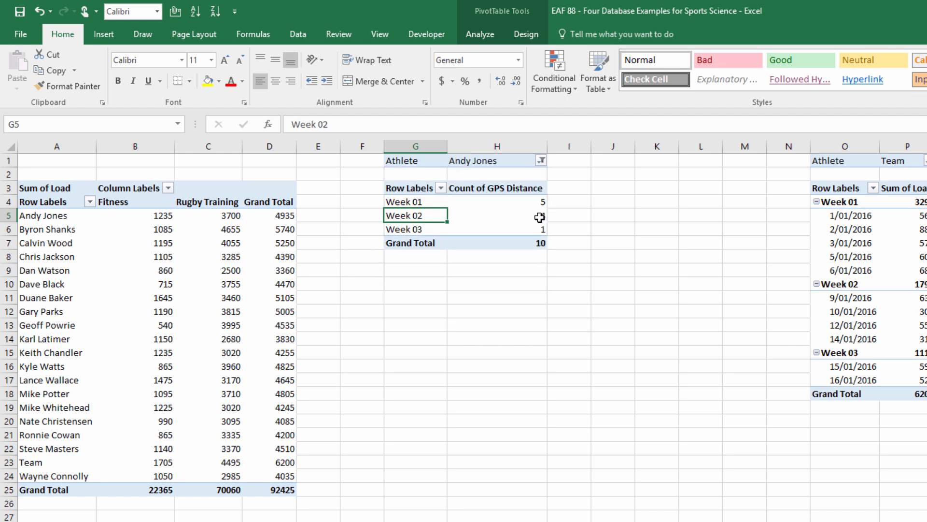
Summarize the GPS Distance values in the PivotTable by Sum.
{"action": "left_click", "coordinate": [521, 206]}
{"action": "right_click", "coordinate": [521, 200]}
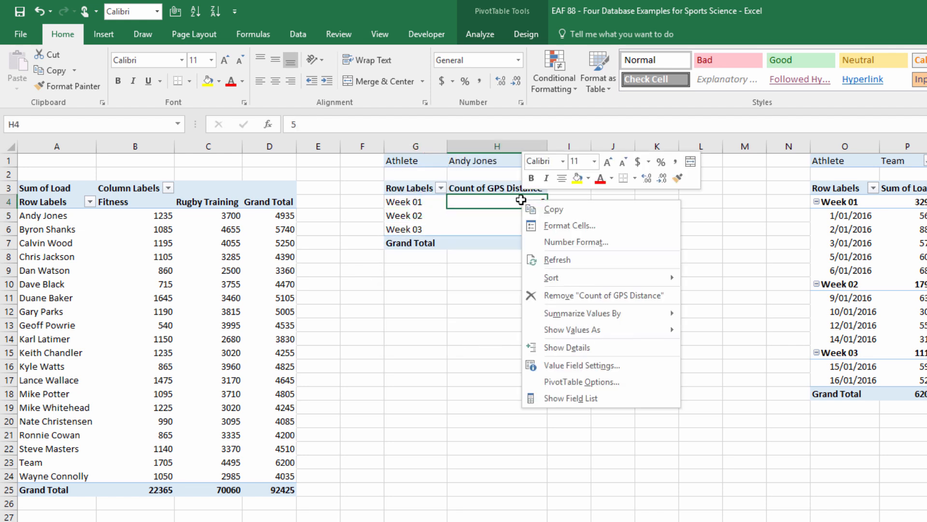
{"action": "mouse_move", "coordinate": [595, 321]}
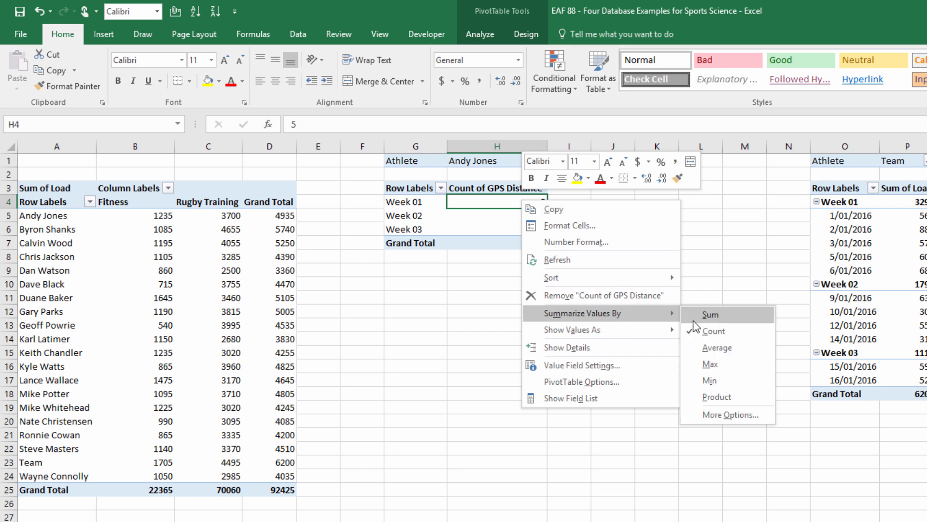
{"action": "left_click", "coordinate": [714, 314]}
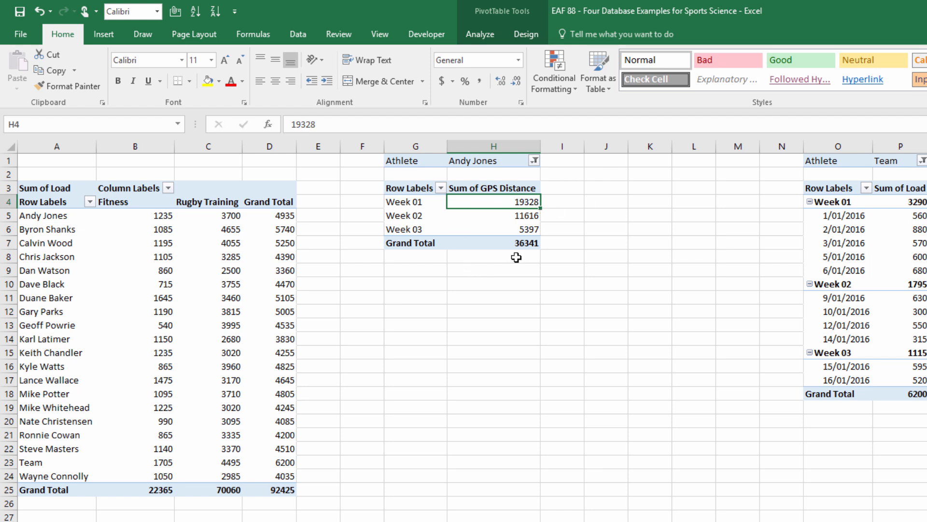
Turn off the grand totals in the weekly GPS Distance PivotTable.
{"action": "left_click", "coordinate": [401, 217]}
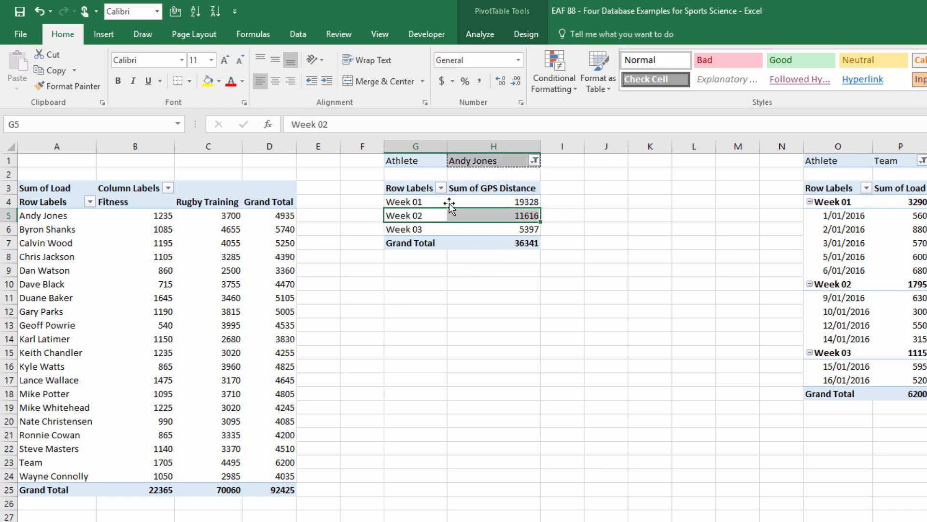
{"action": "left_click", "coordinate": [527, 41]}
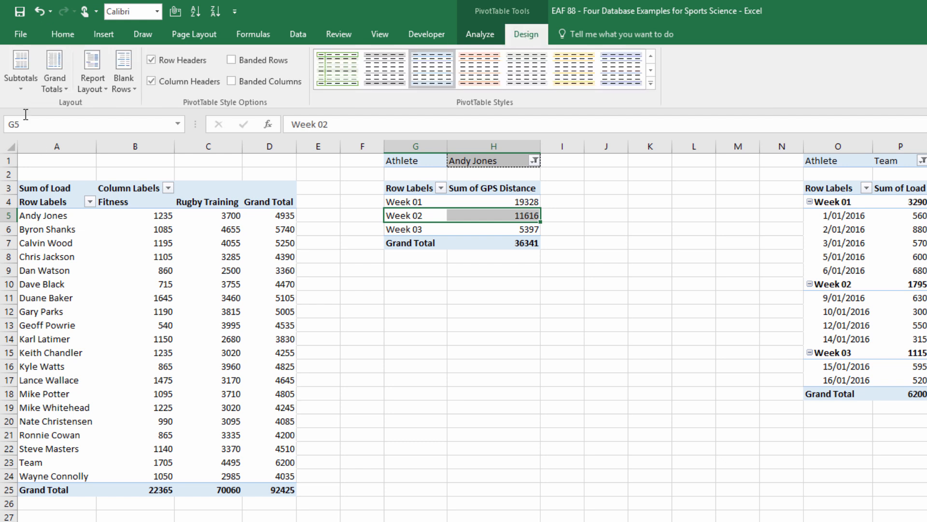
{"action": "left_click", "coordinate": [59, 89]}
{"action": "left_click", "coordinate": [111, 110]}
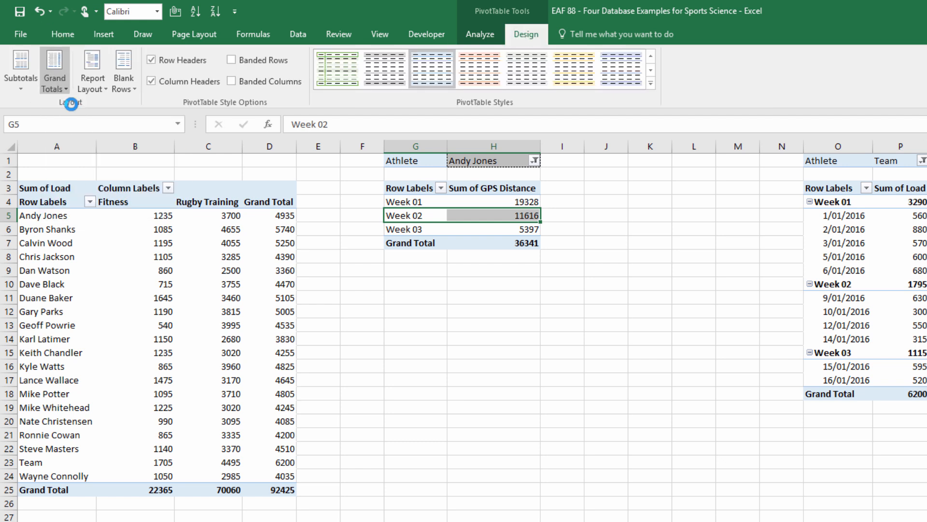
{"action": "left_click", "coordinate": [428, 257]}
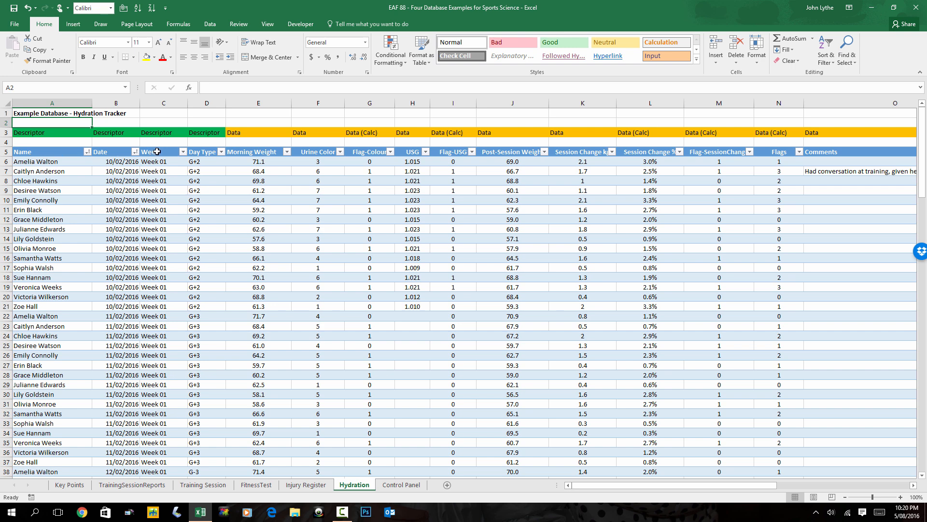
Examine the Day Type entries down the Hydration Tracker table and return to the top of the sheet.
{"action": "left_click", "coordinate": [209, 162]}
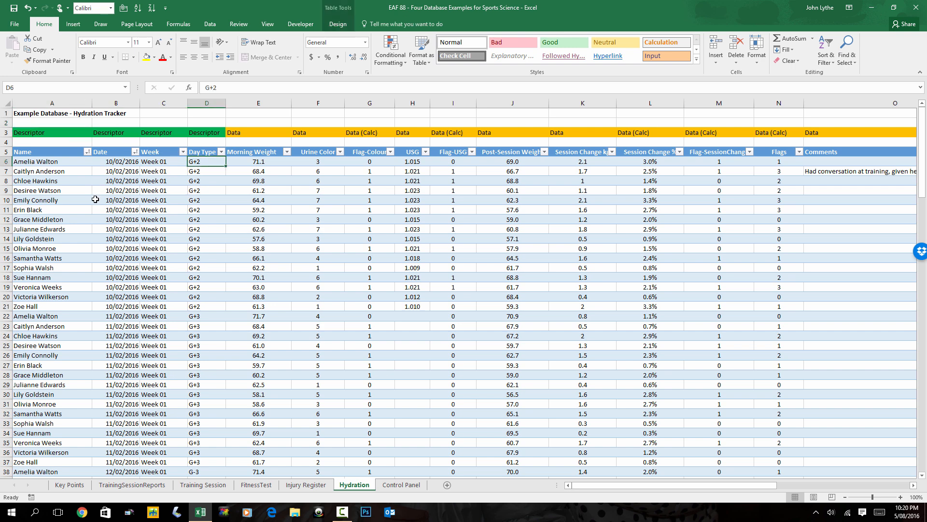
{"action": "left_click", "coordinate": [200, 327]}
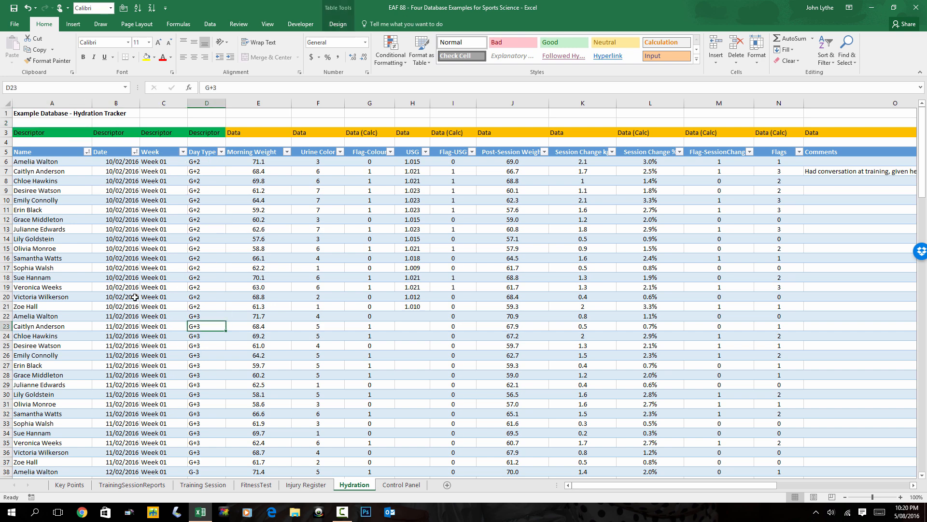
{"action": "scroll", "coordinate": [132, 285], "scroll_direction": "down", "scroll_amount": 20}
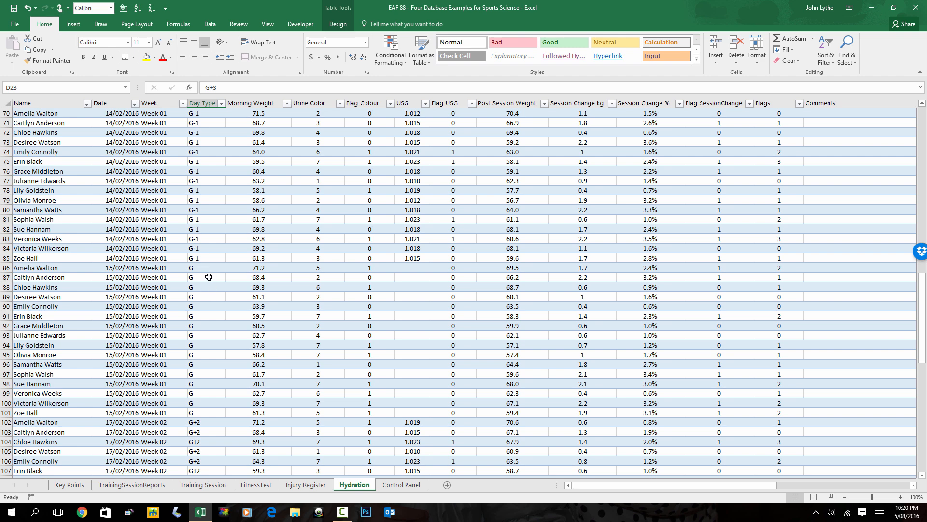
{"action": "key", "text": "ctrl+Home"}
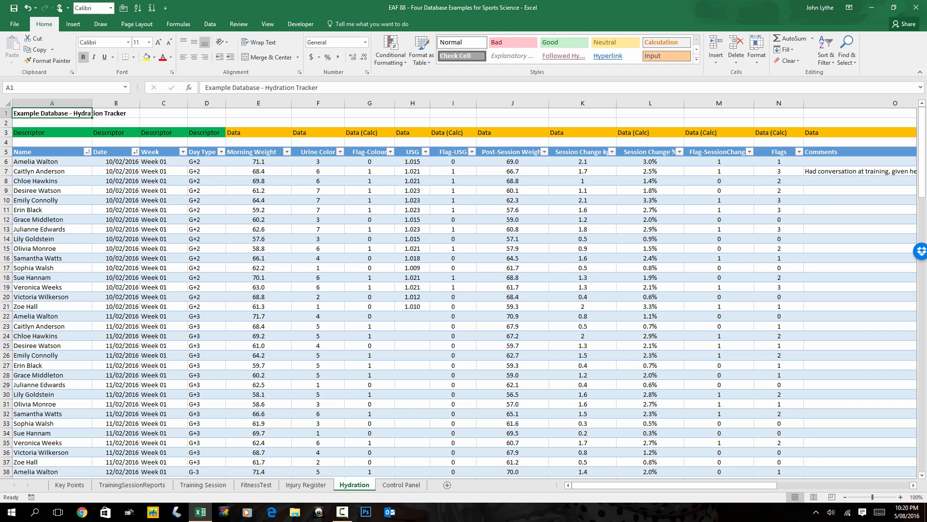
Examine the urine color and hydration reference charts beside the table, and the first record's entries and formulas from Morning Weight to Flag-SessionChange.
{"action": "left_click_drag", "start_coordinate": [913, 486], "coordinate": [912, 487]}
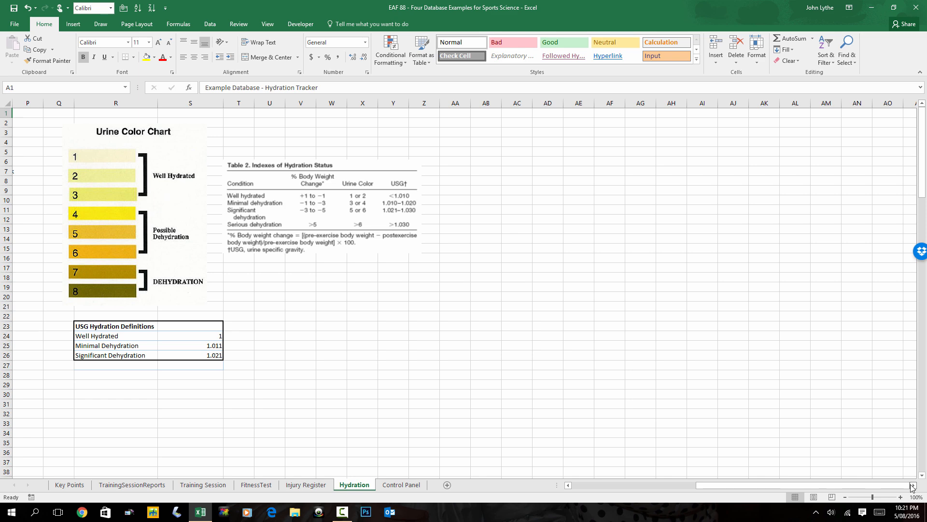
{"action": "key", "text": "ctrl+Home"}
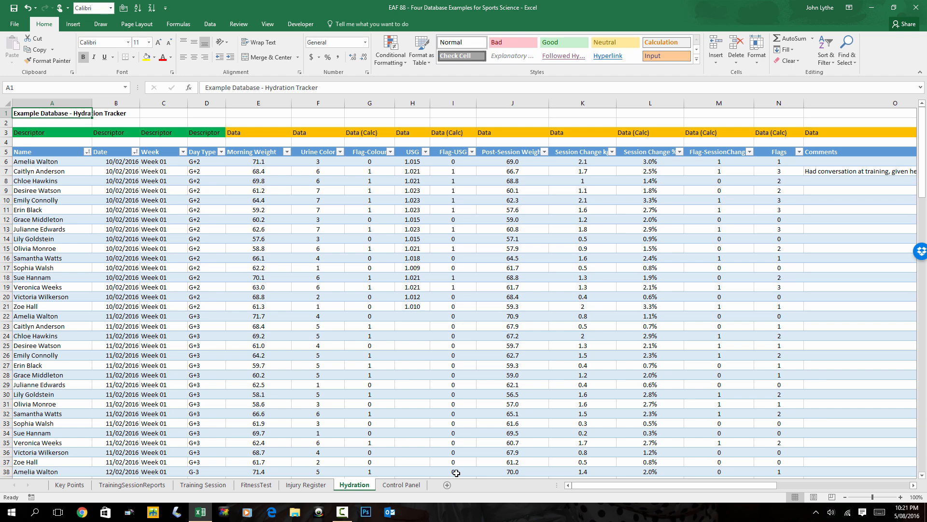
{"action": "left_click", "coordinate": [208, 162]}
{"action": "key", "text": "Right"}
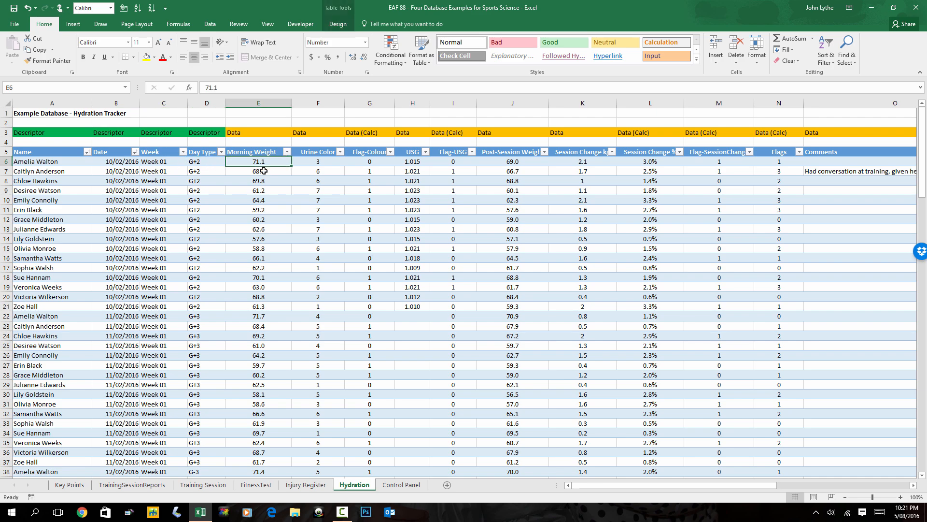
{"action": "key", "text": "Right"}
{"action": "key", "text": "Right"}
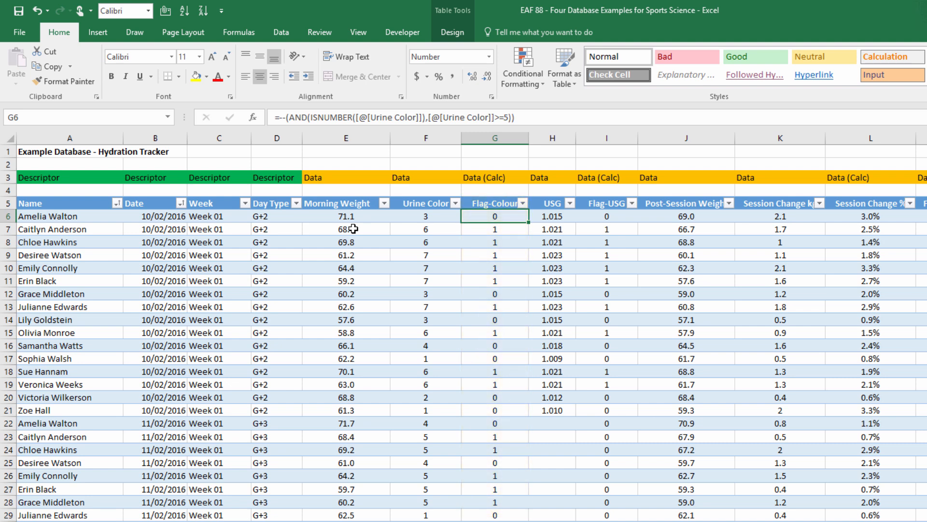
{"action": "key", "text": "Right"}
{"action": "key", "text": "Right"}
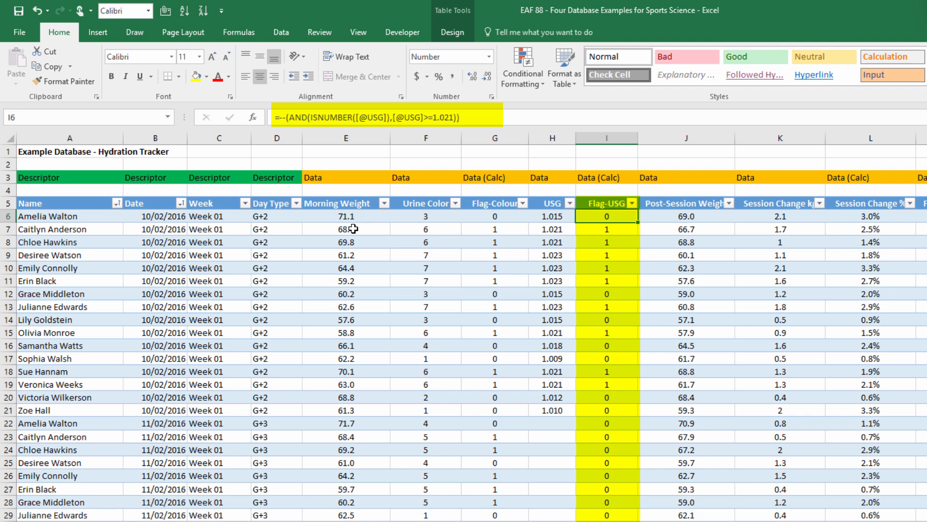
{"action": "key", "text": "Right"}
{"action": "key", "text": "Right"}
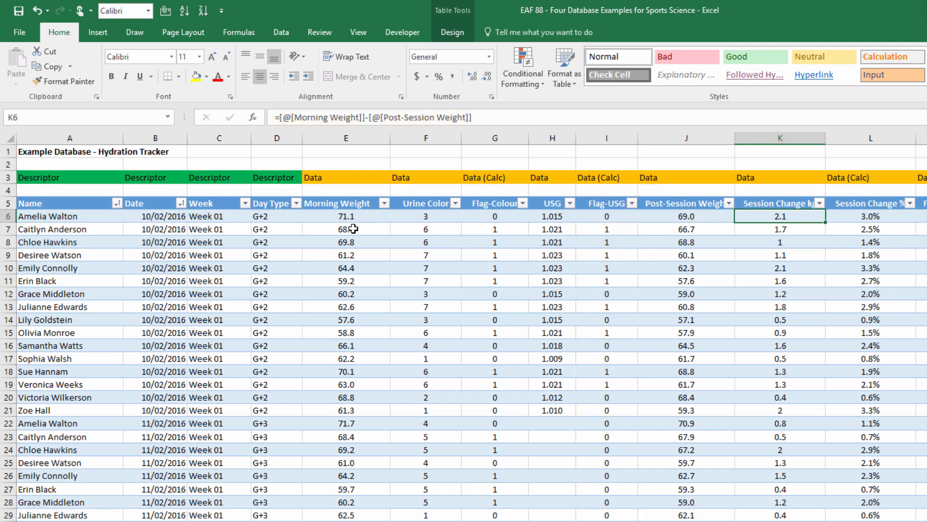
{"action": "key", "text": "Right"}
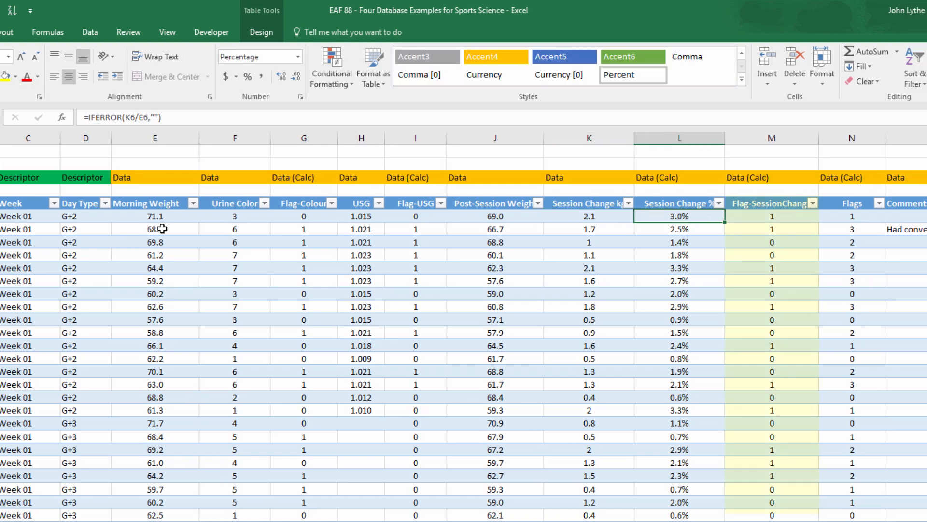
{"action": "key", "text": "Right"}
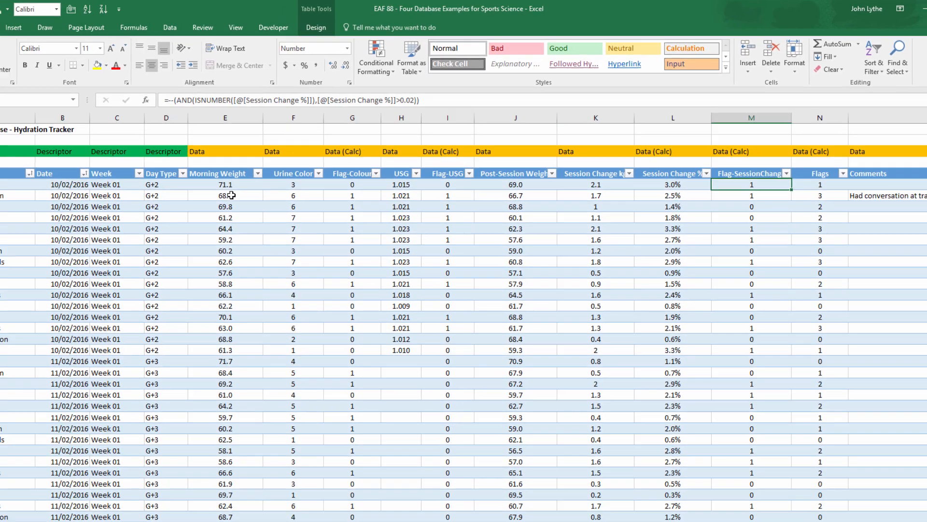
{"action": "key", "text": "Home"}
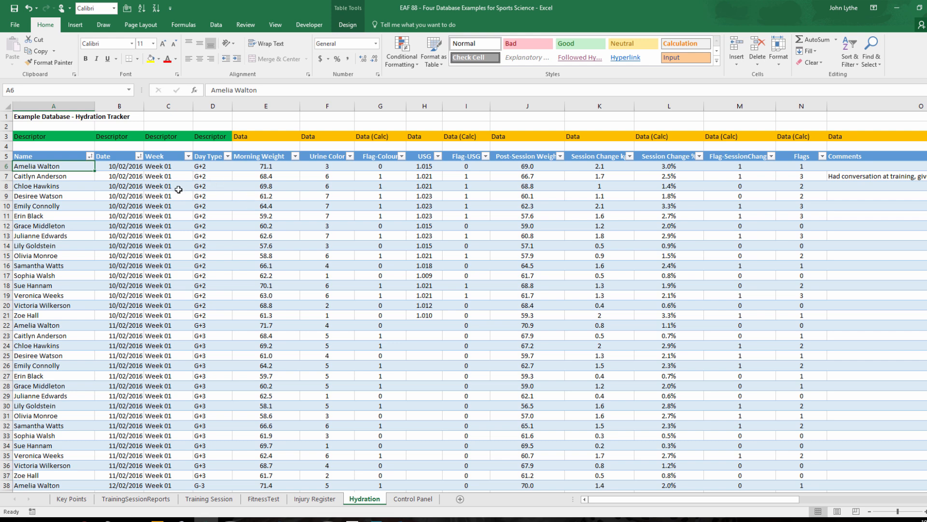
Filter the Hydration Tracker's Name column to only the second athlete in the list.
{"action": "left_click", "coordinate": [90, 156]}
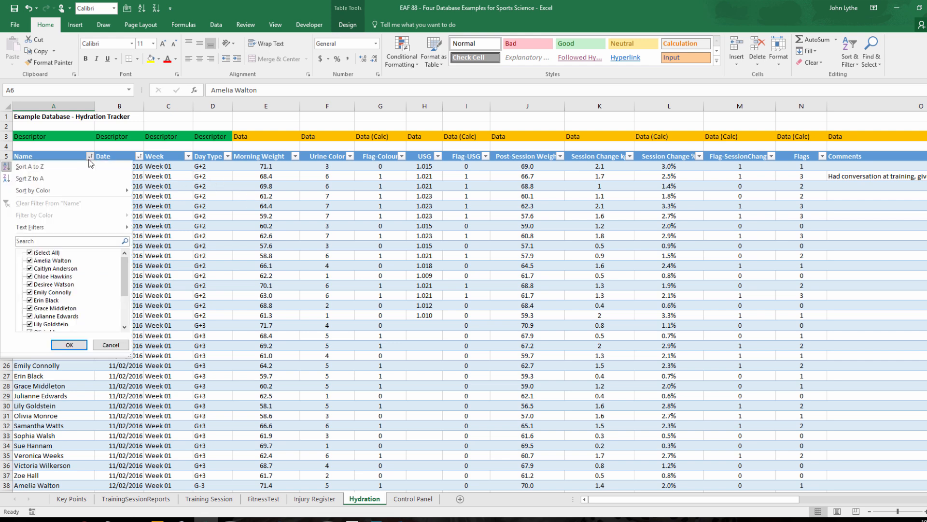
{"action": "left_click", "coordinate": [37, 254]}
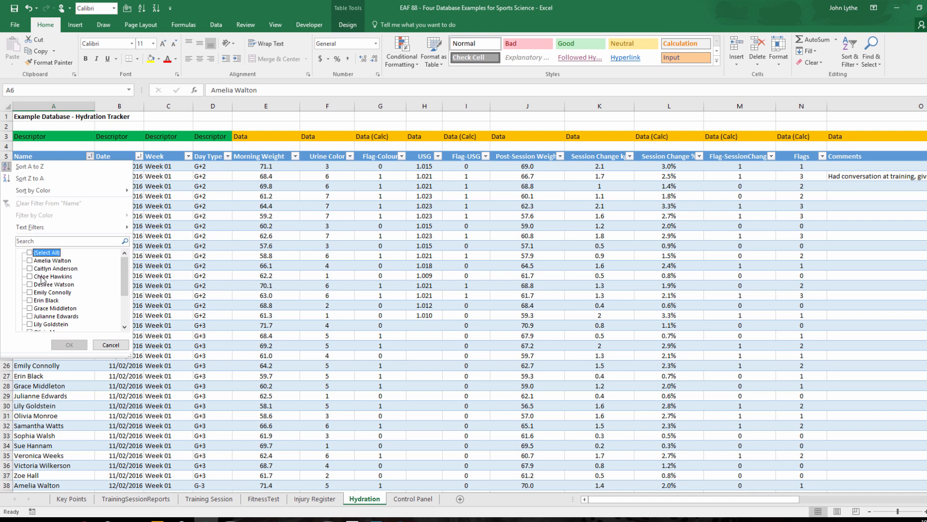
{"action": "left_click", "coordinate": [30, 268]}
{"action": "left_click", "coordinate": [69, 344]}
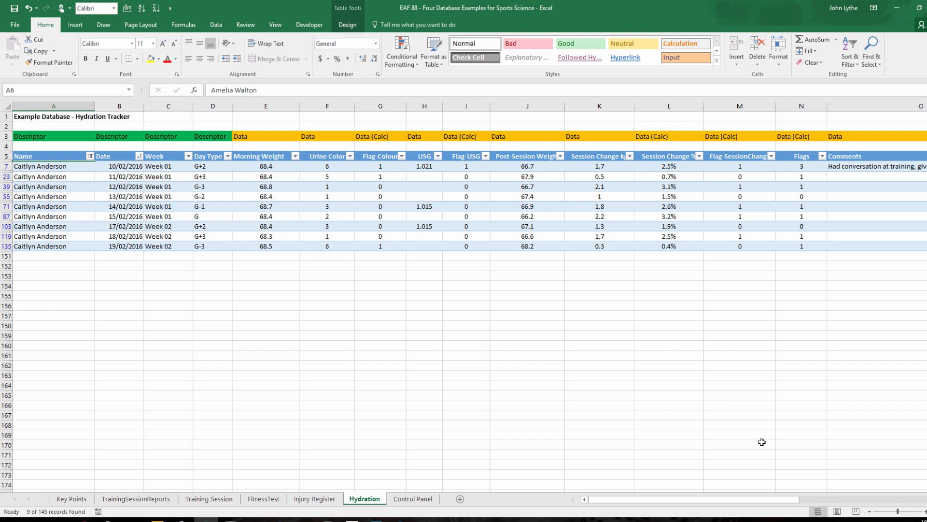
Review the filtered athlete's Flags and Comments columns, and reselect all names in the Name filter.
{"action": "scroll", "coordinate": [464, 299], "scroll_direction": "right", "scroll_amount": 8}
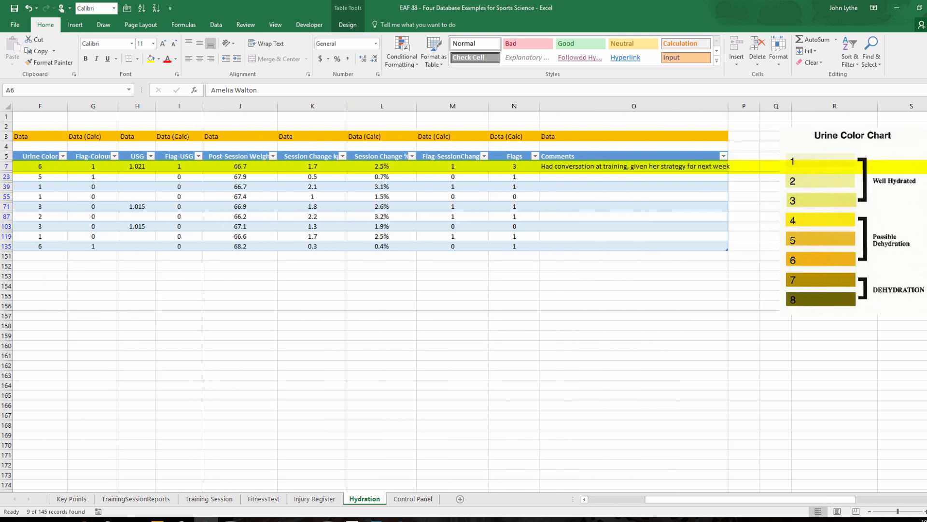
{"action": "scroll", "coordinate": [403, 341], "scroll_direction": "right", "scroll_amount": 3}
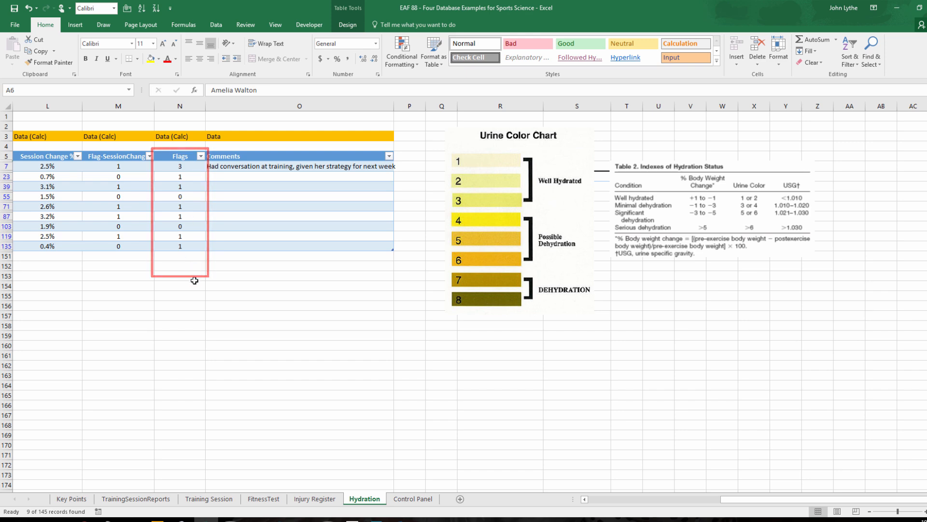
{"action": "key", "text": "ctrl+Home"}
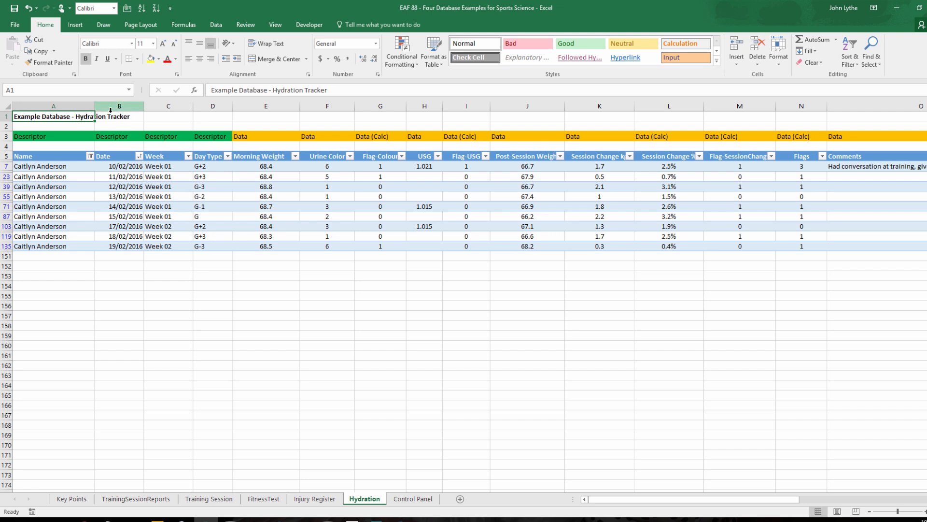
{"action": "left_click", "coordinate": [90, 156]}
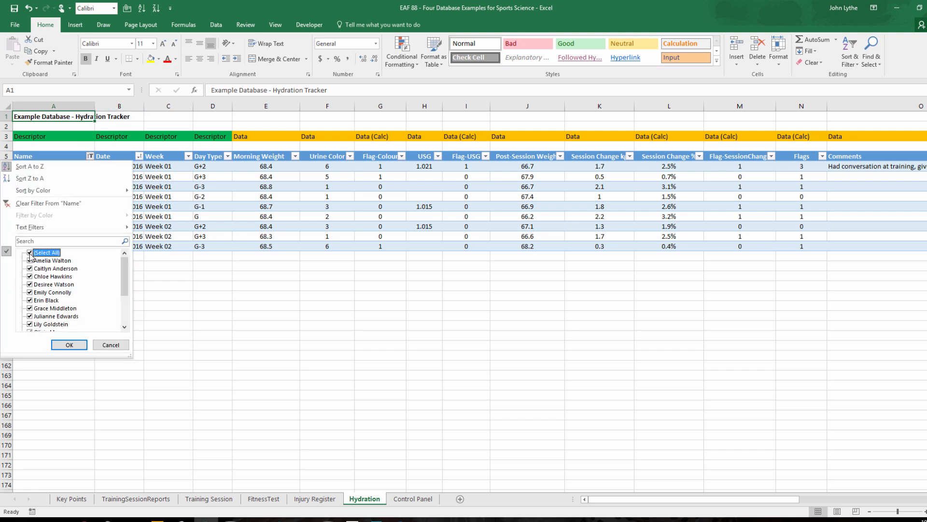
{"action": "left_click", "coordinate": [69, 342]}
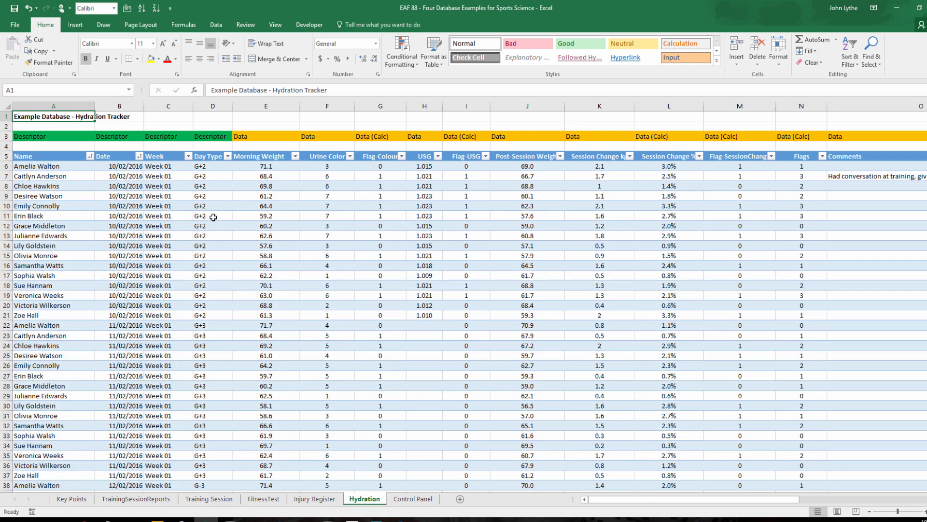
Insert a PivotTable based on the TBLHydration table on a new worksheet.
{"action": "left_click", "coordinate": [122, 186]}
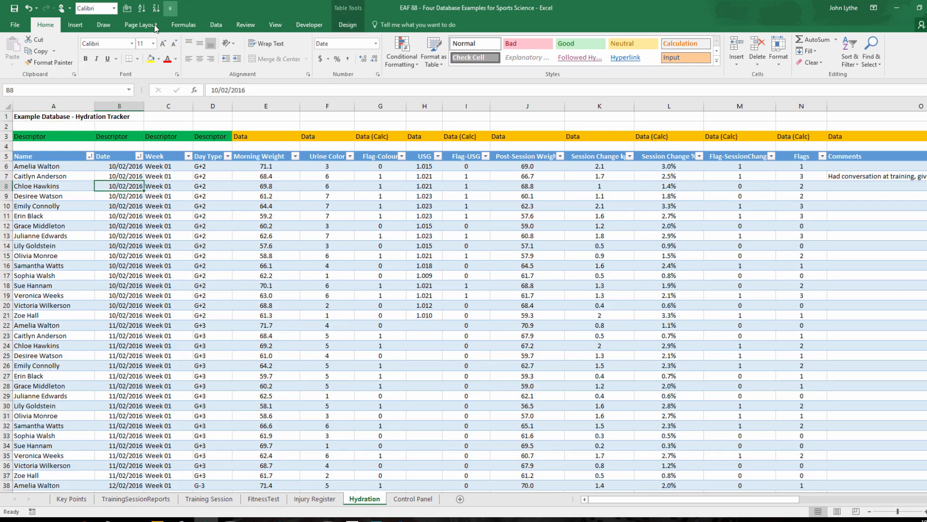
{"action": "left_click", "coordinate": [74, 25]}
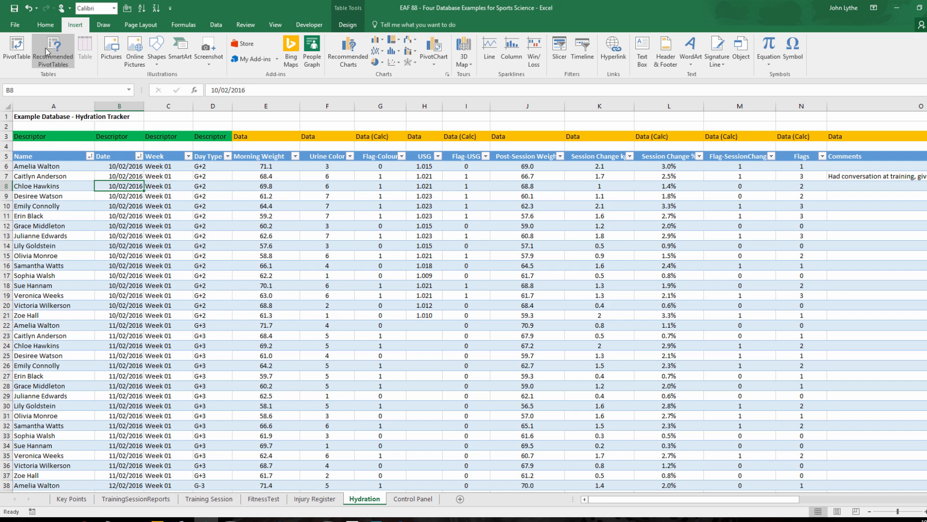
{"action": "left_click", "coordinate": [16, 48]}
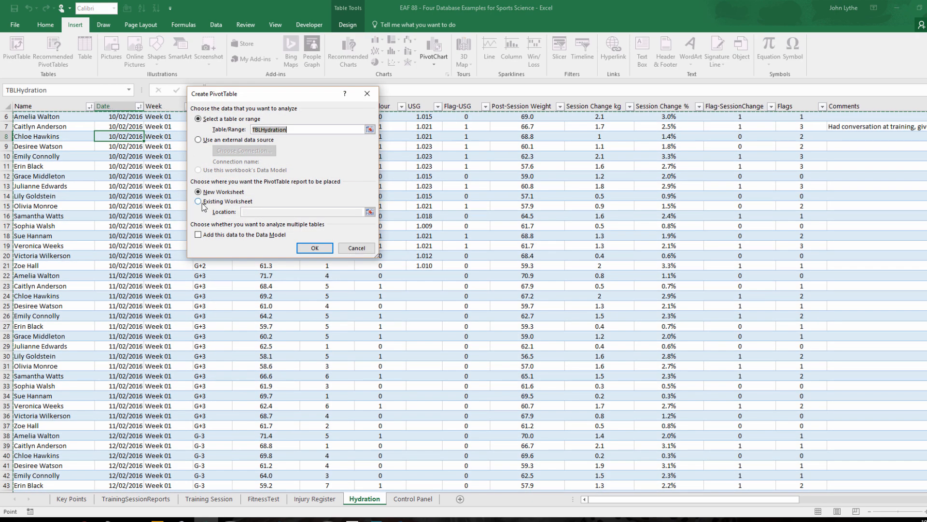
{"action": "left_click", "coordinate": [311, 248]}
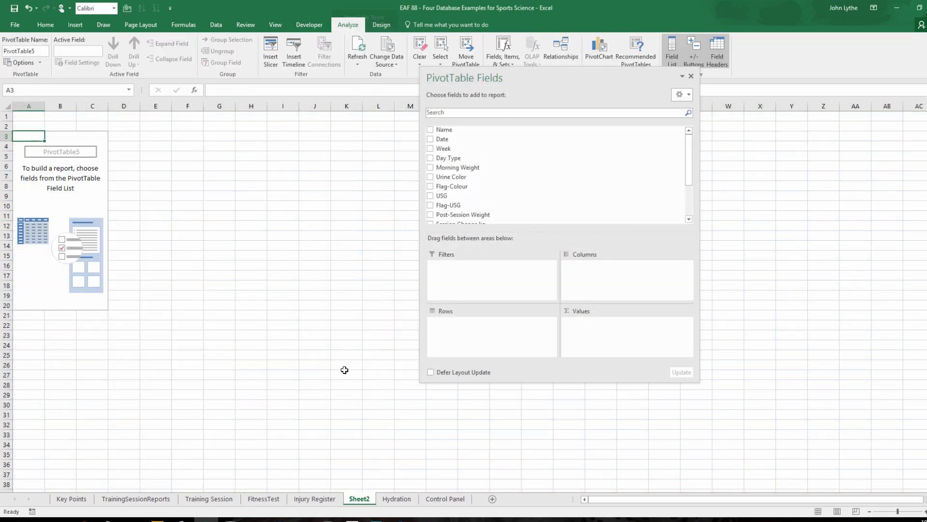
Rename the new PivotTable sheet as HydrationReport.
{"action": "double_click", "coordinate": [355, 500]}
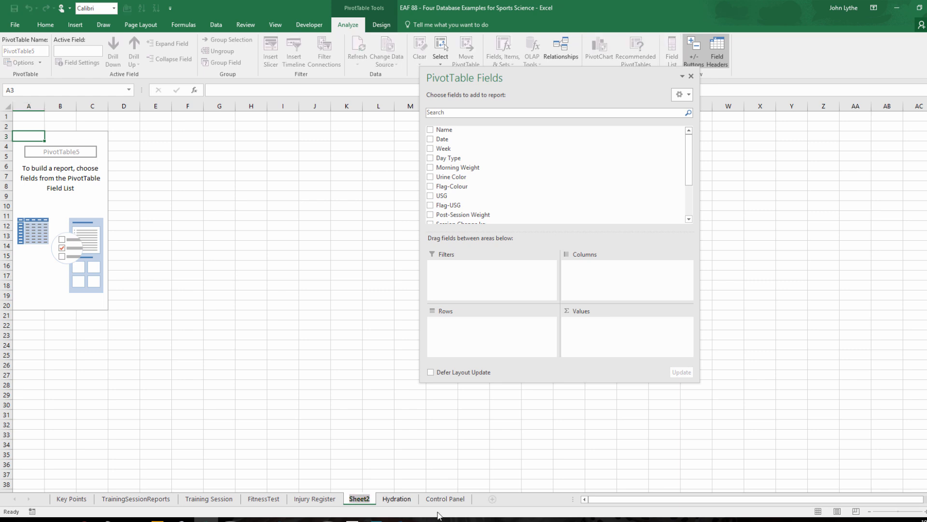
{"action": "type", "text": "Hydration"}
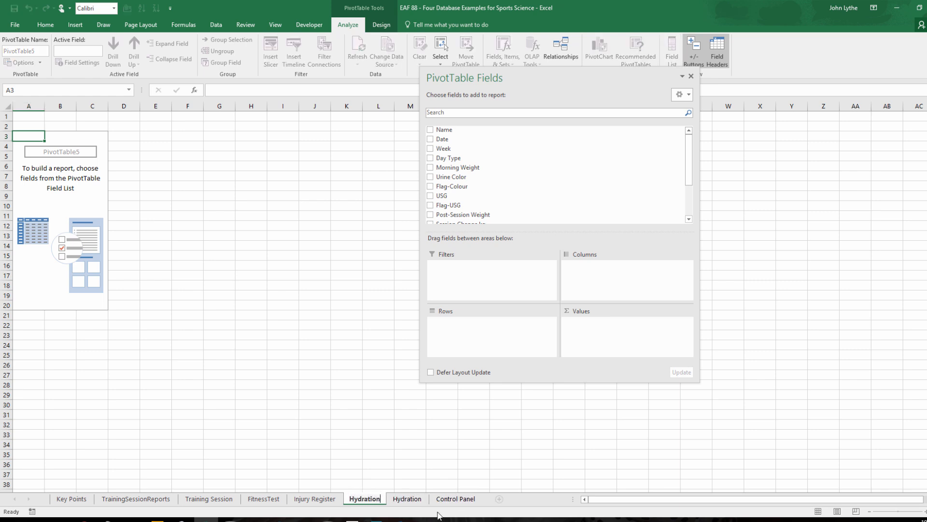
{"action": "type", "text": "Report"}
{"action": "key", "text": "Return"}
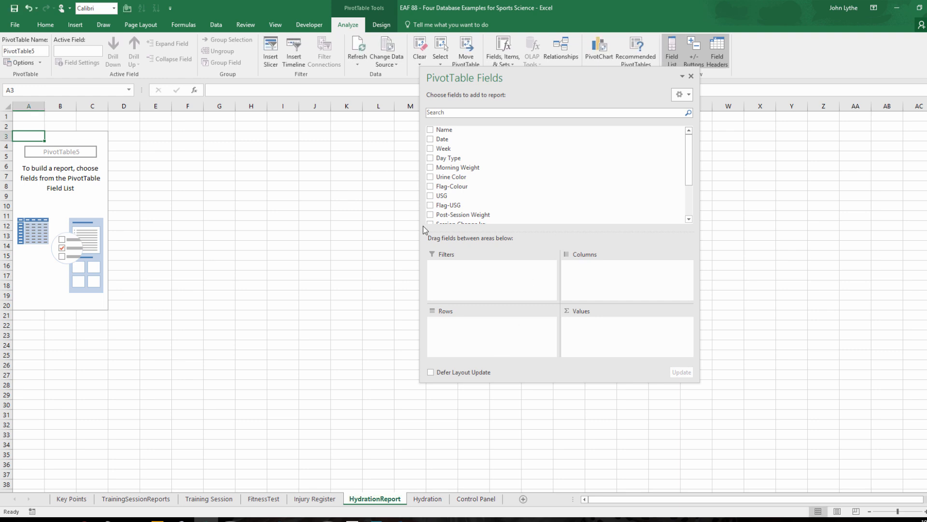
Add the Name field to the PivotTable's rows and move the field list nearer the table.
{"action": "left_click_drag", "start_coordinate": [449, 130], "coordinate": [452, 332]}
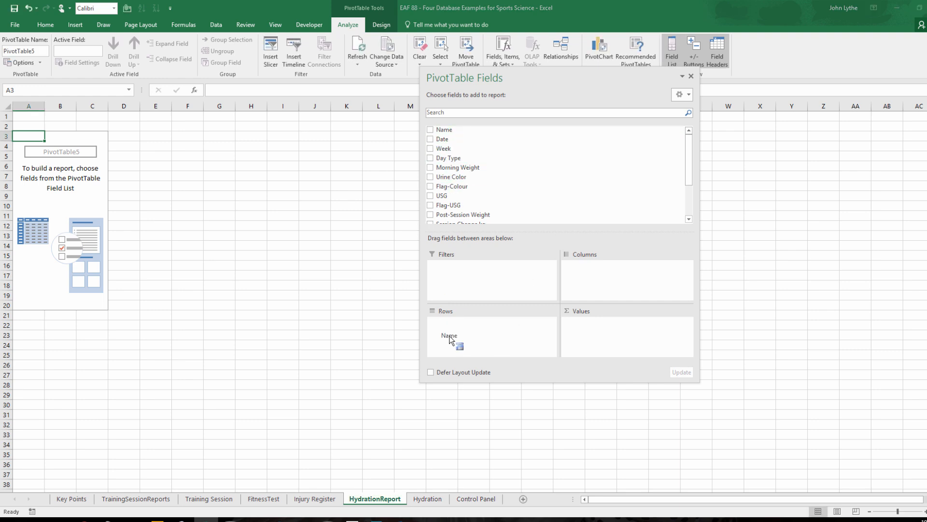
{"action": "left_click_drag", "start_coordinate": [488, 360], "coordinate": [488, 361]}
{"action": "left_click_drag", "start_coordinate": [604, 84], "coordinate": [352, 74]}
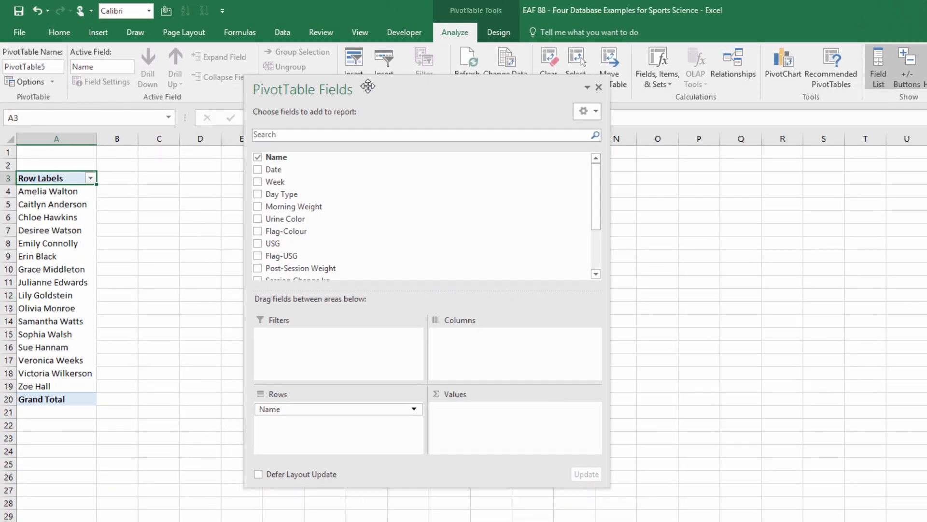
Add Morning Weight, Urine Color, Session Change % and Flags to the PivotTable as value fields.
{"action": "left_click", "coordinate": [213, 171]}
{"action": "left_click_drag", "start_coordinate": [319, 221], "coordinate": [495, 420]}
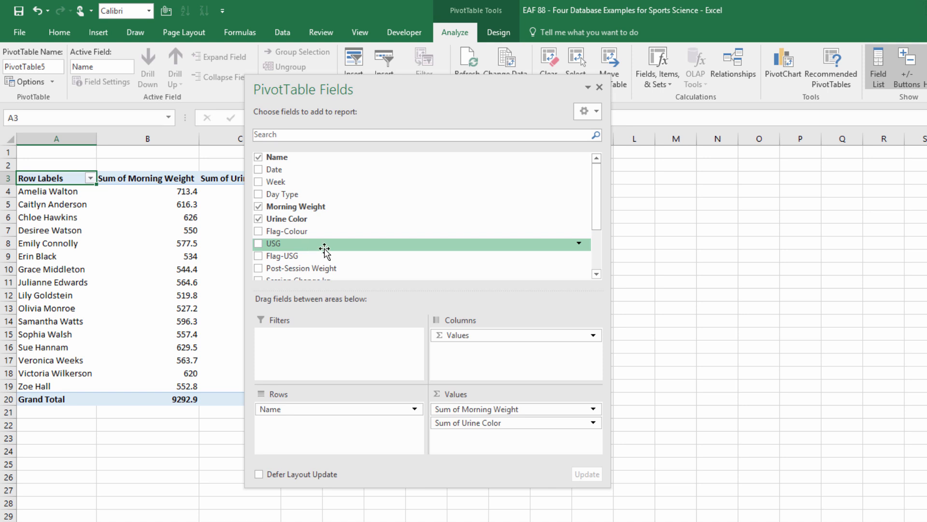
{"action": "scroll", "coordinate": [570, 212], "scroll_direction": "down", "scroll_amount": 2}
{"action": "left_click_drag", "start_coordinate": [308, 249], "coordinate": [504, 436]}
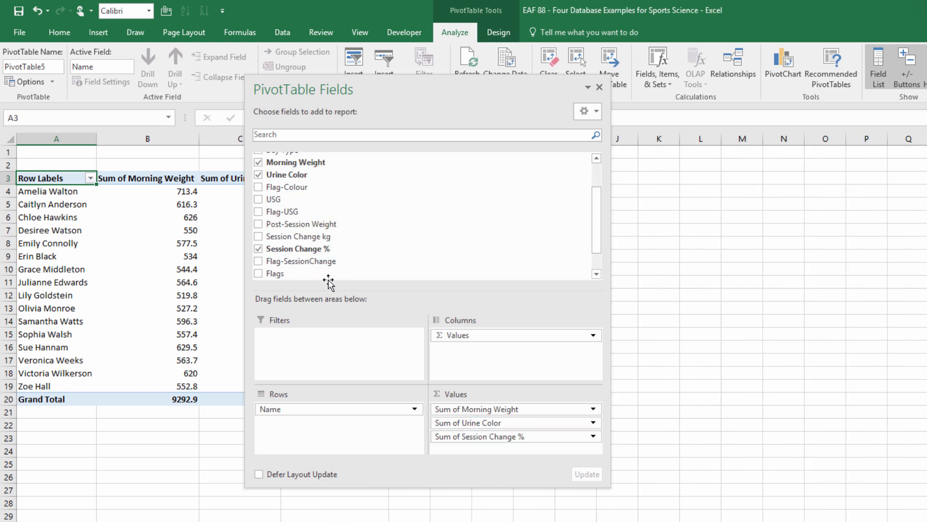
{"action": "scroll", "coordinate": [603, 232], "scroll_direction": "down", "scroll_amount": 2}
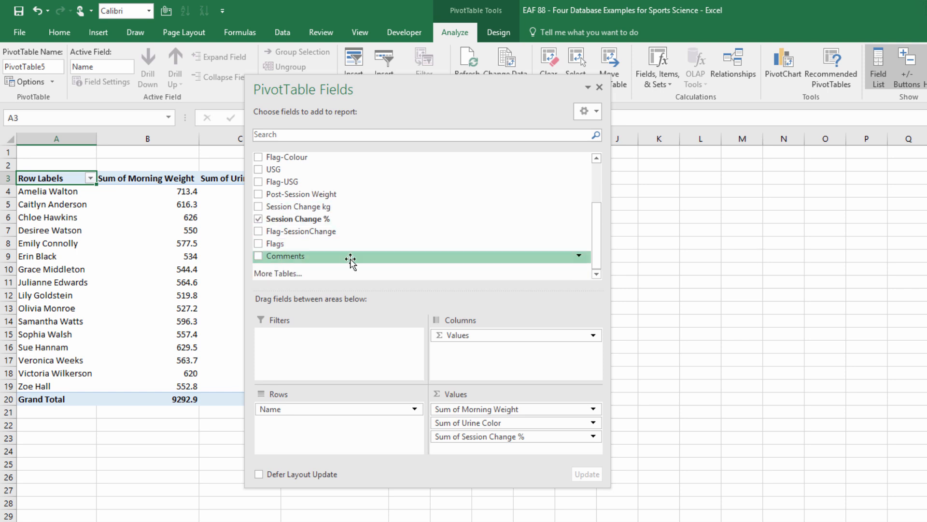
{"action": "left_click_drag", "start_coordinate": [332, 243], "coordinate": [466, 449]}
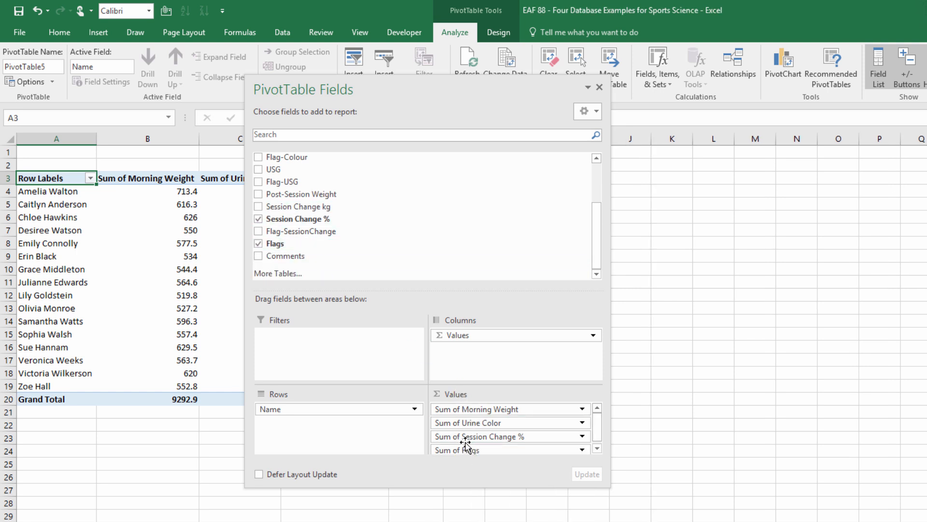
Close the PivotTable field list and enter the bold title HYDRATION REPORT in cell A1.
{"action": "left_click", "coordinate": [600, 87]}
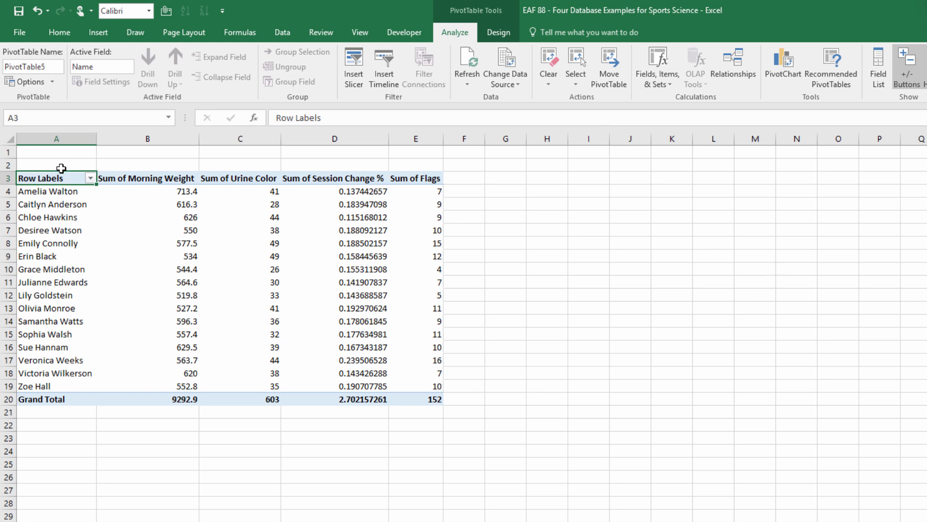
{"action": "left_click", "coordinate": [65, 153]}
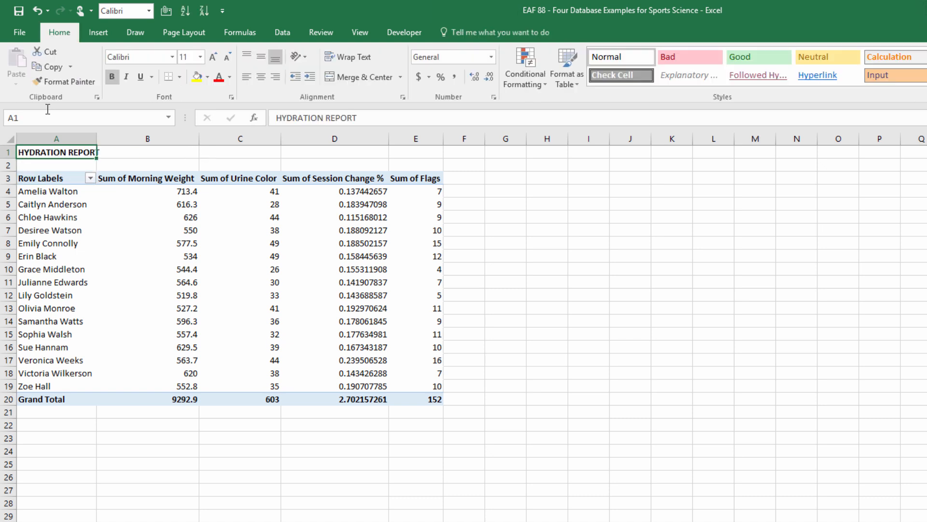
Summarize the Morning Weight values in the hydration PivotTable by Average.
{"action": "left_click", "coordinate": [169, 216]}
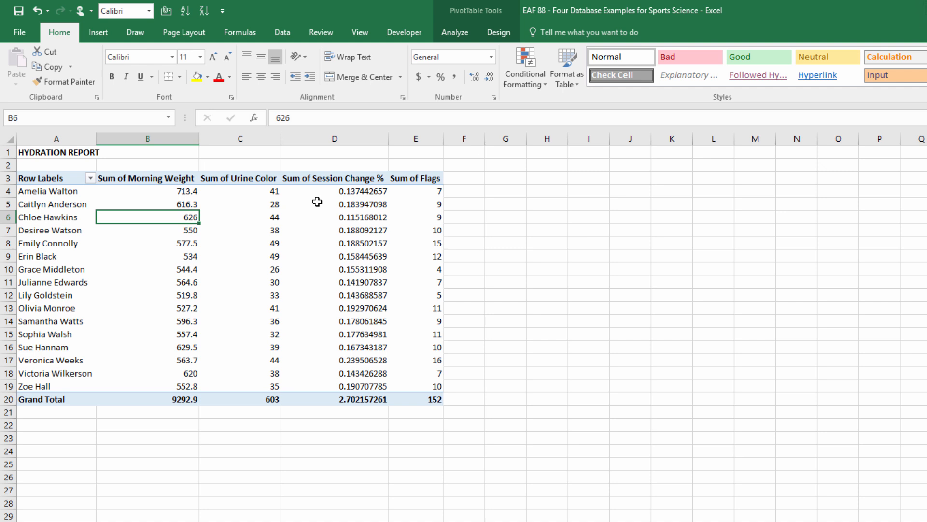
{"action": "mouse_move", "coordinate": [316, 202]}
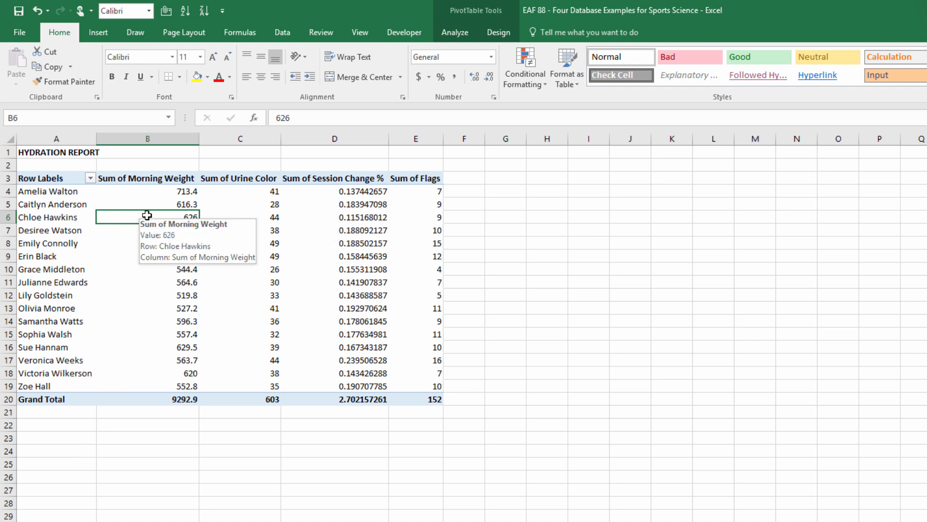
{"action": "right_click", "coordinate": [132, 218]}
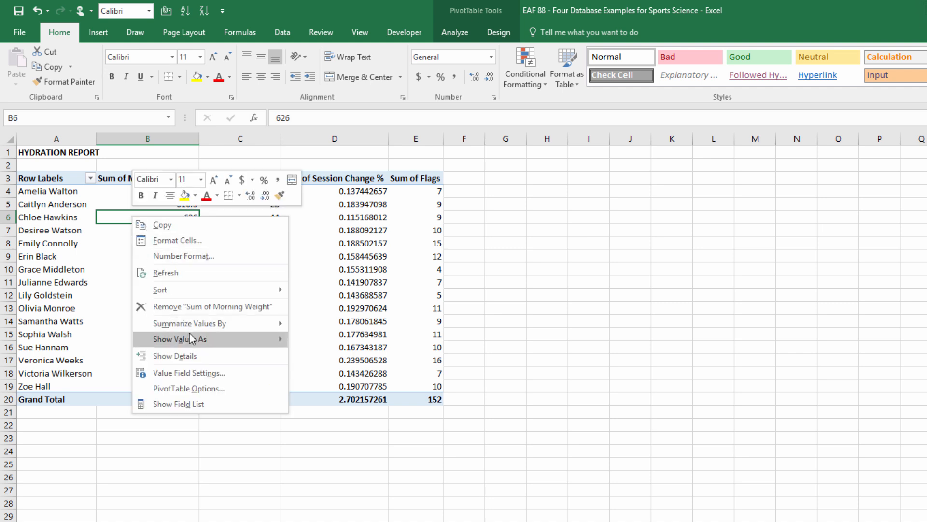
{"action": "mouse_move", "coordinate": [196, 326]}
{"action": "left_click", "coordinate": [320, 359]}
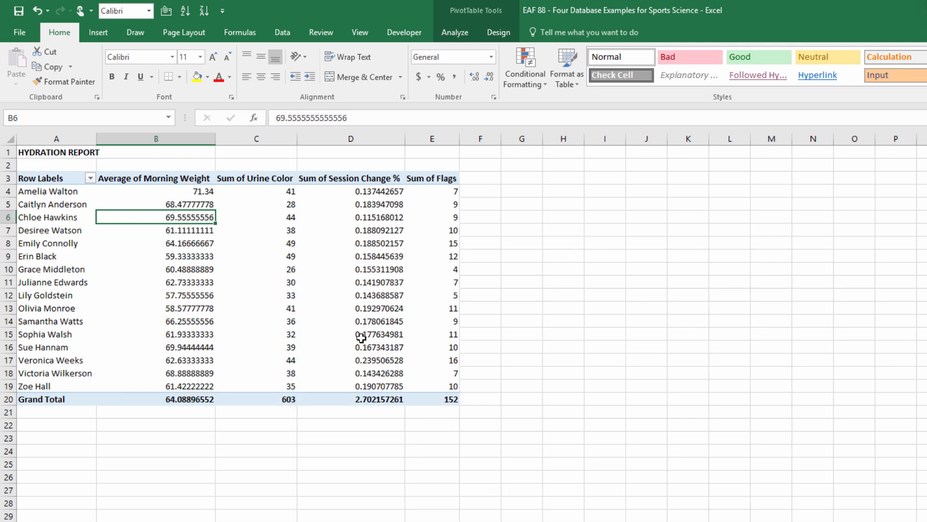
Format the Average of Morning Weight values as Number with 1 decimal place.
{"action": "right_click", "coordinate": [167, 221]}
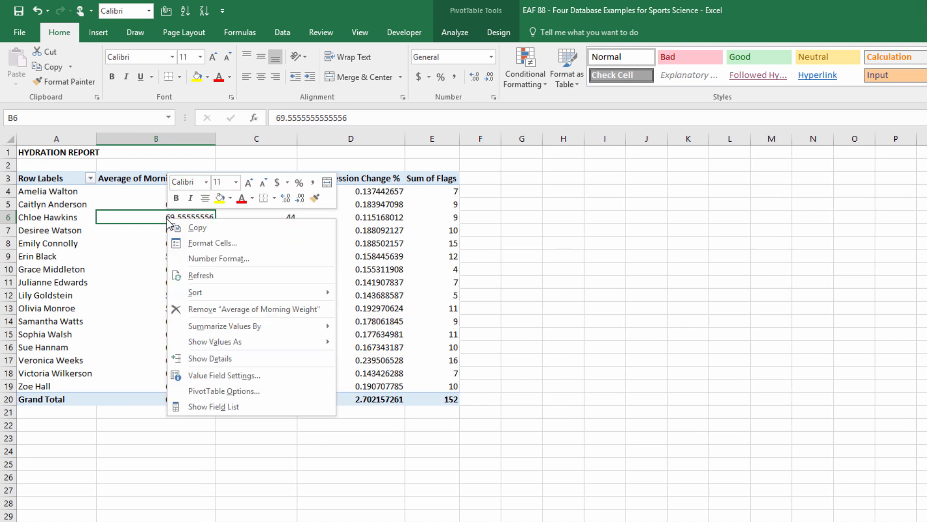
{"action": "left_click", "coordinate": [203, 259]}
{"action": "left_click", "coordinate": [77, 169]}
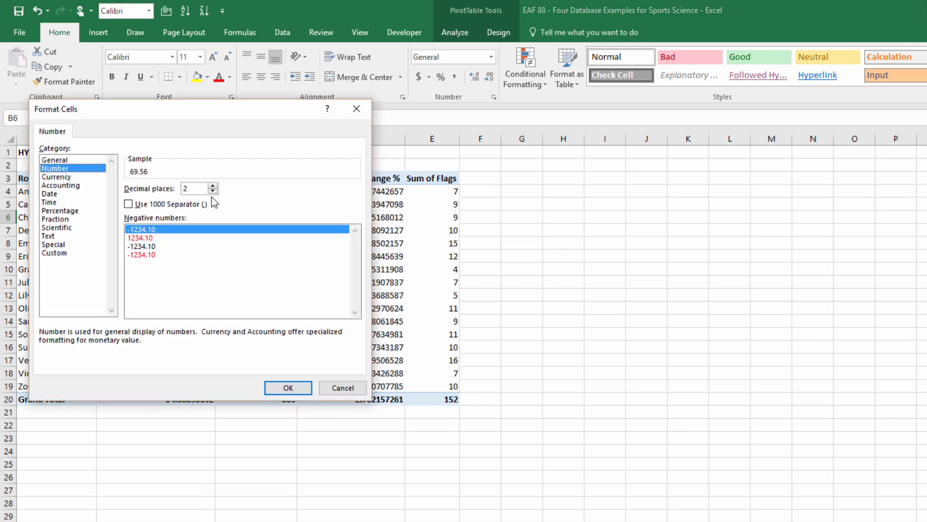
{"action": "left_click", "coordinate": [213, 191]}
{"action": "left_click", "coordinate": [288, 387]}
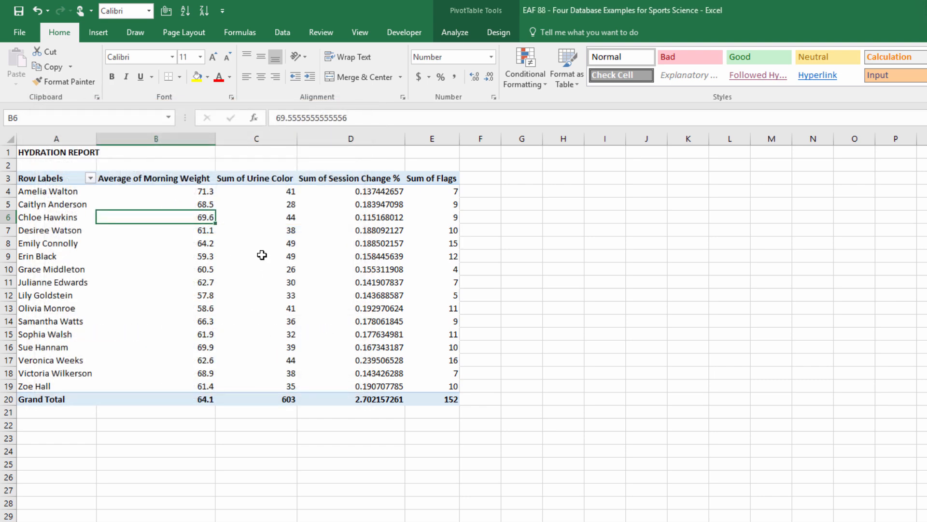
Summarize the Urine Color values by Average and format them as Number with 1 decimal place.
{"action": "left_click", "coordinate": [263, 216]}
{"action": "right_click", "coordinate": [263, 217]}
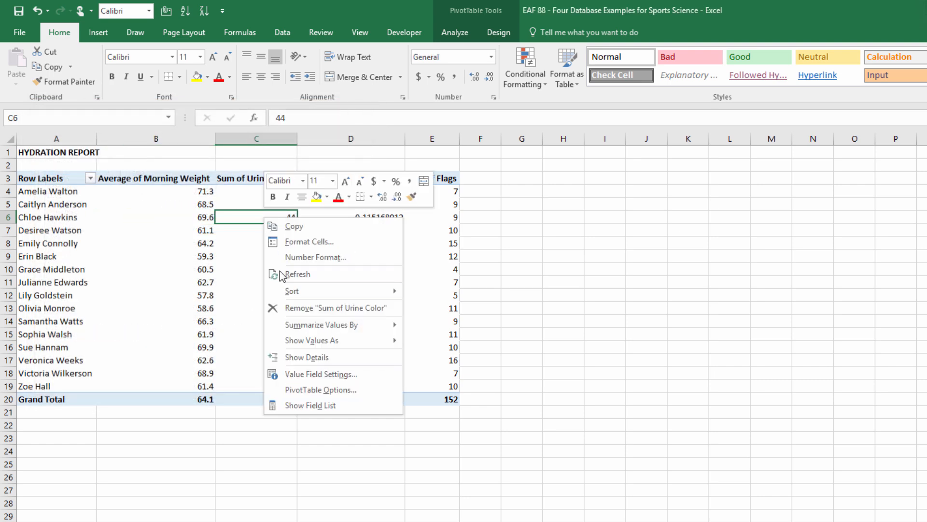
{"action": "mouse_move", "coordinate": [300, 325]}
{"action": "left_click", "coordinate": [443, 360]}
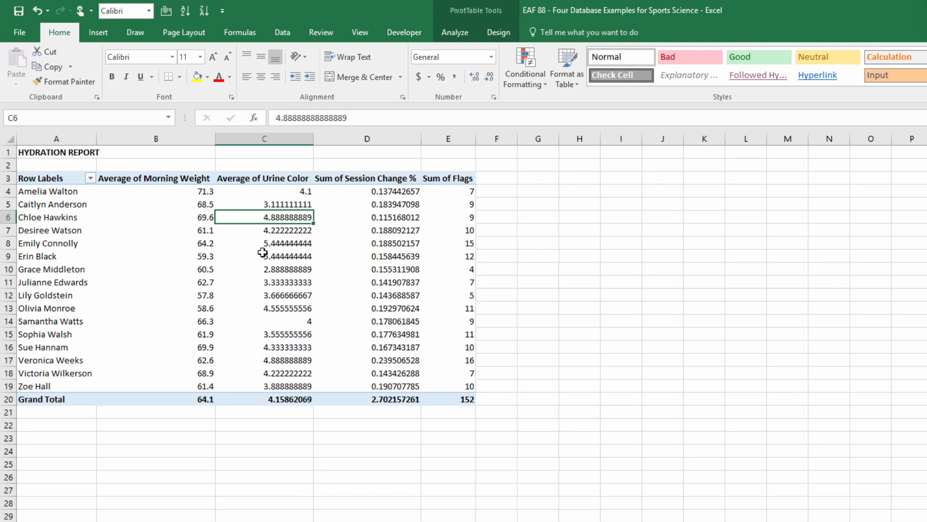
{"action": "right_click", "coordinate": [255, 218]}
{"action": "left_click", "coordinate": [306, 258]}
{"action": "left_click", "coordinate": [165, 162]}
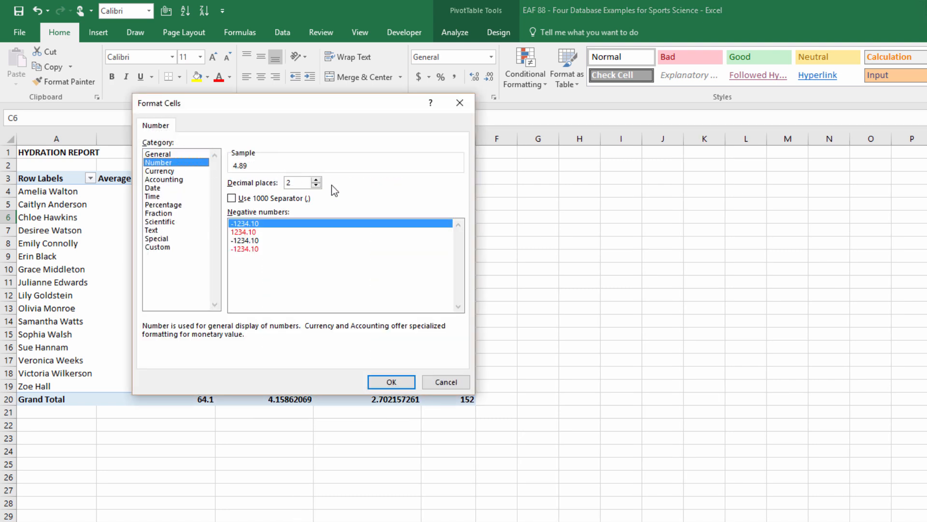
{"action": "left_click", "coordinate": [317, 185]}
{"action": "left_click", "coordinate": [390, 382]}
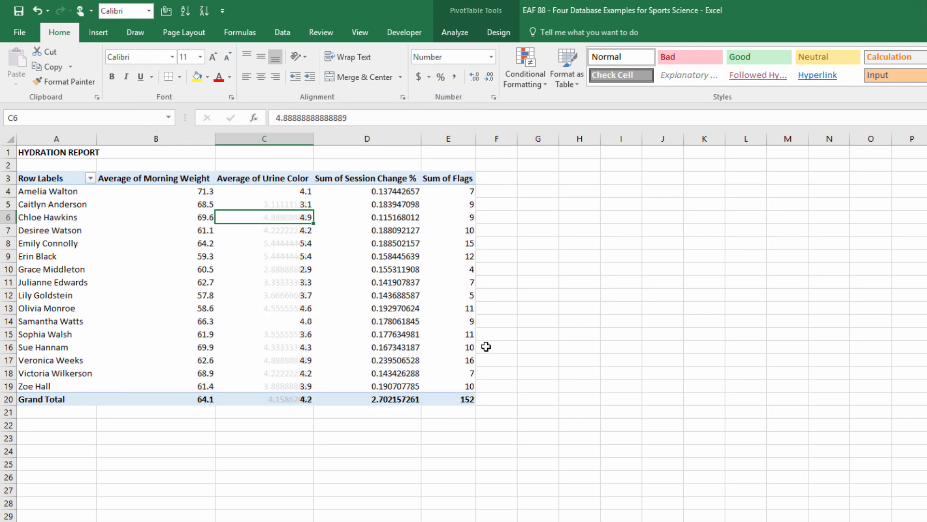
Summarize the Session Change % values by Average and format them as Percentage with 1 decimal place.
{"action": "left_click", "coordinate": [367, 219]}
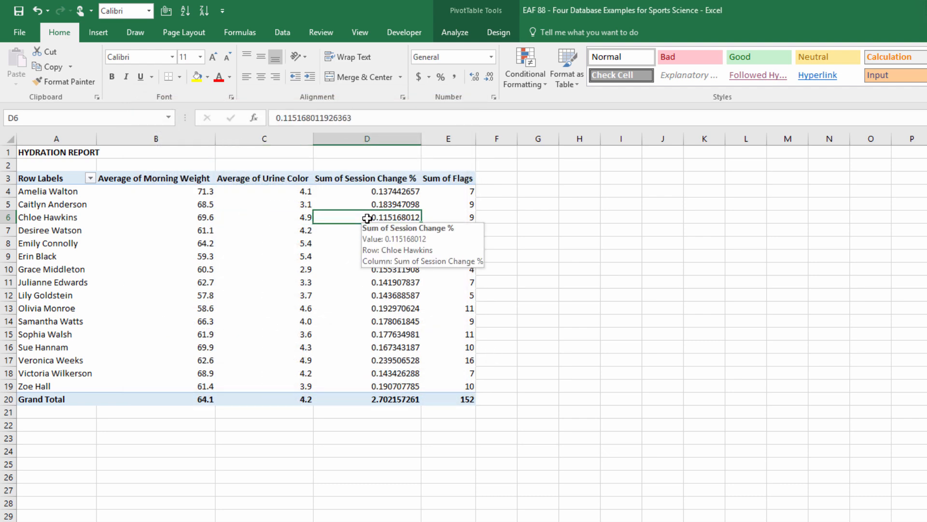
{"action": "right_click", "coordinate": [367, 219]}
{"action": "mouse_move", "coordinate": [454, 326]}
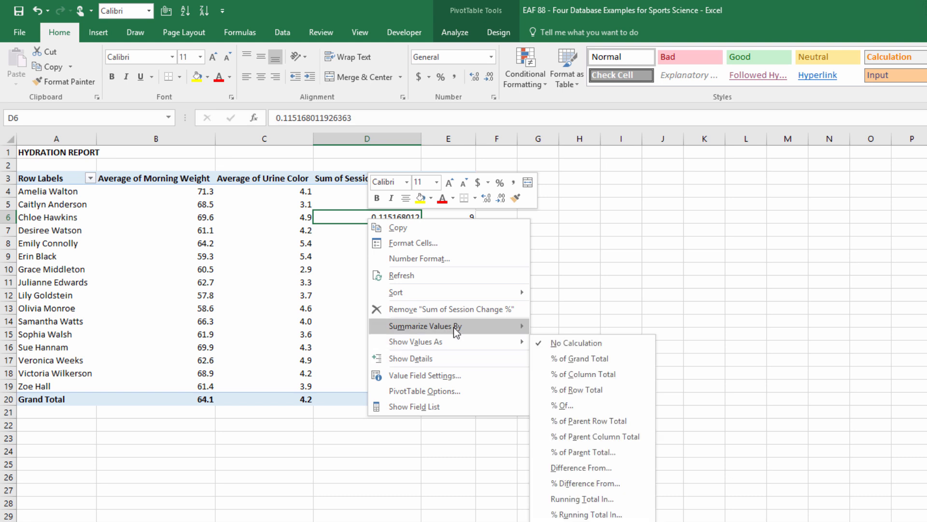
{"action": "left_click", "coordinate": [569, 354]}
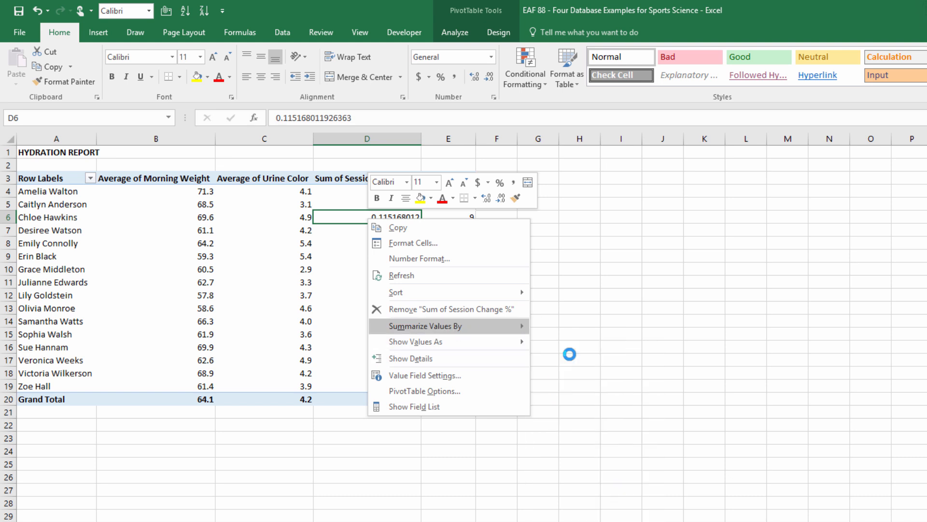
{"action": "right_click", "coordinate": [361, 214]}
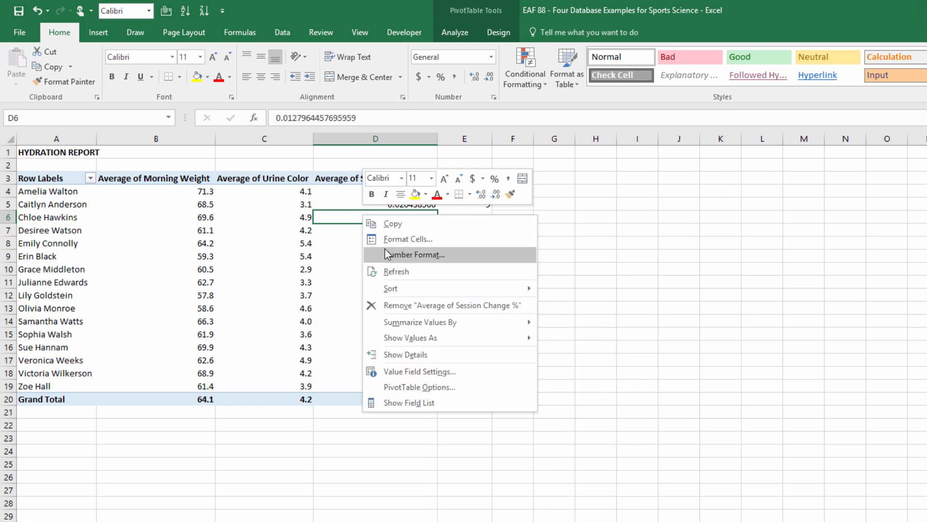
{"action": "left_click", "coordinate": [381, 255]}
{"action": "left_click", "coordinate": [255, 199]}
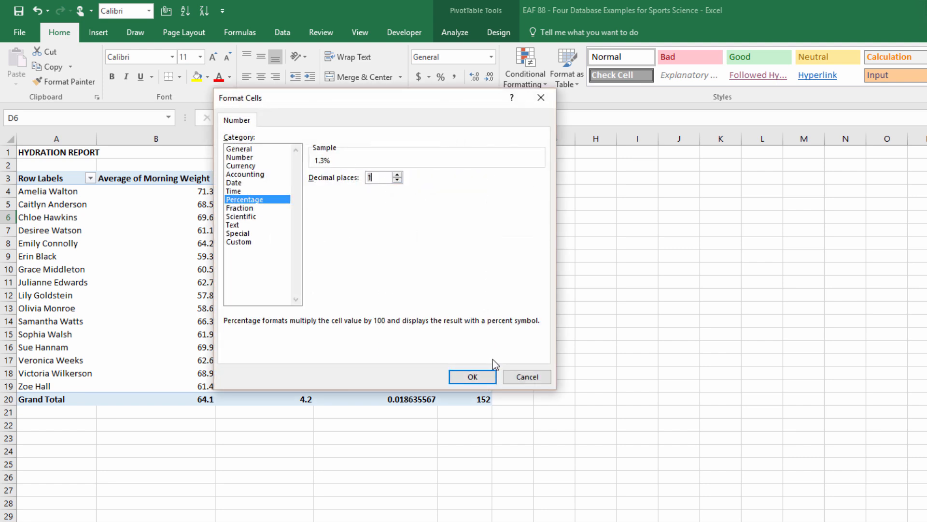
{"action": "left_click", "coordinate": [471, 376]}
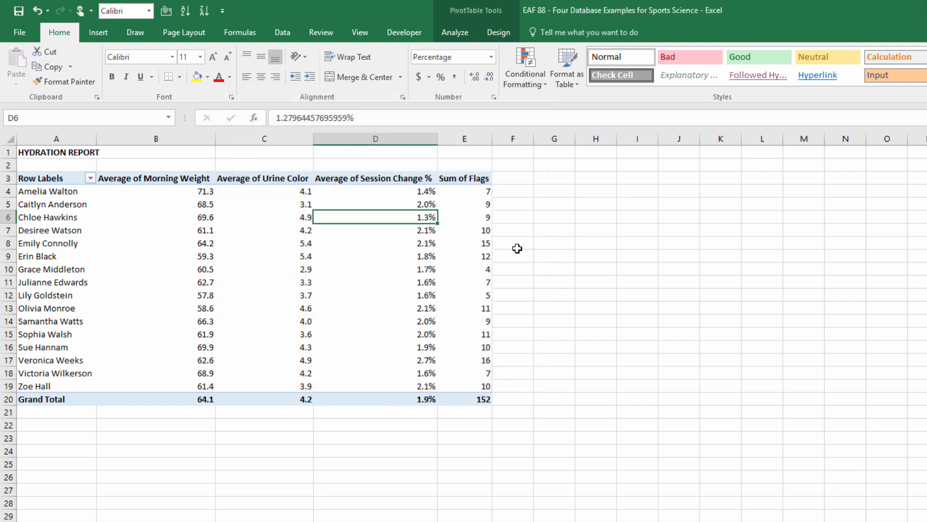
Add Flags to the PivotTable values a second time, placed before the existing Sum of Flags, and close the field list.
{"action": "left_click", "coordinate": [463, 218]}
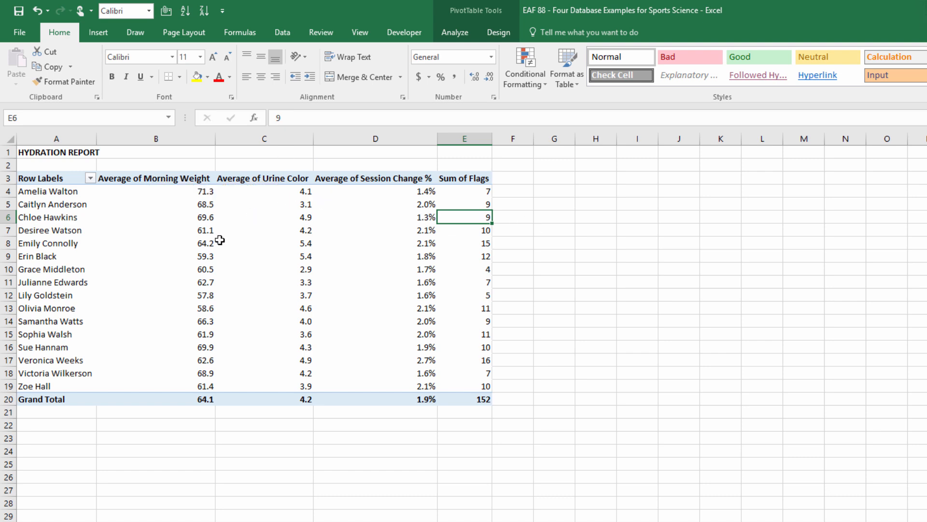
{"action": "left_click", "coordinate": [301, 243]}
{"action": "left_click", "coordinate": [456, 32]}
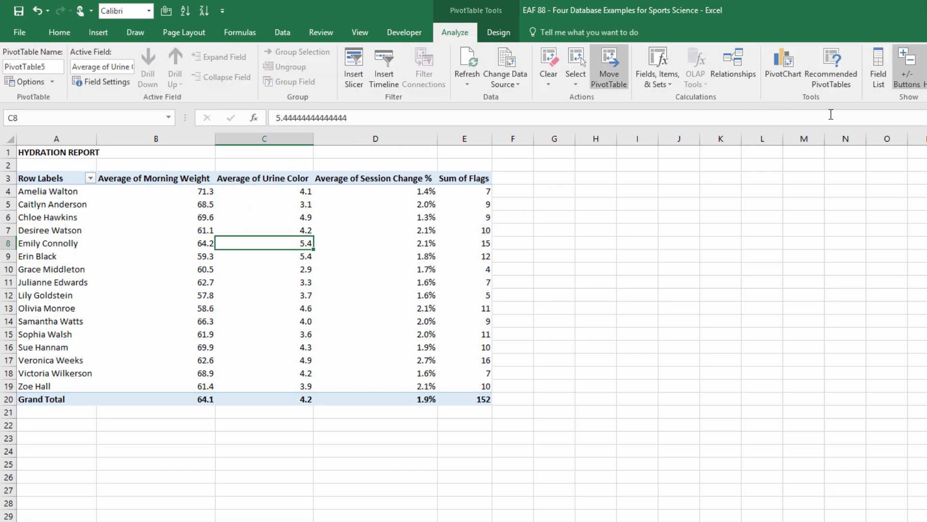
{"action": "left_click", "coordinate": [877, 67]}
{"action": "left_click_drag", "start_coordinate": [278, 244], "coordinate": [455, 437]}
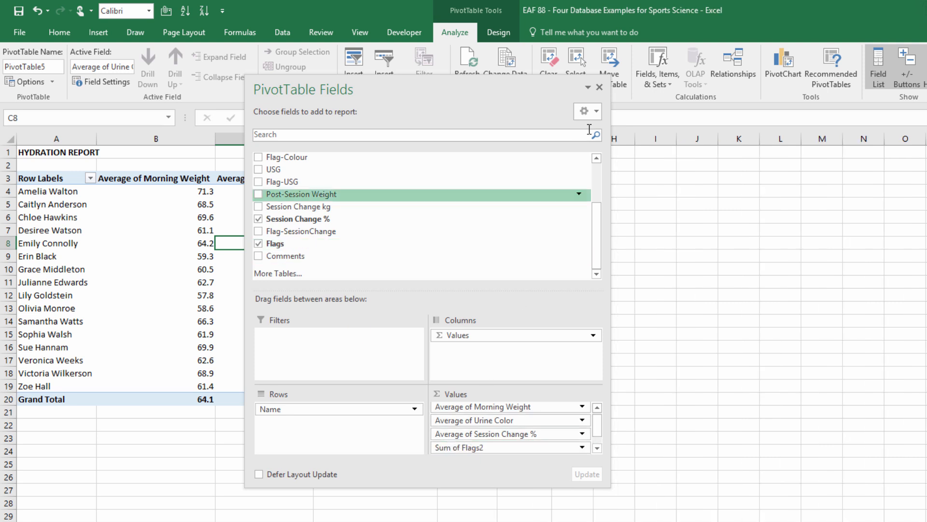
{"action": "left_click", "coordinate": [599, 87]}
Rename the Sum of Flags2 header in cell E3 as Avg Flags.
{"action": "left_click", "coordinate": [455, 179]}
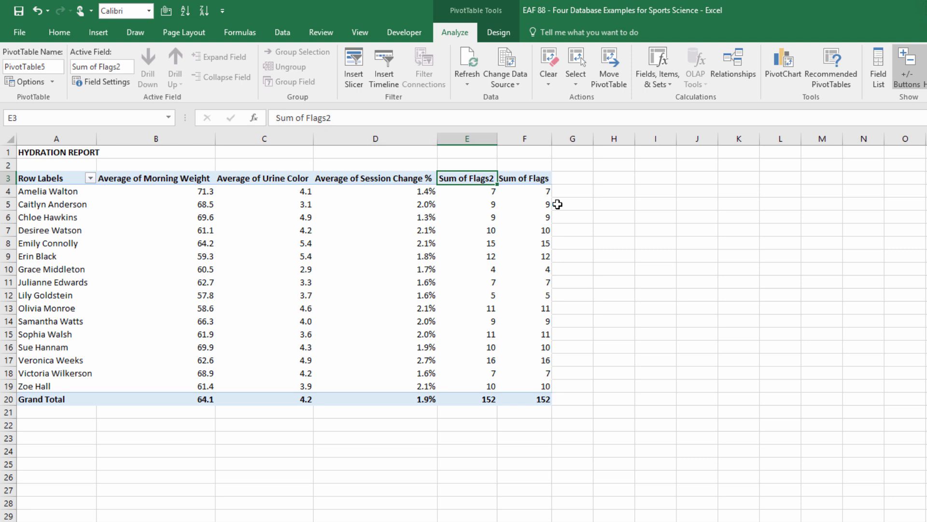
{"action": "type", "text": "Avg F"}
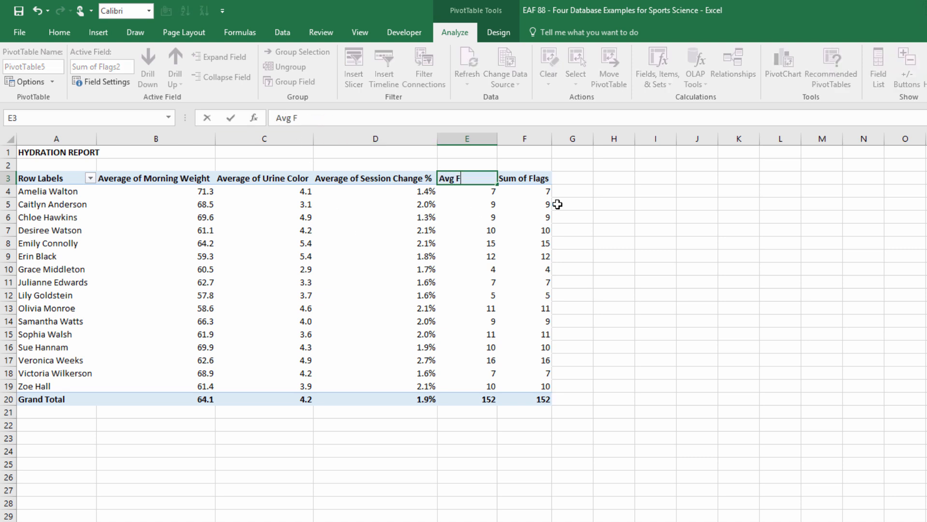
{"action": "type", "text": "lags"}
{"action": "key", "text": "Return"}
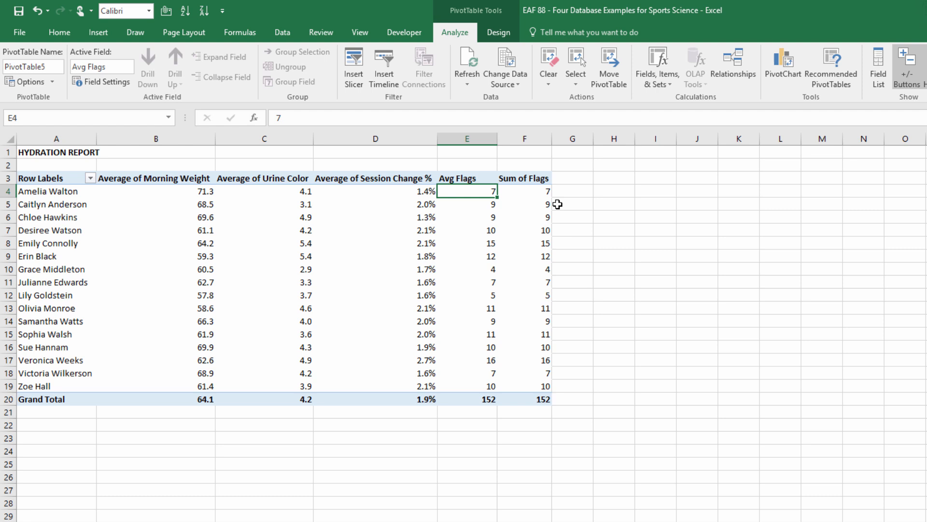
Rename the Sum of Flags header in cell F3 as Sum Flags.
{"action": "left_click", "coordinate": [525, 179]}
{"action": "type", "text": "Sum F"}
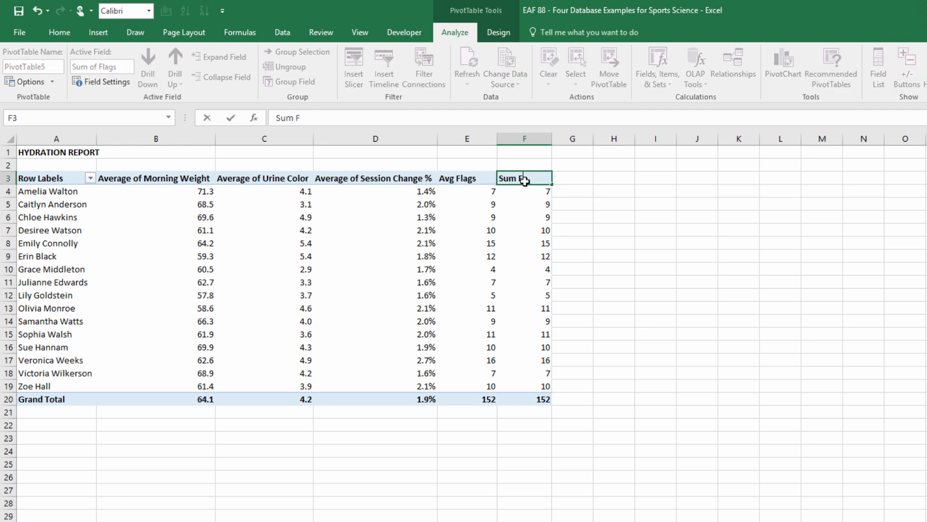
{"action": "key", "text": "Return"}
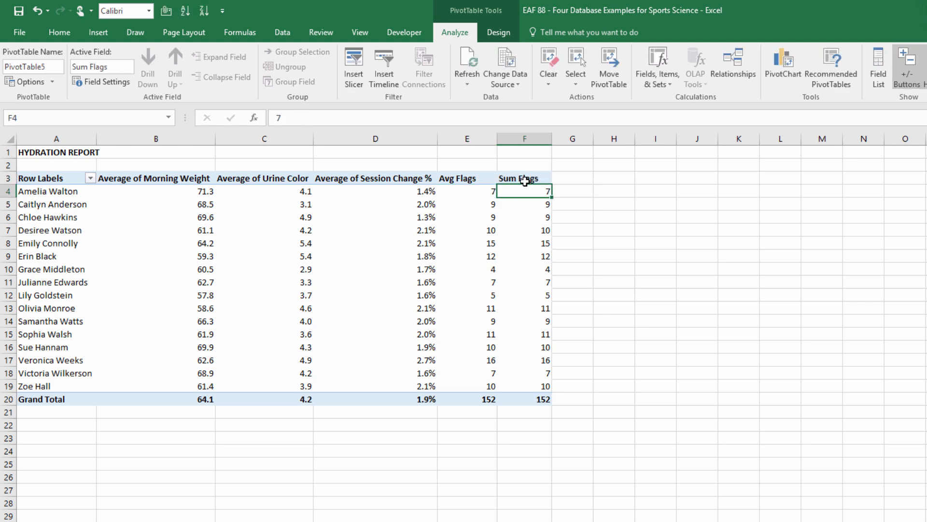
Summarize the flags values in column E by Average and format them as Number with 1 decimal place.
{"action": "left_click", "coordinate": [453, 194]}
{"action": "right_click", "coordinate": [454, 194]}
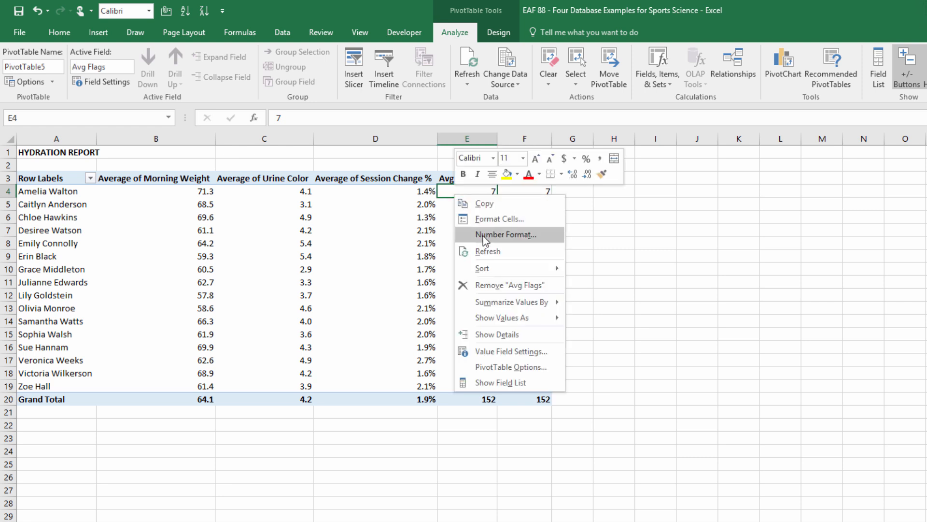
{"action": "mouse_move", "coordinate": [525, 306]}
{"action": "left_click", "coordinate": [602, 334]}
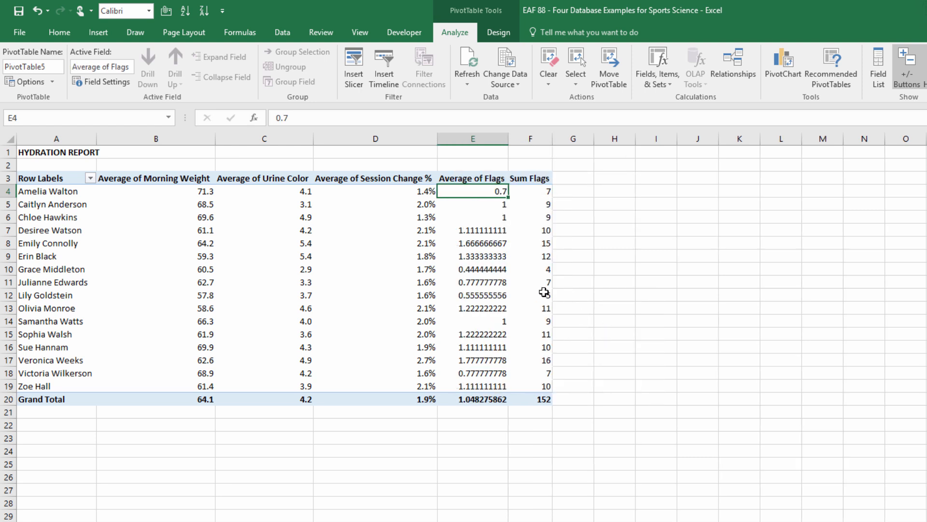
{"action": "right_click", "coordinate": [468, 194]}
{"action": "left_click", "coordinate": [497, 231]}
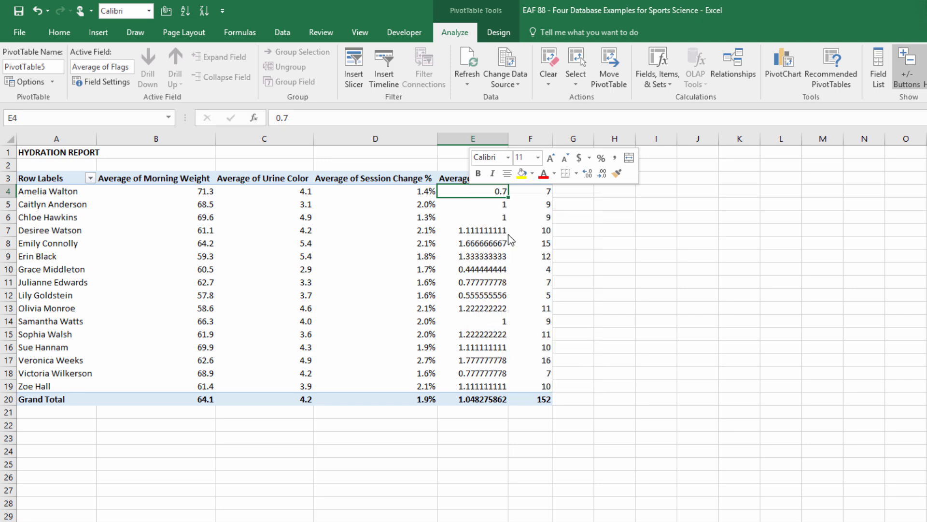
{"action": "left_click", "coordinate": [369, 143]}
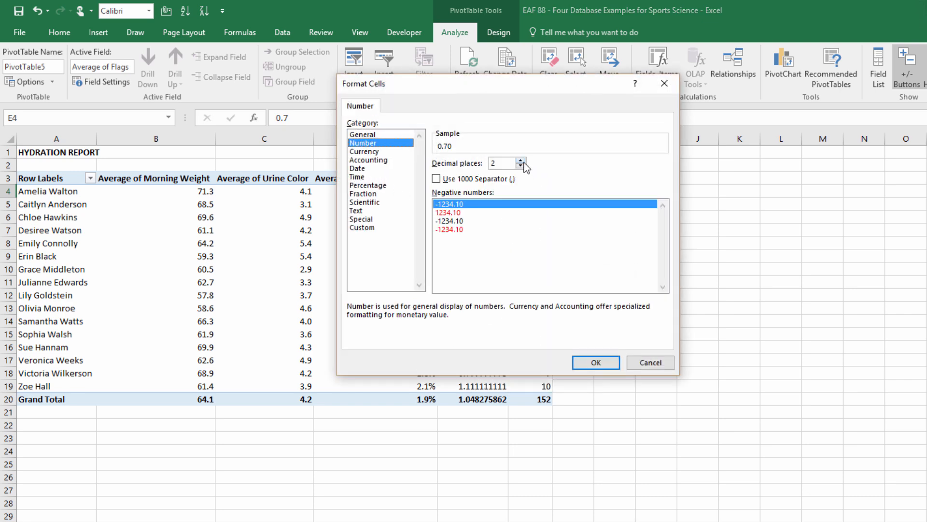
{"action": "left_click", "coordinate": [521, 166]}
{"action": "left_click", "coordinate": [595, 362]}
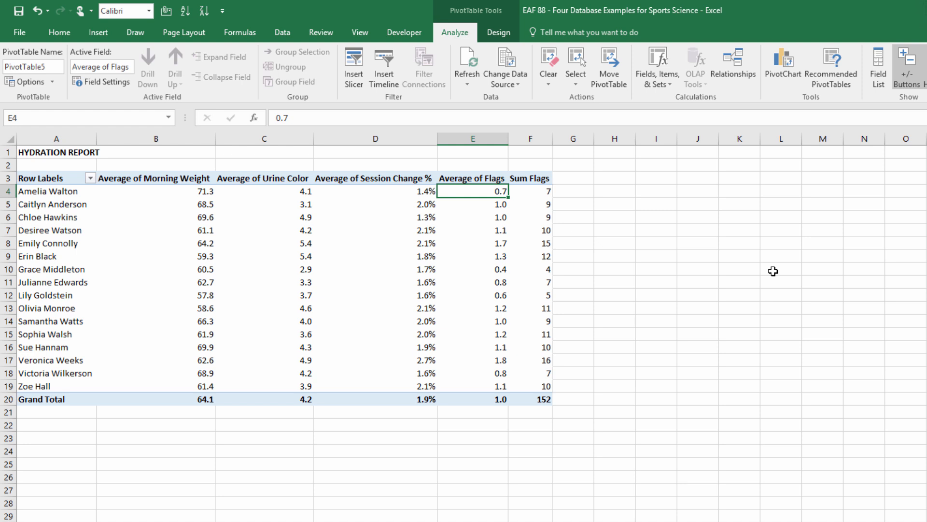
Insert a Week slicer, move it beside the top of the PivotTable and shrink its height to about 3 cm.
{"action": "left_click", "coordinate": [48, 245]}
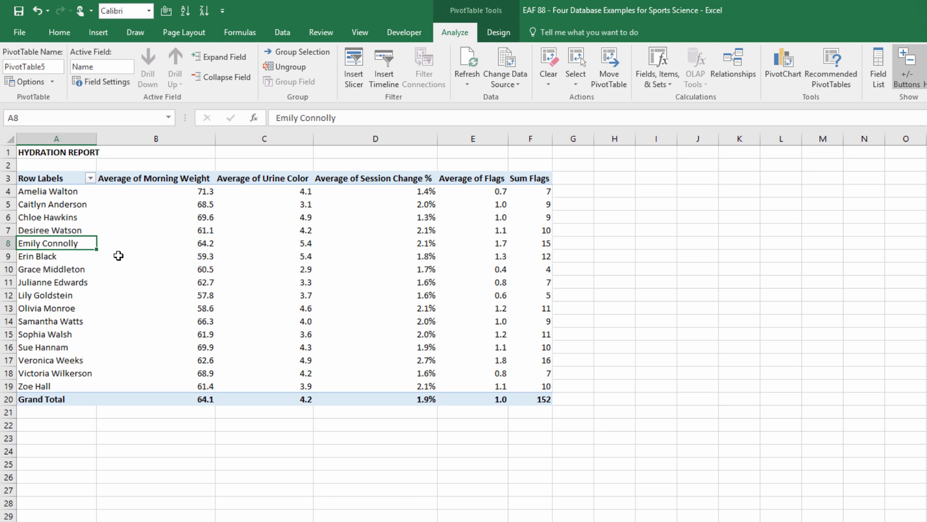
{"action": "left_click", "coordinate": [354, 67]}
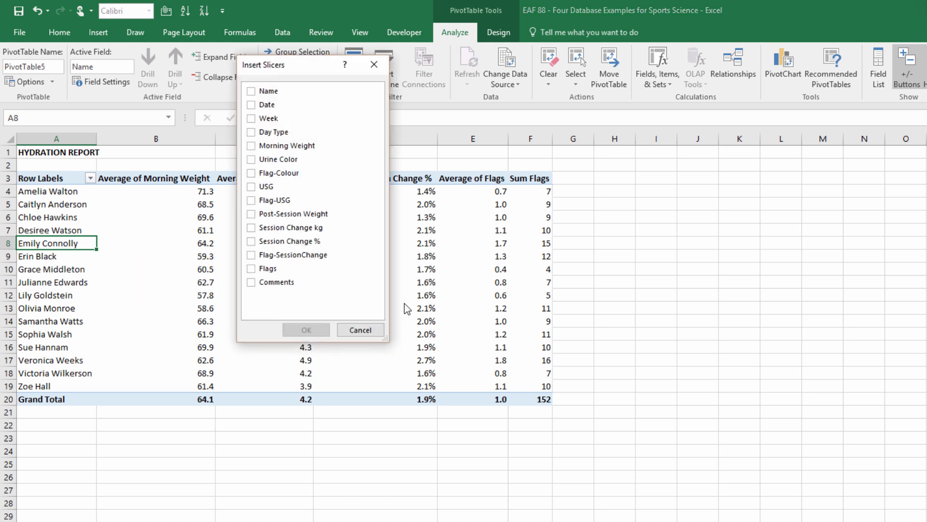
{"action": "left_click", "coordinate": [271, 119]}
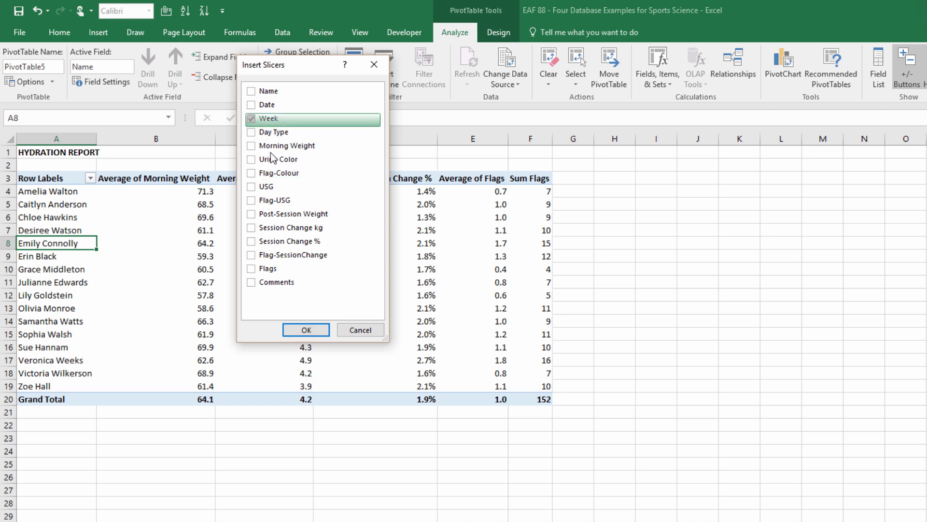
{"action": "left_click", "coordinate": [309, 328]}
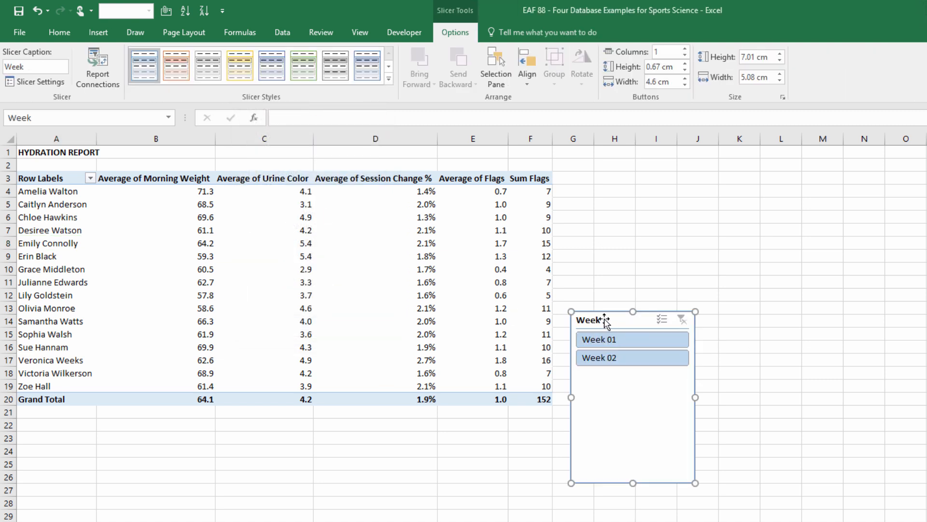
{"action": "left_click_drag", "start_coordinate": [605, 320], "coordinate": [608, 162]}
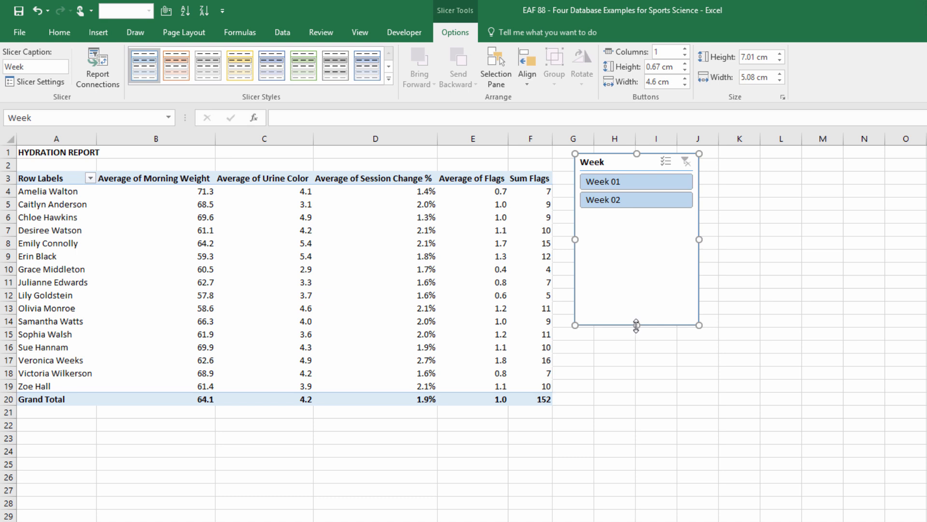
{"action": "left_click_drag", "start_coordinate": [637, 325], "coordinate": [642, 228]}
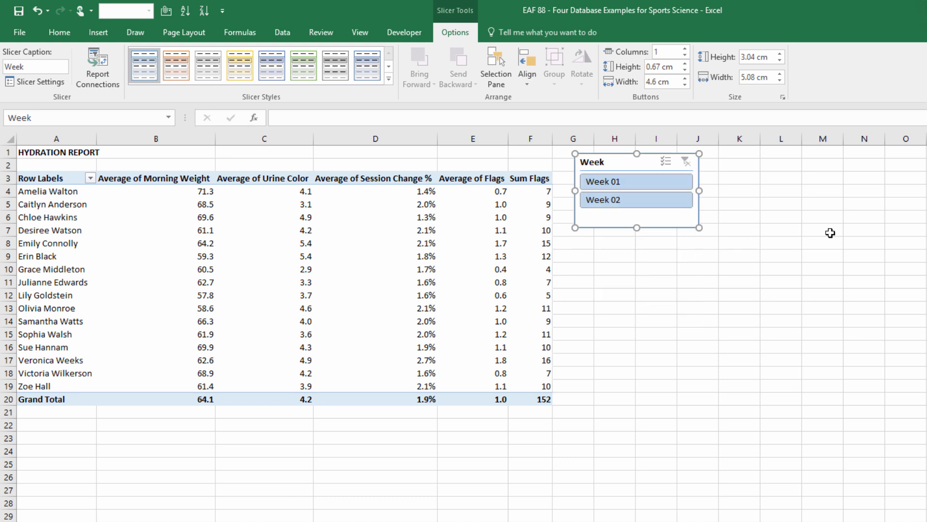
{"action": "left_click", "coordinate": [638, 271]}
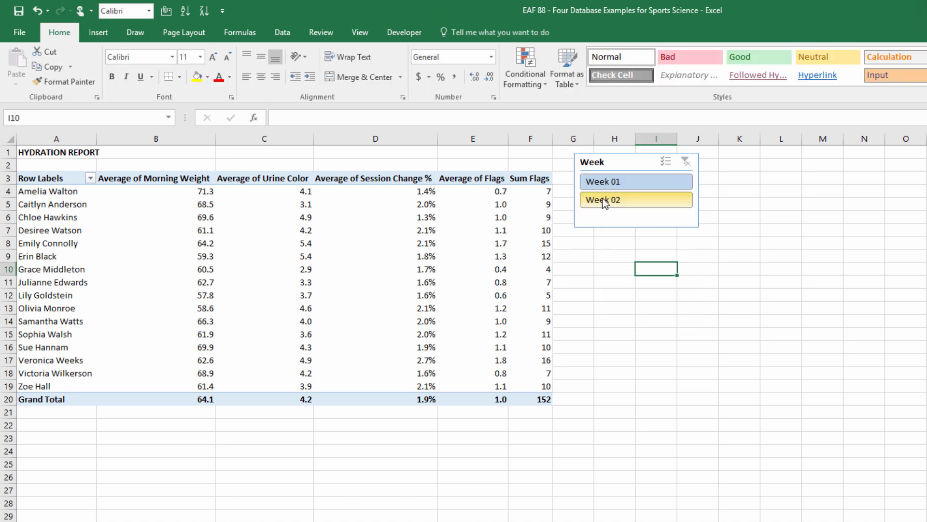
Switch the Week slicer between Week 02 and Week 01 to compare the weeks, leaving the report filtered to Week 01.
{"action": "left_click", "coordinate": [605, 204]}
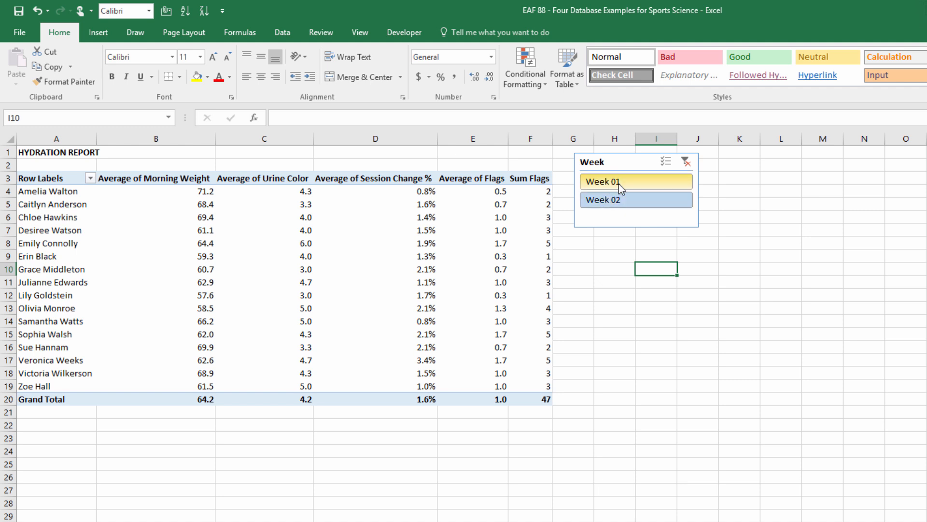
{"action": "left_click", "coordinate": [619, 183]}
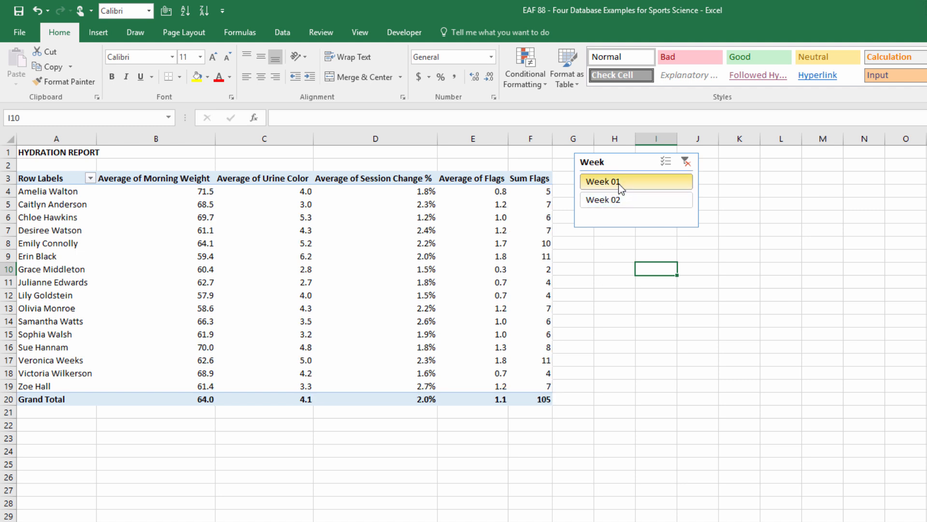
{"action": "left_click", "coordinate": [620, 196]}
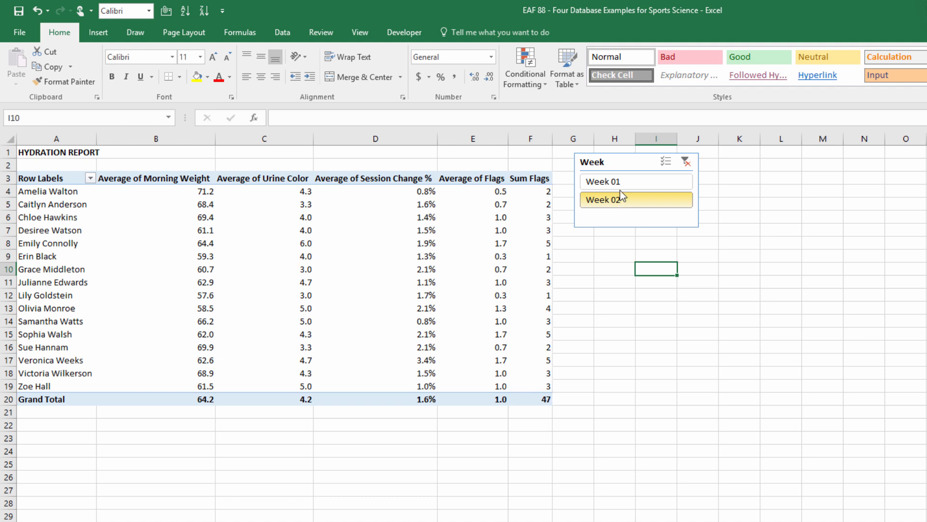
{"action": "left_click", "coordinate": [620, 186]}
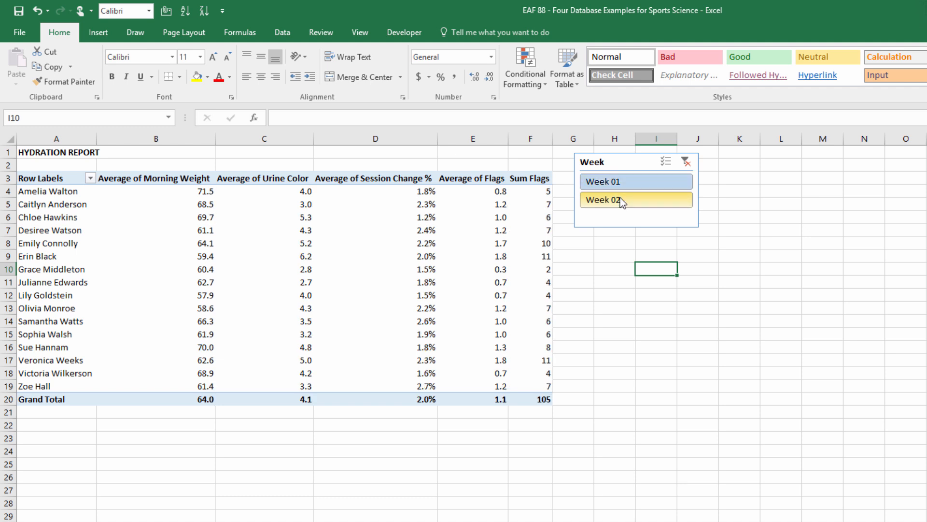
{"action": "left_click", "coordinate": [621, 201]}
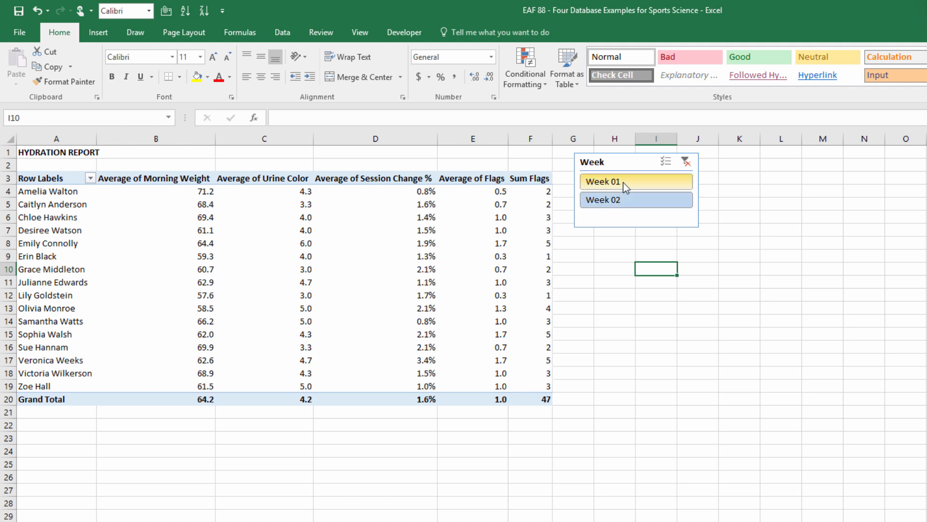
{"action": "left_click", "coordinate": [623, 182]}
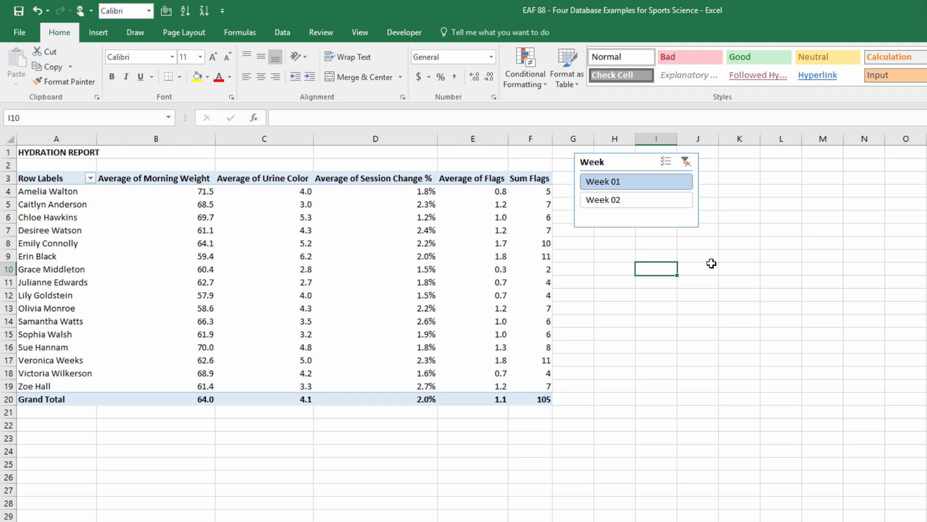
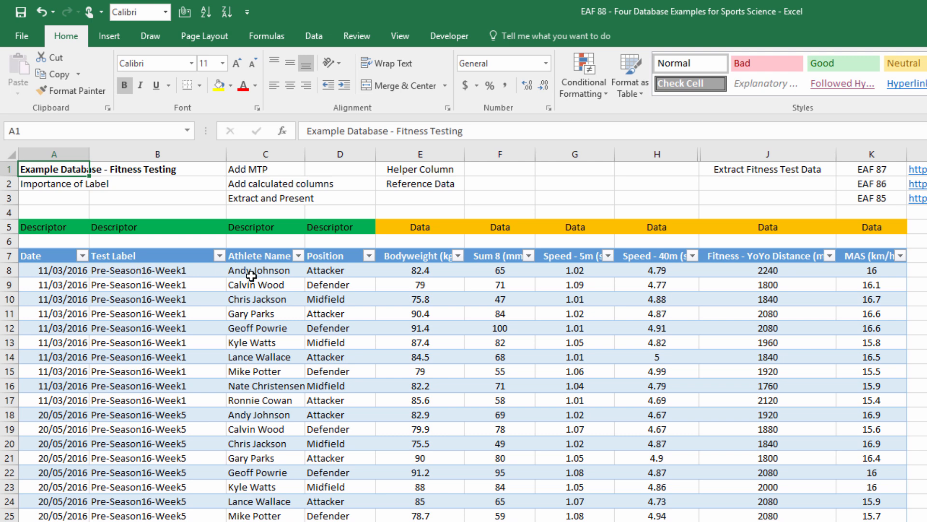
Insert a new table column before Speed - 5m (s) and name its header MTP (N).
{"action": "left_click", "coordinate": [355, 268]}
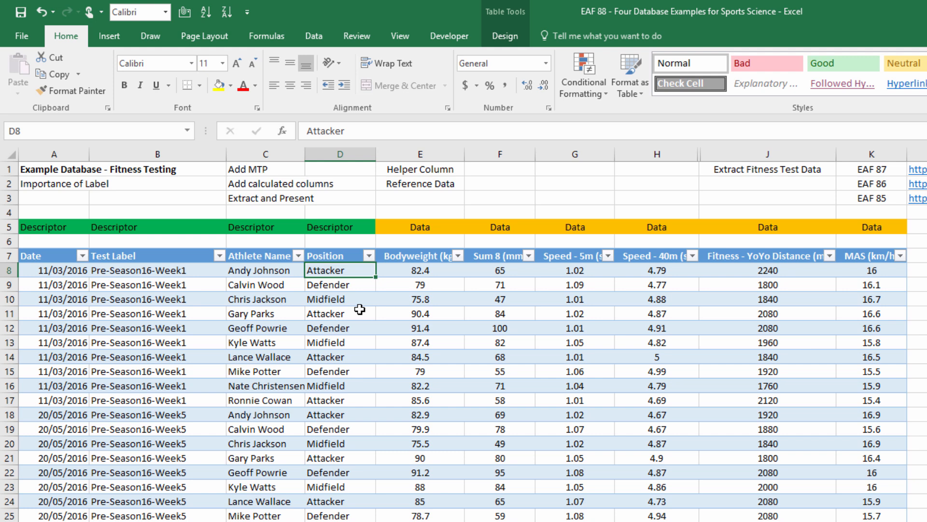
{"action": "left_click", "coordinate": [568, 156]}
{"action": "right_click", "coordinate": [568, 156]}
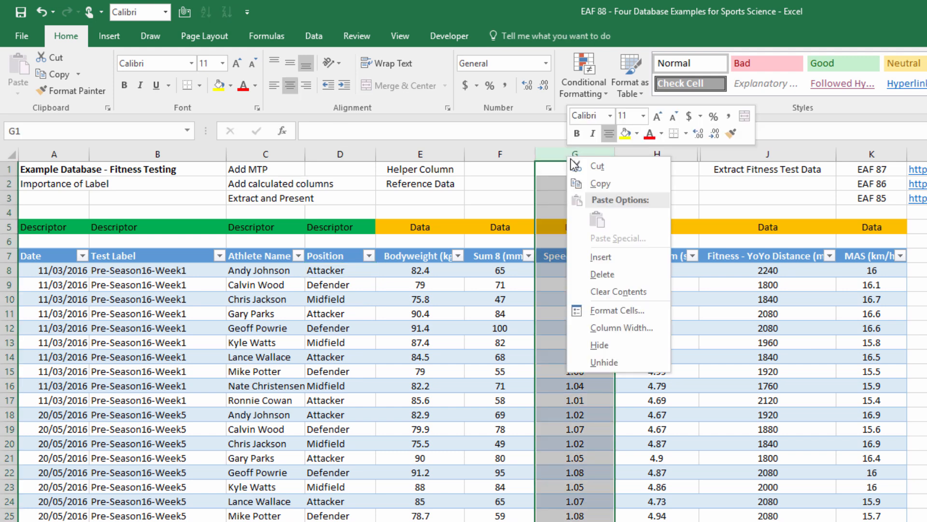
{"action": "left_click", "coordinate": [611, 259]}
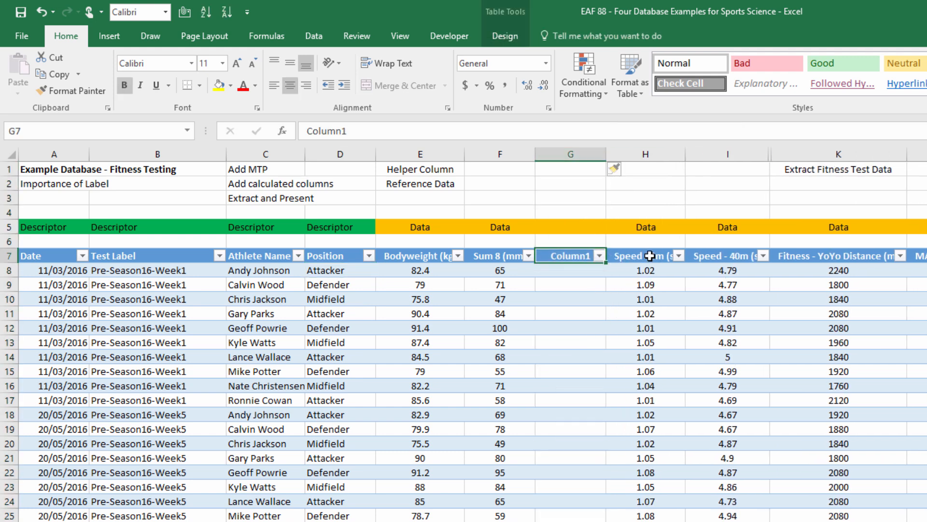
{"action": "type", "text": "MTP"}
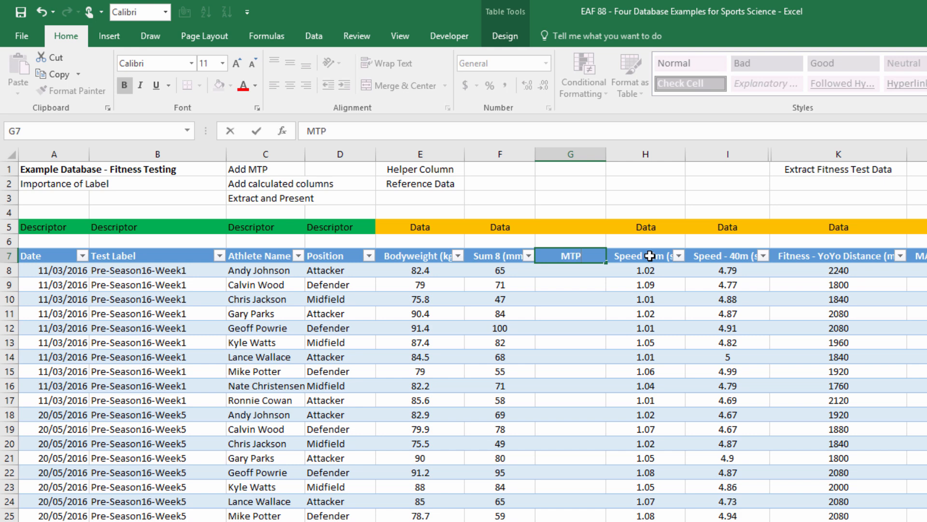
{"action": "type", "text": " (N)"}
{"action": "key", "text": "Return"}
Fill the MTP (N) column with random whole numbers using =RANDBETWEEN(1500,1900).
{"action": "type", "text": "=rand"}
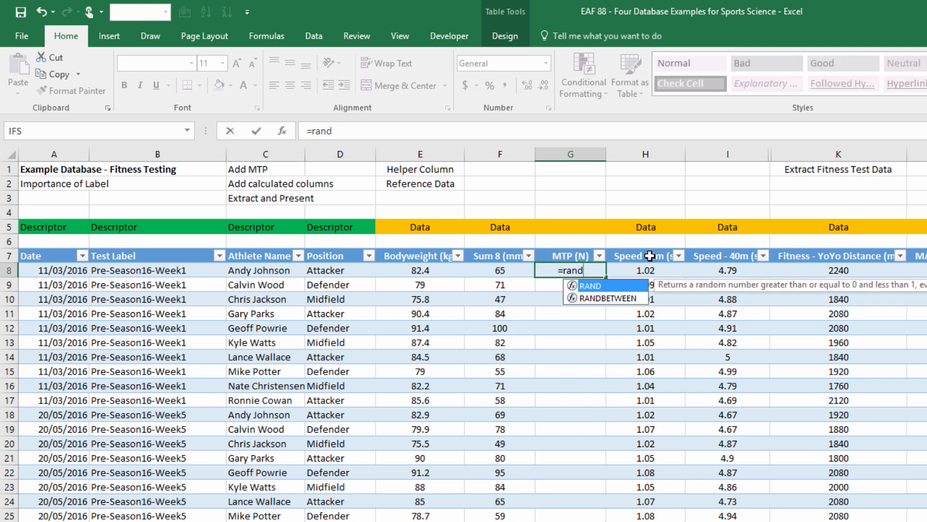
{"action": "key", "text": "Down"}
{"action": "key", "text": "Tab"}
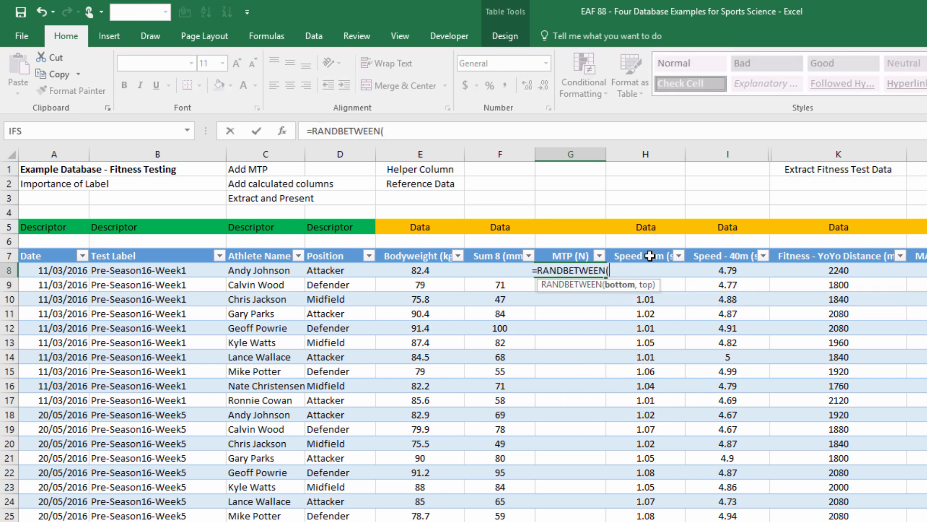
{"action": "type", "text": "15"}
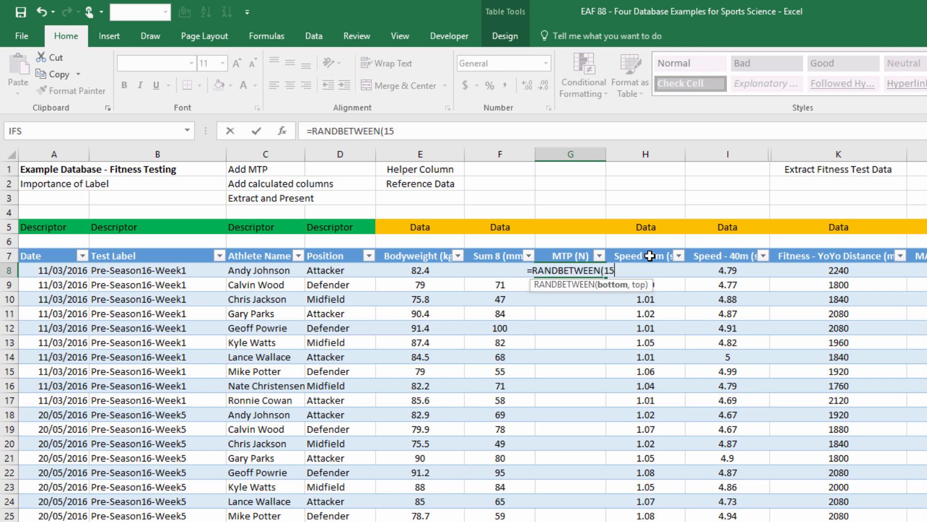
{"action": "type", "text": "00,1900)"}
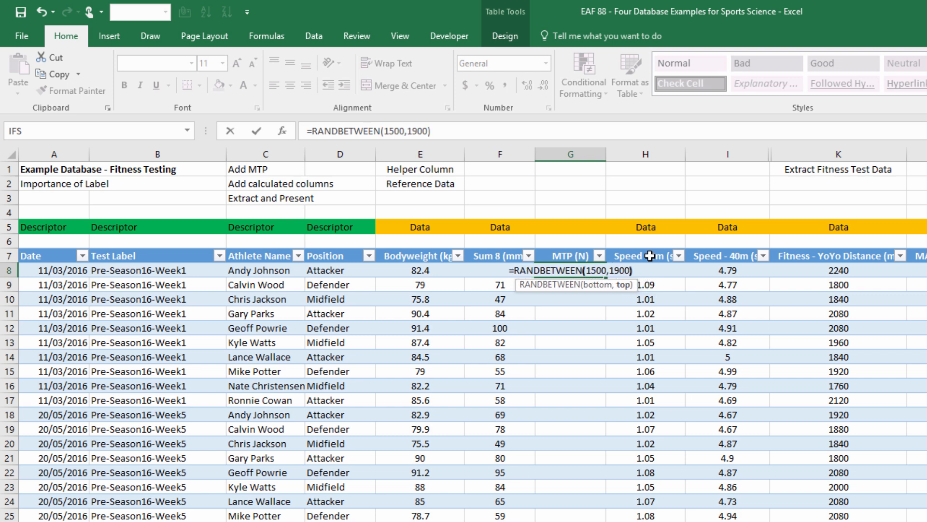
{"action": "key", "text": "Return"}
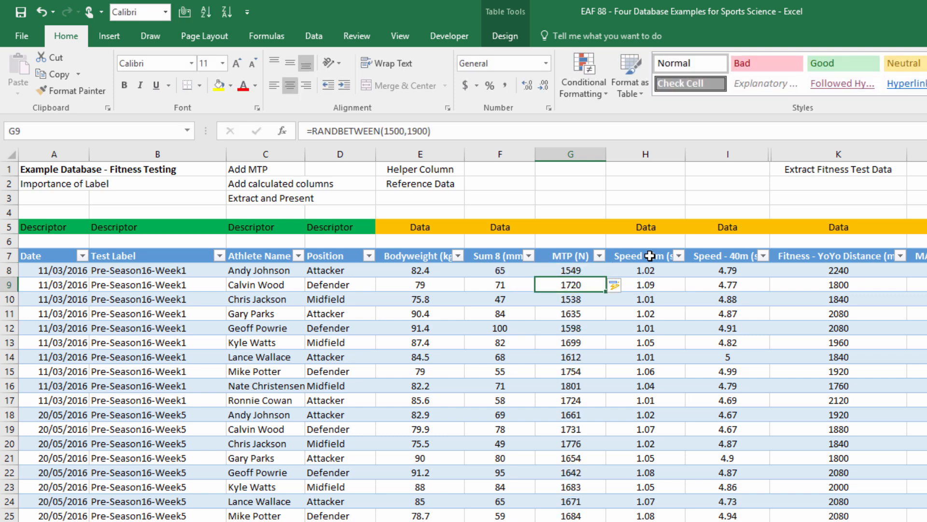
Replace the random formulas in the whole MTP (N) column with their static values.
{"action": "left_click", "coordinate": [563, 267]}
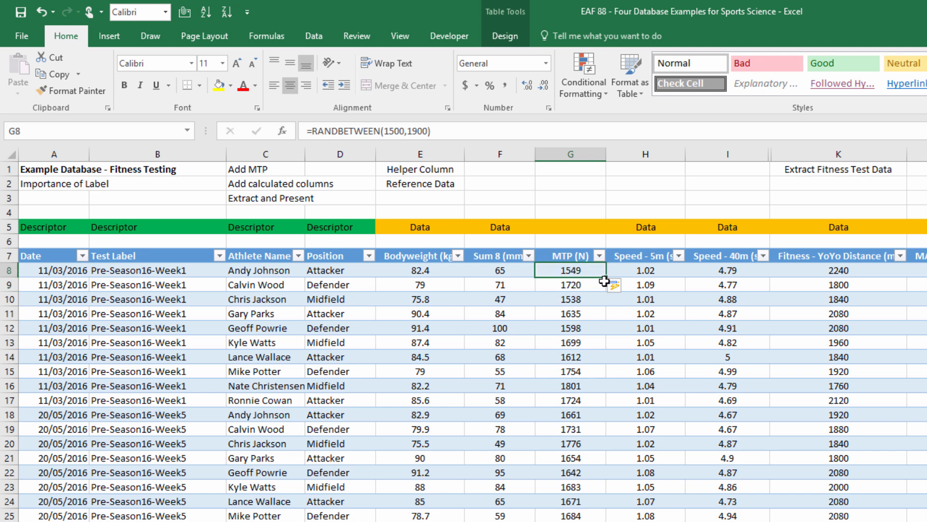
{"action": "key", "text": "ctrl+shift+Down"}
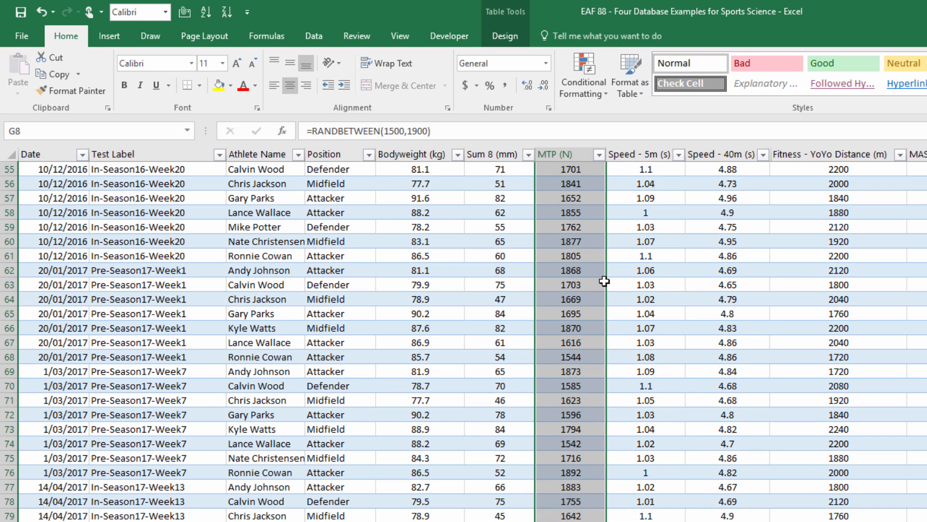
{"action": "key", "text": "ctrl+c"}
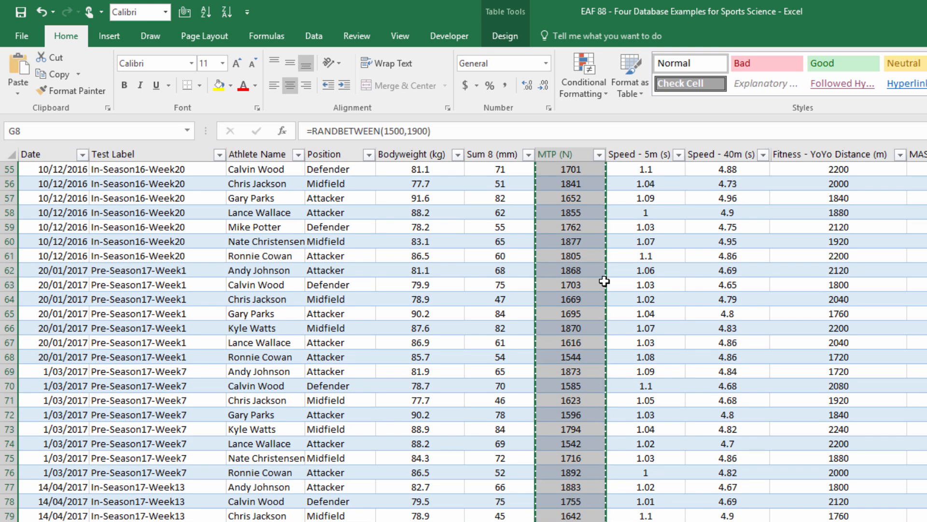
{"action": "left_click", "coordinate": [23, 92]}
{"action": "left_click", "coordinate": [13, 188]}
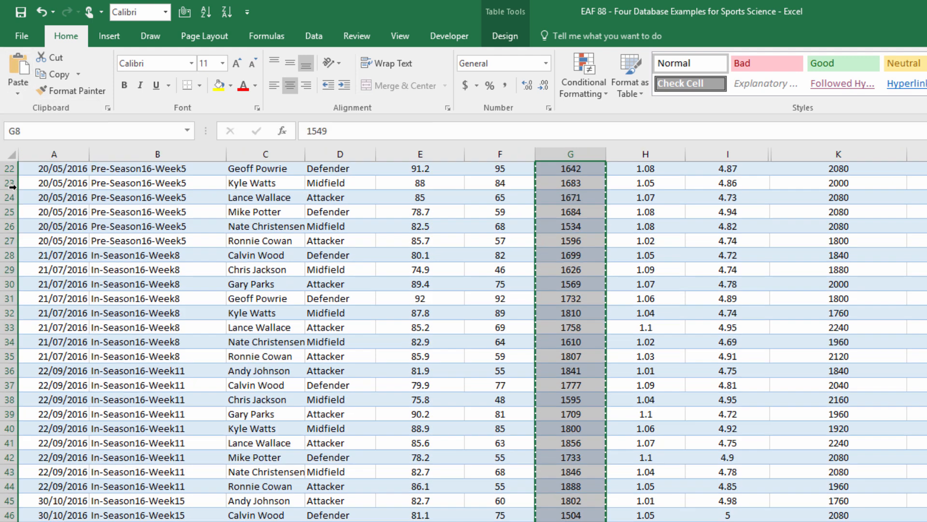
{"action": "scroll", "coordinate": [12, 187], "scroll_direction": "up", "scroll_amount": 7}
{"action": "left_click", "coordinate": [545, 269]}
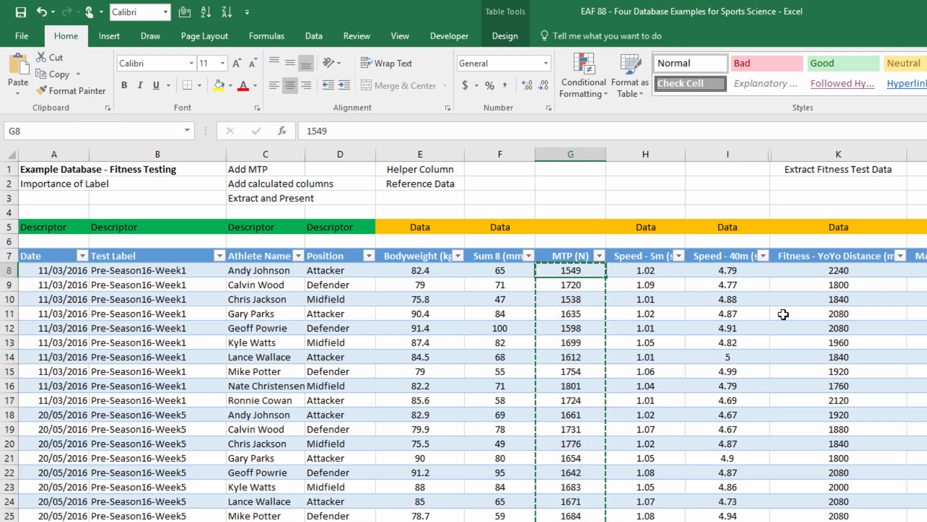
{"action": "key", "text": "Escape"}
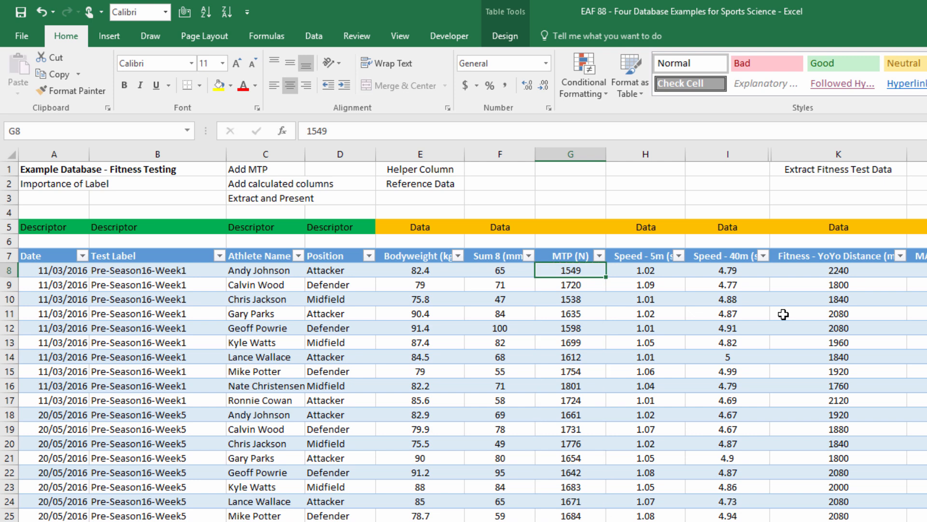
Enter Data in cell G5 as the category label above the MTP (N) column.
{"action": "left_click", "coordinate": [568, 227]}
{"action": "type", "text": "Da"}
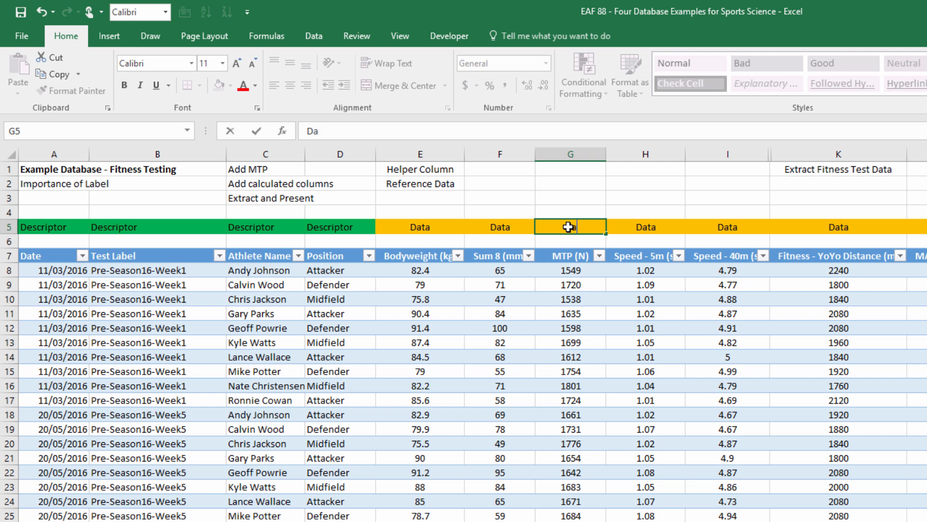
{"action": "type", "text": "ta"}
{"action": "key", "text": "Return"}
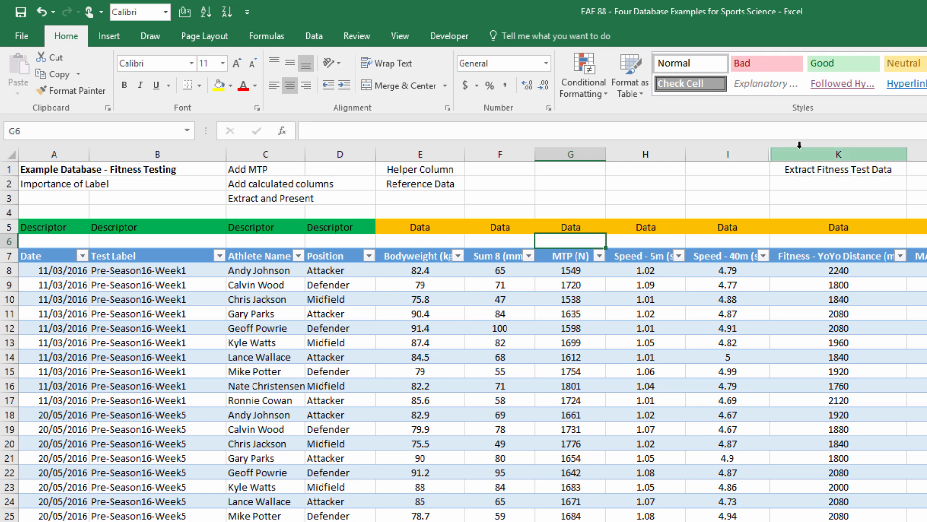
Unhide column J between the Speed - 40m and YoYo Distance columns and inspect the formula in cell J8.
{"action": "left_click_drag", "start_coordinate": [786, 152], "coordinate": [745, 153]}
{"action": "right_click", "coordinate": [744, 154]}
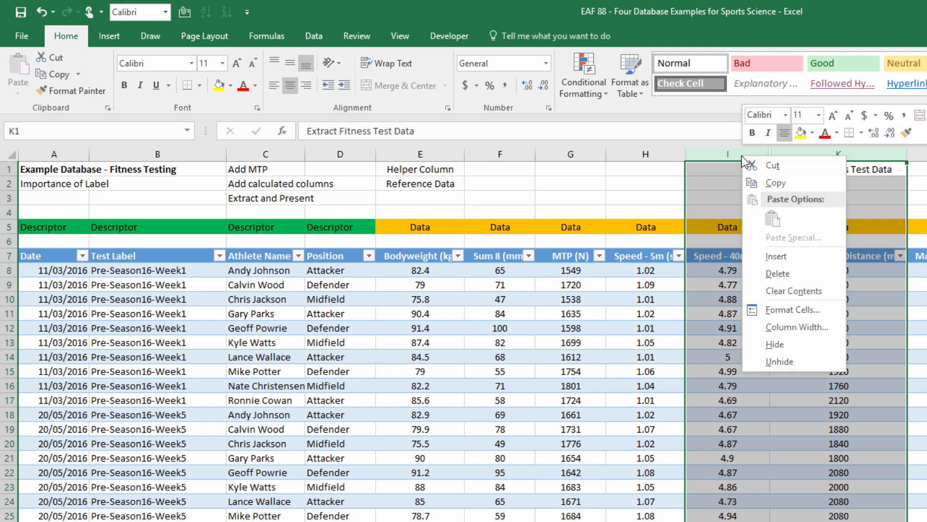
{"action": "left_click", "coordinate": [805, 362]}
{"action": "left_click", "coordinate": [820, 229]}
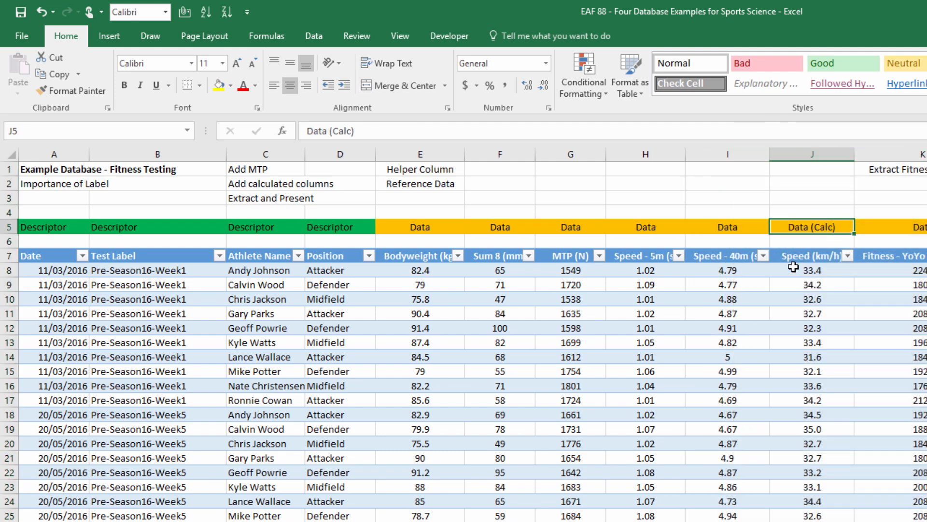
{"action": "left_click", "coordinate": [794, 268]}
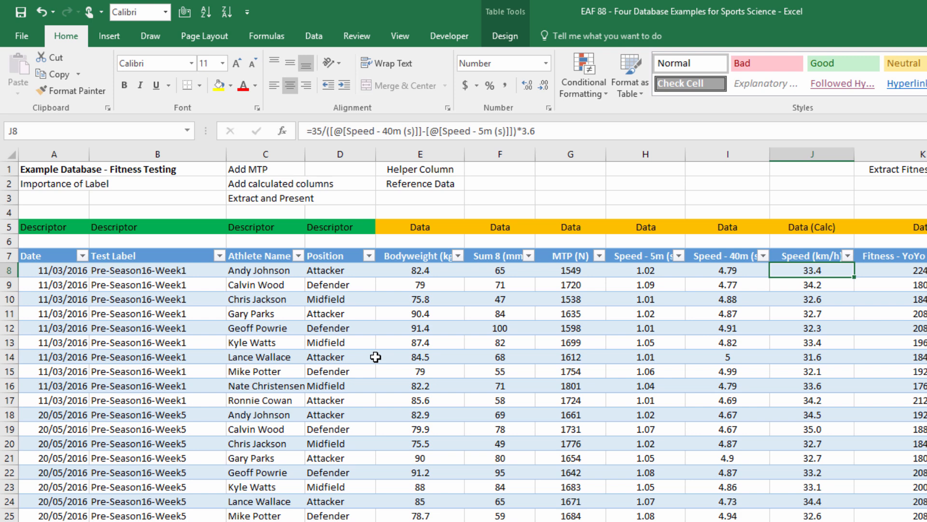
Check the fitness table's name and create a PivotTable from TBLFitnessTest on a new worksheet.
{"action": "left_click", "coordinate": [248, 293]}
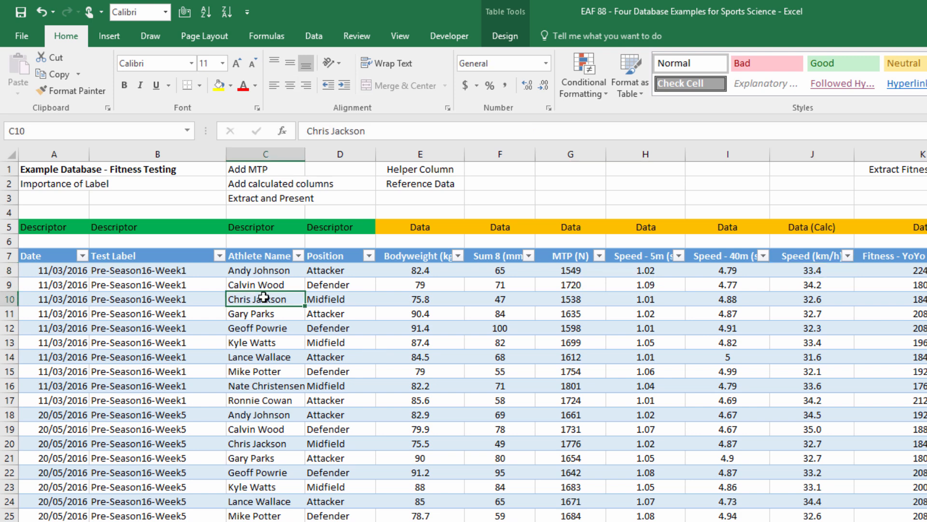
{"action": "left_click", "coordinate": [512, 39]}
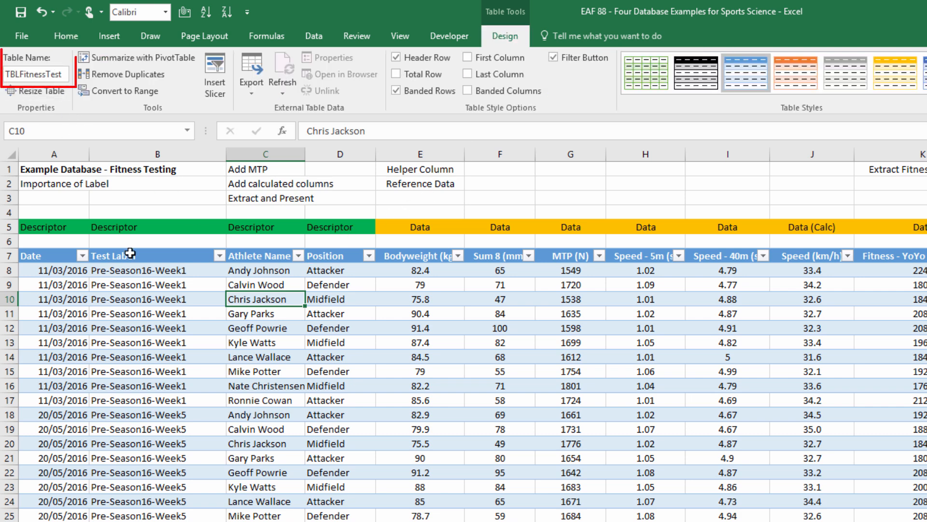
{"action": "left_click", "coordinate": [107, 295]}
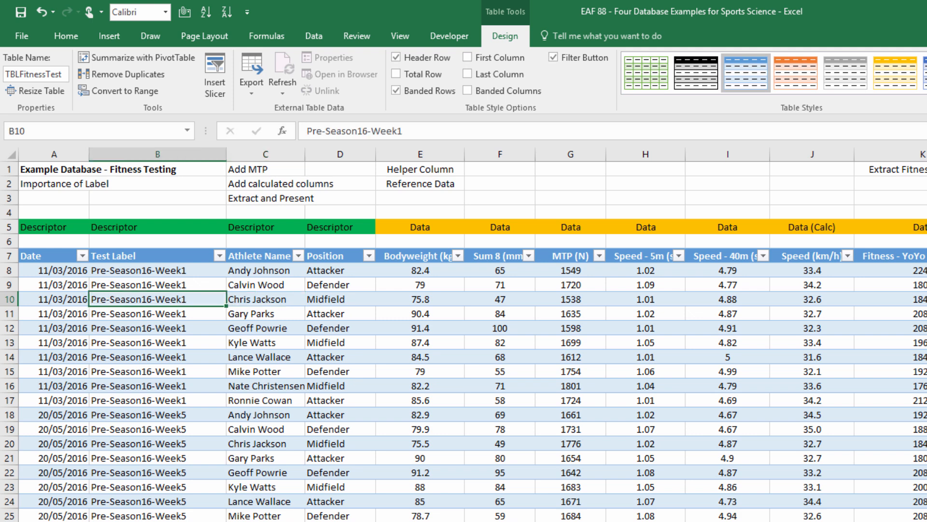
{"action": "left_click", "coordinate": [97, 314]}
{"action": "left_click", "coordinate": [153, 351]}
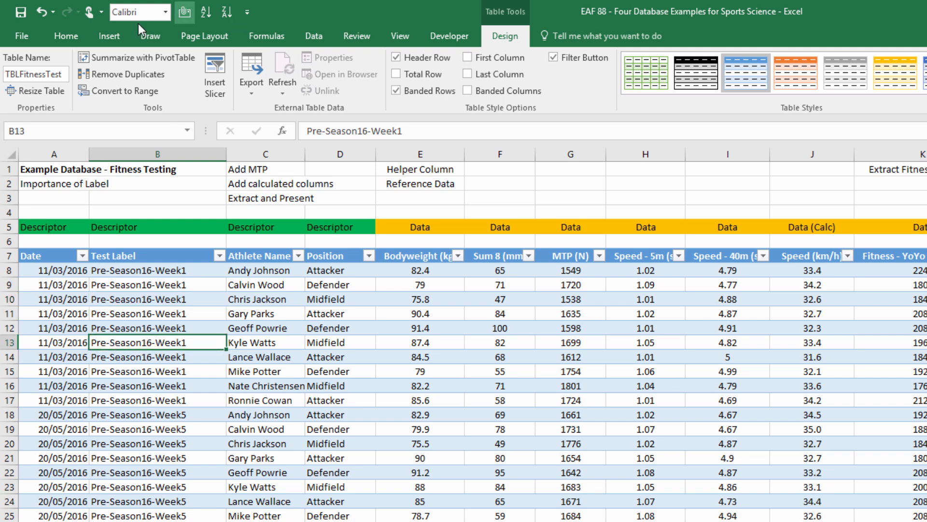
{"action": "left_click", "coordinate": [105, 34]}
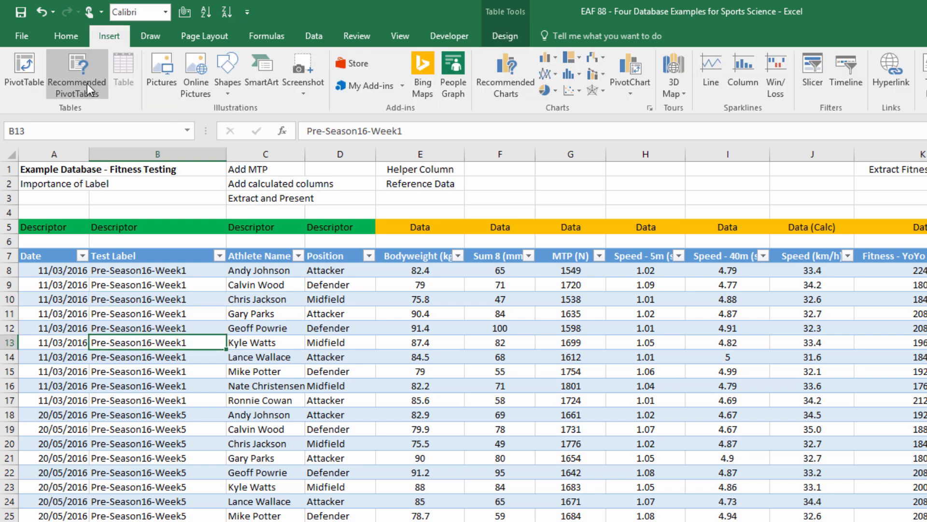
{"action": "left_click", "coordinate": [24, 73]}
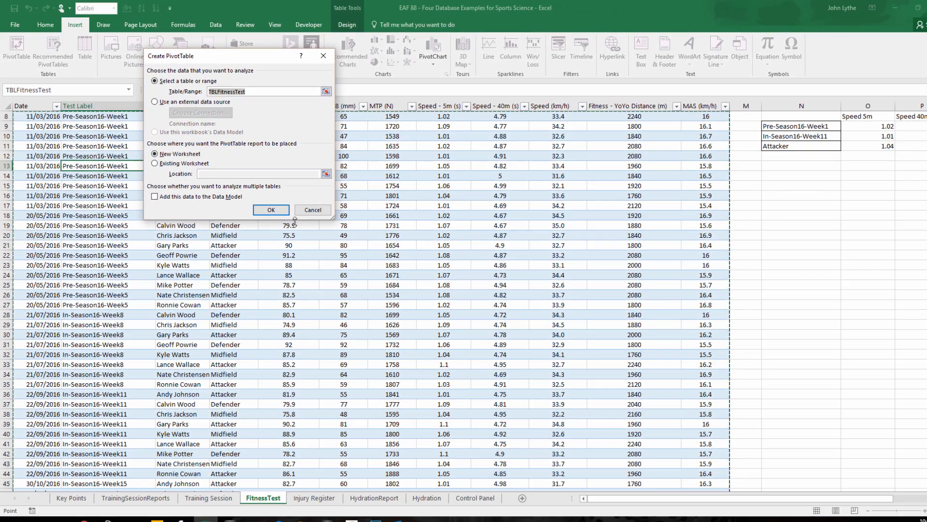
{"action": "left_click", "coordinate": [395, 305]}
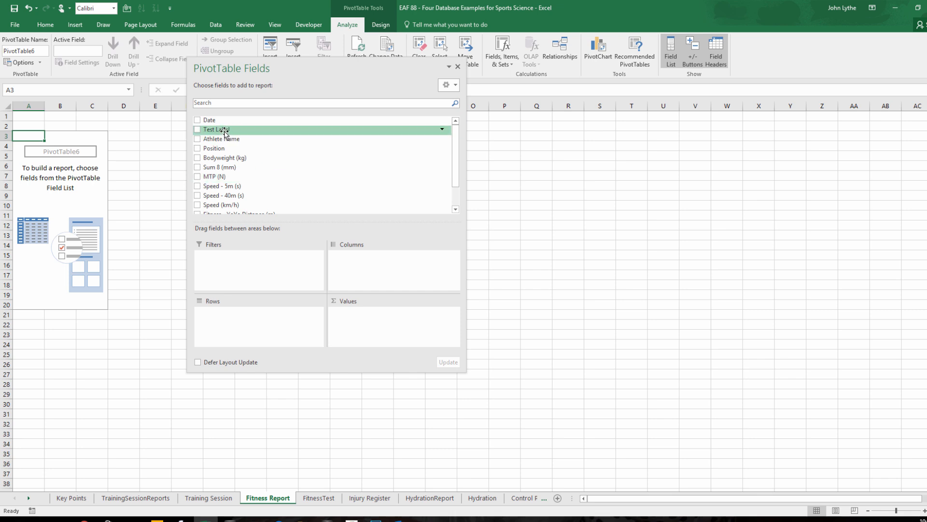
Set the PivotTable to filter by Test Label, list Athlete Name in rows and sum Bodyweight (kg), Sum 8 (mm) and Speed - 5m (s).
{"action": "left_click_drag", "start_coordinate": [231, 130], "coordinate": [247, 274]}
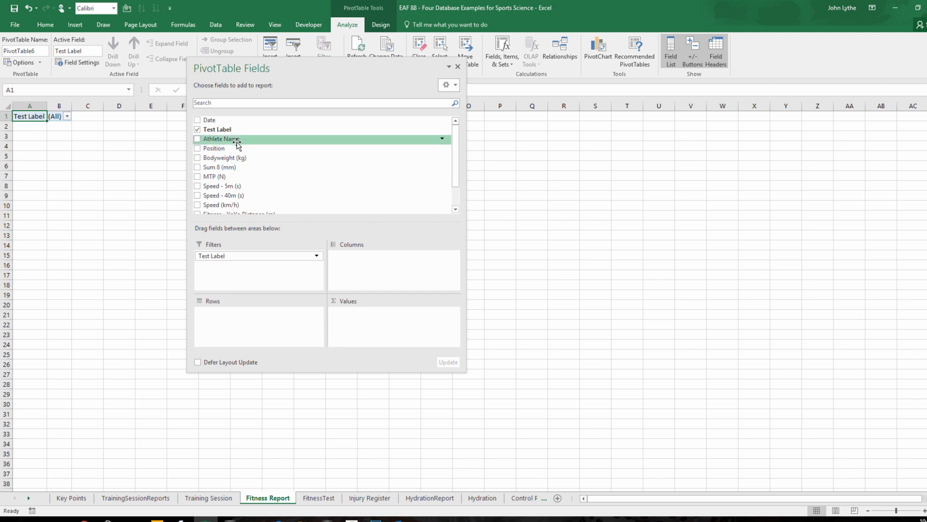
{"action": "left_click_drag", "start_coordinate": [227, 139], "coordinate": [247, 324]}
{"action": "left_click_drag", "start_coordinate": [230, 157], "coordinate": [382, 328]}
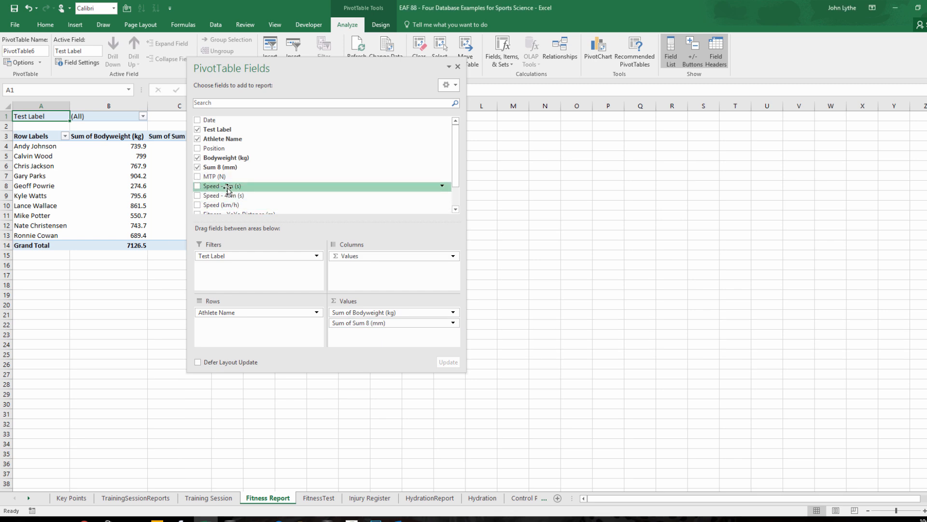
{"action": "left_click_drag", "start_coordinate": [228, 188], "coordinate": [363, 333]}
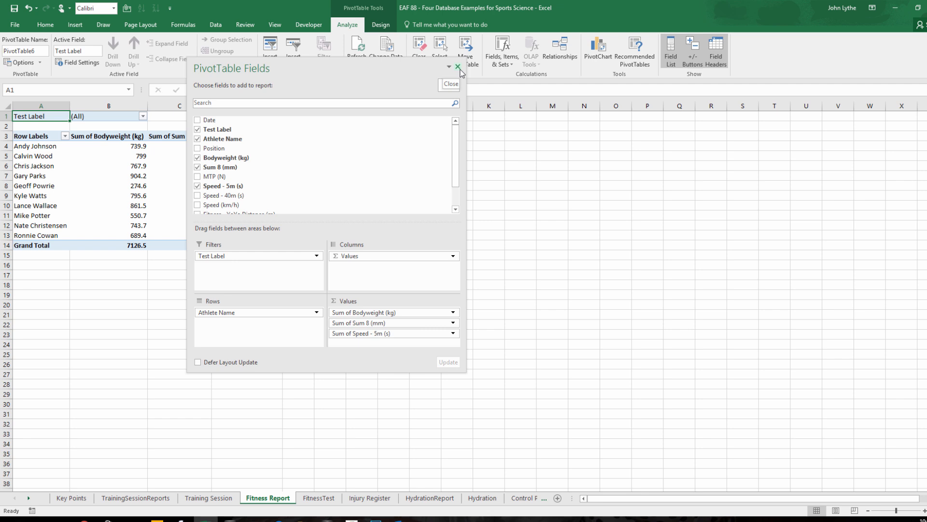
{"action": "left_click", "coordinate": [458, 67]}
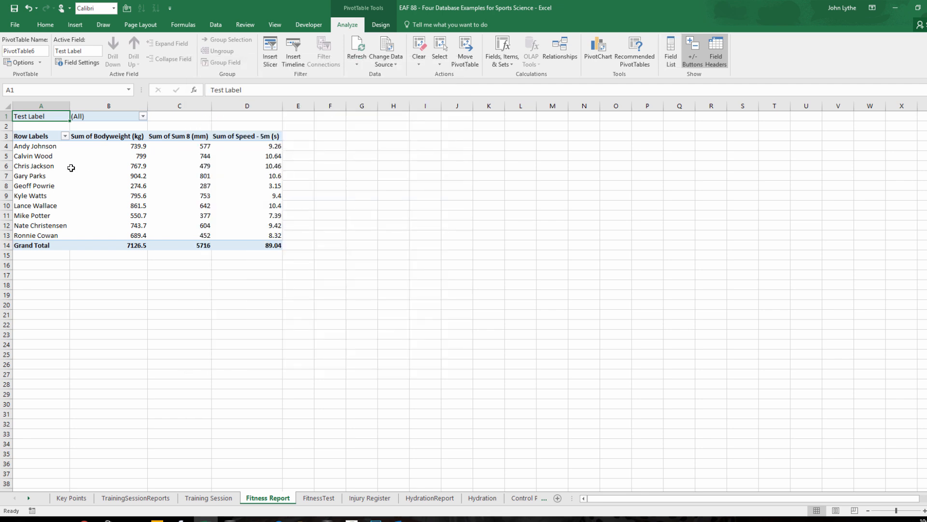
Filter the PivotTable's Test Label to In-Season16-Week11.
{"action": "left_click", "coordinate": [109, 158]}
{"action": "right_click", "coordinate": [110, 158]}
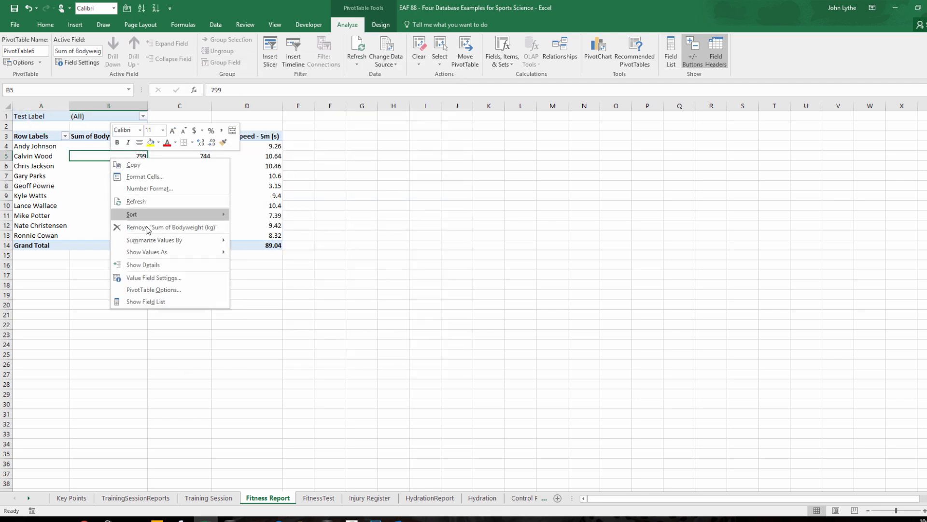
{"action": "left_click", "coordinate": [143, 116]}
{"action": "left_click", "coordinate": [89, 147]}
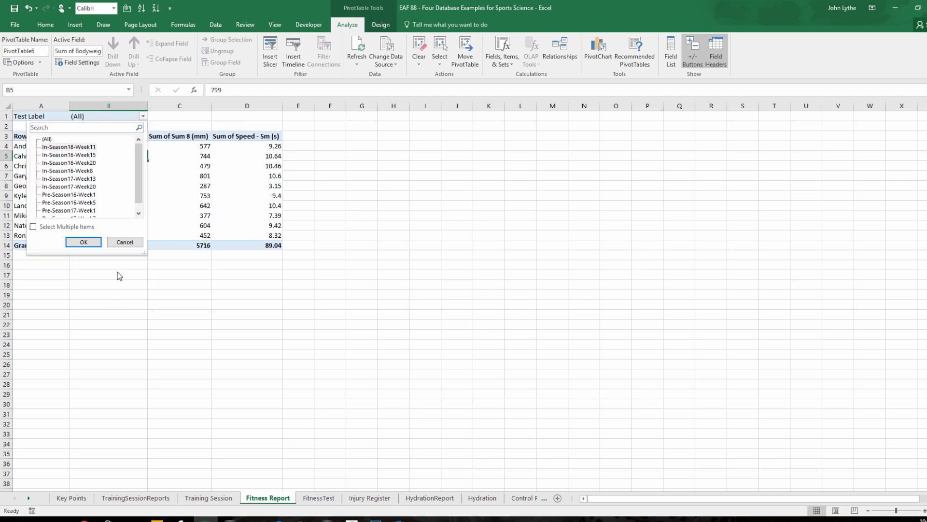
{"action": "left_click", "coordinate": [87, 242]}
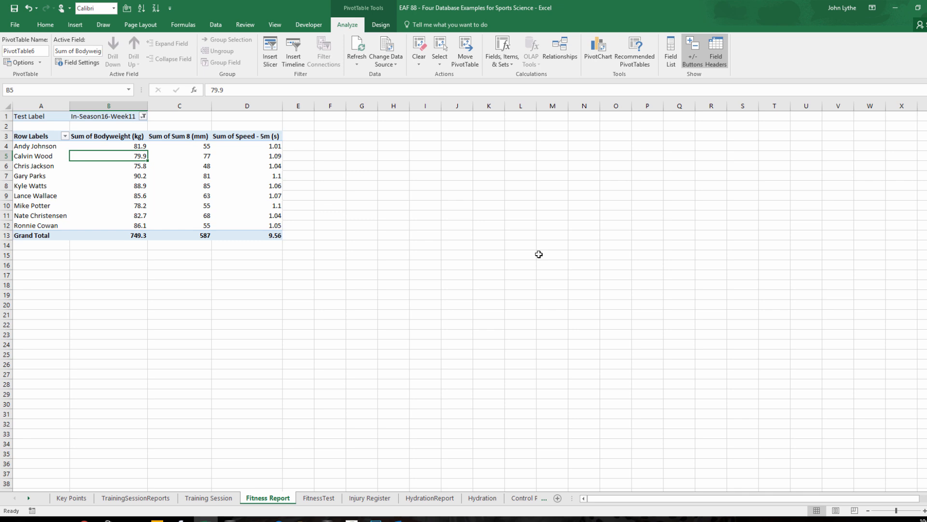
Duplicate the PivotTable on the same sheet, placing the copy from column F.
{"action": "key", "text": "ctrl+c"}
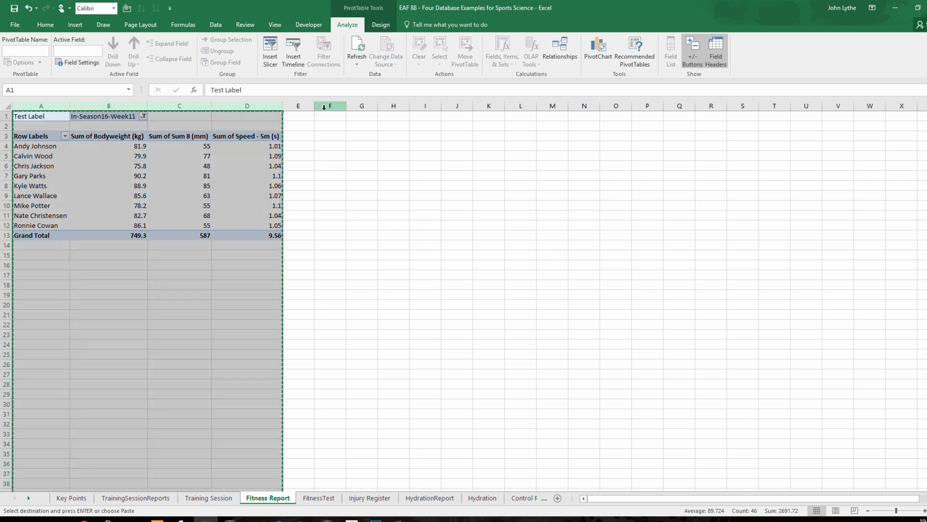
{"action": "left_click", "coordinate": [324, 106]}
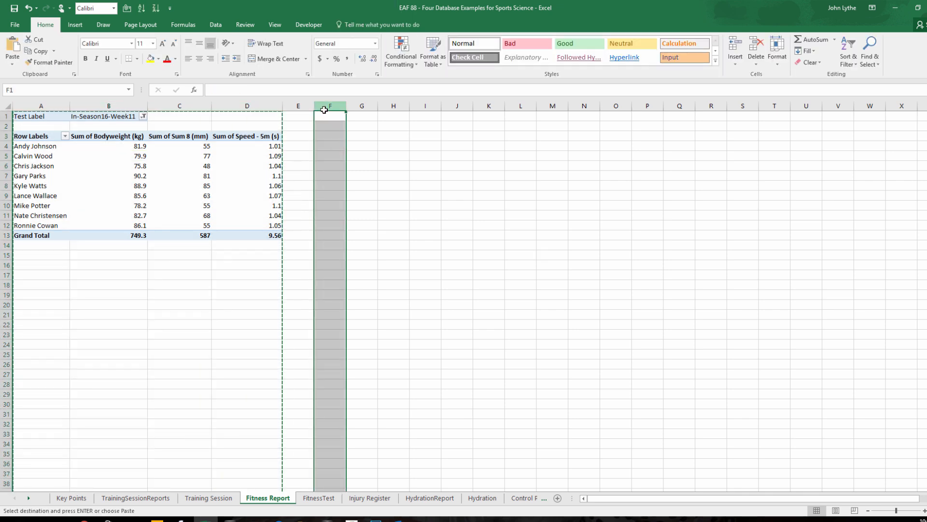
{"action": "key", "text": "ctrl+v"}
{"action": "left_click", "coordinate": [423, 174]}
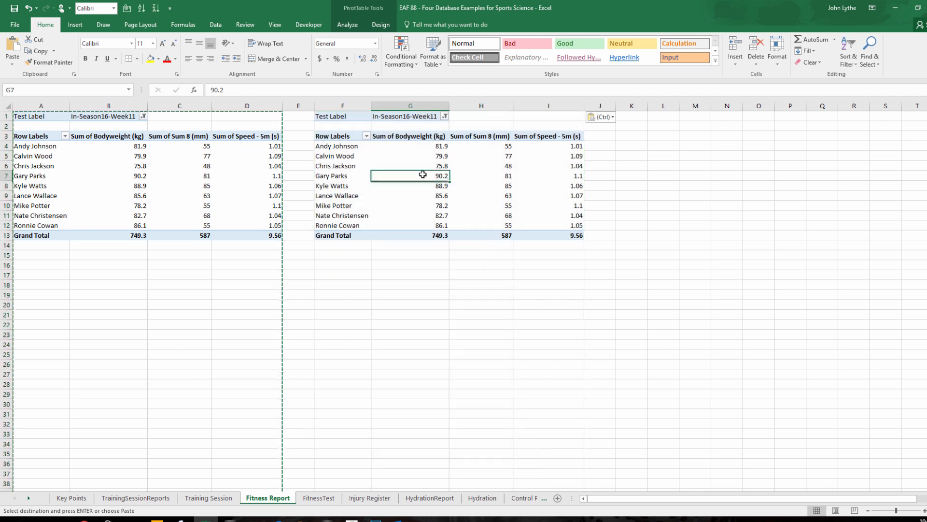
Remove Bodyweight (kg), Sum 8 (mm) and Speed - 5m (s) from the copied PivotTable's values.
{"action": "left_click", "coordinate": [348, 25]}
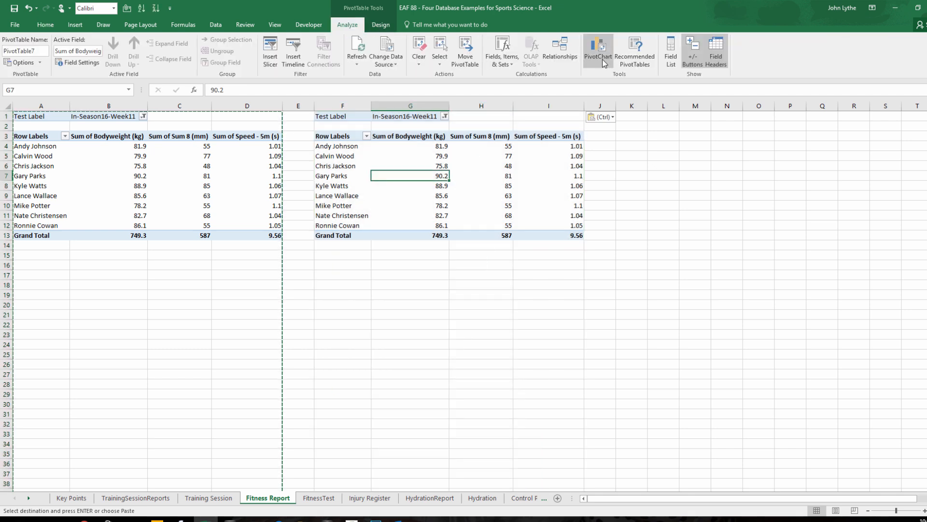
{"action": "left_click", "coordinate": [670, 54]}
{"action": "left_click_drag", "start_coordinate": [299, 68], "coordinate": [124, 59]}
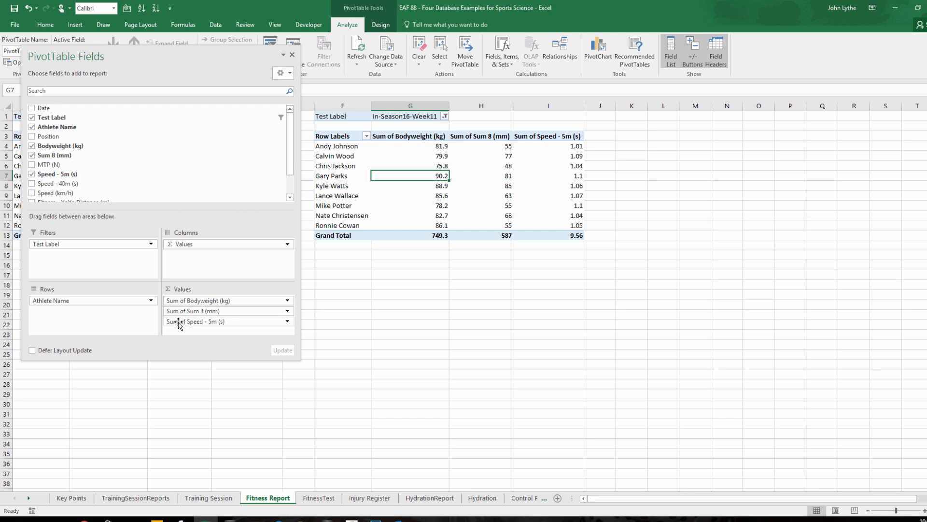
{"action": "left_click_drag", "start_coordinate": [178, 323], "coordinate": [117, 393]}
{"action": "left_click_drag", "start_coordinate": [182, 311], "coordinate": [102, 384]}
Sum Fitness - YoYo Distance (m), MTP (N) and MAS (km/h) in the copied PivotTable and close its field list.
{"action": "scroll", "coordinate": [83, 182], "scroll_direction": "down", "scroll_amount": 1}
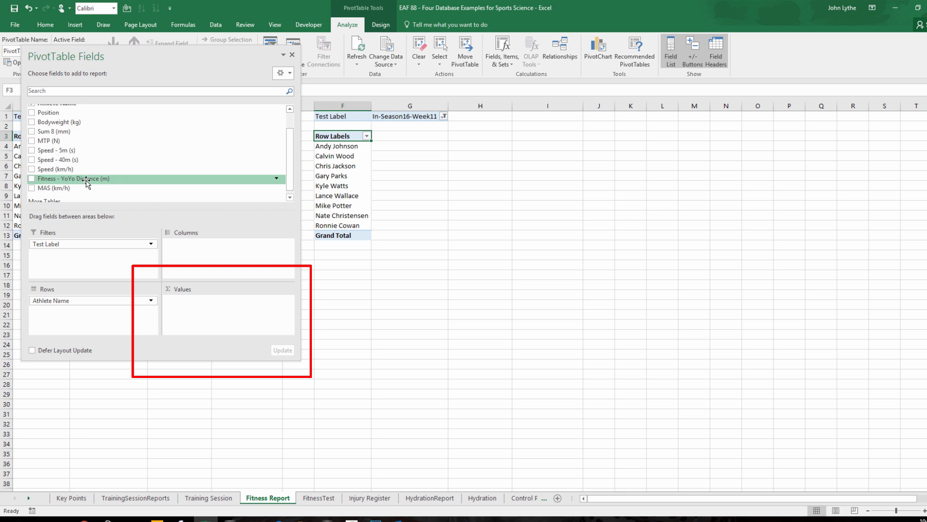
{"action": "left_click_drag", "start_coordinate": [73, 180], "coordinate": [193, 304]}
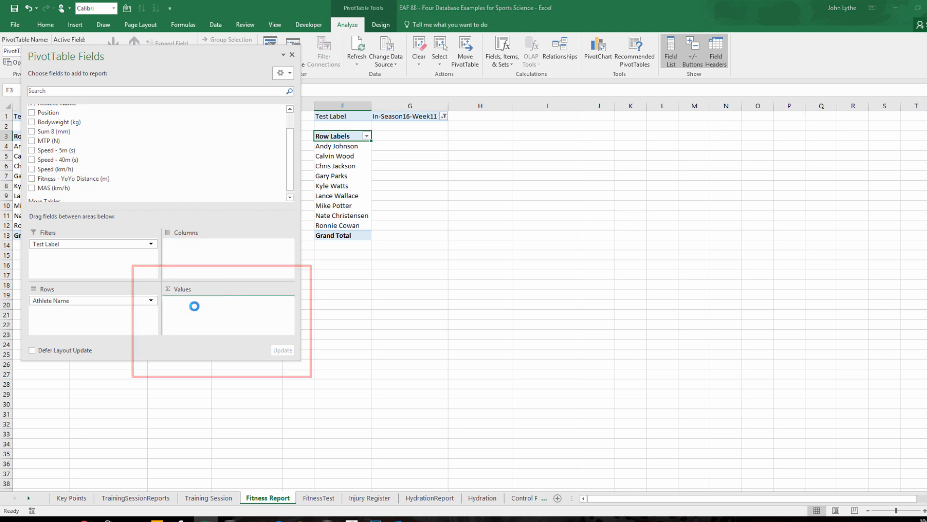
{"action": "left_click_drag", "start_coordinate": [68, 140], "coordinate": [209, 311]}
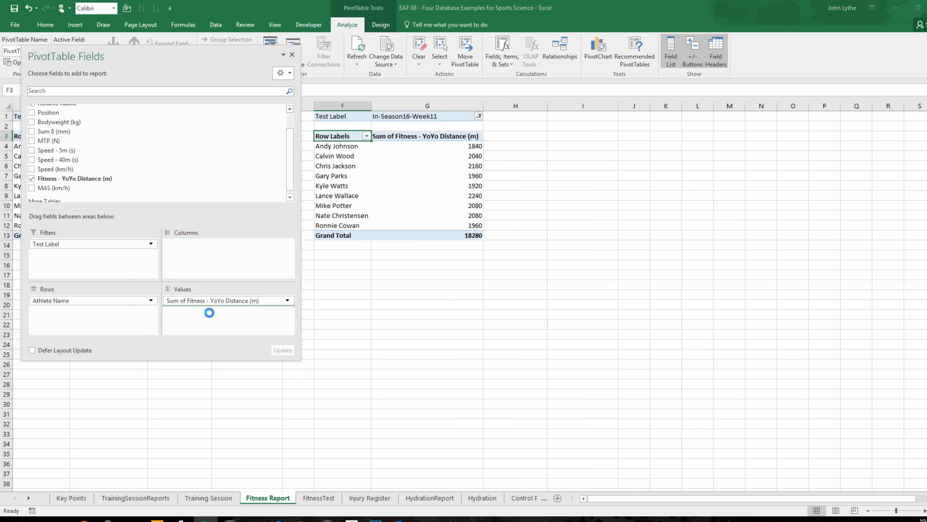
{"action": "left_click_drag", "start_coordinate": [70, 195], "coordinate": [204, 323]}
{"action": "left_click", "coordinate": [292, 55]}
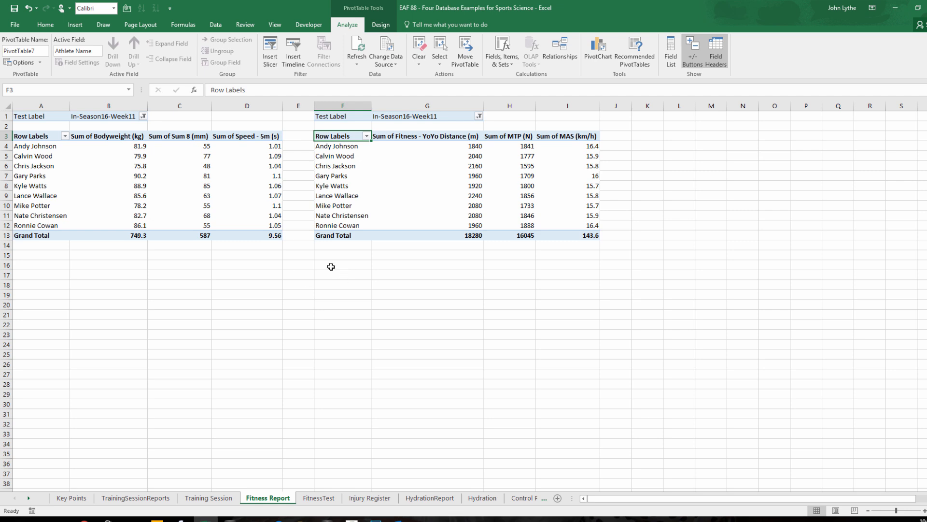
Insert a Test Label slicer for the first PivotTable and place it below that table, starting around row 15.
{"action": "left_click", "coordinate": [187, 189]}
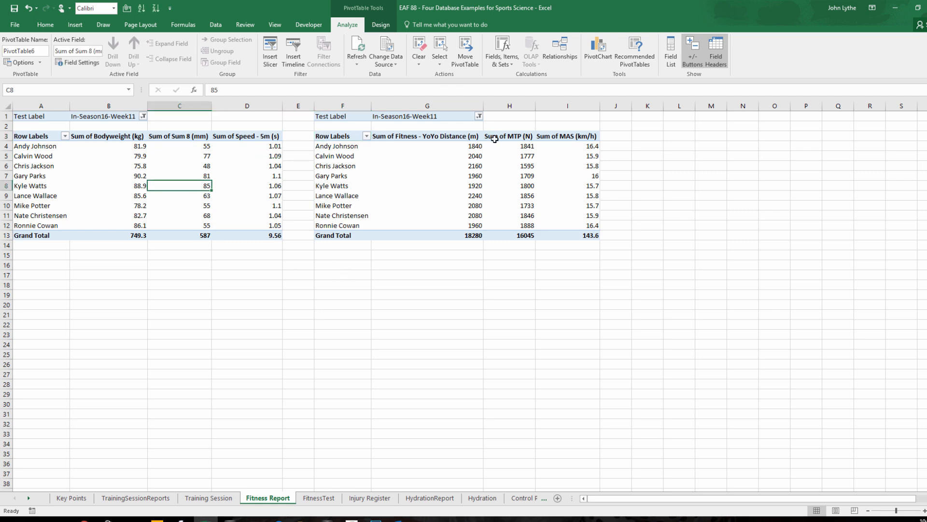
{"action": "left_click", "coordinate": [270, 50]}
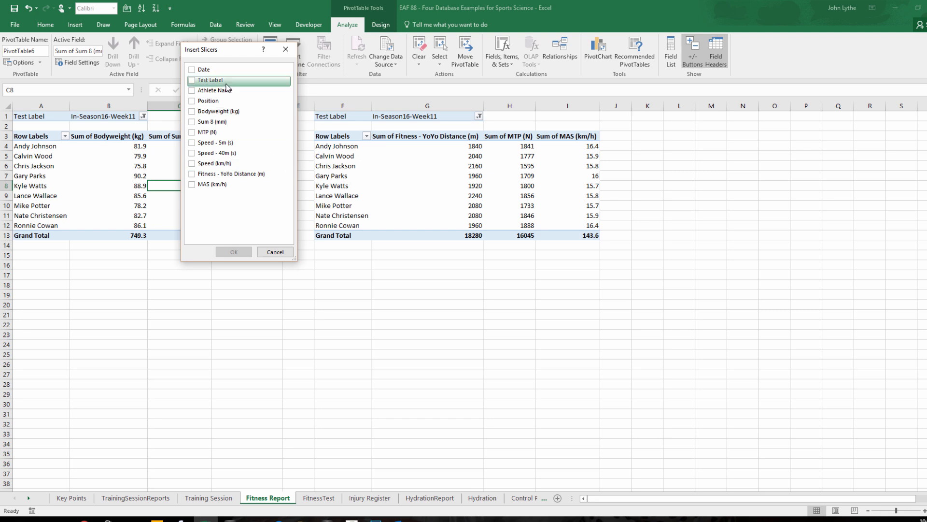
{"action": "left_click", "coordinate": [193, 81]}
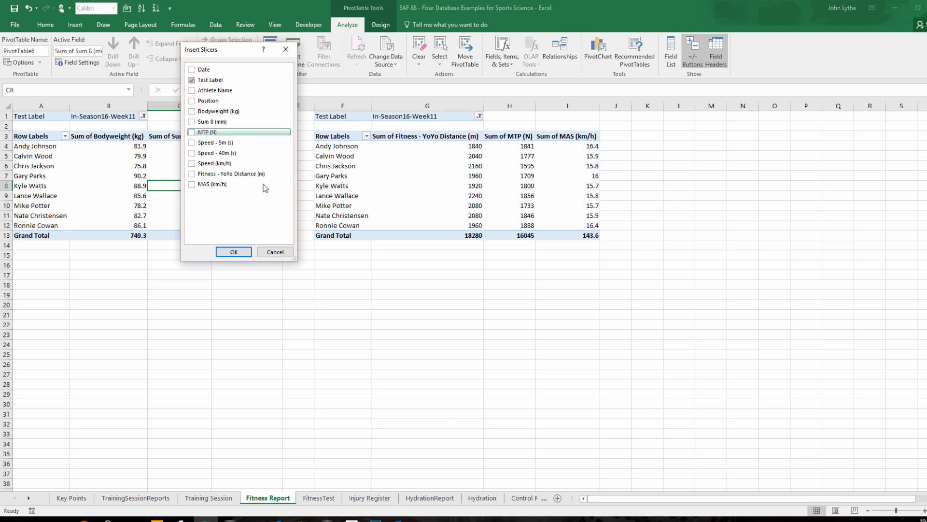
{"action": "left_click", "coordinate": [234, 251]}
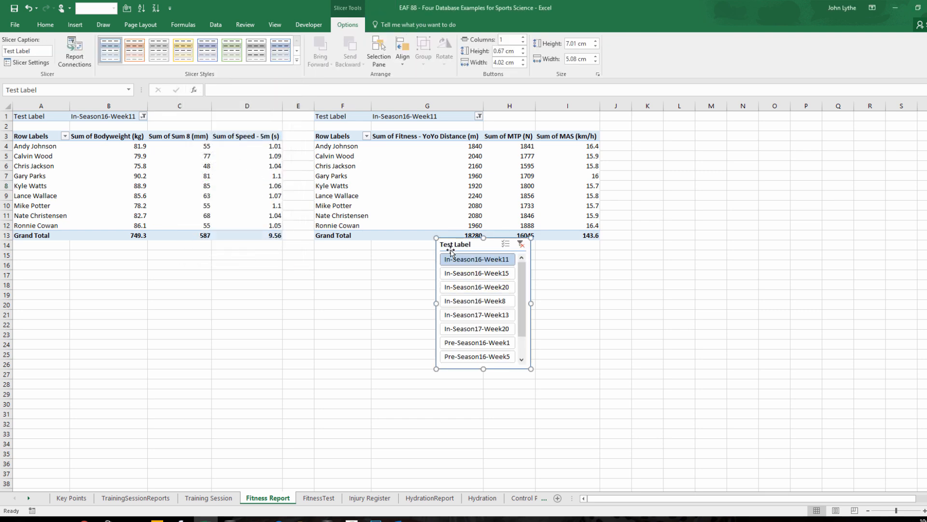
{"action": "left_click_drag", "start_coordinate": [454, 247], "coordinate": [136, 263]}
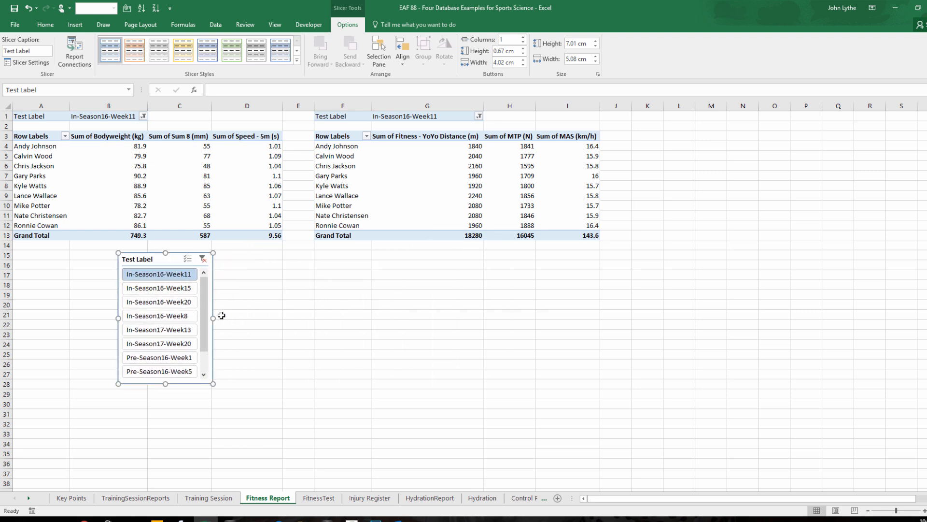
Resize the Test Label slicer to about 18.18 cm wide and 4.15 cm high with 3 columns of buttons.
{"action": "left_click_drag", "start_coordinate": [211, 318], "coordinate": [458, 329]}
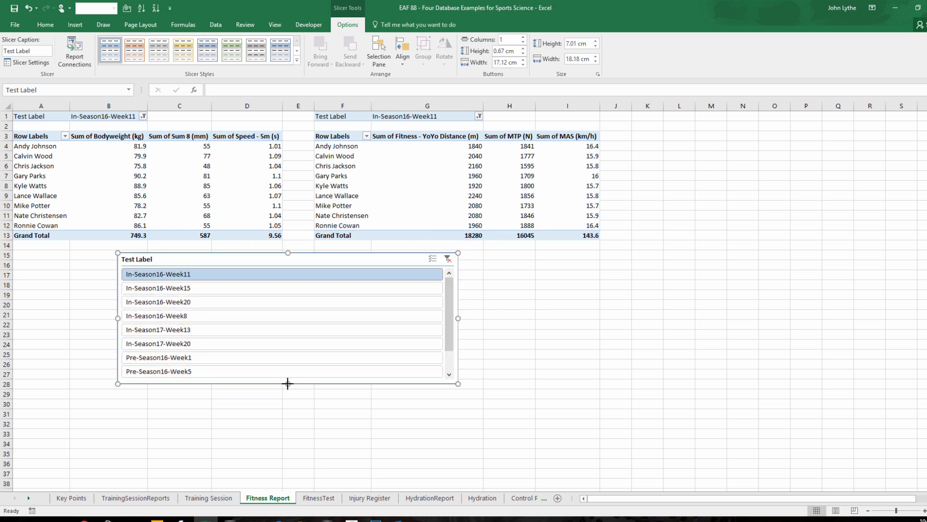
{"action": "left_click_drag", "start_coordinate": [288, 384], "coordinate": [288, 342]}
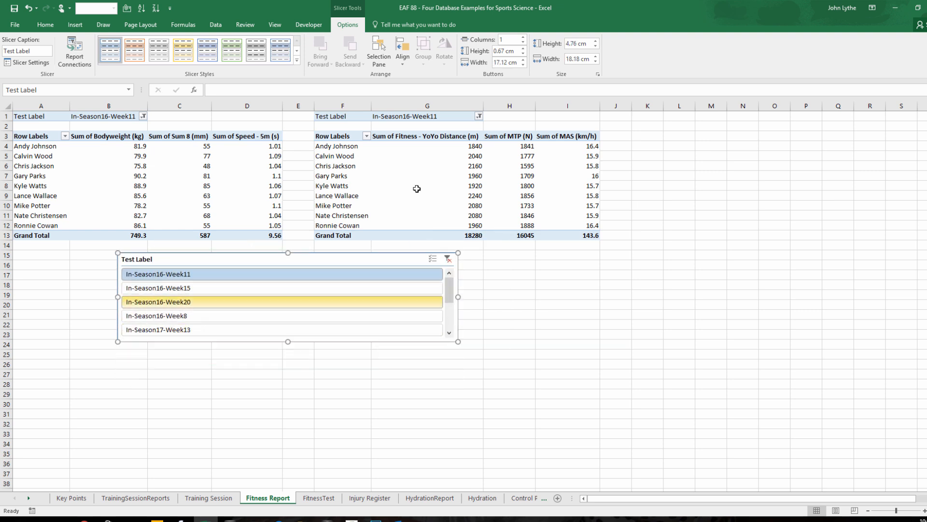
{"action": "left_click", "coordinate": [523, 38]}
{"action": "left_click", "coordinate": [523, 38]}
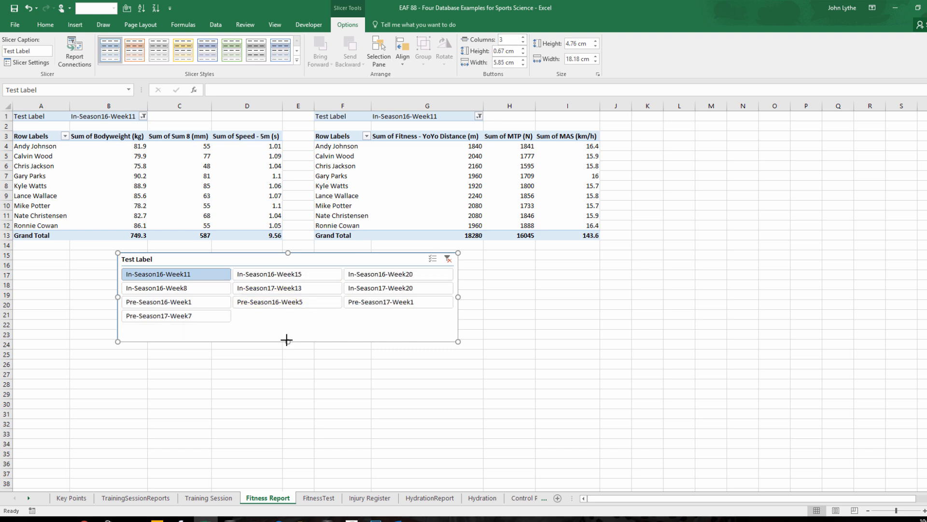
{"action": "left_click_drag", "start_coordinate": [286, 340], "coordinate": [287, 330]}
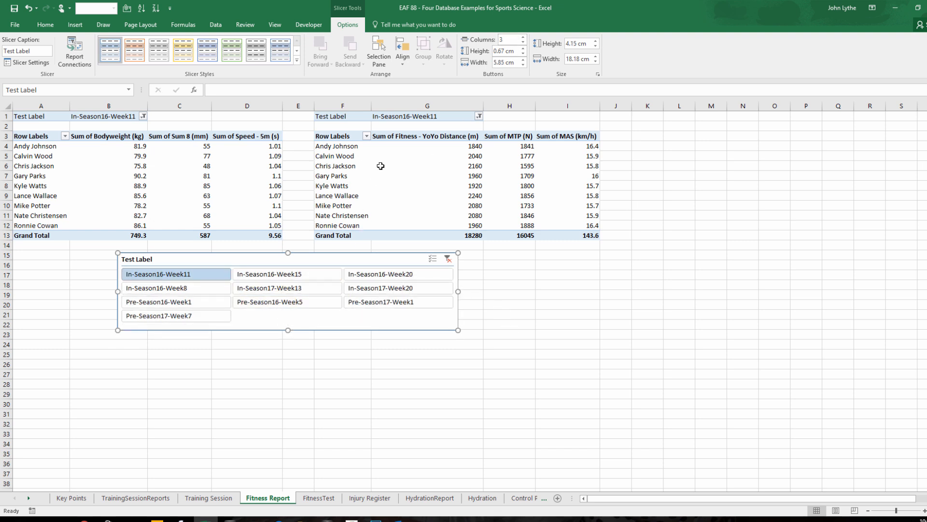
Apply the darker blue style from the Dark group to the Test Label slicer.
{"action": "left_click", "coordinate": [297, 60]}
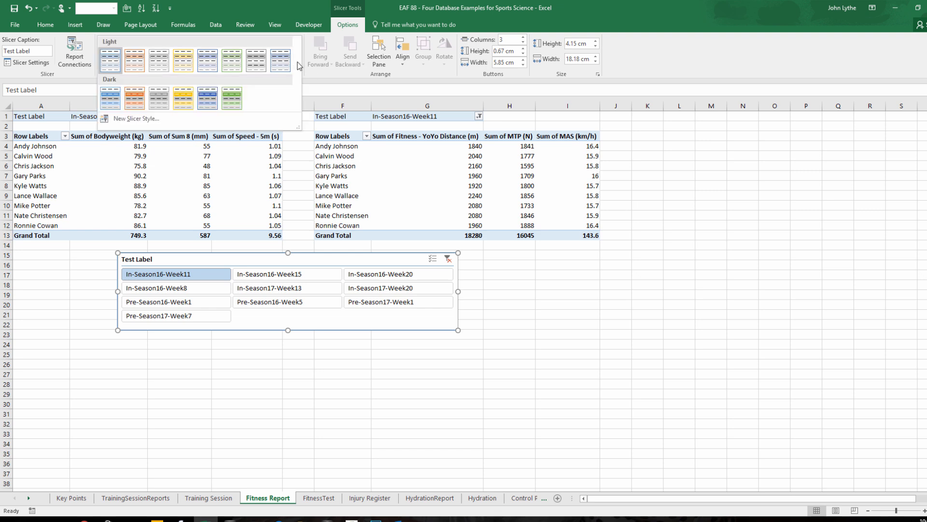
{"action": "left_click", "coordinate": [210, 101]}
{"action": "left_click", "coordinate": [226, 371]}
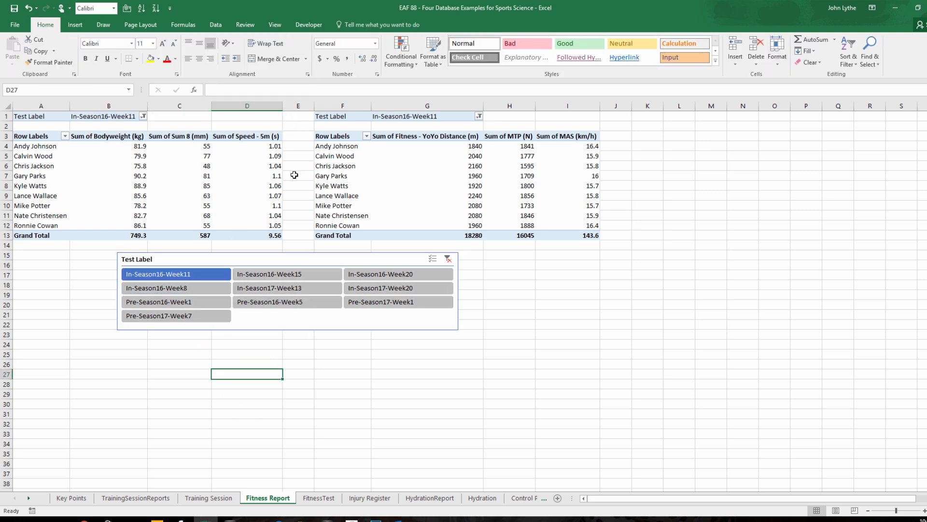
Remove the Test Label field from the Filters area of both PivotTables and close the field list.
{"action": "left_click", "coordinate": [158, 174]}
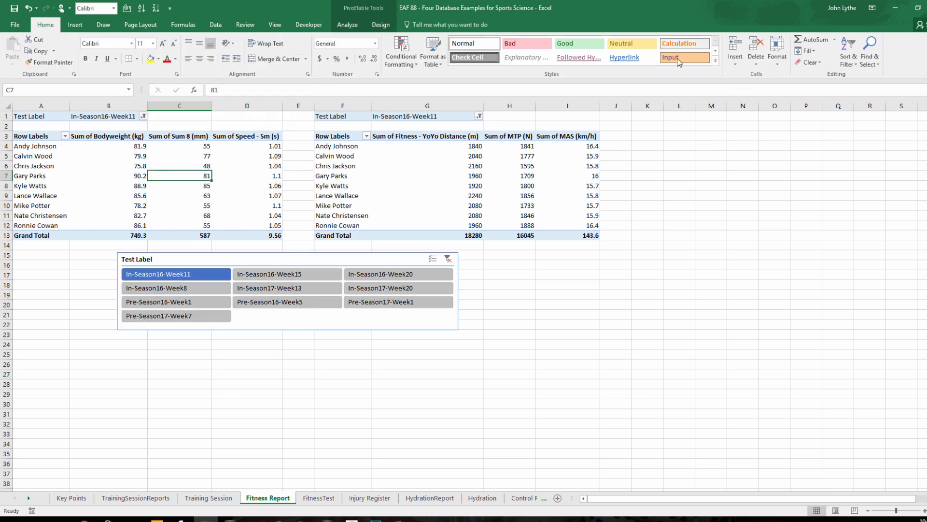
{"action": "left_click", "coordinate": [347, 25]}
{"action": "left_click", "coordinate": [669, 60]}
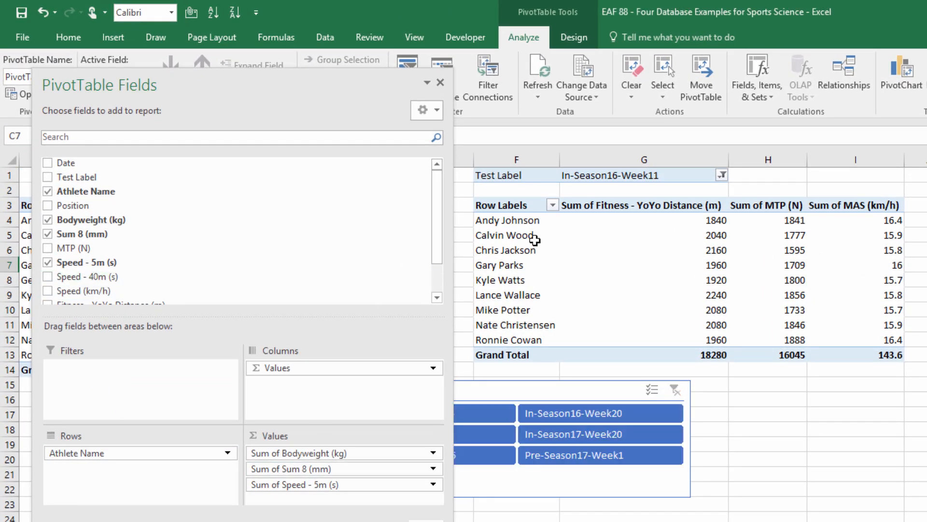
{"action": "left_click", "coordinate": [538, 249]}
{"action": "left_click_drag", "start_coordinate": [107, 372], "coordinate": [251, 232]}
{"action": "left_click", "coordinate": [440, 82]}
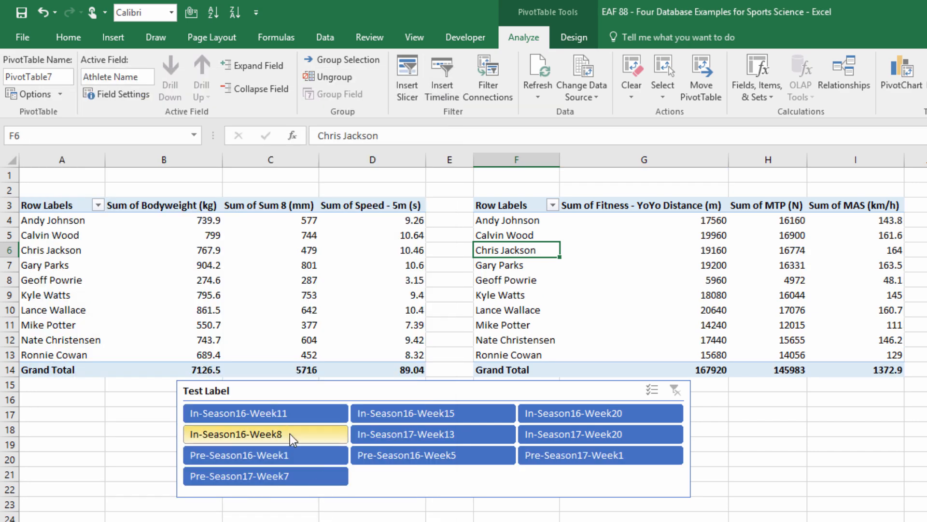
Try several test labels in the slicer, including In-Season17-Week13 and In-Season16-Week15, and finish on Pre-Season16-Week1.
{"action": "left_click", "coordinate": [294, 416]}
{"action": "left_click", "coordinate": [413, 434]}
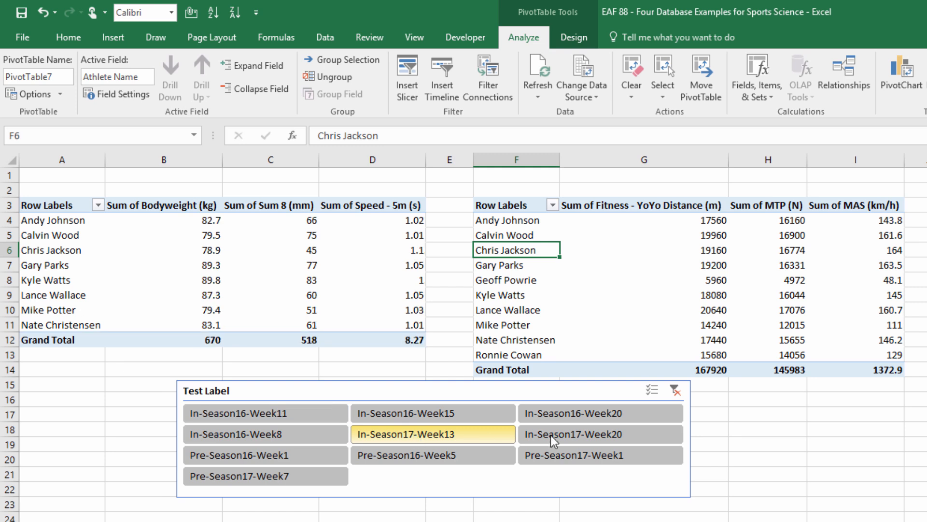
{"action": "left_click", "coordinate": [401, 415]}
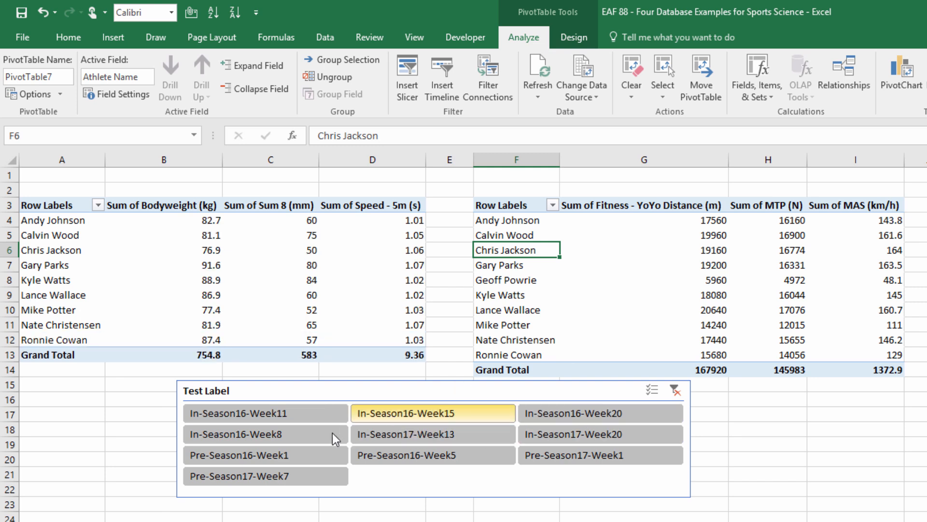
{"action": "left_click", "coordinate": [276, 456]}
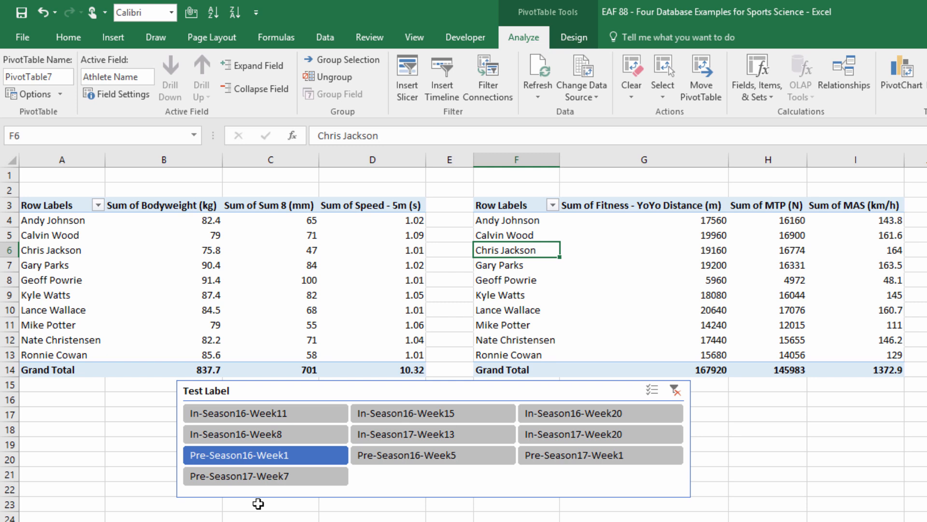
Rename the PivotTable containing Bodyweight, Sum 8 and Speed - 5m as Piv1FR.
{"action": "left_click", "coordinate": [196, 280]}
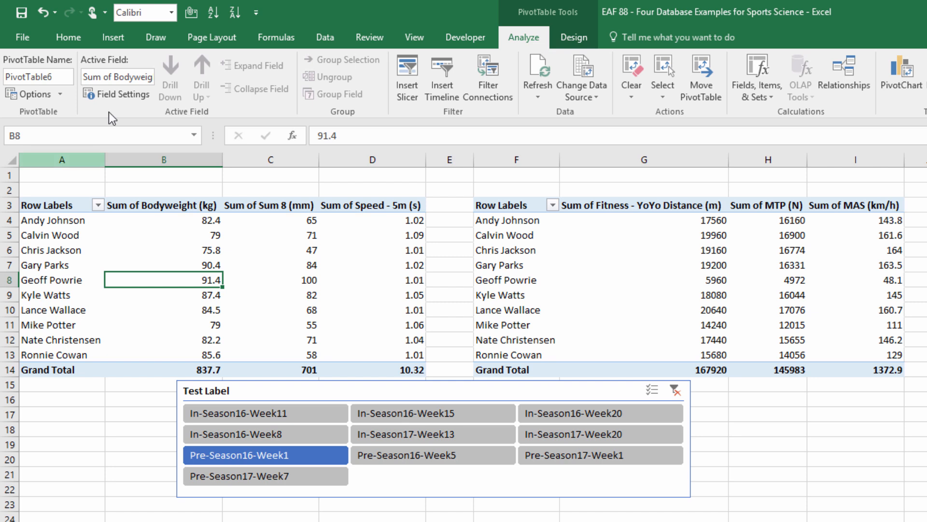
{"action": "left_click", "coordinate": [64, 77]}
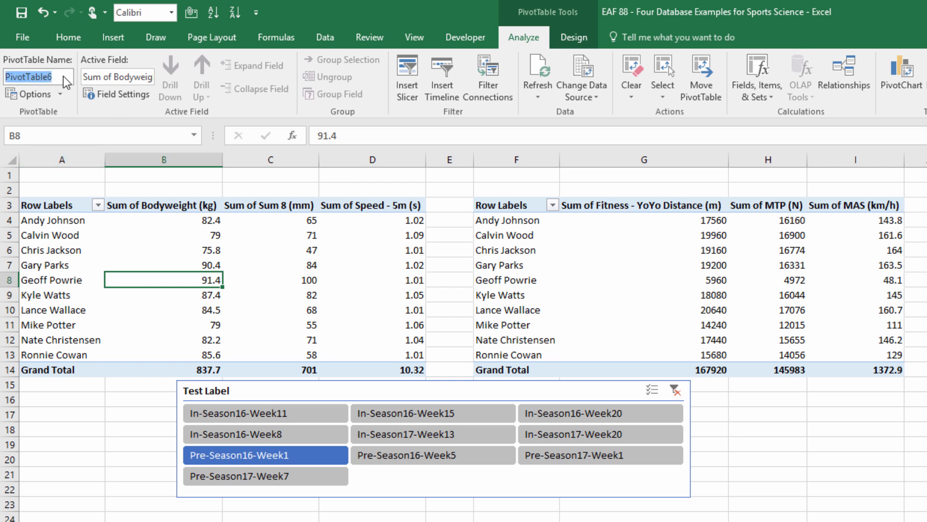
{"action": "type", "text": "Piv1F"}
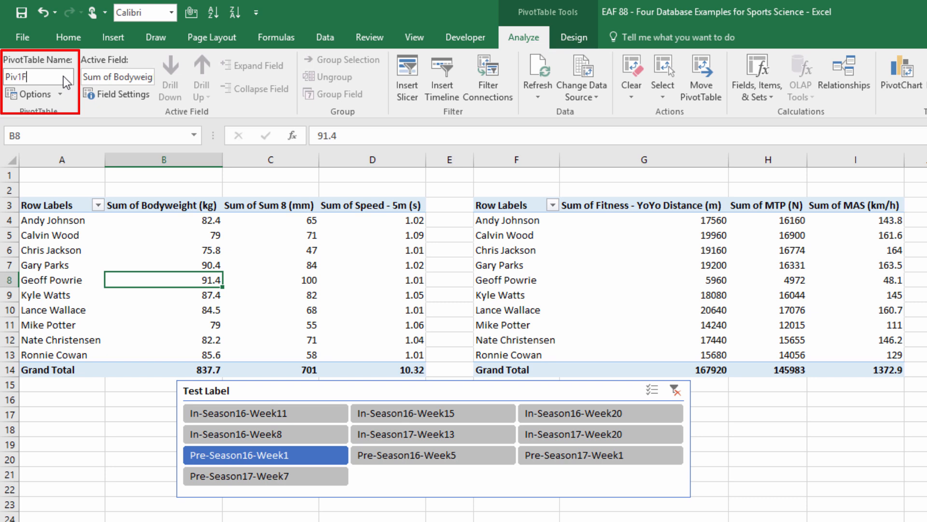
{"action": "type", "text": "R"}
{"action": "key", "text": "Return"}
Rename the PivotTable containing YoYo Distance, MTP and MAS as Piv2FR.
{"action": "left_click", "coordinate": [500, 265]}
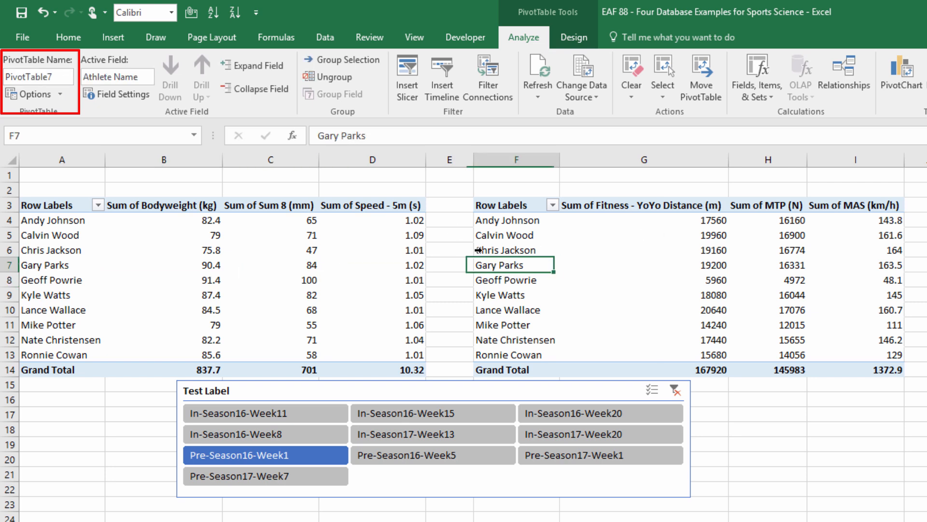
{"action": "left_click", "coordinate": [61, 76]}
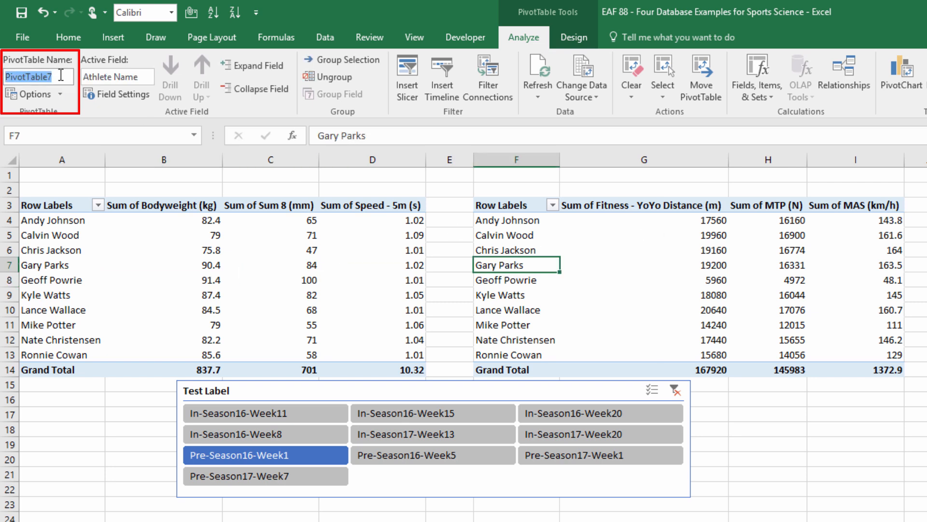
{"action": "type", "text": "Piv2FR"}
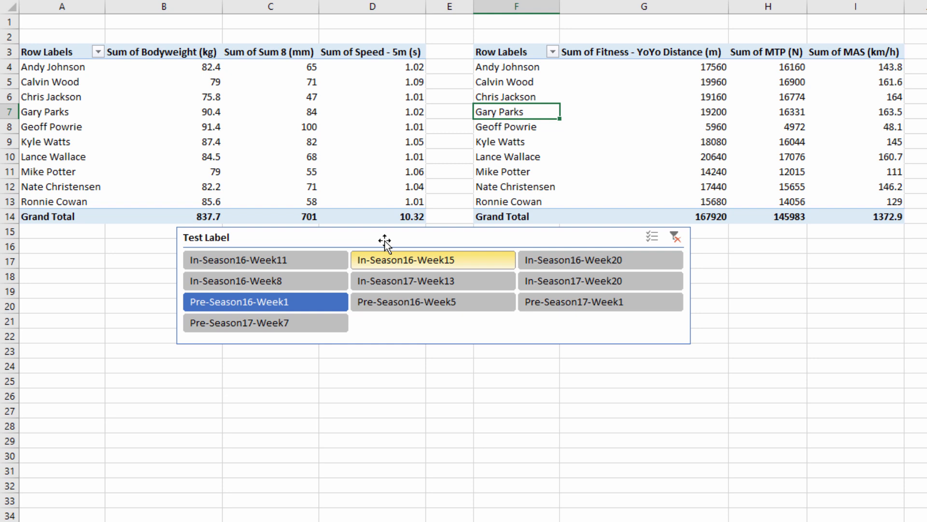
Connect the Test Label slicer to Piv2FR as well through its report connections.
{"action": "left_click", "coordinate": [384, 240]}
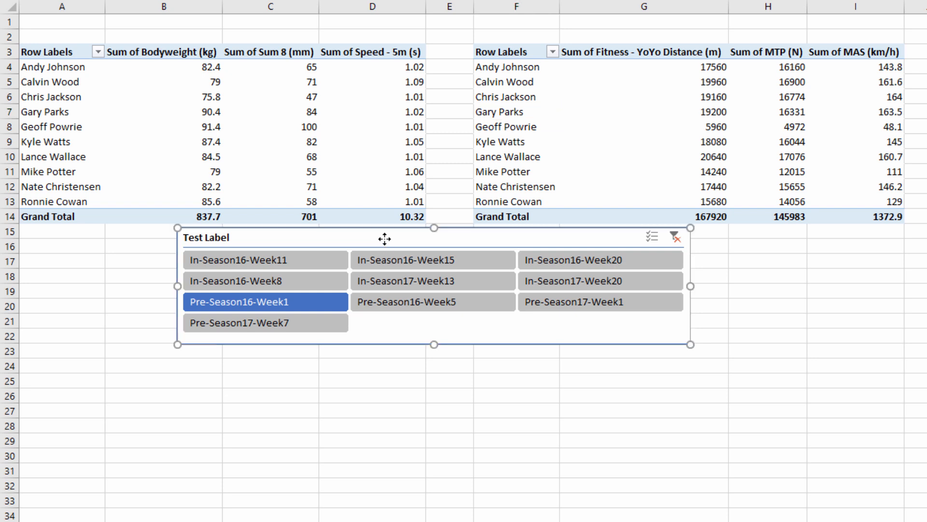
{"action": "right_click", "coordinate": [385, 239]}
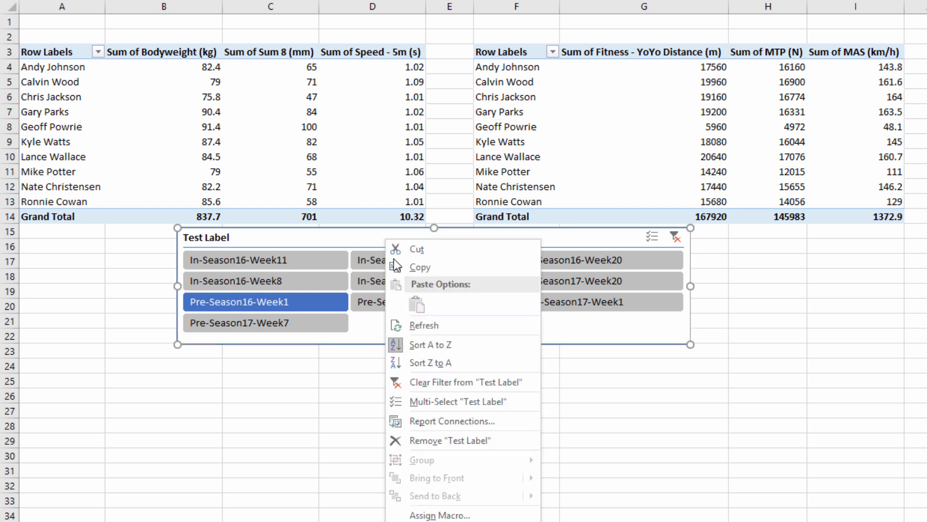
{"action": "left_click", "coordinate": [454, 419]}
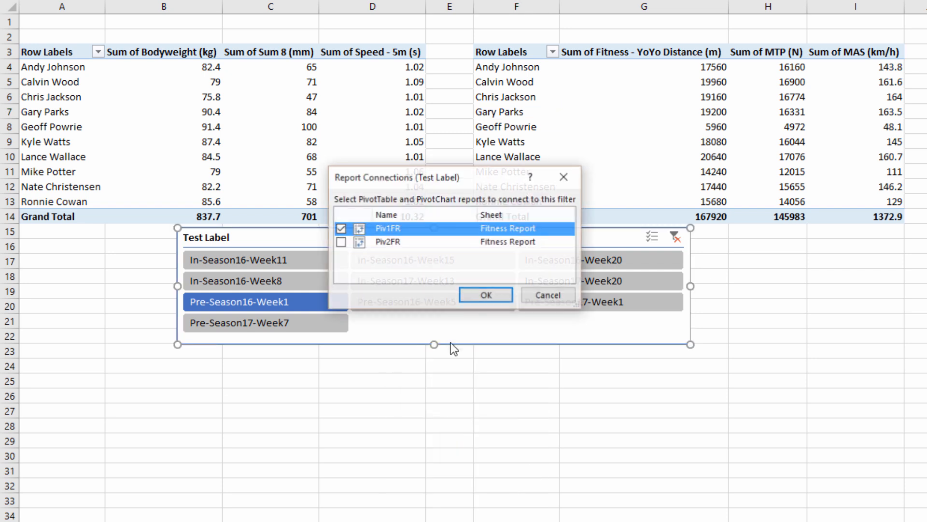
{"action": "left_click", "coordinate": [341, 243]}
{"action": "left_click", "coordinate": [480, 295]}
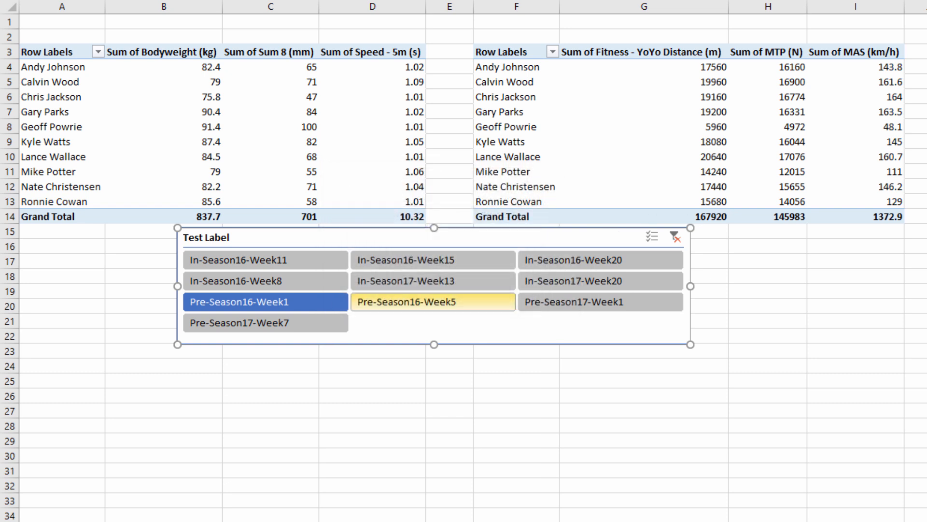
Test the shared slicer on both PivotTables with In-Season16-Week15 and finish on Pre-Season16-Week5.
{"action": "left_click", "coordinate": [431, 260]}
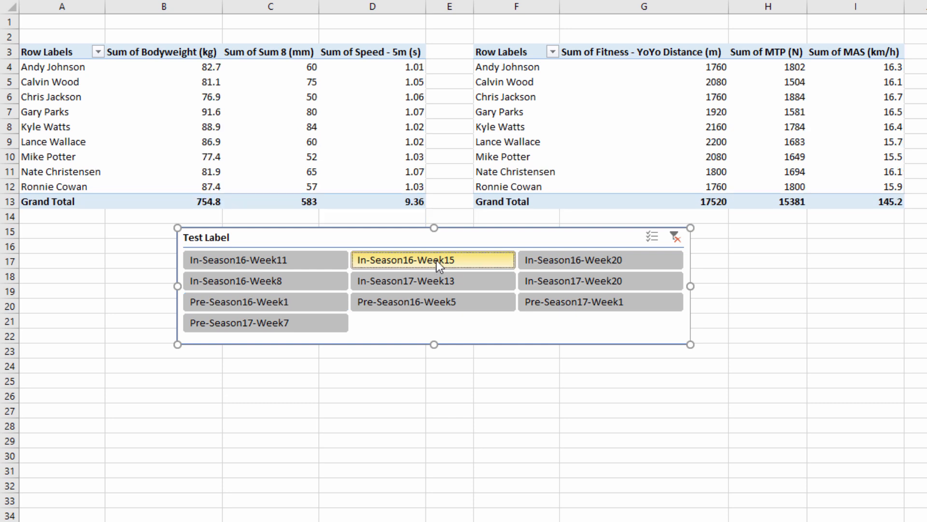
{"action": "left_click", "coordinate": [449, 300]}
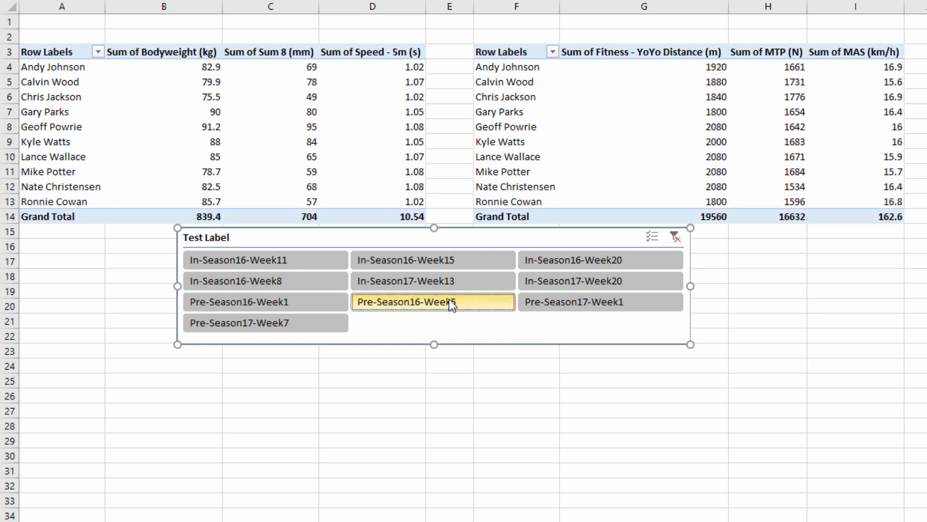
Turn off the grand totals in both fitness PivotTables and filter them to In-Season16-Week20.
{"action": "left_click", "coordinate": [203, 112]}
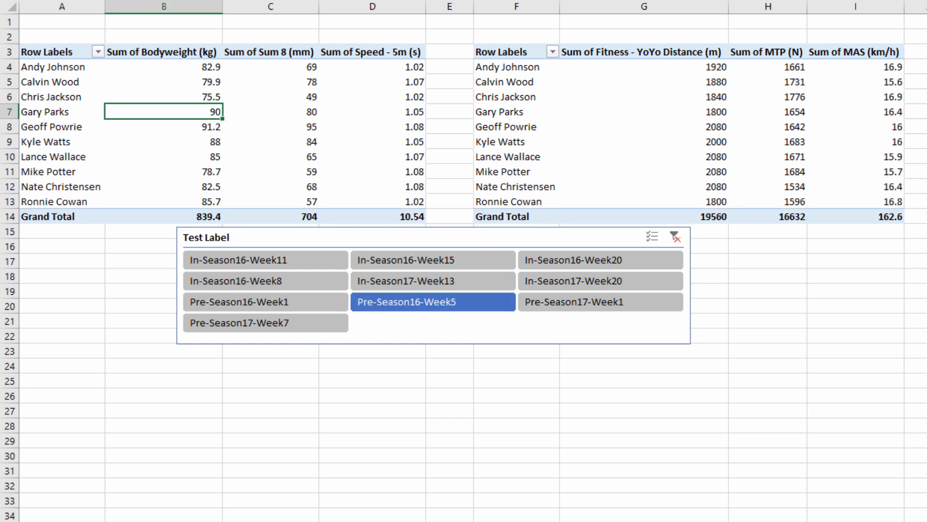
{"action": "left_click", "coordinate": [59, 6]}
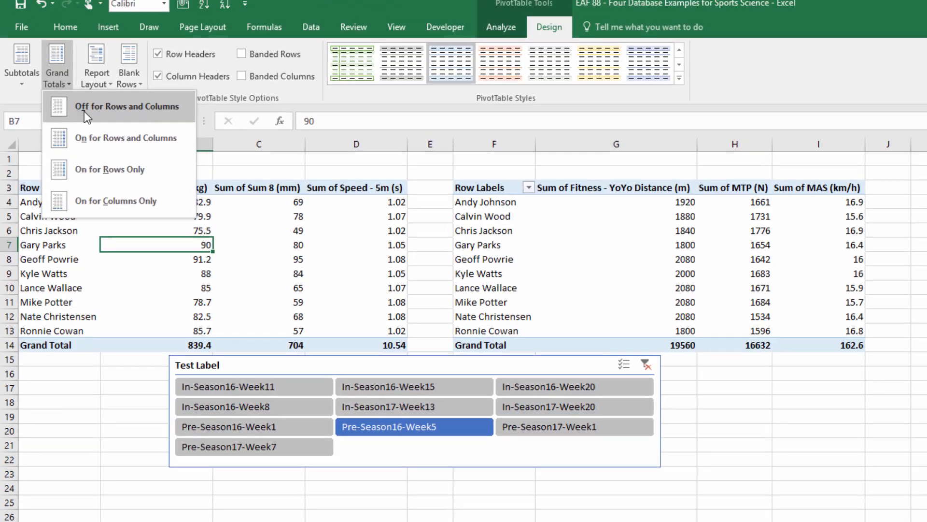
{"action": "left_click", "coordinate": [85, 107]}
{"action": "left_click", "coordinate": [463, 236]}
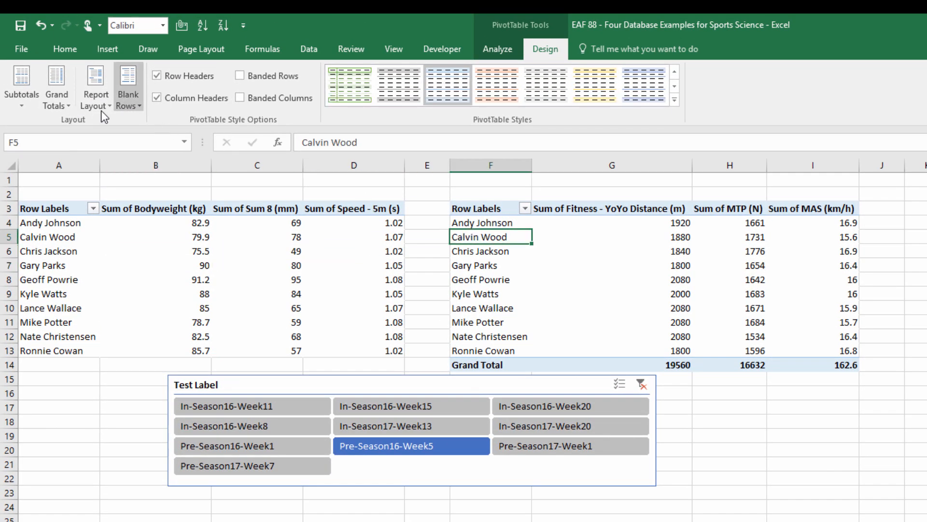
{"action": "left_click", "coordinate": [56, 89]}
{"action": "left_click", "coordinate": [69, 128]}
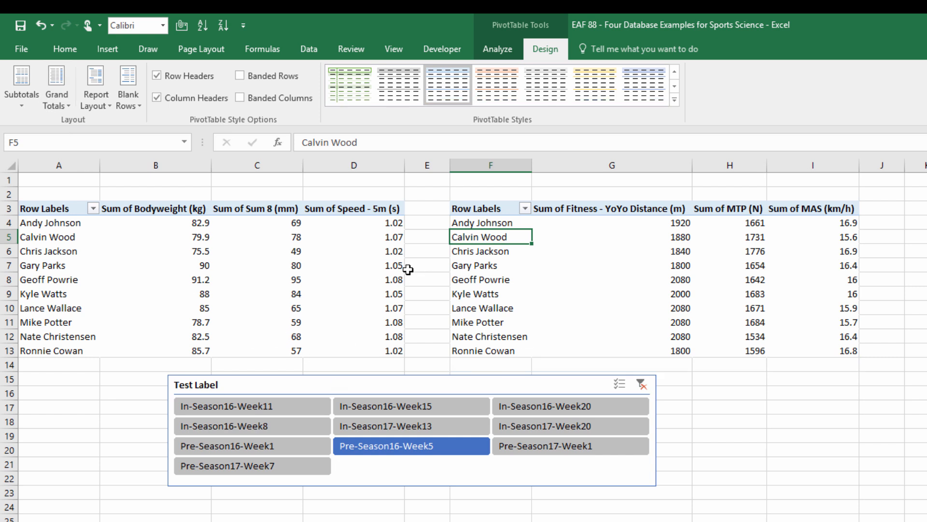
{"action": "left_click", "coordinate": [552, 408]}
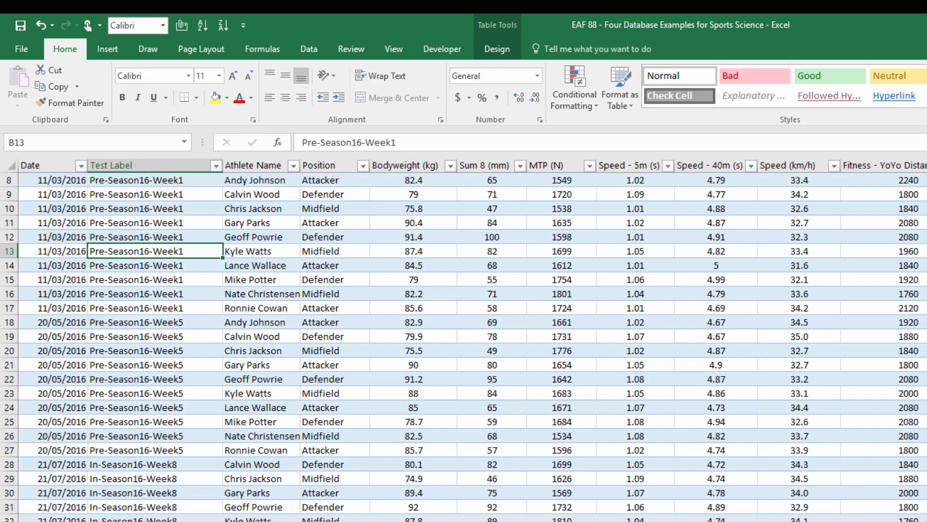
On the Fitness Testing sheet, choose the second athlete from the list in cell N7 of the extract table.
{"action": "scroll", "coordinate": [463, 348], "scroll_direction": "up", "scroll_amount": 3}
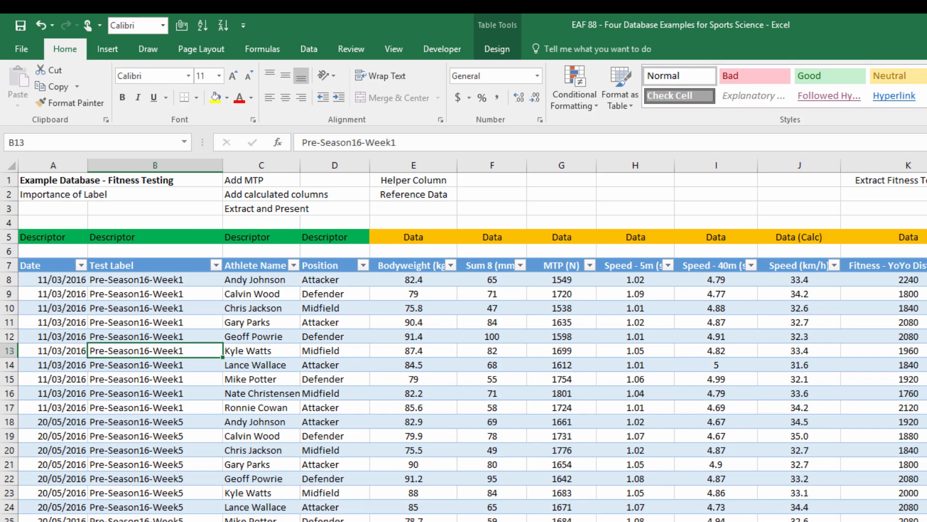
{"action": "scroll", "coordinate": [463, 338], "scroll_direction": "right", "scroll_amount": 10}
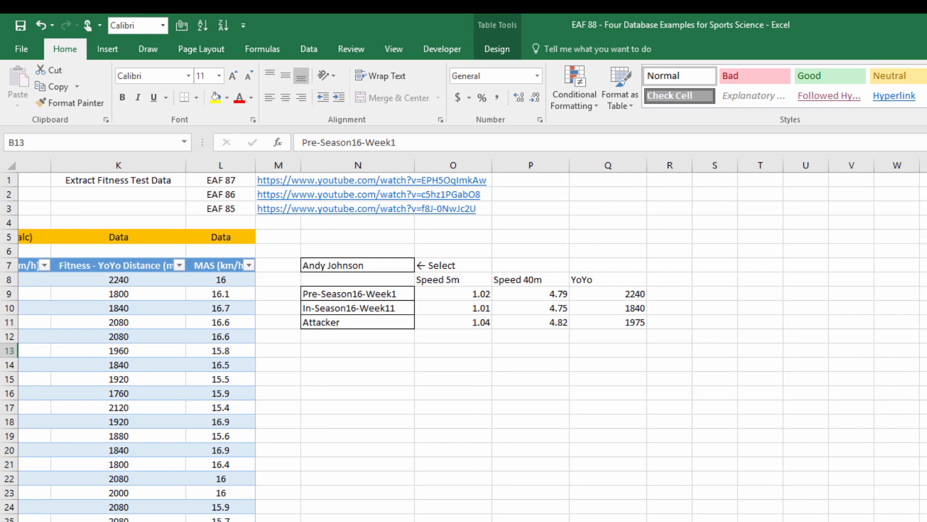
{"action": "scroll", "coordinate": [463, 338], "scroll_direction": "right", "scroll_amount": 3}
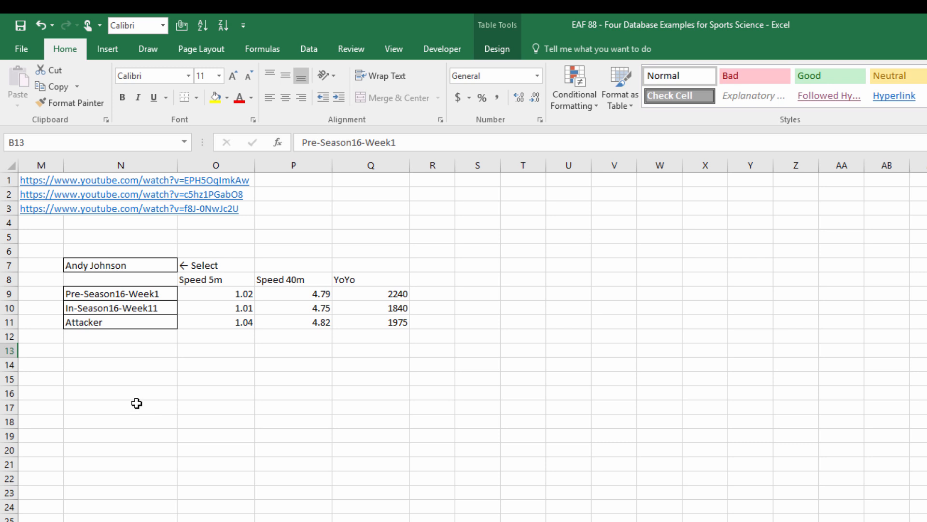
{"action": "left_click", "coordinate": [140, 268]}
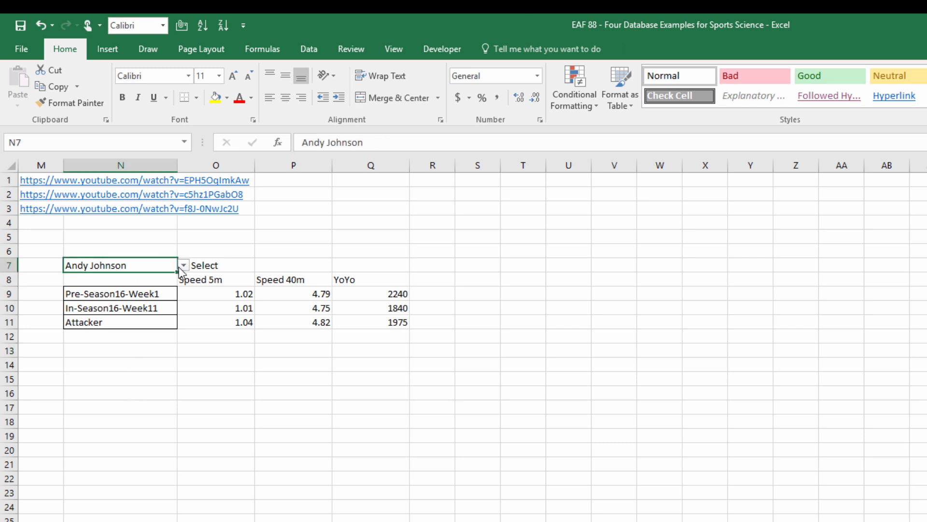
{"action": "left_click", "coordinate": [183, 265]}
{"action": "left_click", "coordinate": [134, 286]}
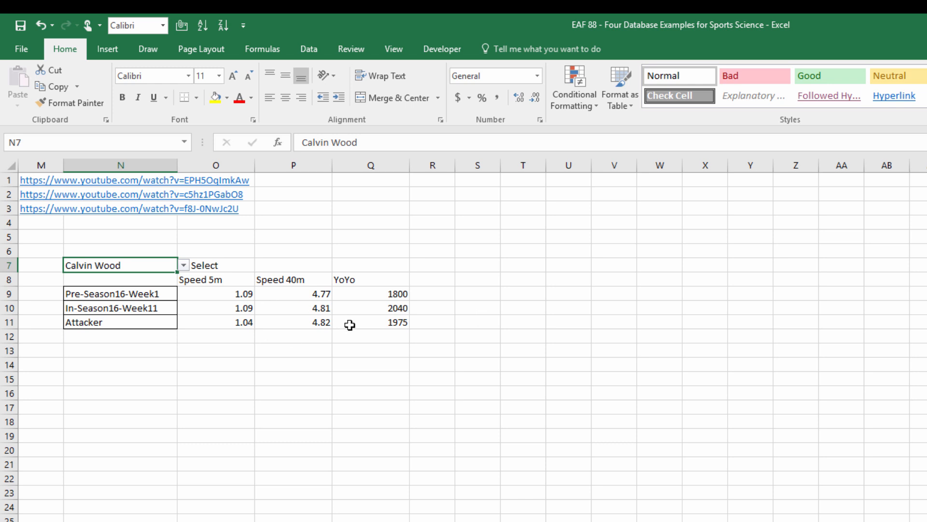
Set the two test labels compared in the extract table to In-Season16-Week8 in N9 and In-Season17-Week13 in N10.
{"action": "left_click", "coordinate": [162, 295]}
{"action": "left_click", "coordinate": [184, 293]}
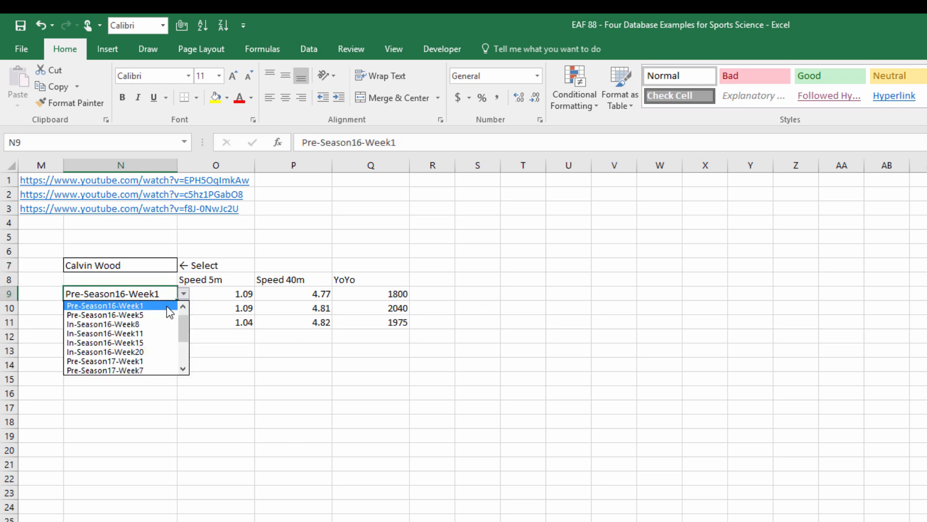
{"action": "left_click", "coordinate": [160, 324]}
{"action": "left_click", "coordinate": [163, 308]}
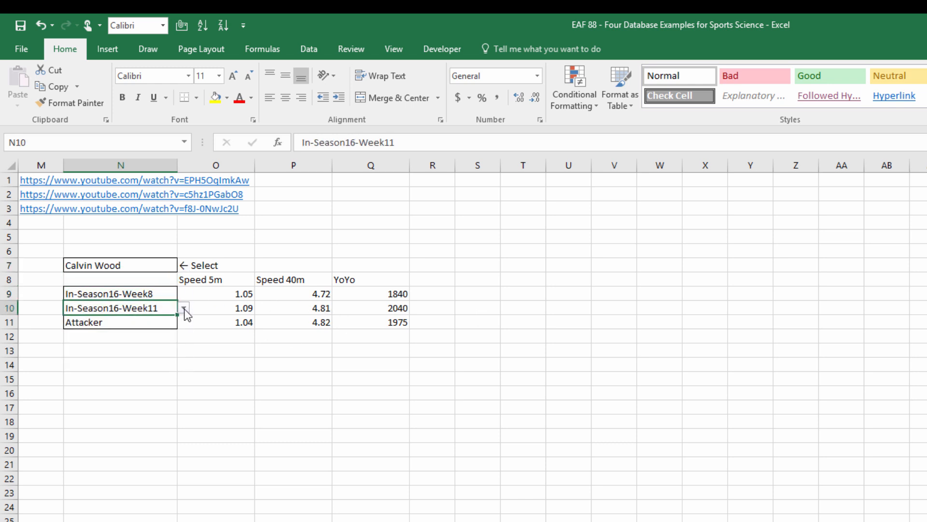
{"action": "left_click", "coordinate": [184, 309]}
{"action": "left_click", "coordinate": [124, 367]}
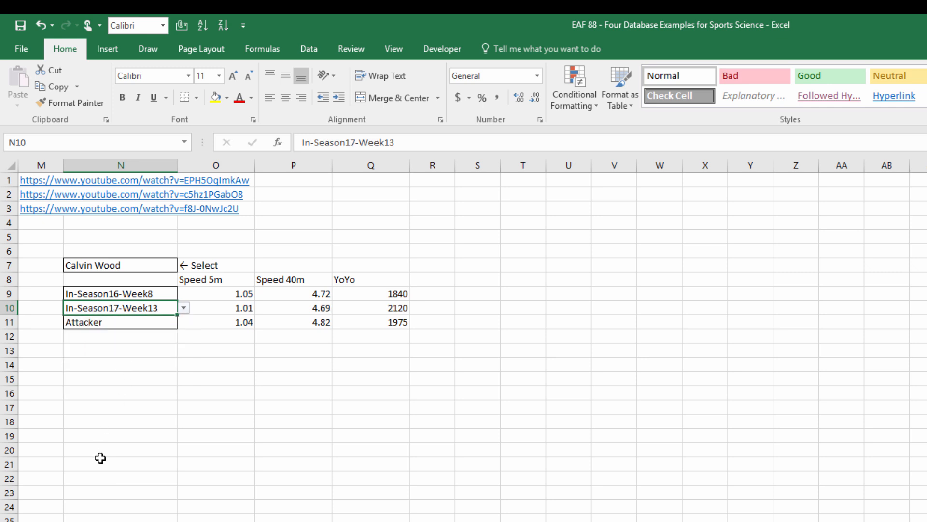
Check the selected athlete's position in the database and set the reference position in N11 to Defender.
{"action": "left_click", "coordinate": [140, 323]}
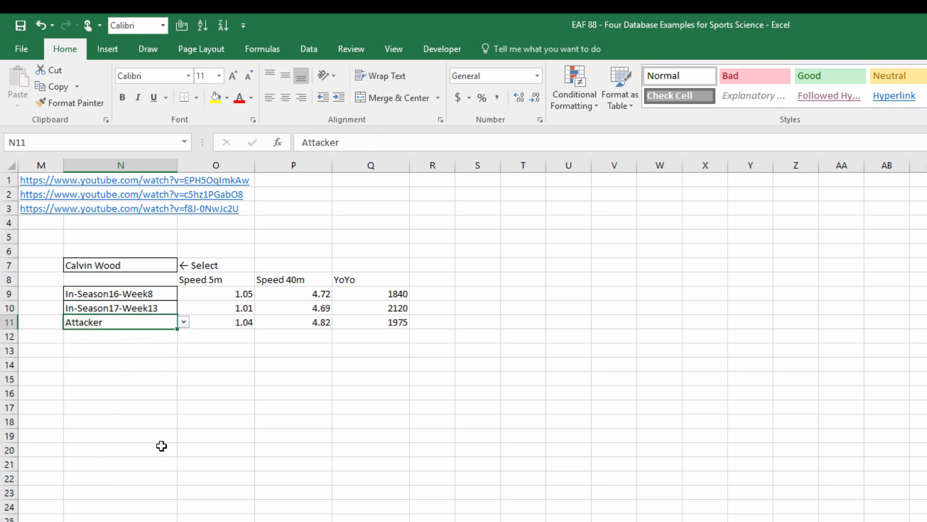
{"action": "scroll", "coordinate": [472, 340], "scroll_direction": "left", "scroll_amount": 4}
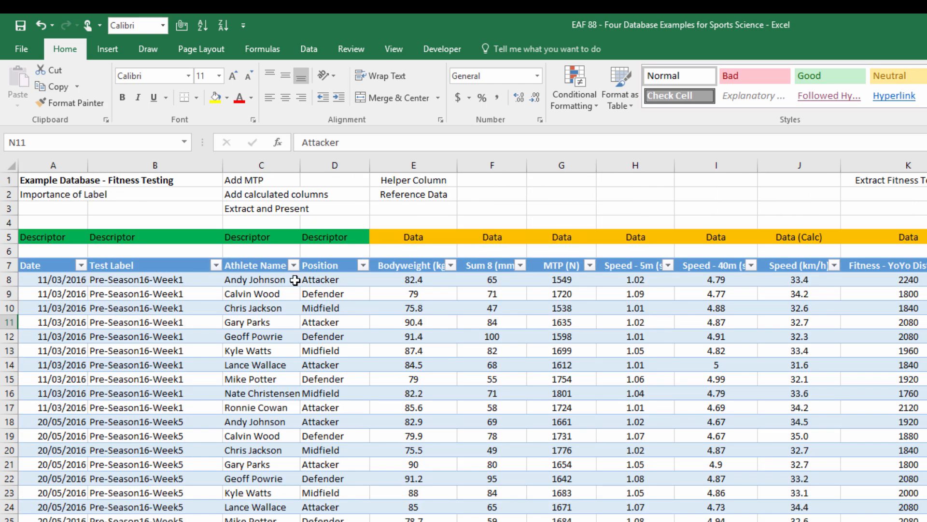
{"action": "left_click", "coordinate": [325, 294]}
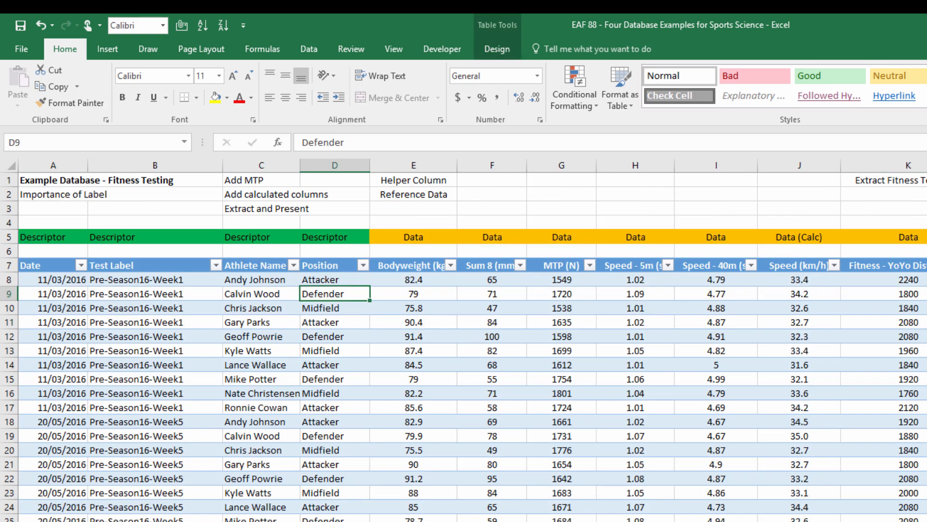
{"action": "scroll", "coordinate": [472, 341], "scroll_direction": "right", "scroll_amount": 5}
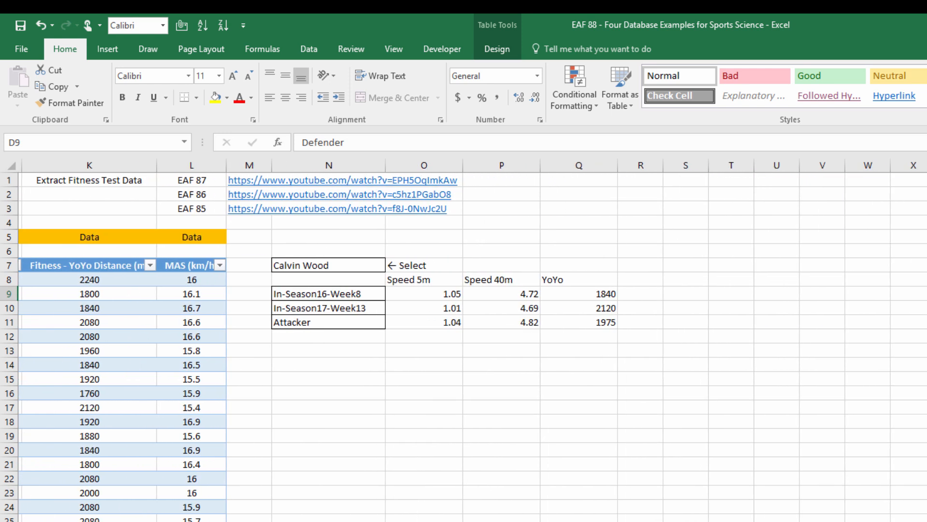
{"action": "scroll", "coordinate": [215, 325], "scroll_direction": "right", "scroll_amount": 1}
{"action": "left_click", "coordinate": [227, 323]}
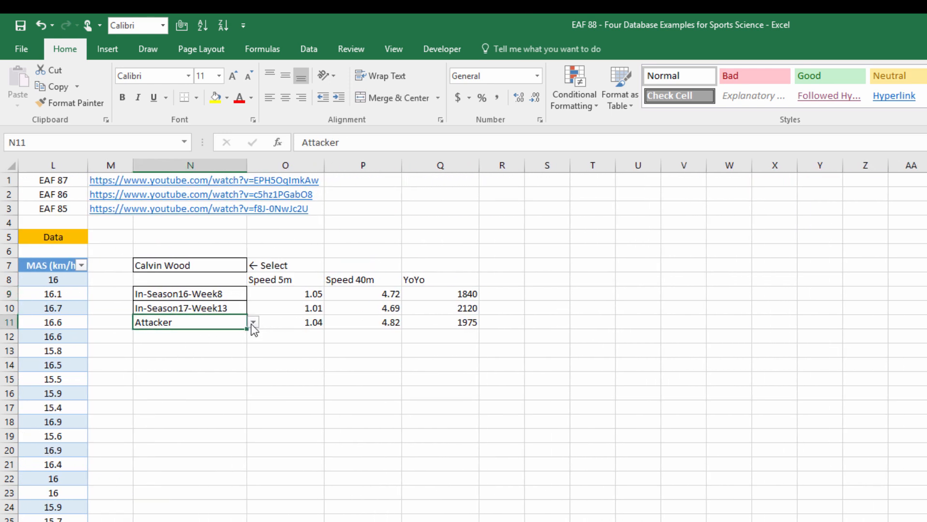
{"action": "left_click", "coordinate": [253, 324]}
{"action": "left_click", "coordinate": [205, 350]}
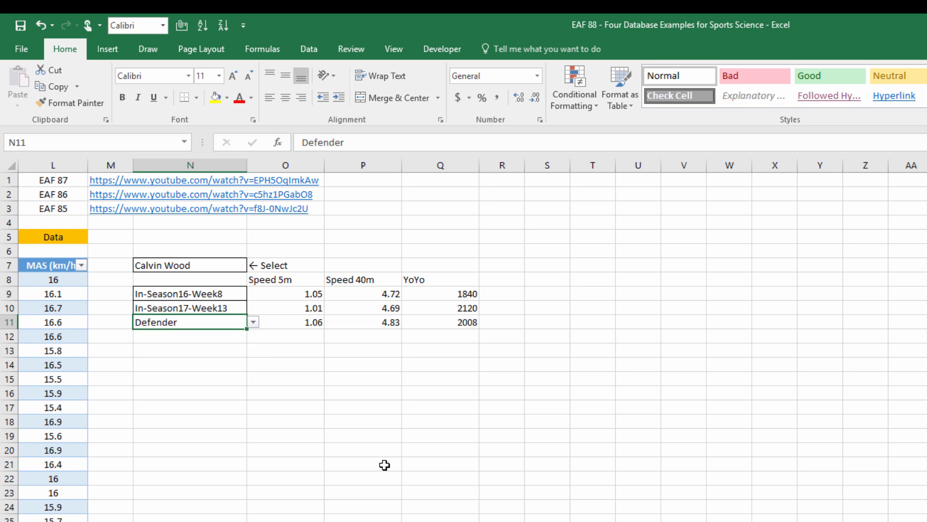
Shade the position average cells O11:Q11 with a light grey fill.
{"action": "left_click_drag", "start_coordinate": [290, 323], "coordinate": [471, 321]}
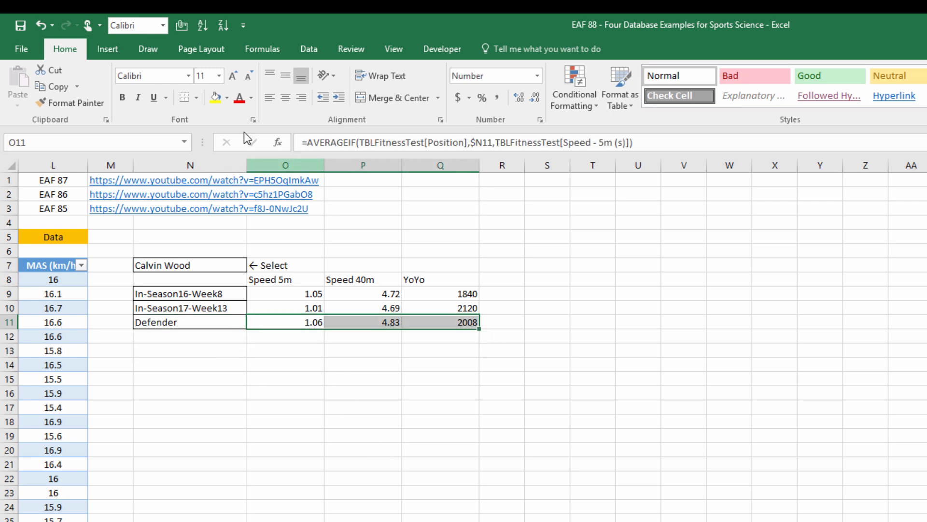
{"action": "left_click", "coordinate": [226, 99]}
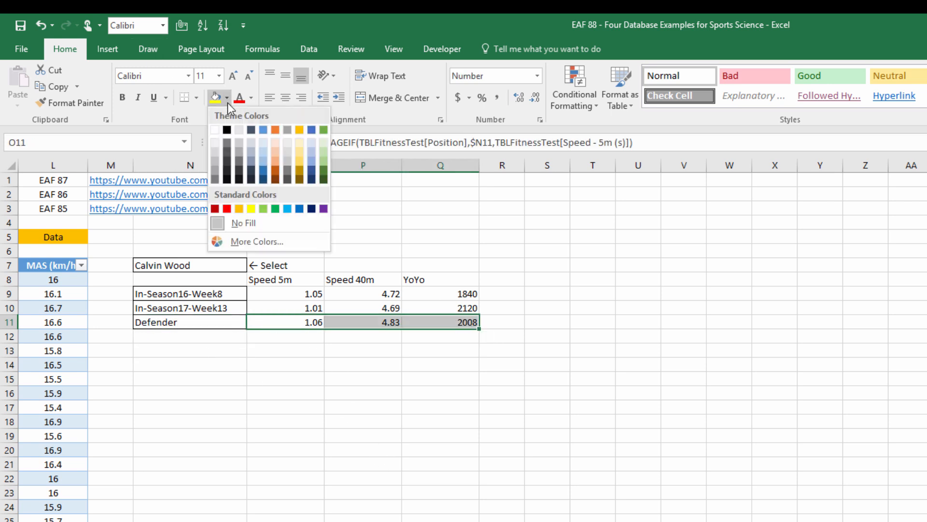
{"action": "left_click", "coordinate": [221, 158]}
Label the three extract rows beside the YoYo values as Today, Last Time and Reference in R9:R11.
{"action": "left_click", "coordinate": [210, 293]}
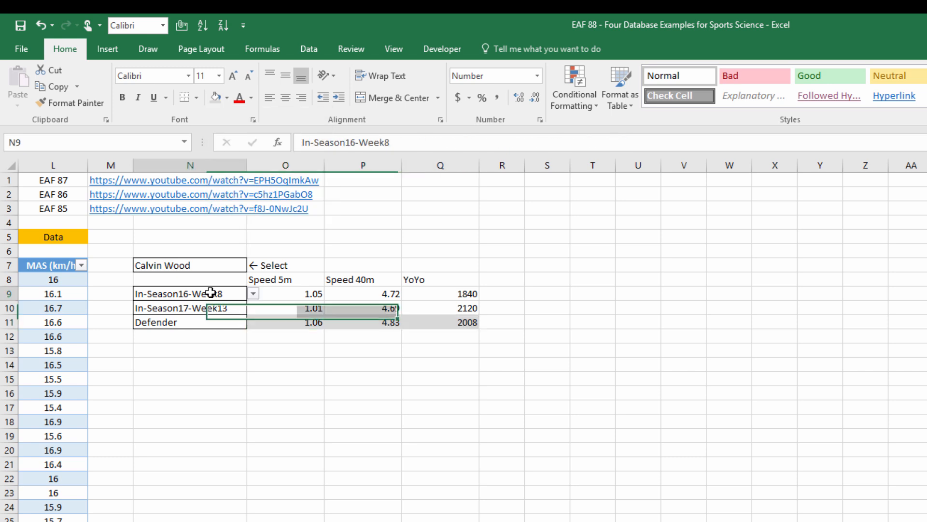
{"action": "left_click", "coordinate": [514, 292]}
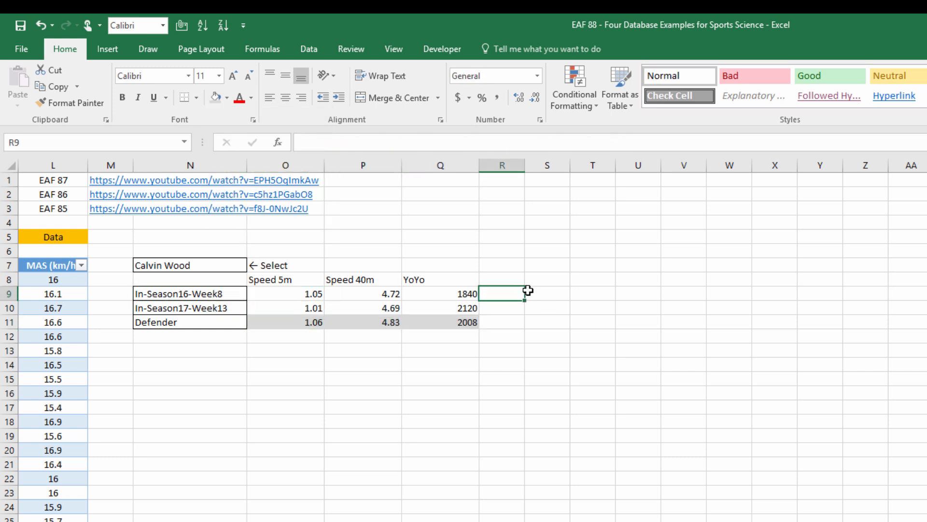
{"action": "type", "text": "To"}
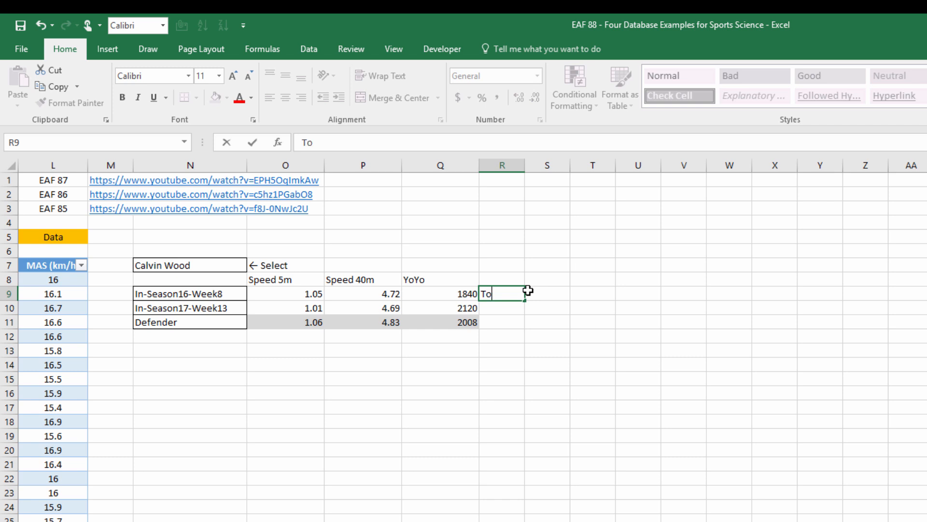
{"action": "type", "text": "day"}
{"action": "key", "text": "Return"}
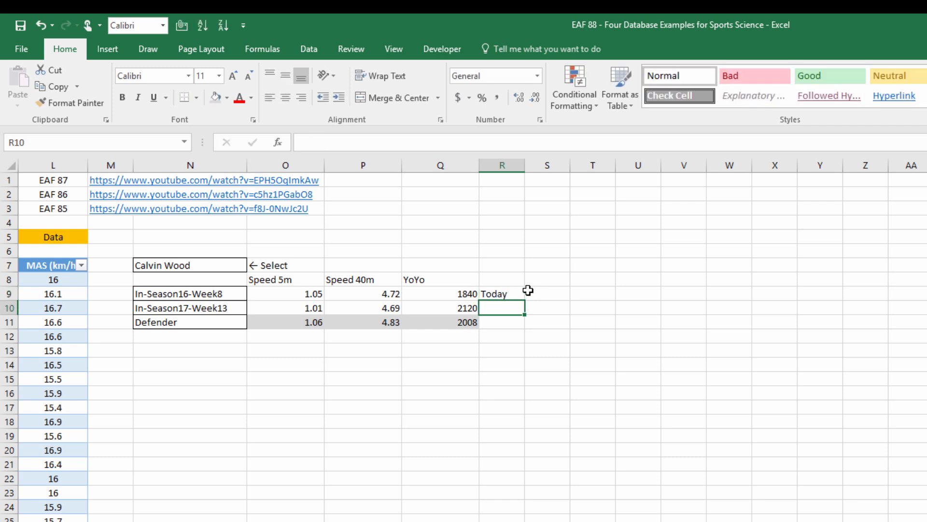
{"action": "type", "text": "Last Ti"}
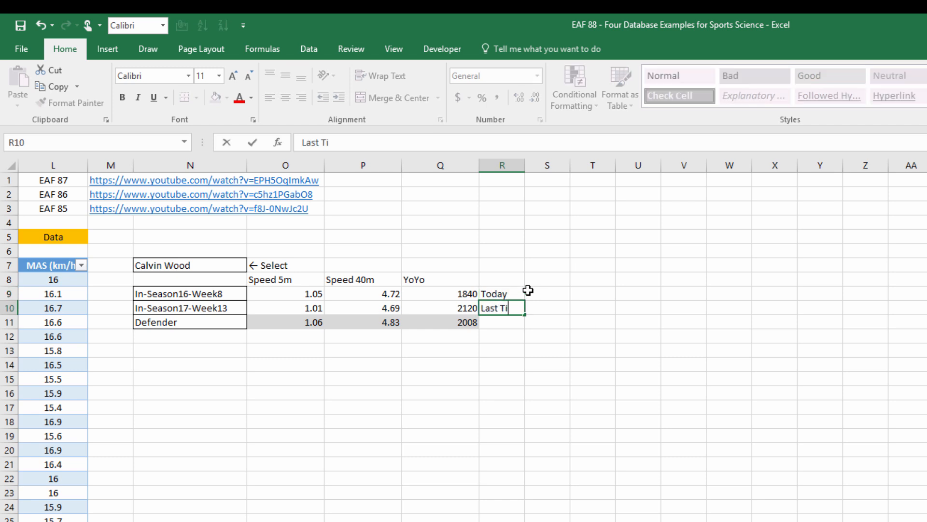
{"action": "type", "text": "me"}
{"action": "key", "text": "Return"}
{"action": "type", "text": "Reference"}
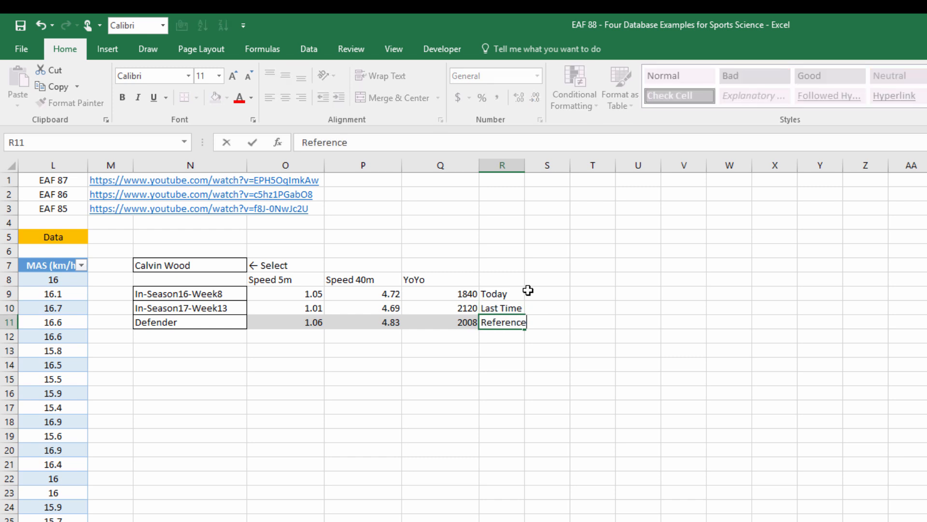
{"action": "key", "text": "Return"}
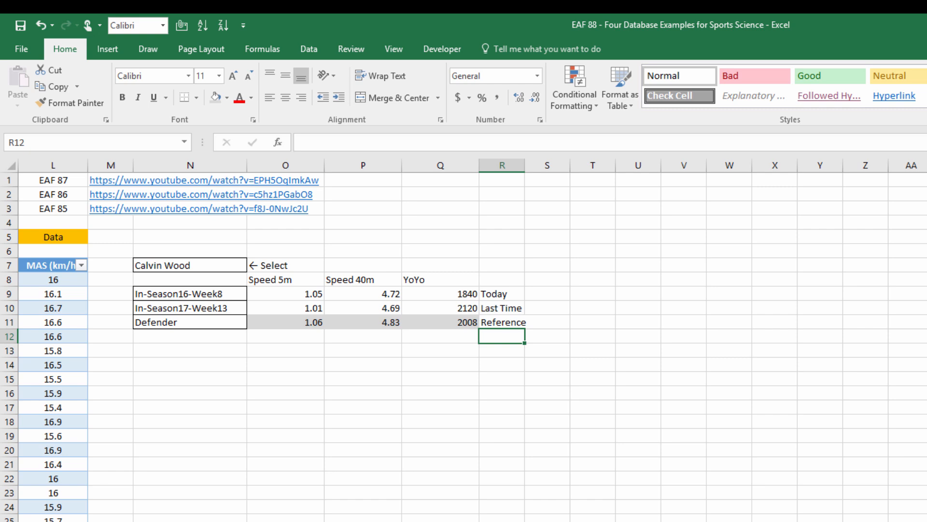
Open the Injury Register sheet and review the Name, Session Type and Contact Type entries and their choice lists for the record in row 13.
{"action": "key", "text": "ctrl+Page_Down"}
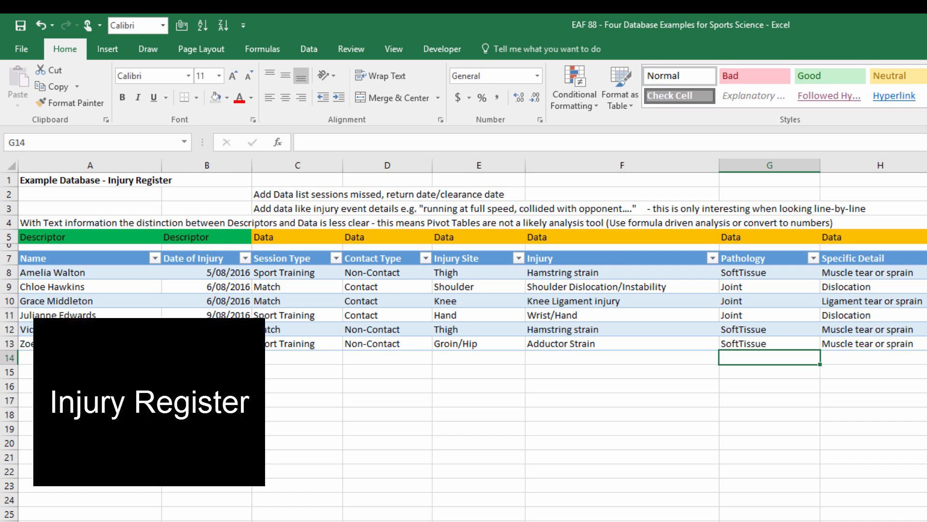
{"action": "left_click", "coordinate": [93, 346]}
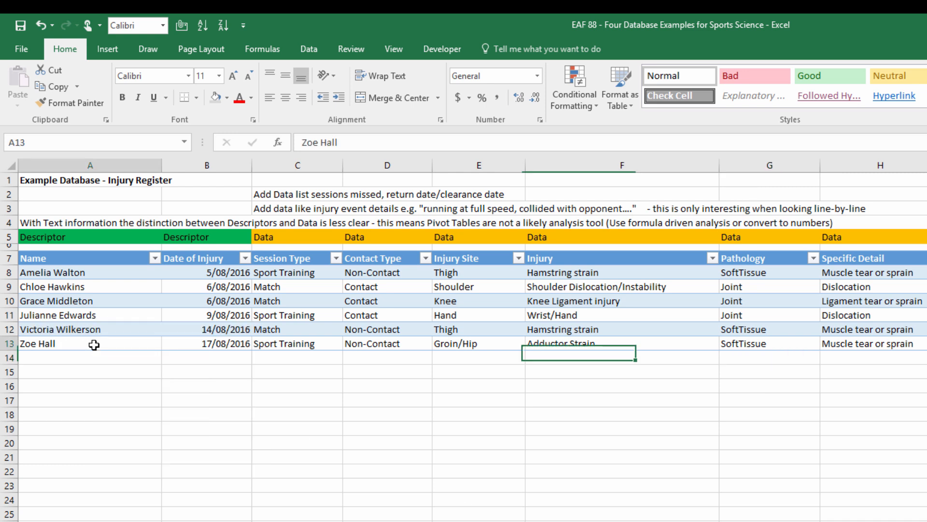
{"action": "left_click", "coordinate": [168, 344]}
{"action": "left_click", "coordinate": [168, 344]}
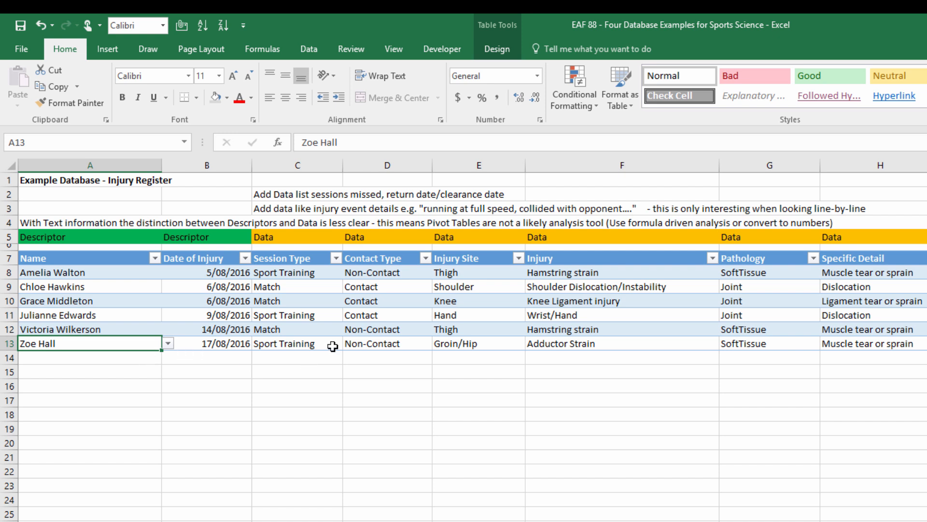
{"action": "left_click", "coordinate": [312, 342]}
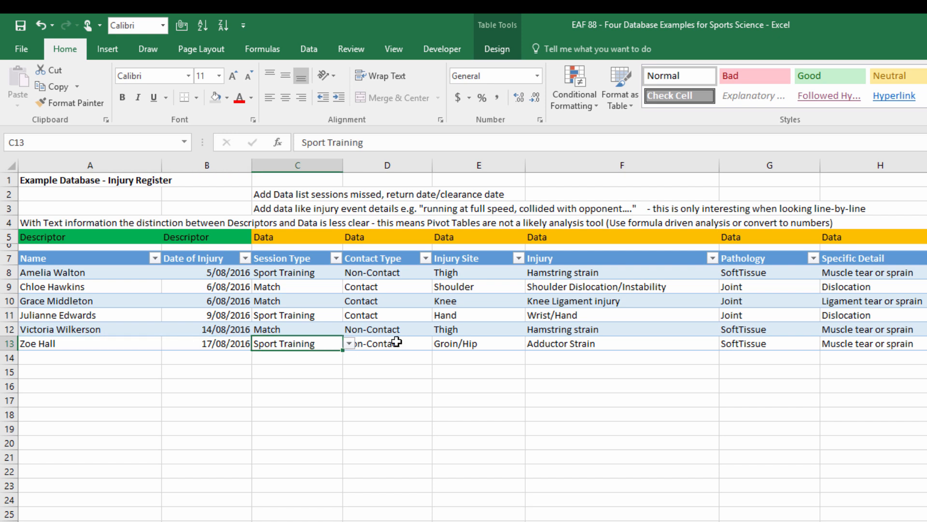
{"action": "left_click", "coordinate": [349, 343]}
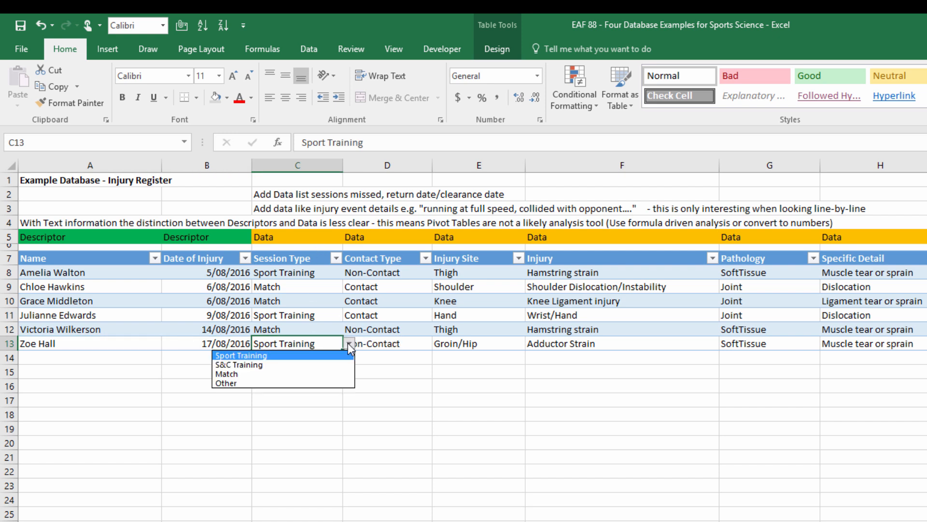
{"action": "left_click", "coordinate": [349, 346]}
{"action": "left_click", "coordinate": [362, 344]}
{"action": "left_click", "coordinate": [439, 343]}
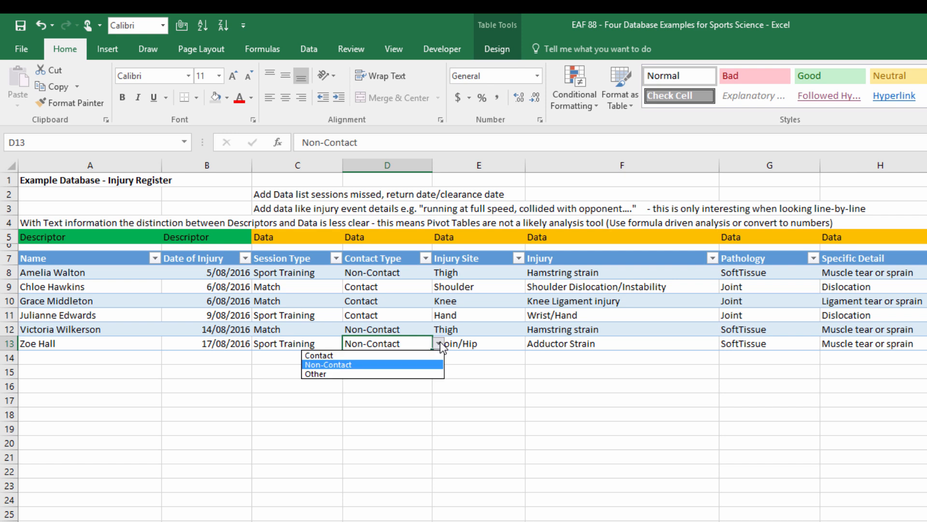
{"action": "left_click", "coordinate": [439, 344]}
Review the Injury Site and Injury choice lists in row 13, looking through the full range of listed injuries.
{"action": "left_click", "coordinate": [472, 344]}
{"action": "left_click", "coordinate": [532, 343]}
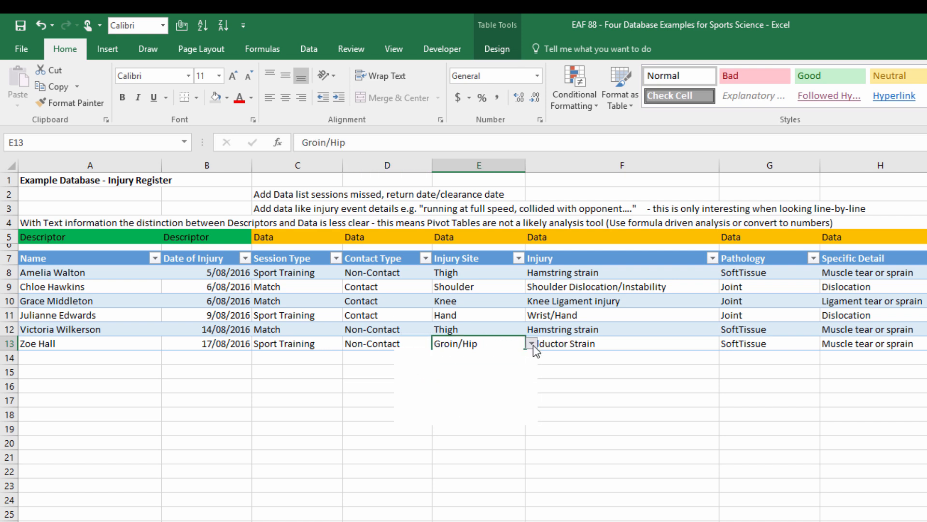
{"action": "left_click", "coordinate": [532, 344]}
{"action": "left_click", "coordinate": [573, 344]}
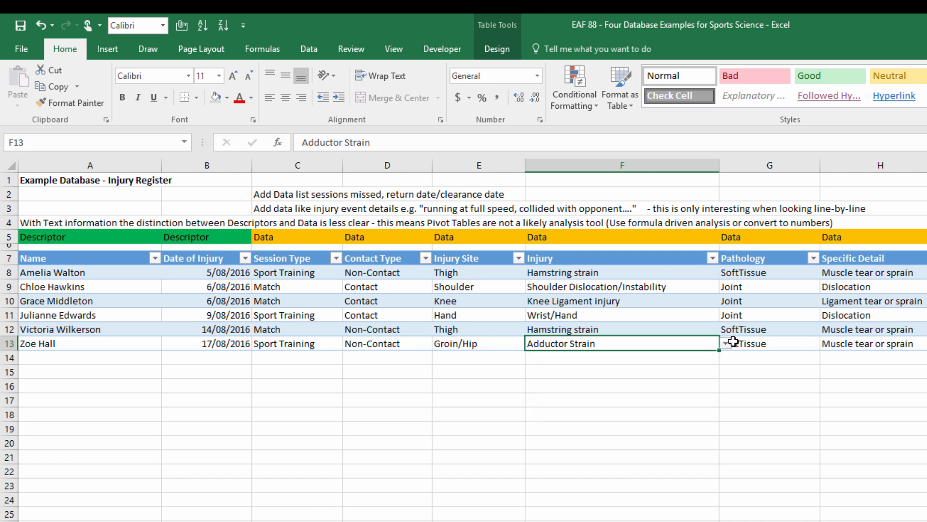
{"action": "left_click", "coordinate": [726, 343]}
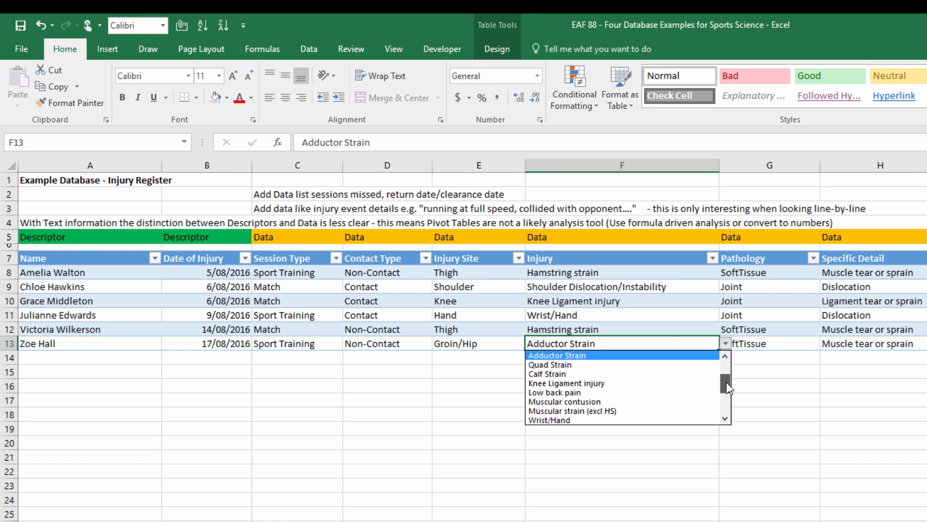
{"action": "left_click", "coordinate": [725, 370]}
{"action": "left_click_drag", "start_coordinate": [724, 362], "coordinate": [729, 412]}
{"action": "left_click_drag", "start_coordinate": [726, 404], "coordinate": [730, 356]}
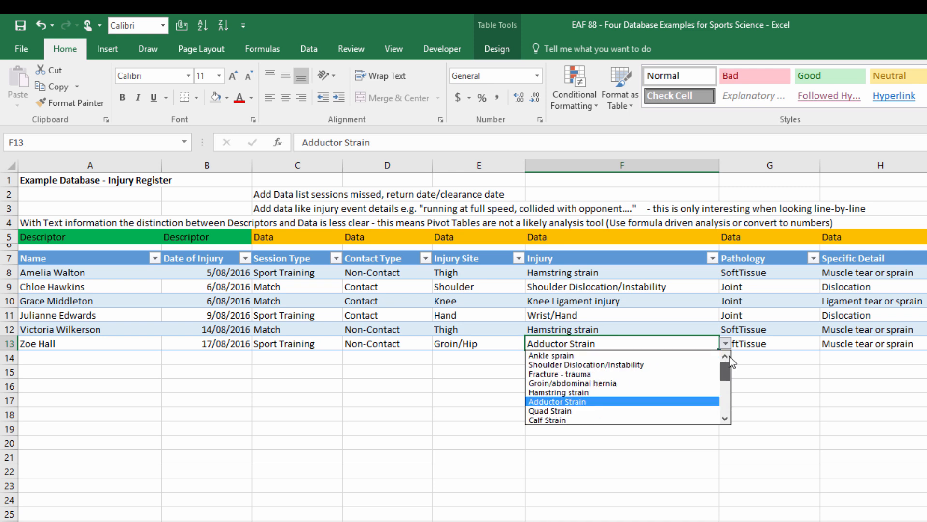
Review the Pathology and Specific Detail entries in row 13 and the sheet holding the injury register's data validation lists.
{"action": "left_click", "coordinate": [772, 344]}
{"action": "left_click", "coordinate": [827, 344]}
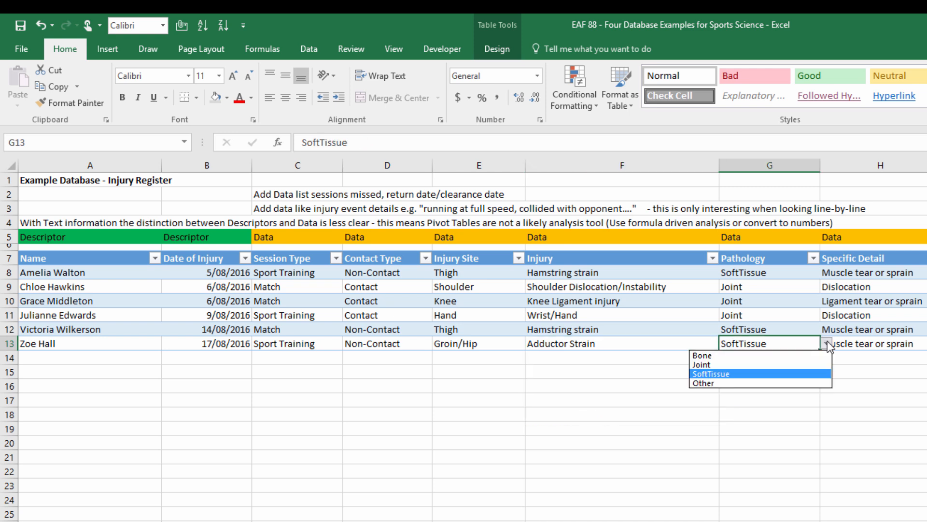
{"action": "left_click", "coordinate": [862, 344]}
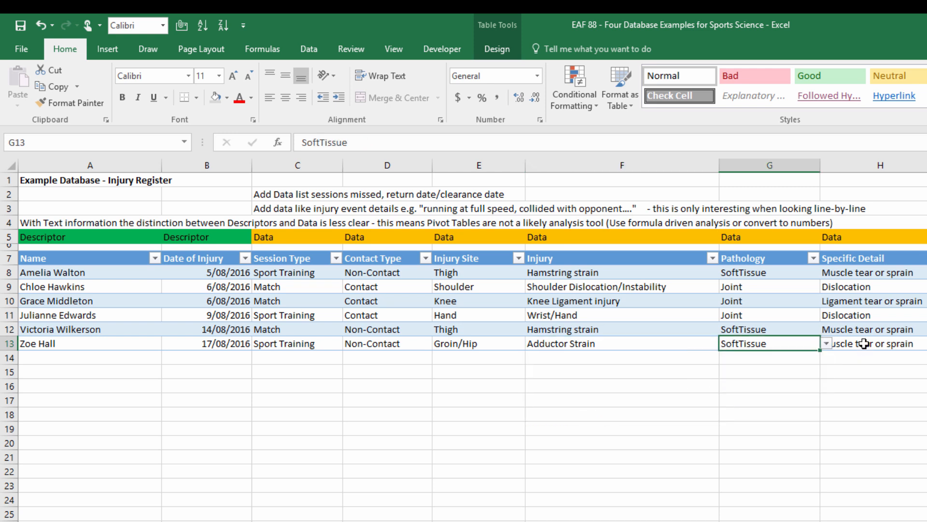
{"action": "left_click", "coordinate": [862, 344]}
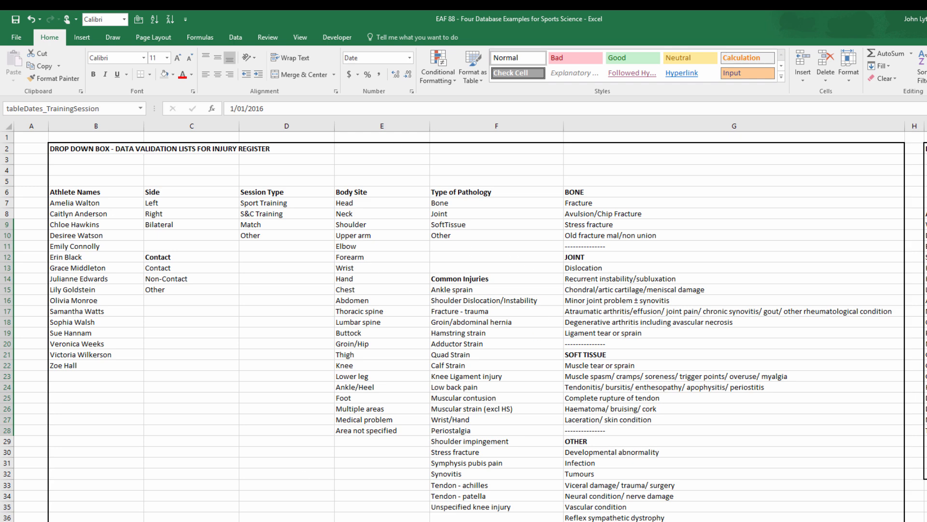
{"action": "key", "text": "ctrl+Page_Up"}
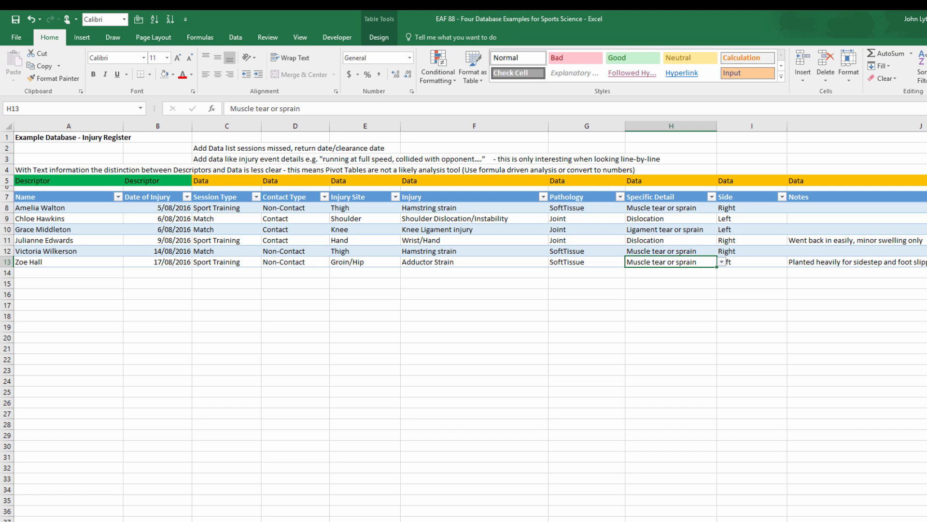
Examine the COUNTIF formulas in N9:N11 and the source ranges of the Injury Contact Type chart beside the register.
{"action": "scroll", "coordinate": [463, 319], "scroll_direction": "right", "scroll_amount": 10}
{"action": "left_click", "coordinate": [146, 219]}
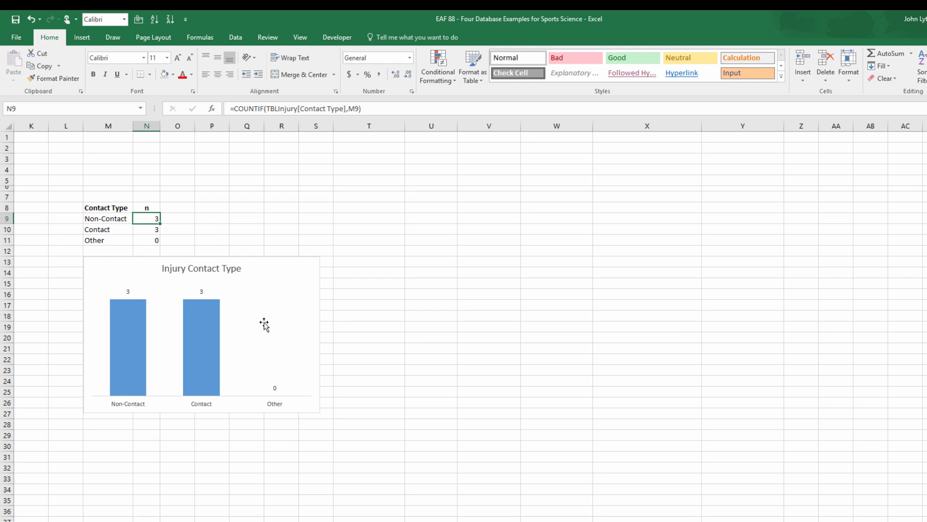
{"action": "left_click", "coordinate": [151, 230]}
{"action": "left_click", "coordinate": [150, 239]}
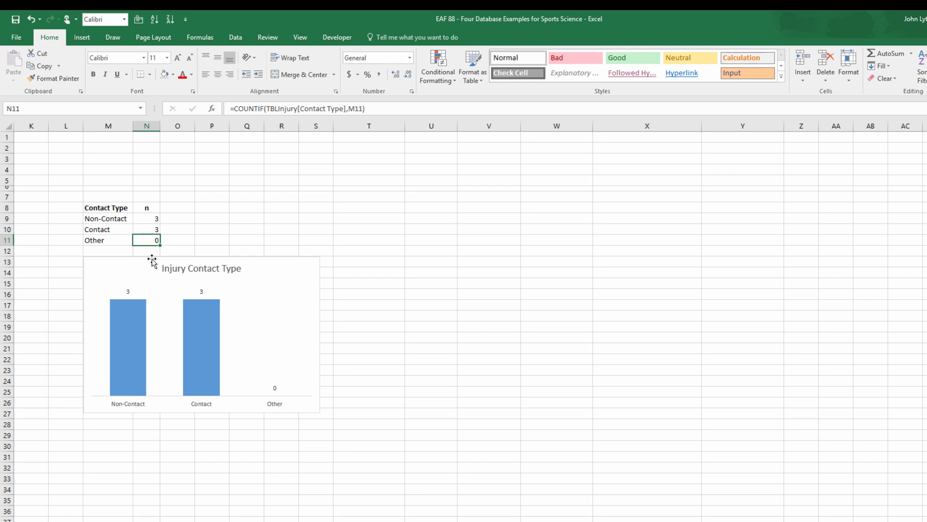
{"action": "left_click", "coordinate": [212, 317]}
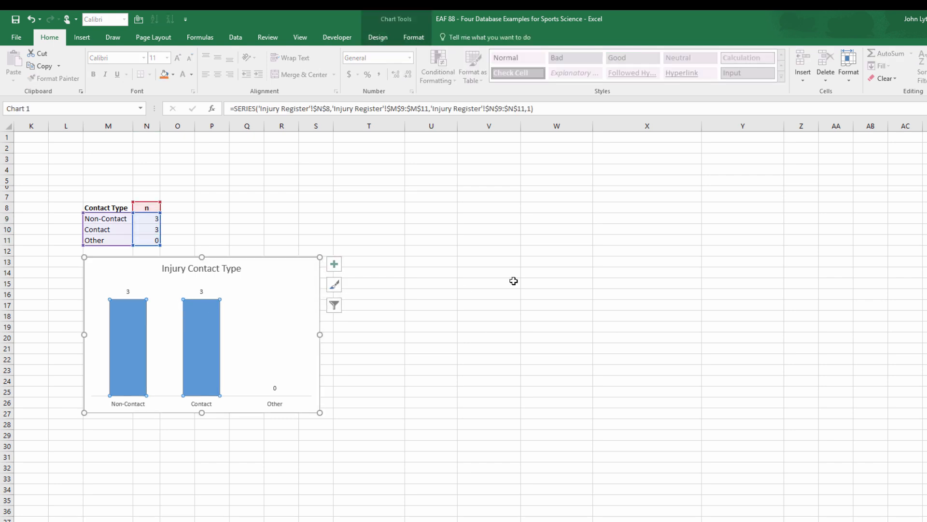
{"action": "left_click", "coordinate": [466, 361]}
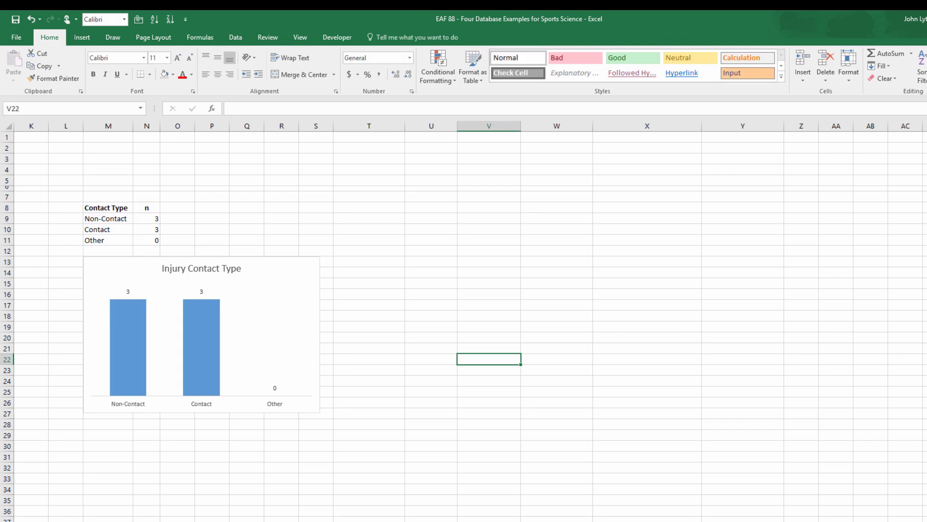
Create a PivotTable from the TBLInjury table on the existing Injury Register sheet at M29, below the contact type chart.
{"action": "scroll", "coordinate": [464, 318], "scroll_direction": "left", "scroll_amount": 1}
{"action": "scroll", "coordinate": [464, 319], "scroll_direction": "left", "scroll_amount": 5}
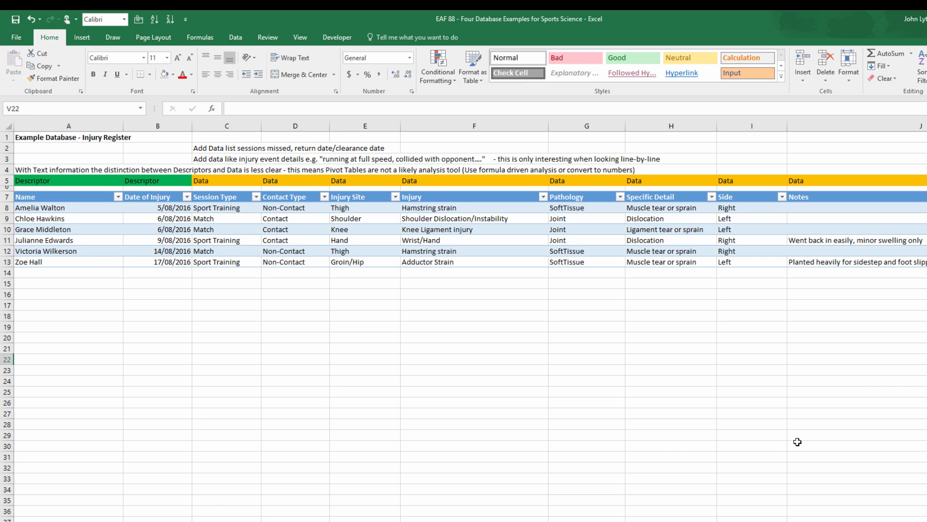
{"action": "left_click", "coordinate": [575, 223]}
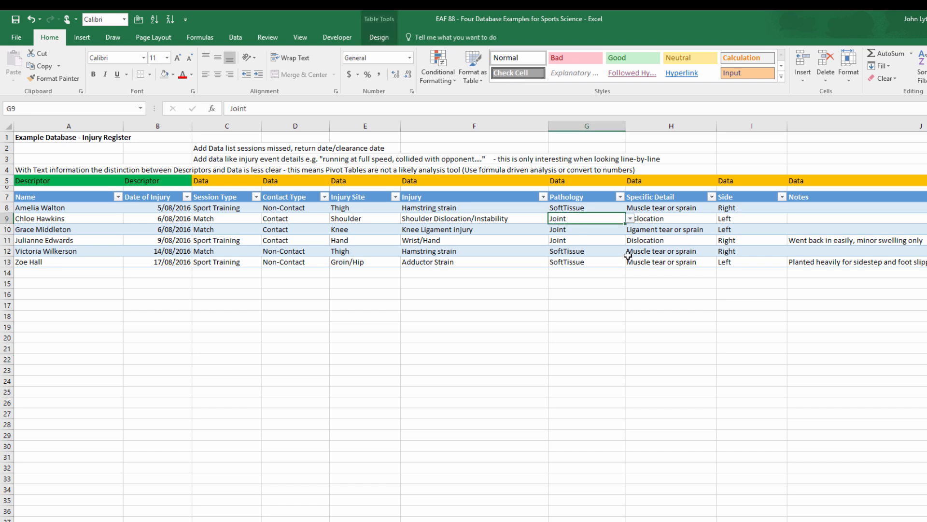
{"action": "left_click", "coordinate": [82, 38]}
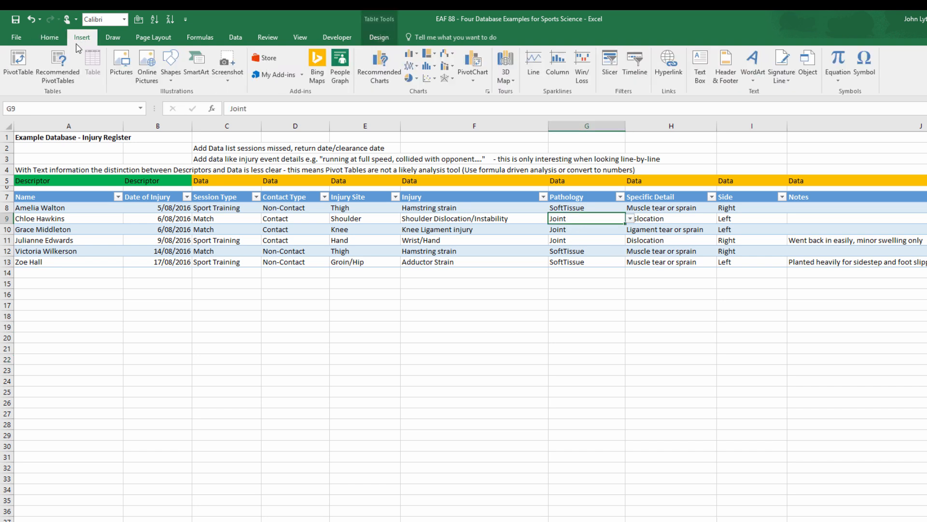
{"action": "left_click", "coordinate": [20, 73]}
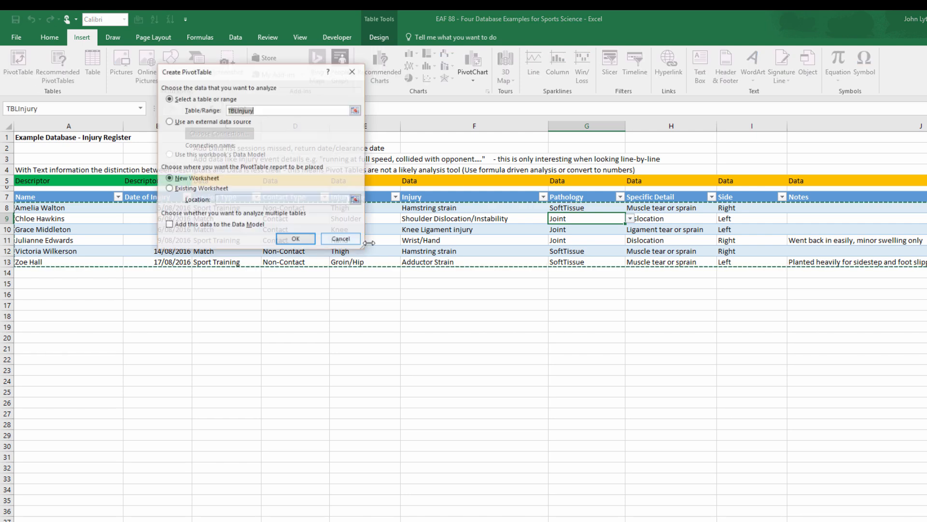
{"action": "left_click", "coordinate": [170, 190]}
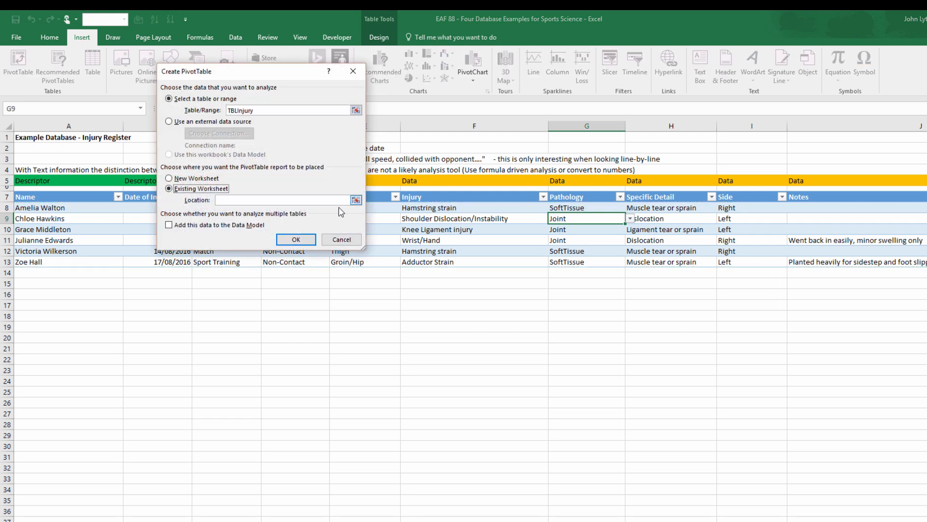
{"action": "left_click", "coordinate": [356, 200]}
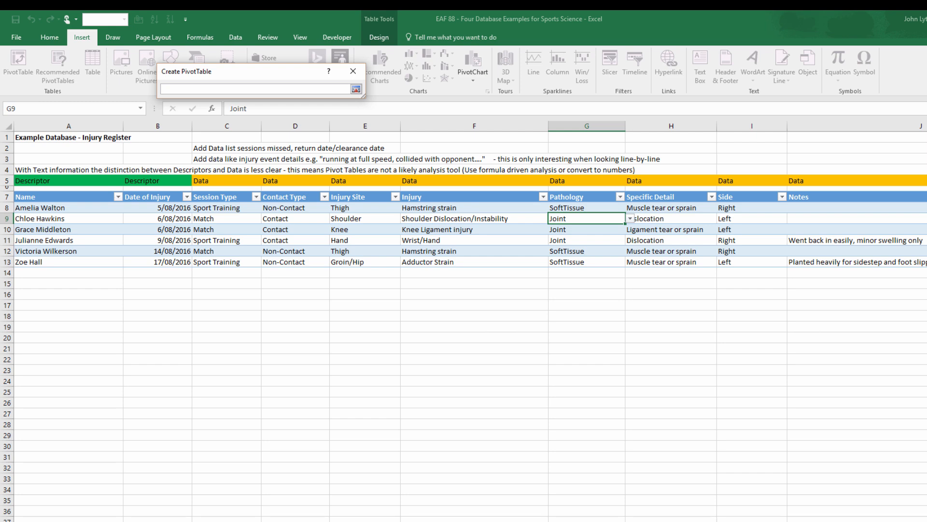
{"action": "scroll", "coordinate": [464, 319], "scroll_direction": "right", "scroll_amount": 10}
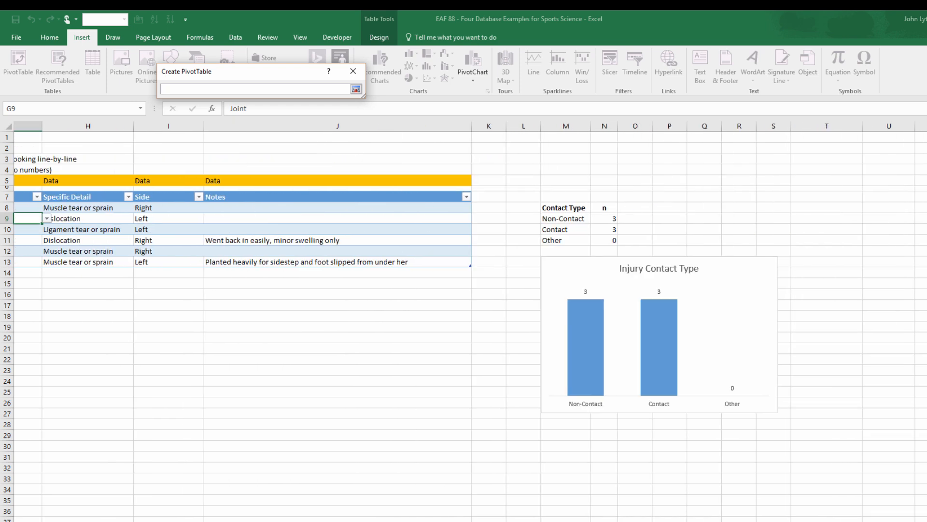
{"action": "scroll", "coordinate": [391, 417], "scroll_direction": "down", "scroll_amount": 4}
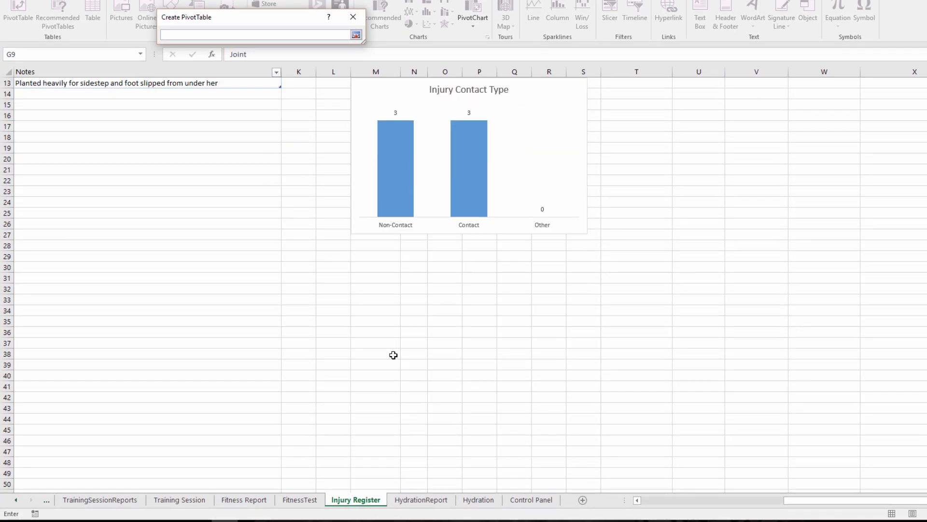
{"action": "left_click", "coordinate": [374, 254]}
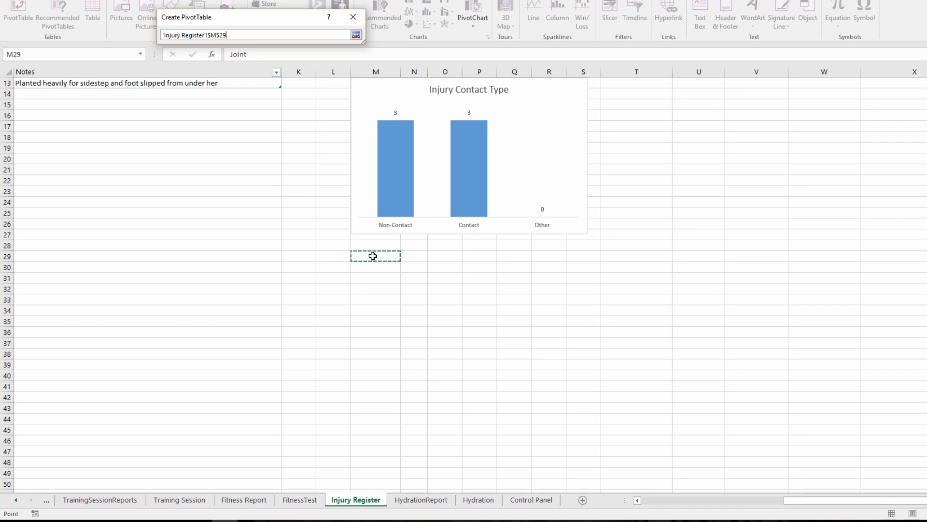
{"action": "left_click", "coordinate": [356, 35]}
{"action": "left_click", "coordinate": [291, 185]}
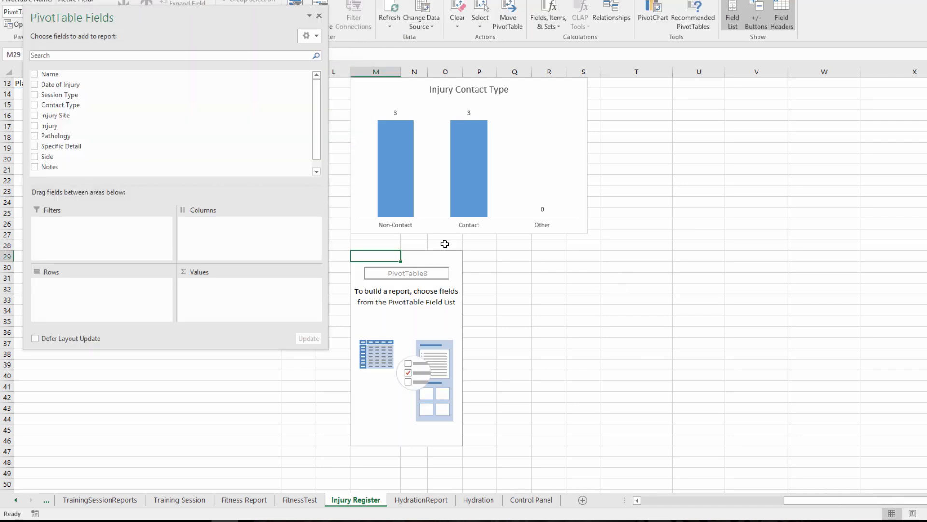
Summarise the PivotTable with Pathology as rows and the count of Date of Injury as values, and turn grand totals off for rows and columns.
{"action": "left_click_drag", "start_coordinate": [72, 138], "coordinate": [73, 287]}
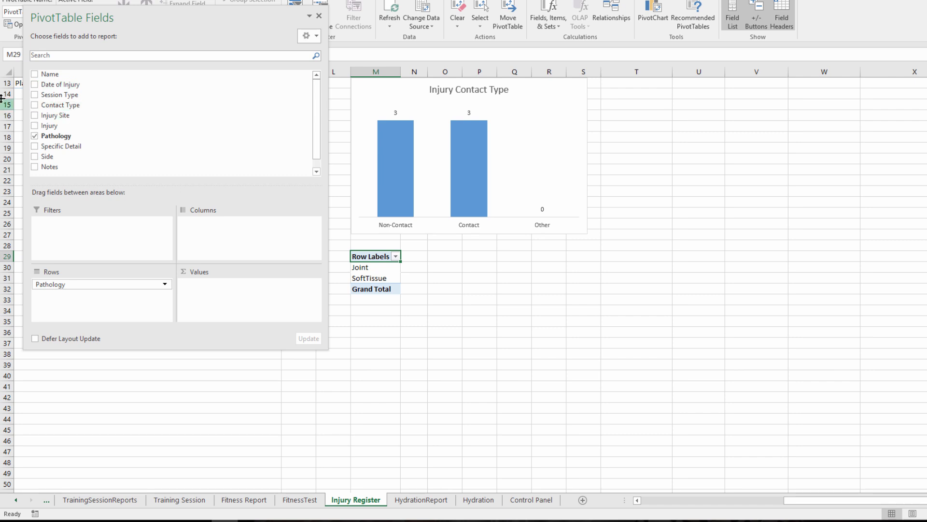
{"action": "left_click_drag", "start_coordinate": [61, 86], "coordinate": [227, 292]}
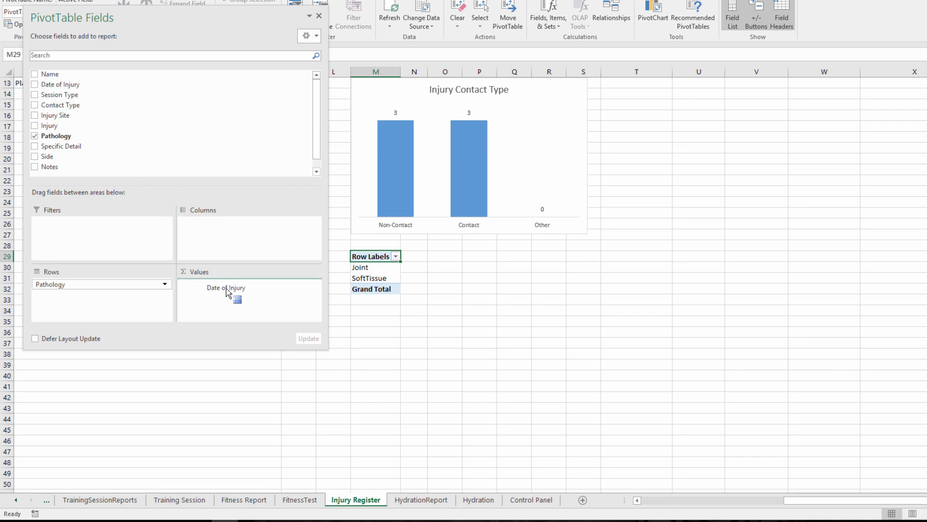
{"action": "left_click_drag", "start_coordinate": [227, 292], "coordinate": [227, 292]}
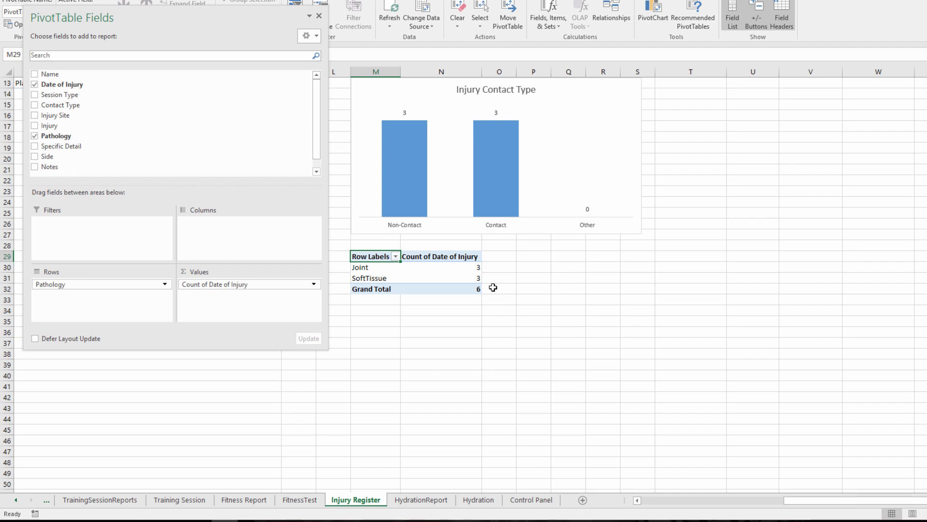
{"action": "left_click", "coordinate": [44, 10]}
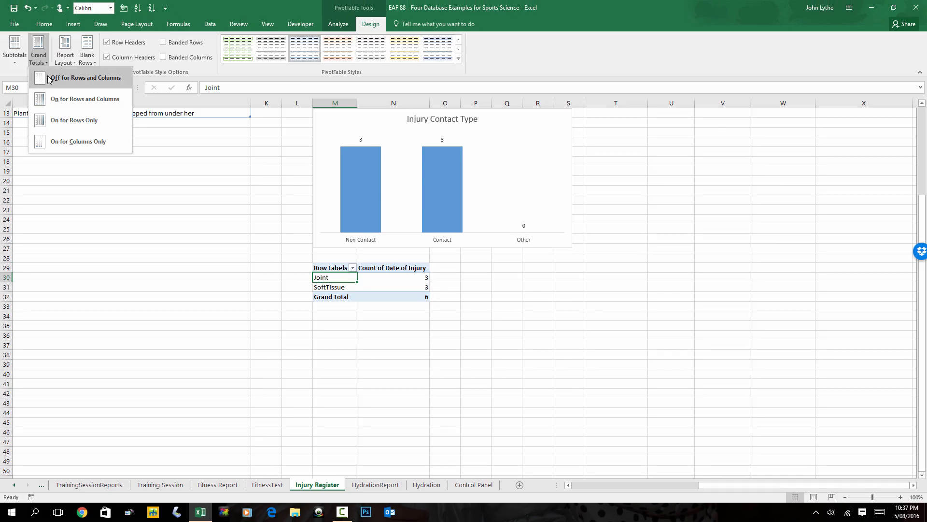
{"action": "left_click", "coordinate": [49, 79]}
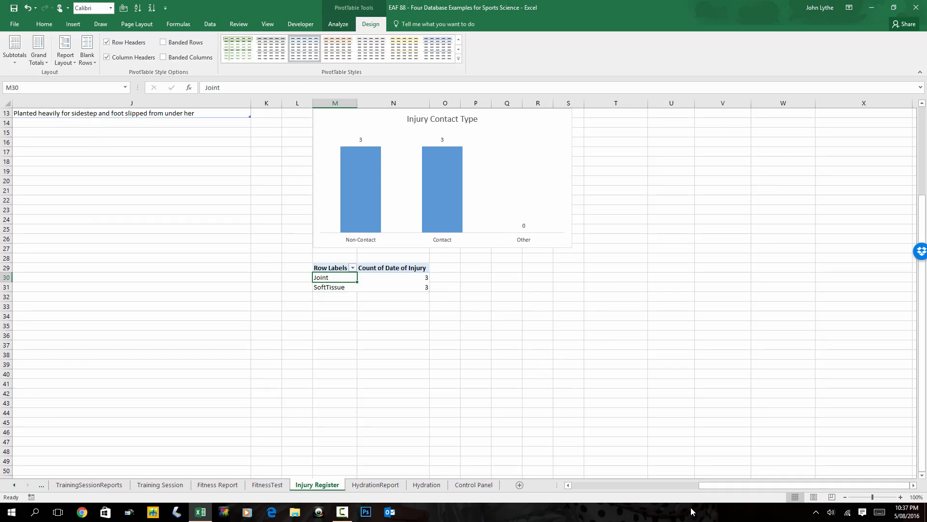
Return to the injury register table and select the first empty Name cell below the records, A14.
{"action": "left_click_drag", "start_coordinate": [706, 486], "coordinate": [691, 486]}
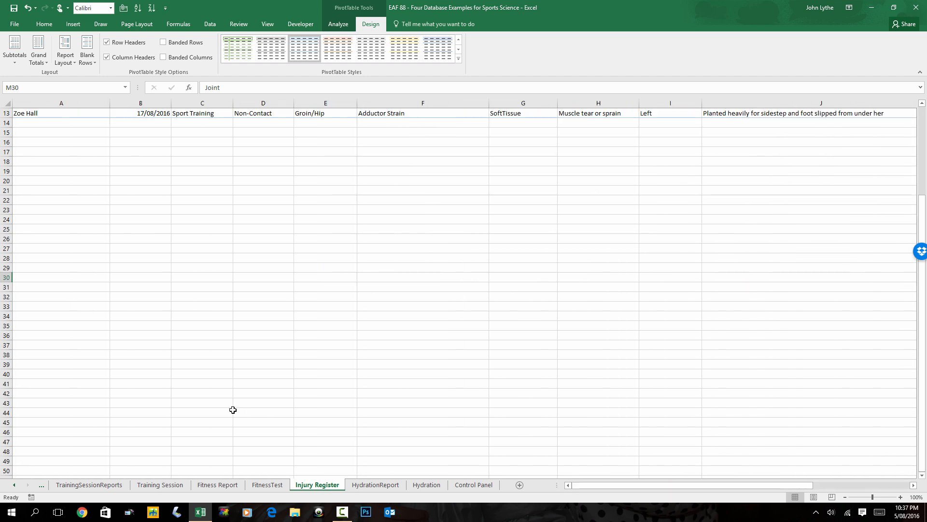
{"action": "scroll", "coordinate": [233, 410], "scroll_direction": "up", "scroll_amount": 4}
{"action": "left_click", "coordinate": [90, 233]}
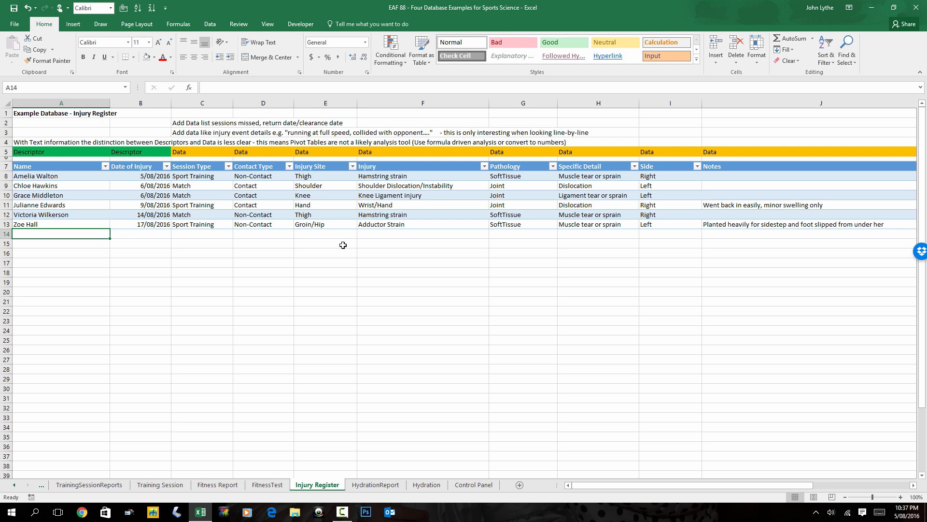
Add a new row to the injury register table, choosing the athlete's name from the validation list and setting the injury date to 20/8.
{"action": "left_click", "coordinate": [776, 225]}
{"action": "key", "text": "Tab"}
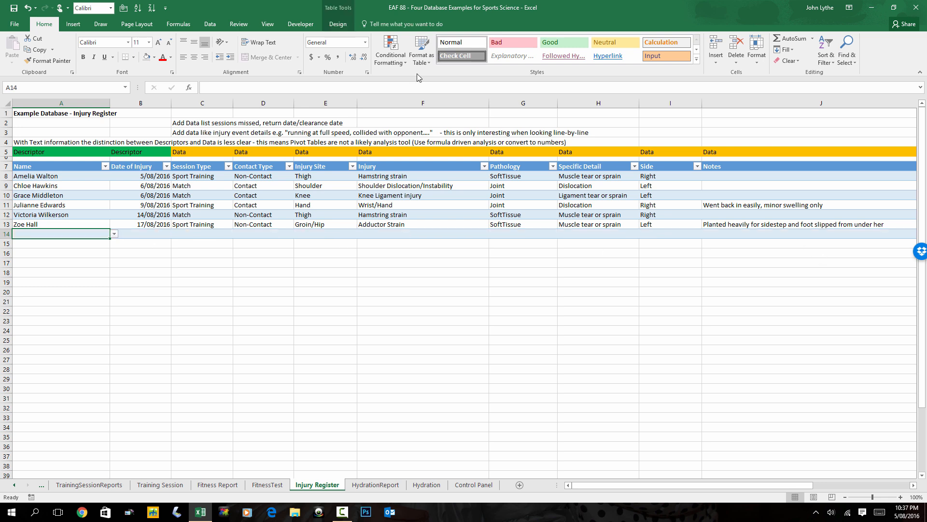
{"action": "left_click", "coordinate": [113, 234]}
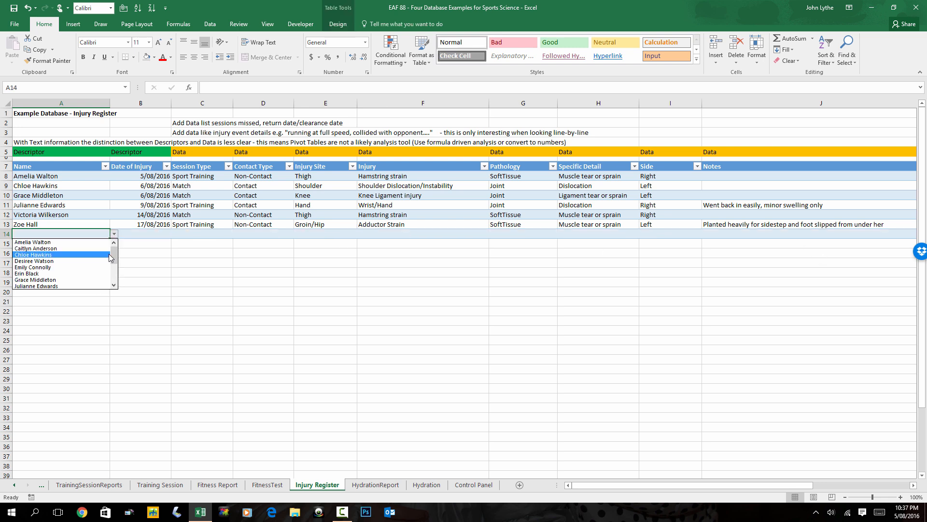
{"action": "left_click_drag", "start_coordinate": [114, 255], "coordinate": [112, 274]}
{"action": "left_click", "coordinate": [58, 267]}
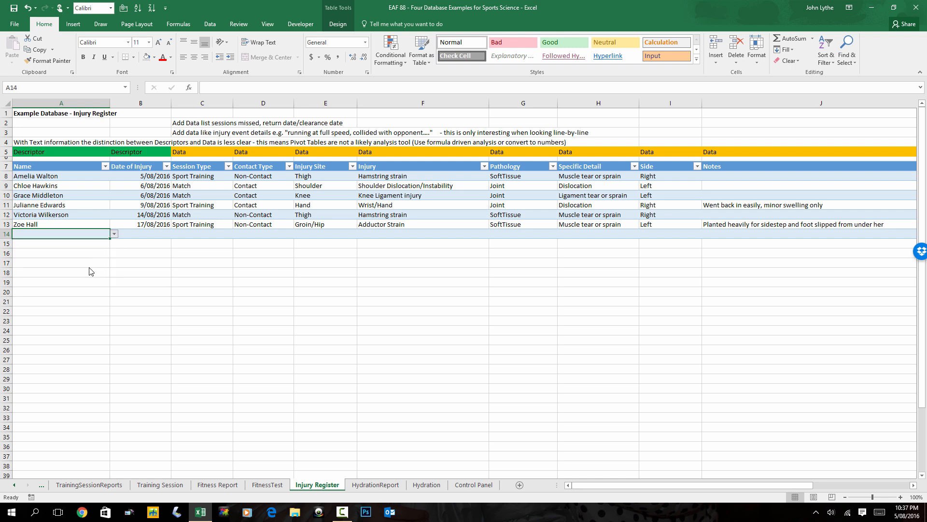
{"action": "left_click", "coordinate": [146, 234]}
{"action": "type", "text": "20/8"}
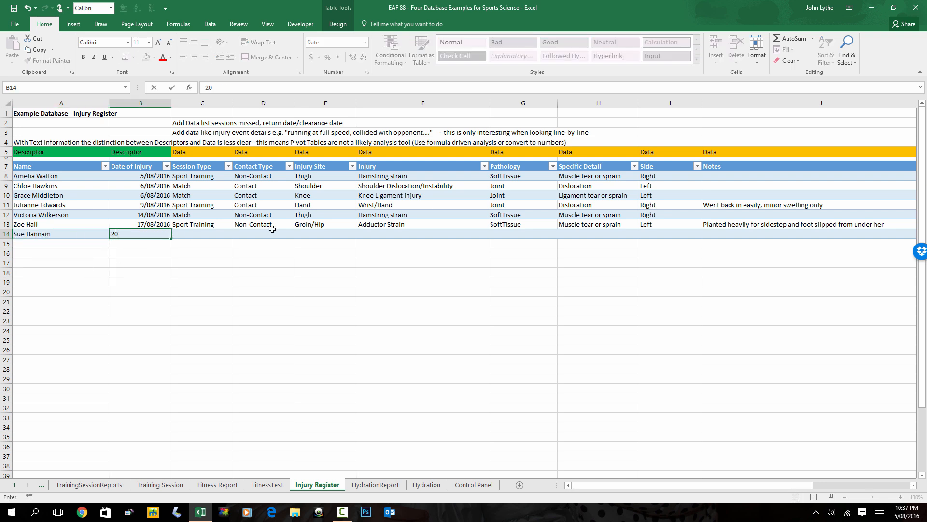
{"action": "key", "text": "Tab"}
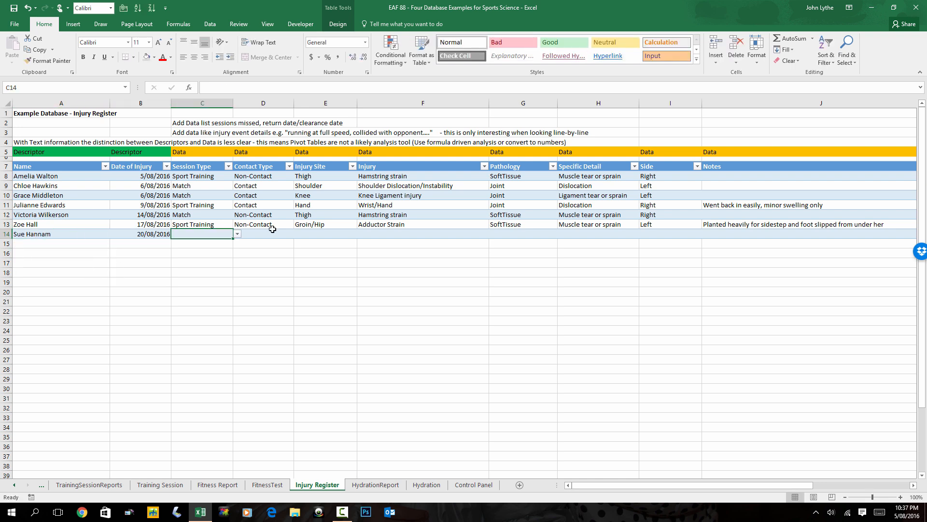
Set the new record's session type to S&C Training and its contact type to Non-Contact.
{"action": "left_click", "coordinate": [237, 234]}
{"action": "left_click", "coordinate": [198, 252]}
{"action": "left_click", "coordinate": [289, 234]}
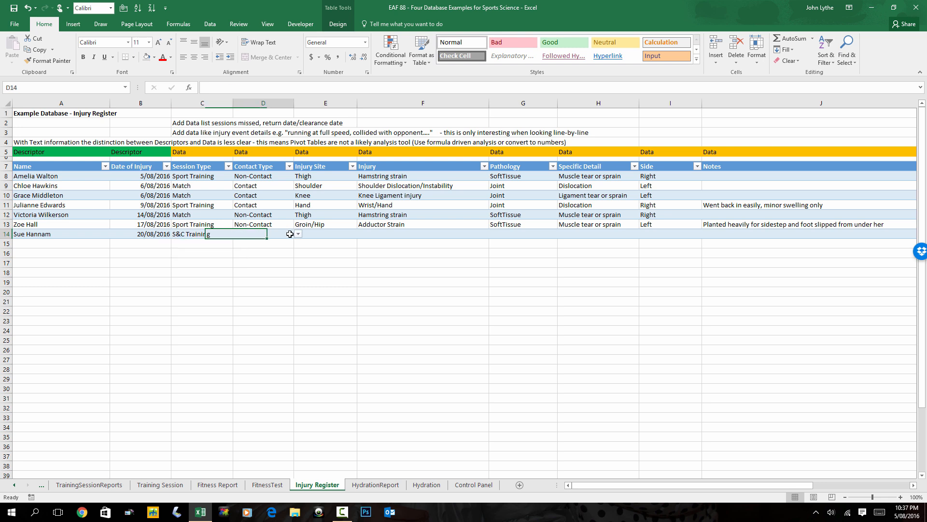
{"action": "left_click", "coordinate": [298, 234]}
{"action": "left_click", "coordinate": [263, 250]}
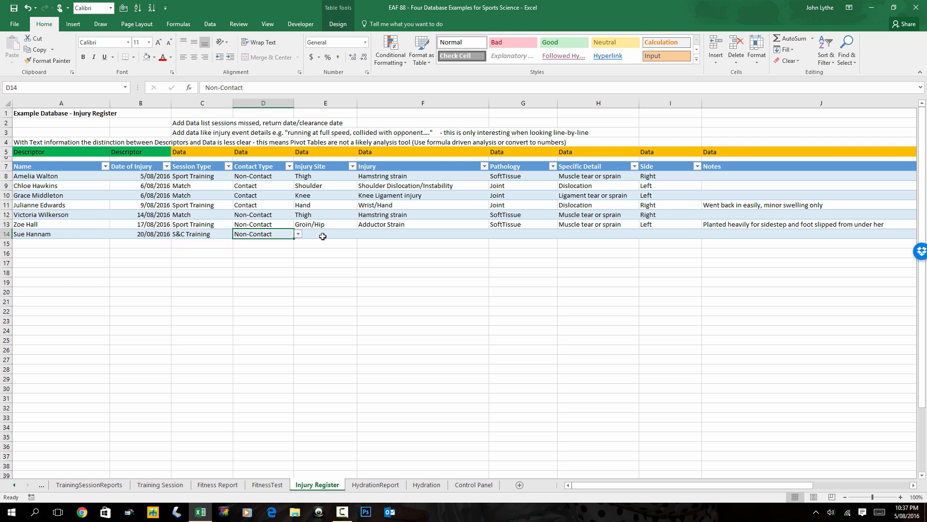
Set the new record's injury site to Lumbar spine and its injury to Low back pain.
{"action": "left_click", "coordinate": [322, 237]}
{"action": "left_click", "coordinate": [361, 235]}
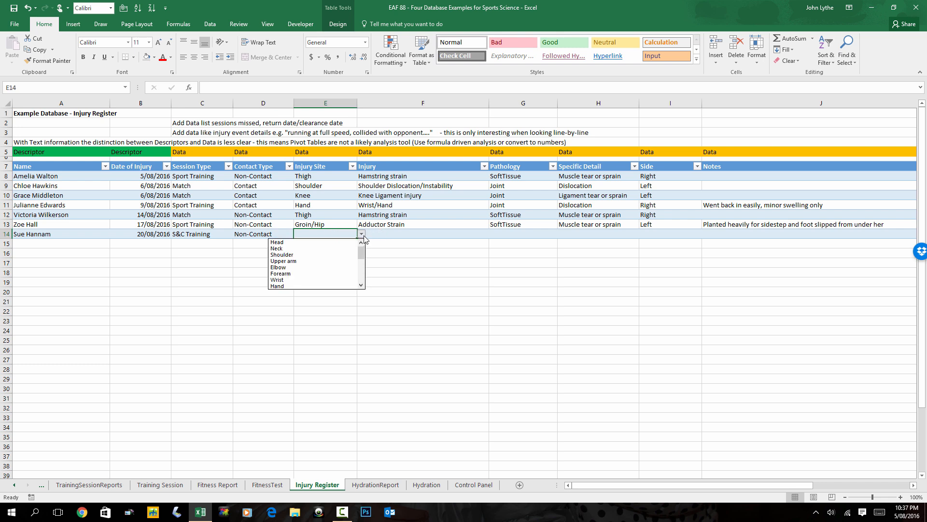
{"action": "scroll", "coordinate": [362, 266], "scroll_direction": "down", "scroll_amount": 3}
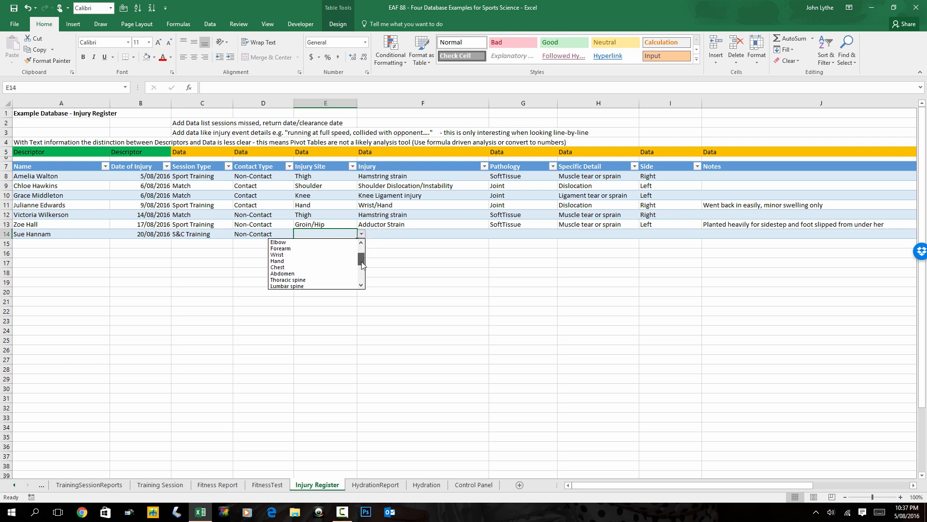
{"action": "left_click", "coordinate": [287, 267]}
{"action": "left_click", "coordinate": [488, 236]}
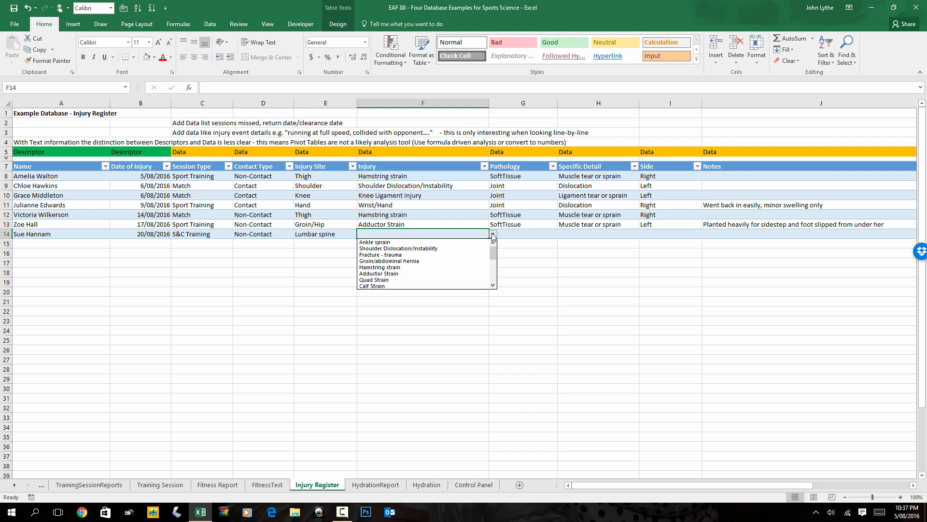
{"action": "left_click", "coordinate": [493, 234]}
{"action": "left_click_drag", "start_coordinate": [493, 253], "coordinate": [493, 273]}
{"action": "left_click", "coordinate": [412, 277]}
Complete the new record with SoftTissue pathology, the muscle spasm/cramps specific detail and Bilateral as the side.
{"action": "left_click", "coordinate": [544, 233]}
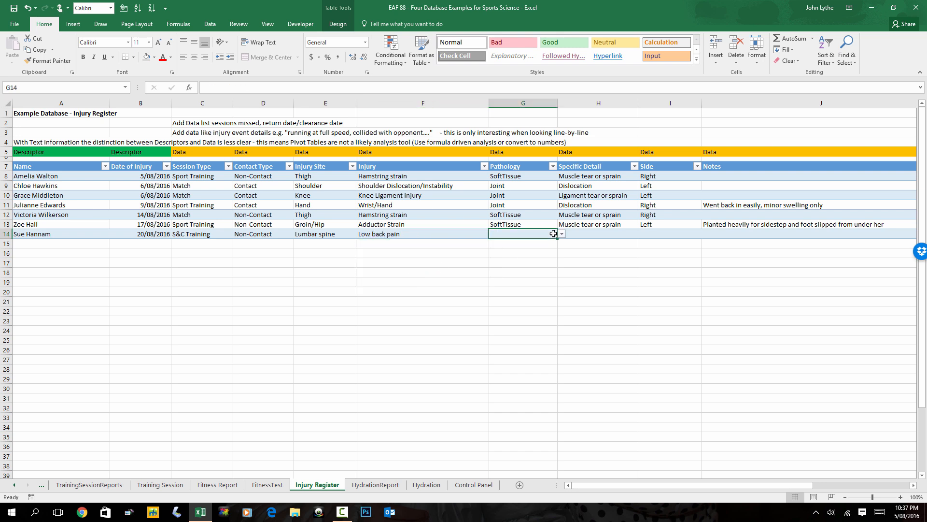
{"action": "left_click", "coordinate": [563, 234]}
{"action": "left_click", "coordinate": [519, 255]}
{"action": "left_click", "coordinate": [562, 235]}
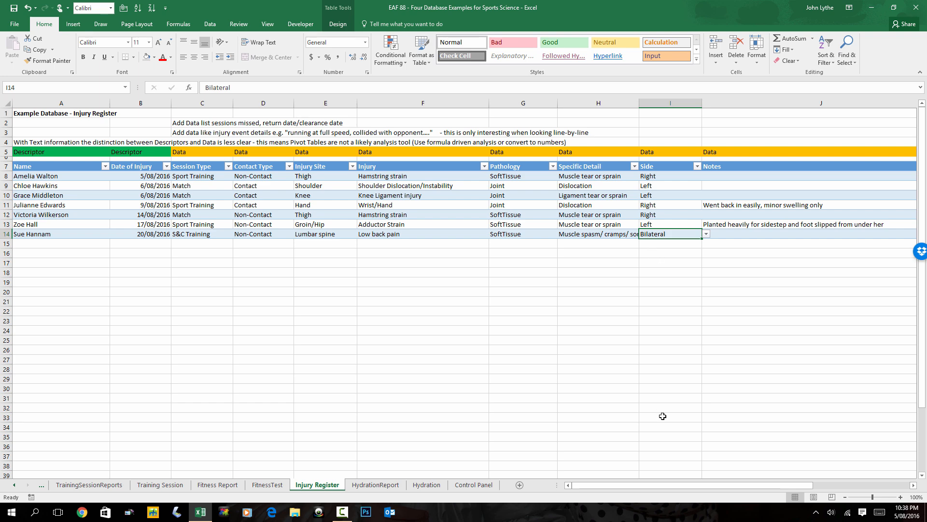
Check the Injury Contact Type chart beside the register and refresh the pathology PivotTable below it to include the new record.
{"action": "left_click", "coordinate": [913, 485]}
{"action": "left_click", "coordinate": [913, 485]}
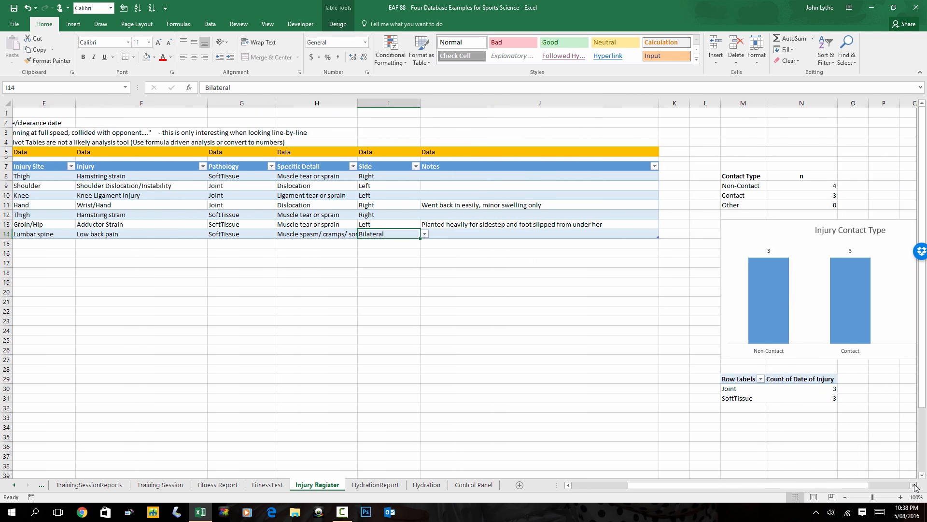
{"action": "left_click", "coordinate": [914, 484]}
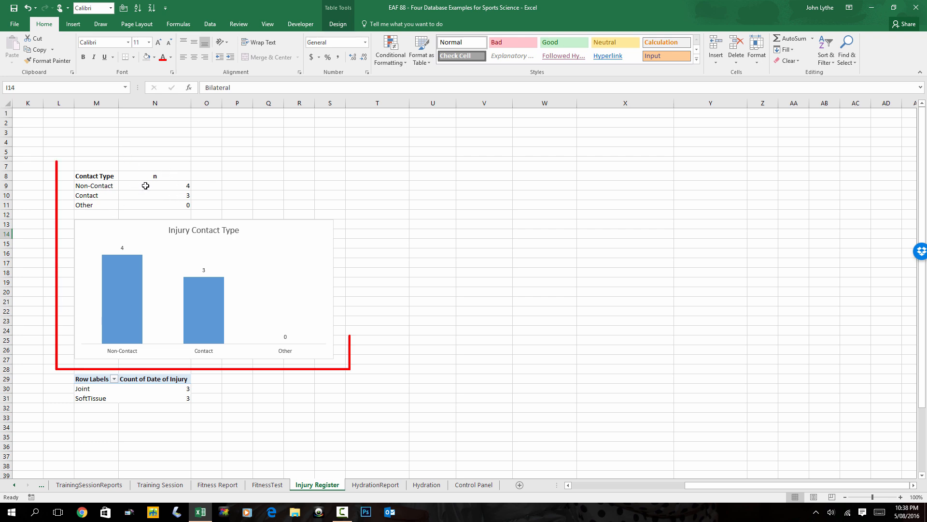
{"action": "mouse_move", "coordinate": [131, 311]}
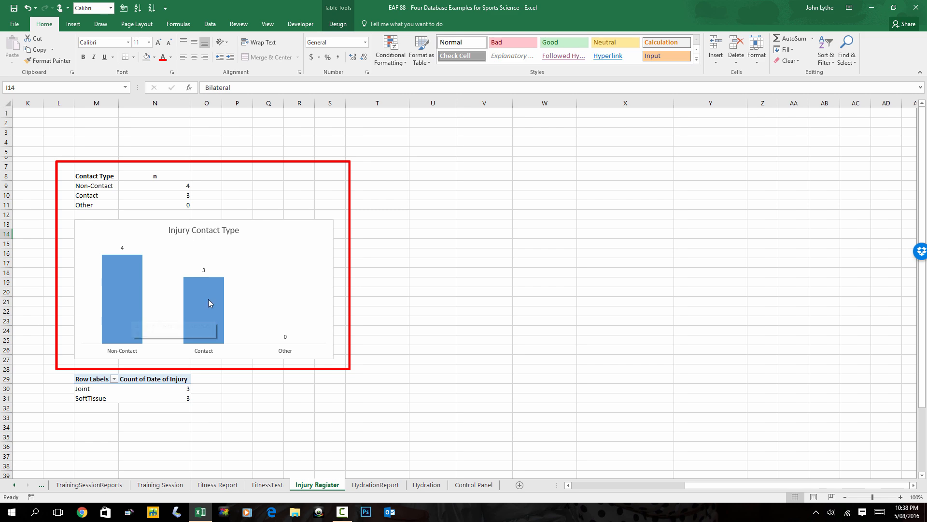
{"action": "mouse_move", "coordinate": [213, 305]}
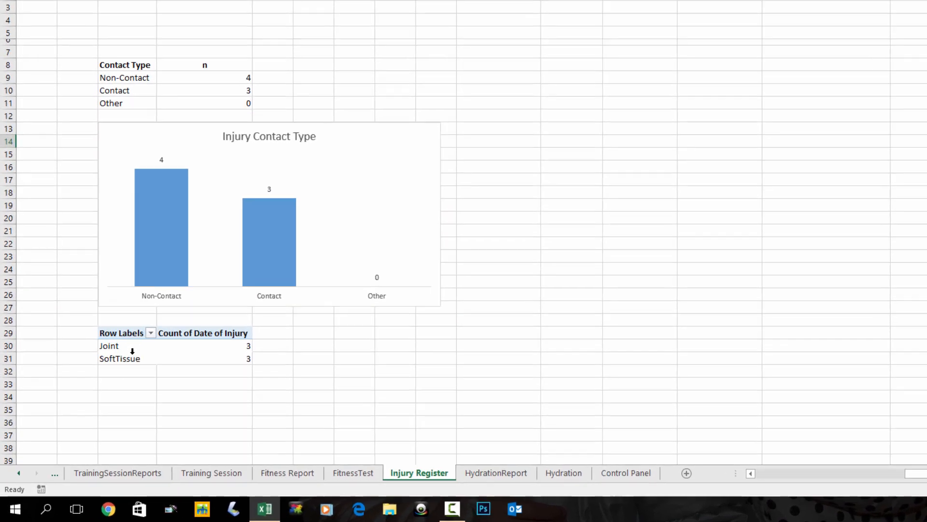
{"action": "right_click", "coordinate": [119, 350]}
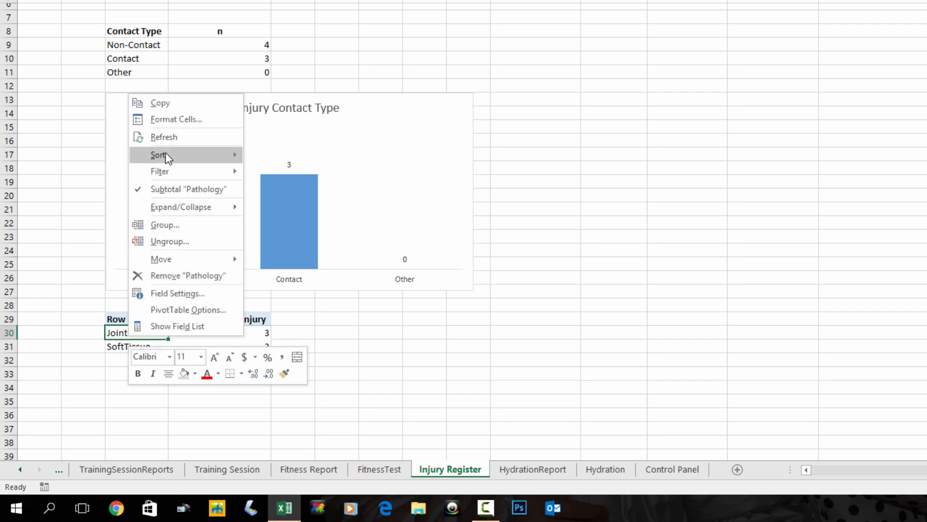
{"action": "key", "text": "Escape"}
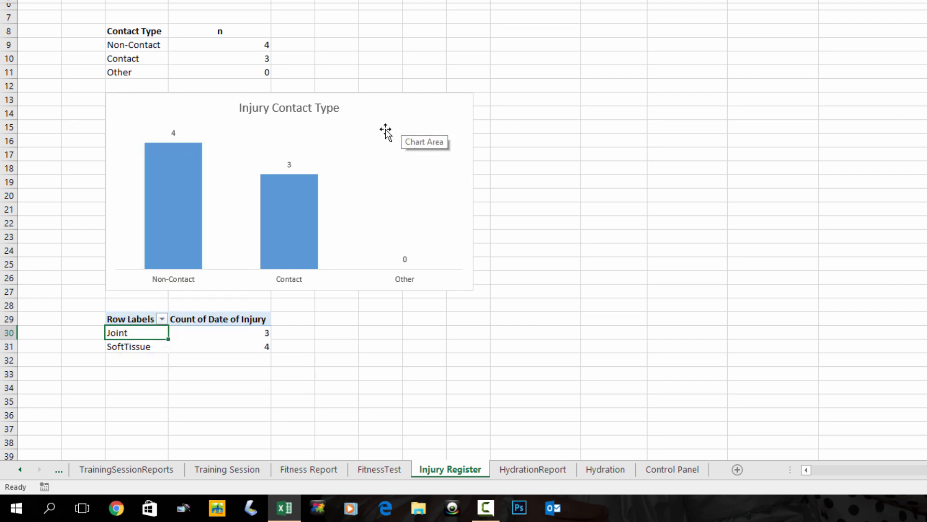
Return to the top of the register, glance at the FitnessTest sheet and review the database rules on the Key Points sheet.
{"action": "scroll", "coordinate": [386, 132], "scroll_direction": "down", "scroll_amount": 2}
{"action": "scroll", "coordinate": [385, 131], "scroll_direction": "down", "scroll_amount": 2}
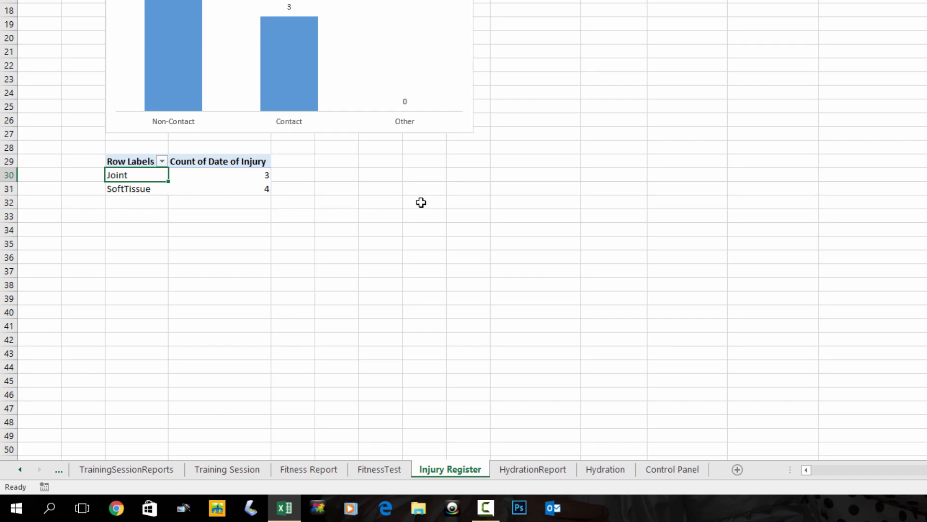
{"action": "key", "text": "ctrl+Home"}
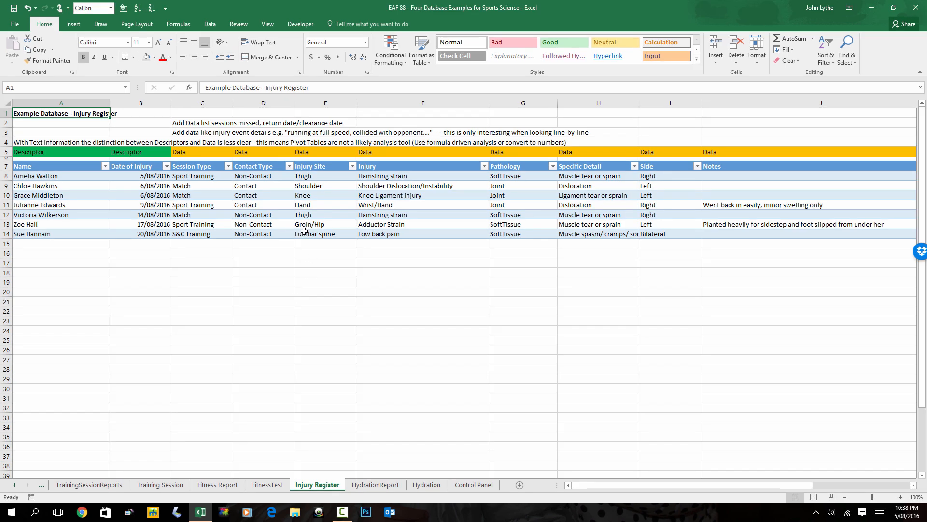
{"action": "left_click", "coordinate": [267, 485]}
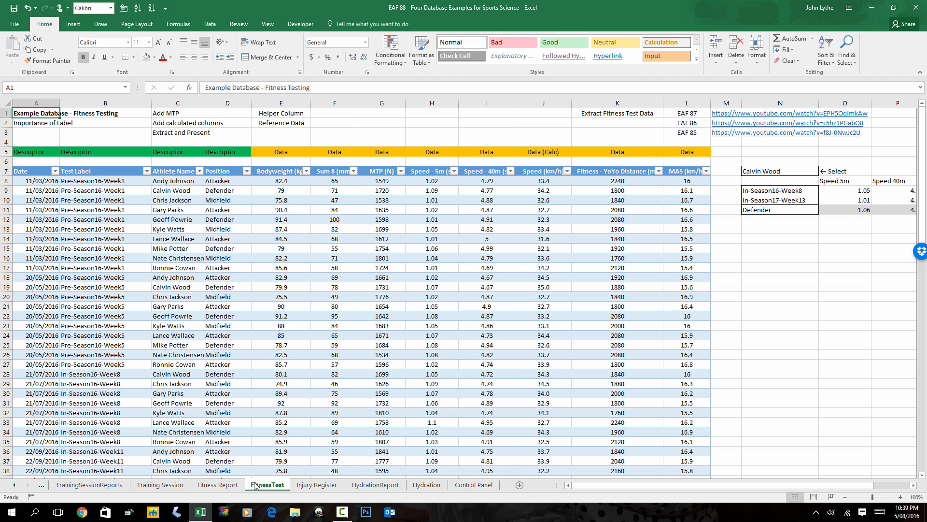
{"action": "left_click", "coordinate": [42, 486]}
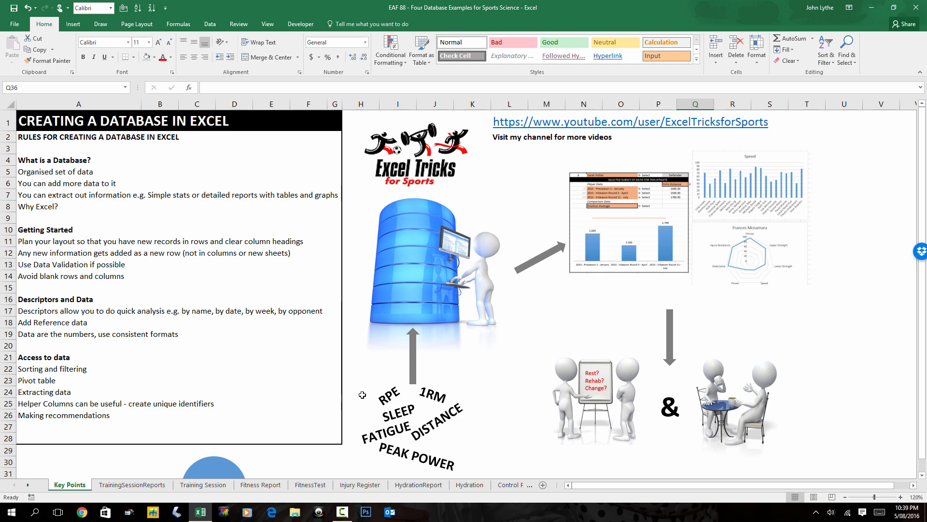
{"action": "scroll", "coordinate": [338, 376], "scroll_direction": "down", "scroll_amount": 1}
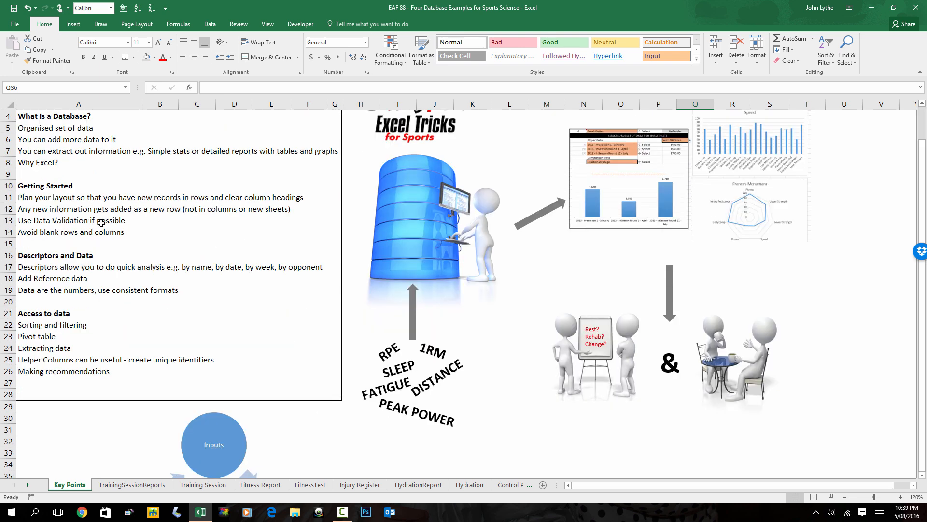